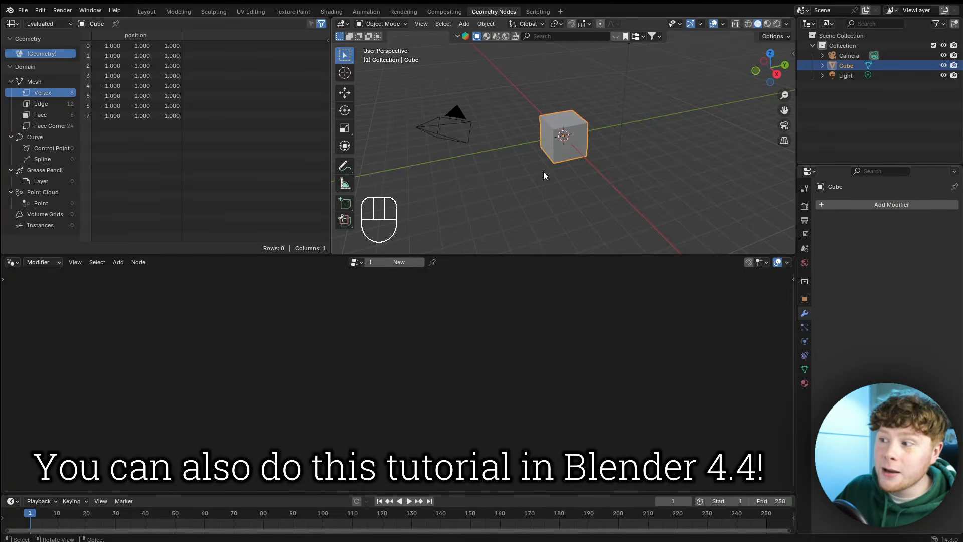
Create a new geometry node tree on the cube and delete its Group Input node.
left_click(401, 264)
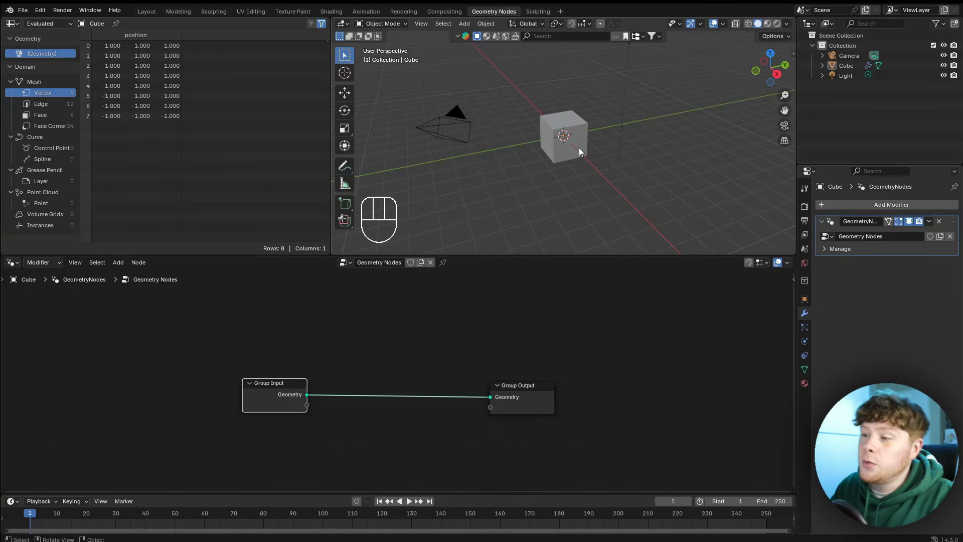
left_click(553, 132)
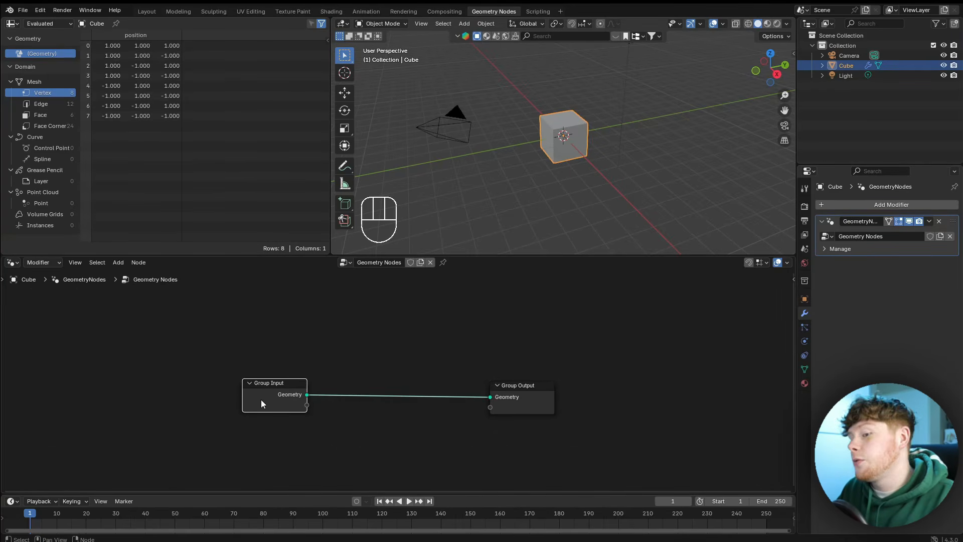
key("x")
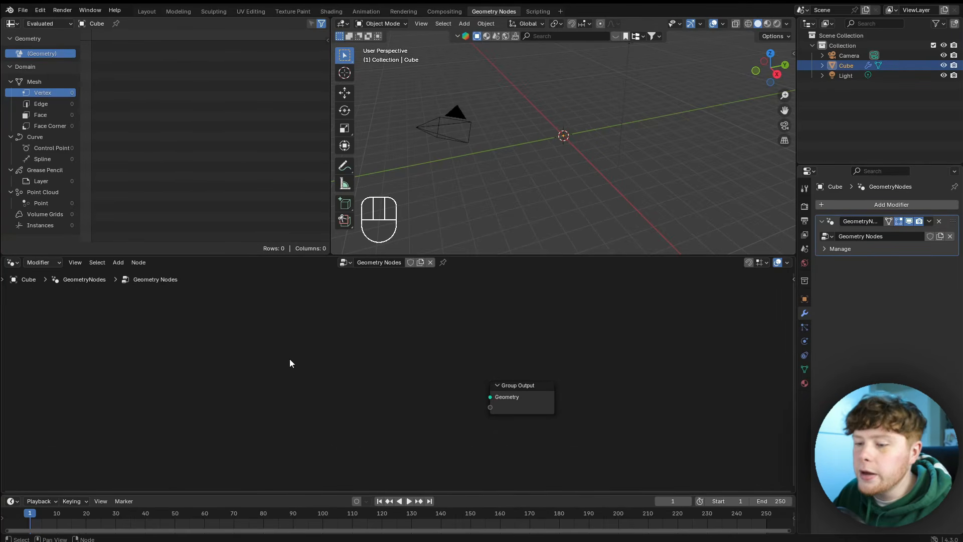
Add a Curve Circle node and connect its Curve output to the Group Output geometry.
key("shift+a")
type("cur c")
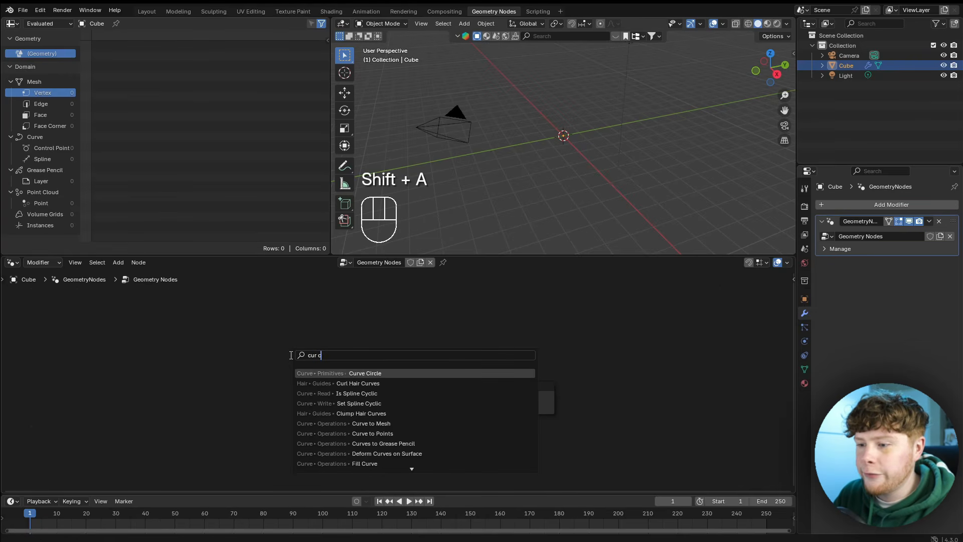
key("Return")
left_click(292, 356)
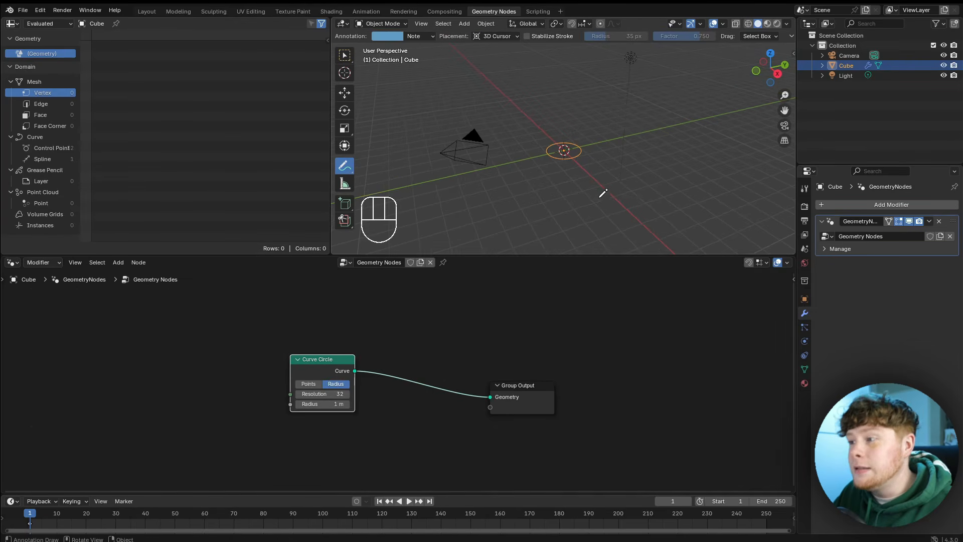
Sketch annotation strokes running from the circle's edge to its centre, and remove them.
scroll(590, 209, "up", 6)
middle_click_drag(584, 145, 633, 60)
scroll(586, 165, "up", 2)
scroll(589, 188, "up", 2)
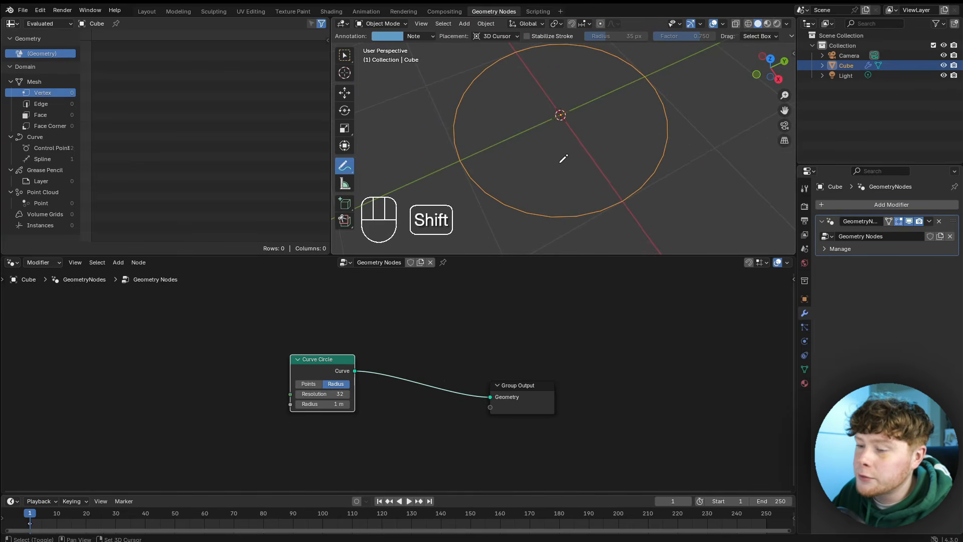
middle_click_drag(561, 159, 563, 188, "shift")
left_click_drag(480, 97, 561, 131)
left_click_drag(453, 147, 562, 145)
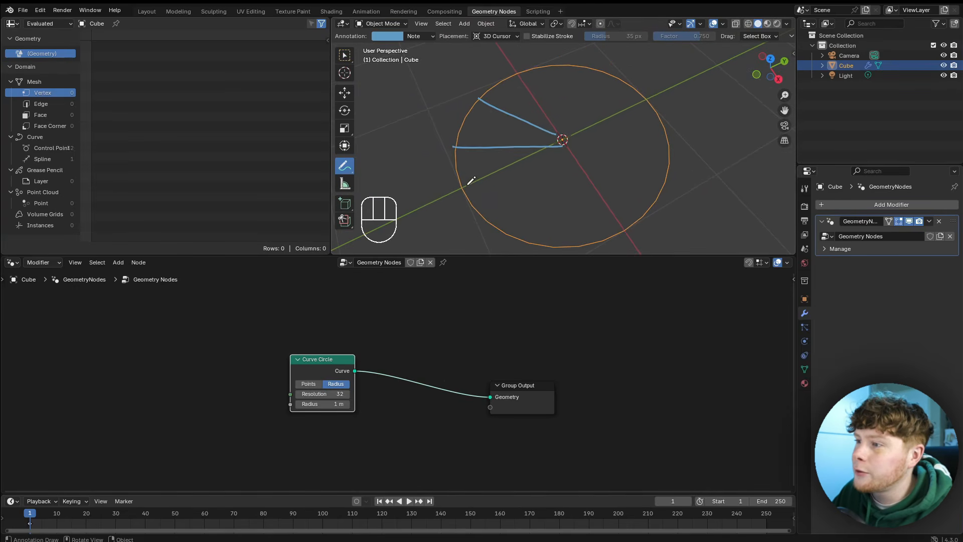
left_click_drag(467, 185, 557, 134)
left_click_drag(516, 225, 572, 142)
left_click_drag(551, 152, 555, 243)
left_click_drag(628, 227, 570, 142)
left_click_drag(676, 169, 574, 140)
left_click_drag(656, 126, 572, 136)
mouse_move(638, 104)
left_mouse_down()
mouse_move(562, 139)
mouse_move(656, 146)
mouse_move(572, 243)
left_mouse_up()
Insert an Instance on Points node between Curve Circle and Group Output, using the circle as Points.
middle_click_drag(387, 370, 428, 396)
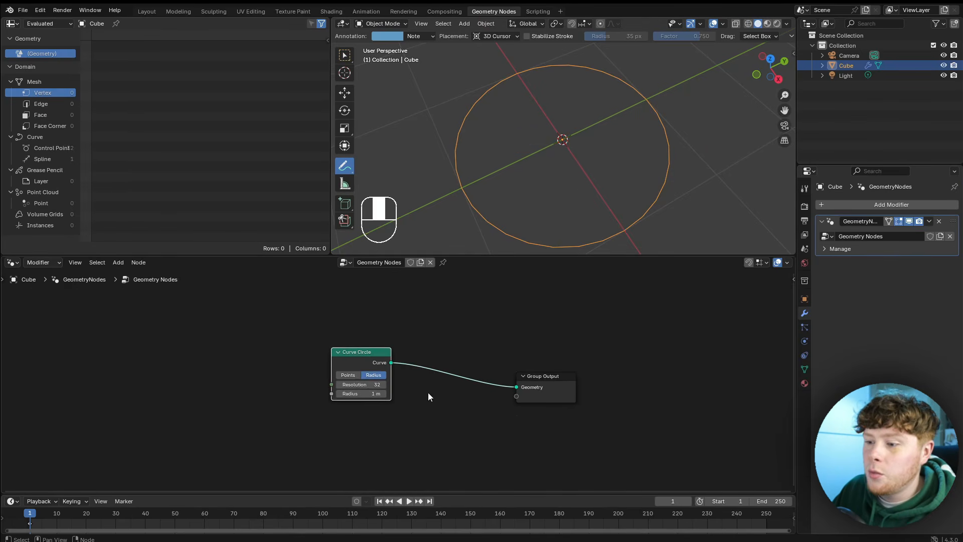
scroll(428, 396, "up", 1)
key("shift+a")
type("insta")
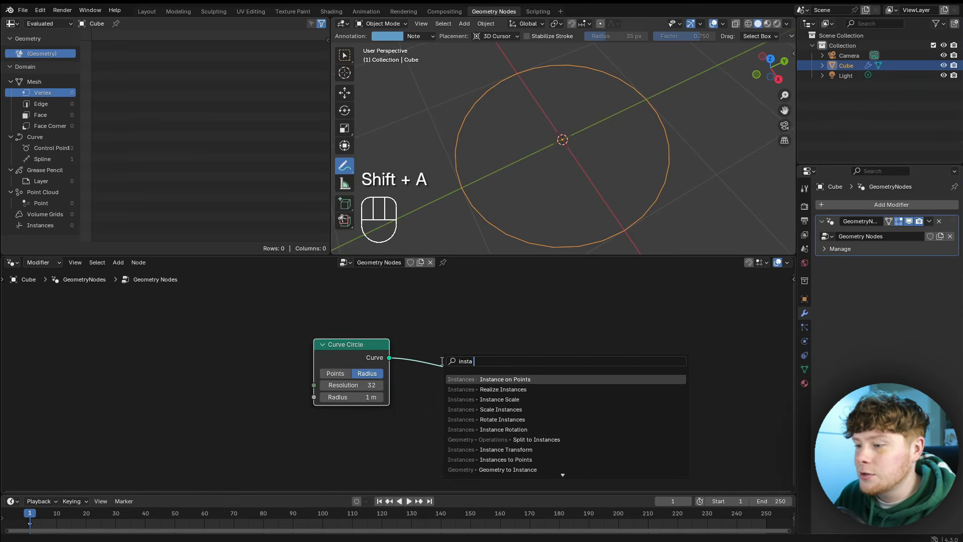
key("Return")
left_click(442, 361)
left_click_drag(353, 360, 308, 352)
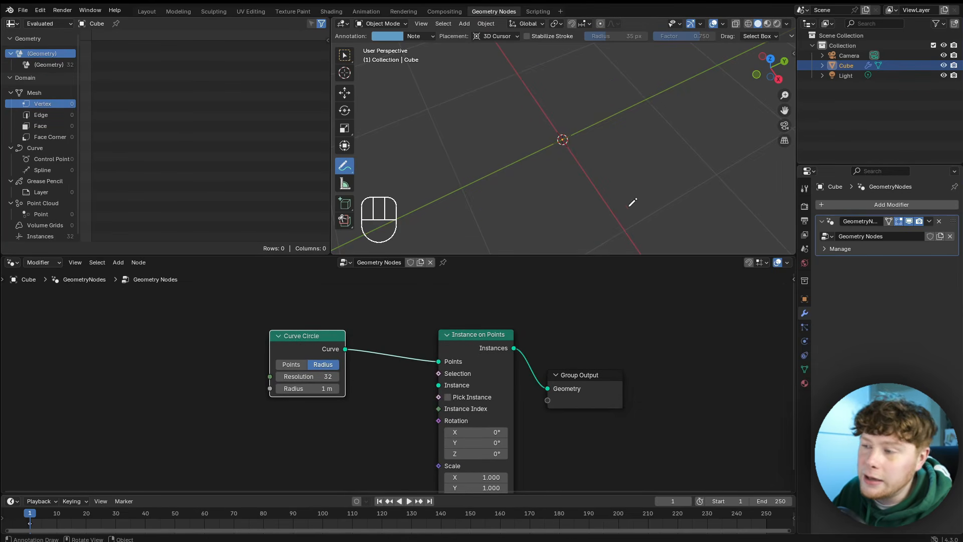
Add a Curve Line node below Curve Circle and connect it to the Instance input of Instance on Points.
left_click_drag(326, 344, 300, 334)
key("shift+a")
type("cur")
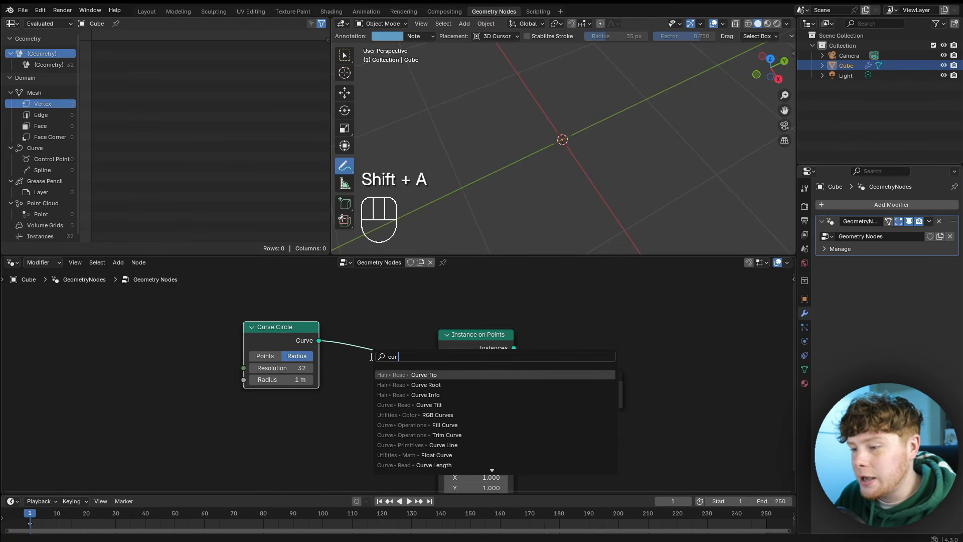
type("l")
key("Return")
left_click(261, 394)
left_click_drag(335, 412, 442, 386)
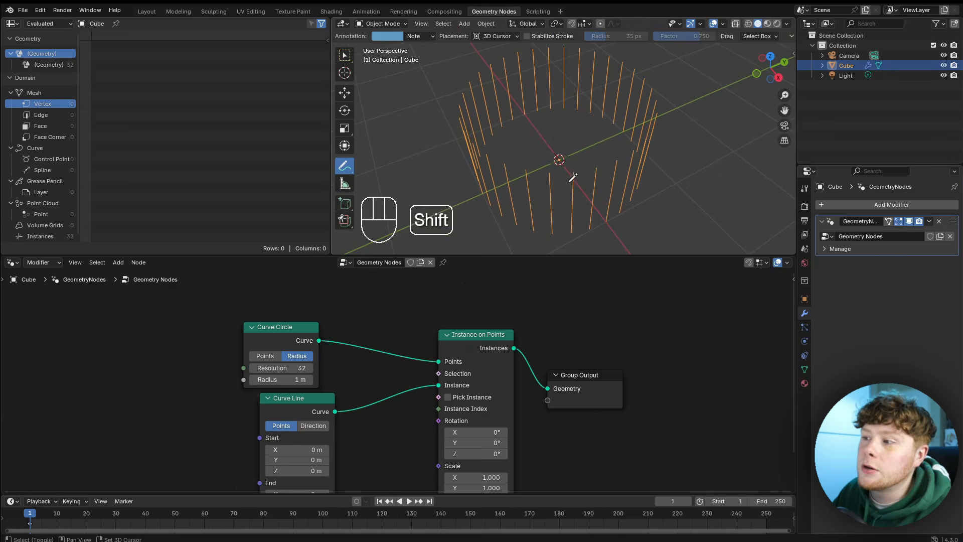
left_click_drag(301, 335, 309, 328)
left_click_drag(297, 396, 291, 398)
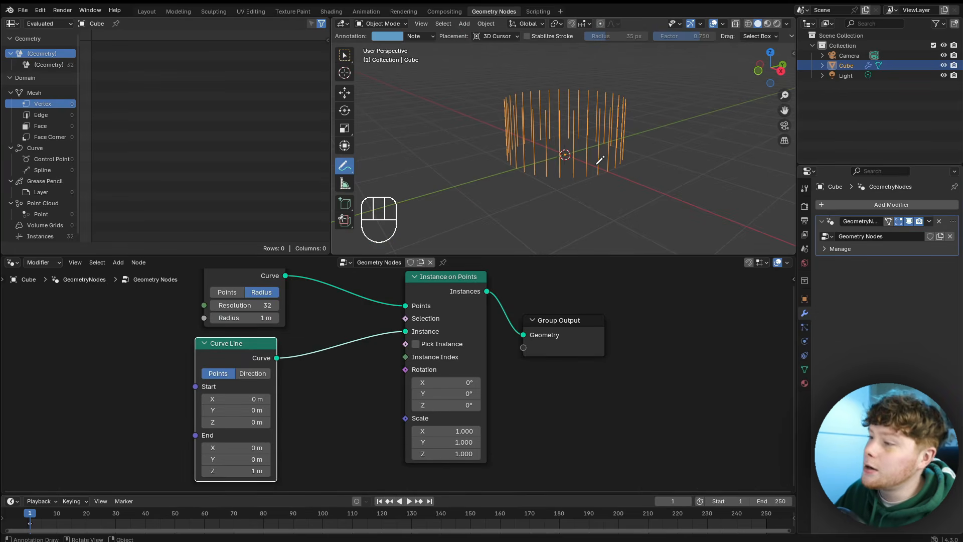
Sketch annotation strokes pointing from the ring of lines toward its centre, and remove them.
middle_click_drag(599, 159, 486, 172)
scroll(622, 155, "up", 3)
mouse_move(442, 385)
left_mouse_down()
mouse_move(465, 385)
mouse_move(447, 385)
left_mouse_up()
right_click(447, 385)
mouse_move(498, 181)
middle_mouse_down()
mouse_move(533, 164)
mouse_move(555, 198)
middle_mouse_up()
left_click_drag(618, 201, 585, 167)
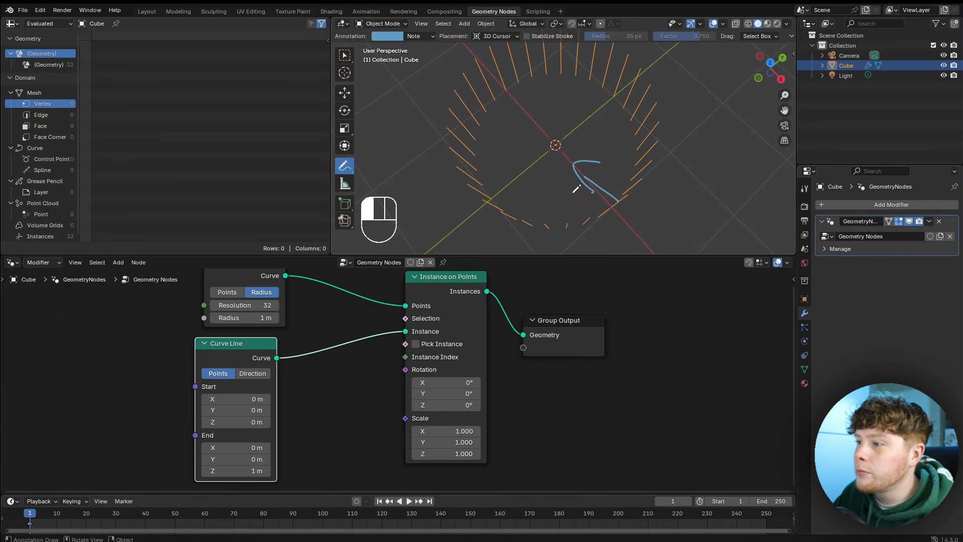
mouse_move(526, 209)
left_mouse_down()
mouse_move(544, 167)
mouse_move(555, 192)
mouse_move(596, 182)
left_mouse_up()
Move the Curve Circle and Curve Line nodes farther away from Instance on Points.
scroll(400, 372, "down", 2)
middle_click_drag(399, 372, 491, 389)
left_click_drag(271, 321, 416, 416)
key("g")
left_click(321, 412)
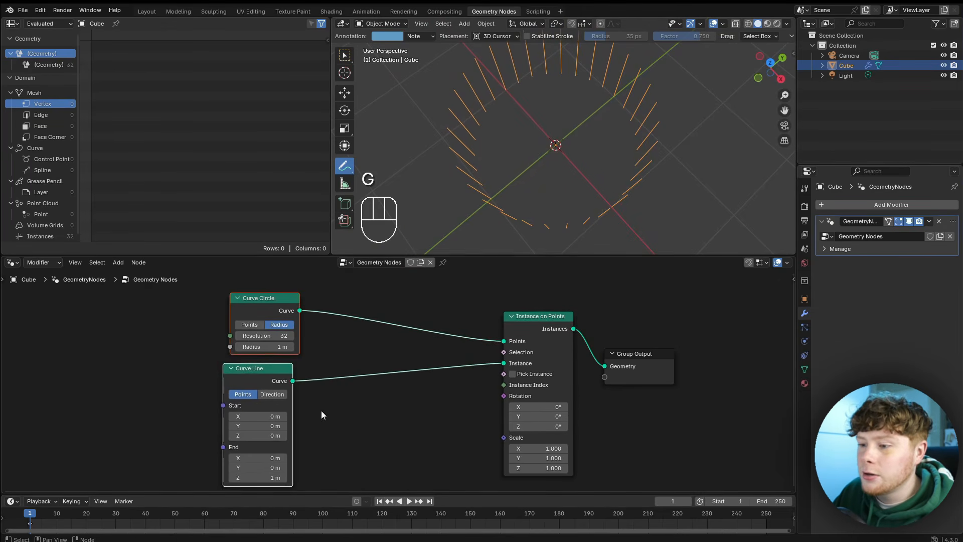
mouse_move(276, 318)
left_mouse_down()
mouse_move(284, 307)
mouse_move(274, 312)
left_mouse_up()
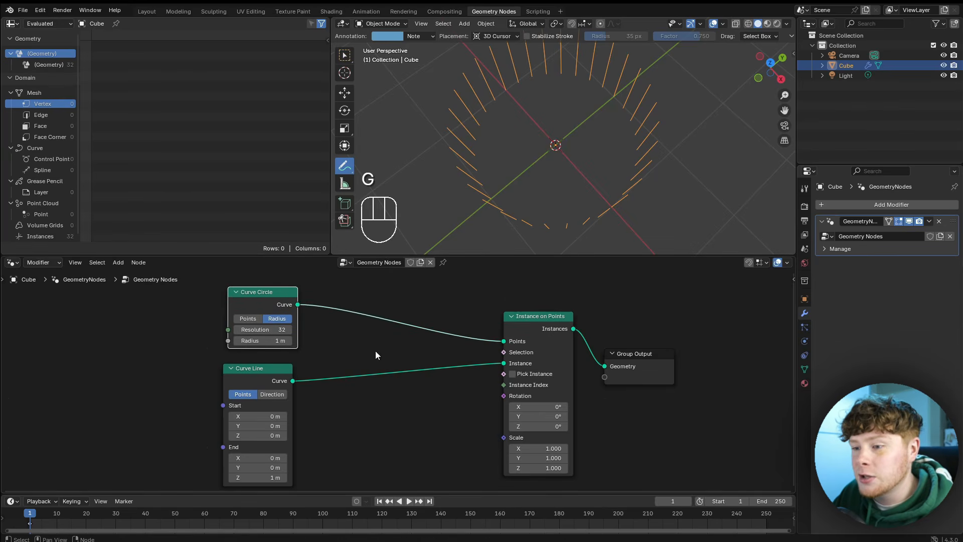
Add a Normal node and connect it to the Rotation input of Instance on Points.
key("shift+a")
type("normal")
key("Return")
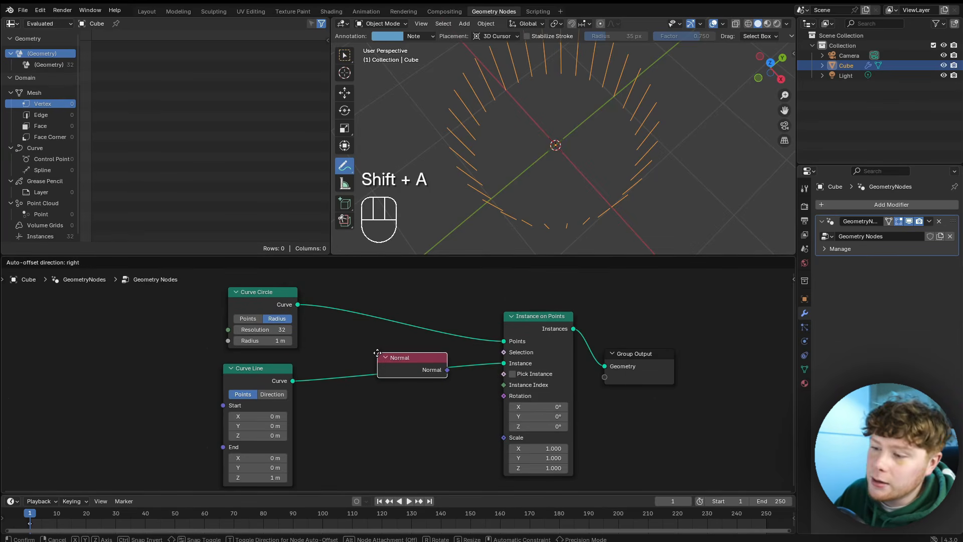
left_click(304, 398)
left_click_drag(373, 412, 505, 399)
middle_click_drag(535, 218, 515, 185)
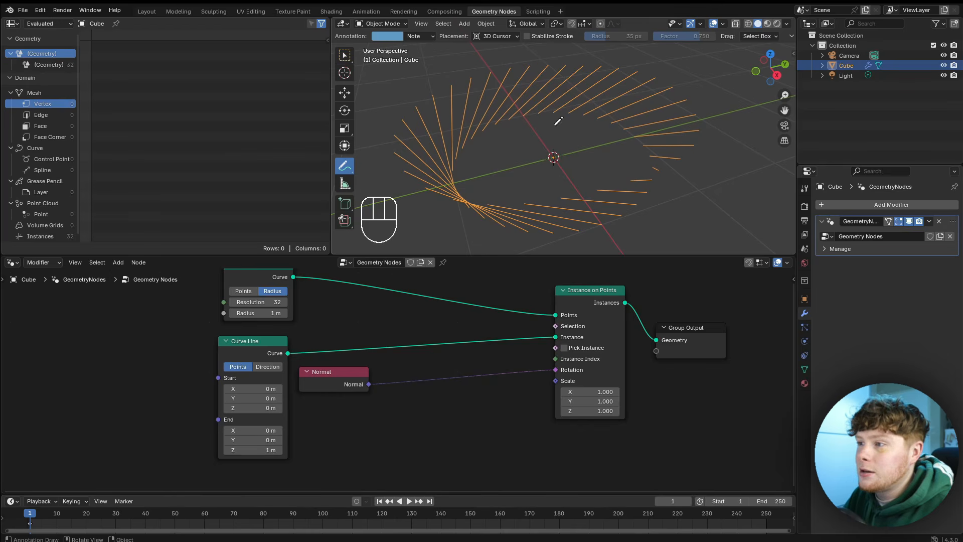
Insert an Align Rotation to Vector node before the instance Rotation and feed the Normal into its Vector input.
left_click_drag(334, 372, 327, 374)
key("shift+a")
type("al")
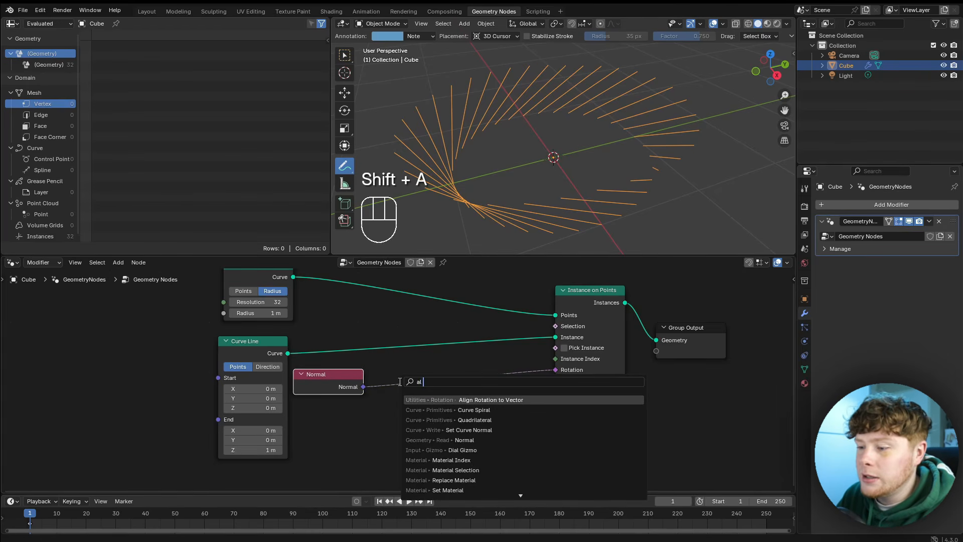
key("Return")
left_click(450, 397)
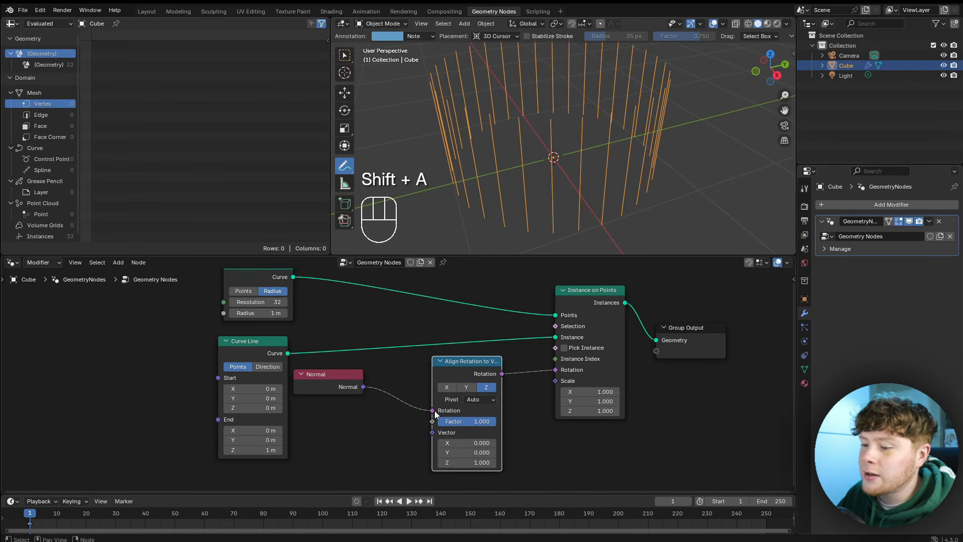
left_click_drag(434, 412, 432, 440)
middle_click_drag(489, 198, 605, 166)
middle_click_drag(522, 218, 489, 157)
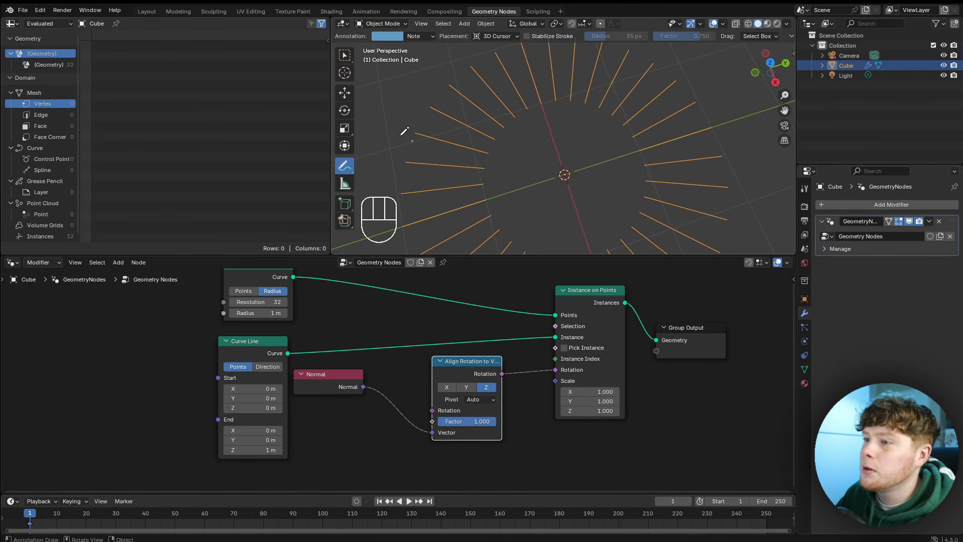
Set the Curve Line's End Z to -1 m.
scroll(351, 430, "up", 3)
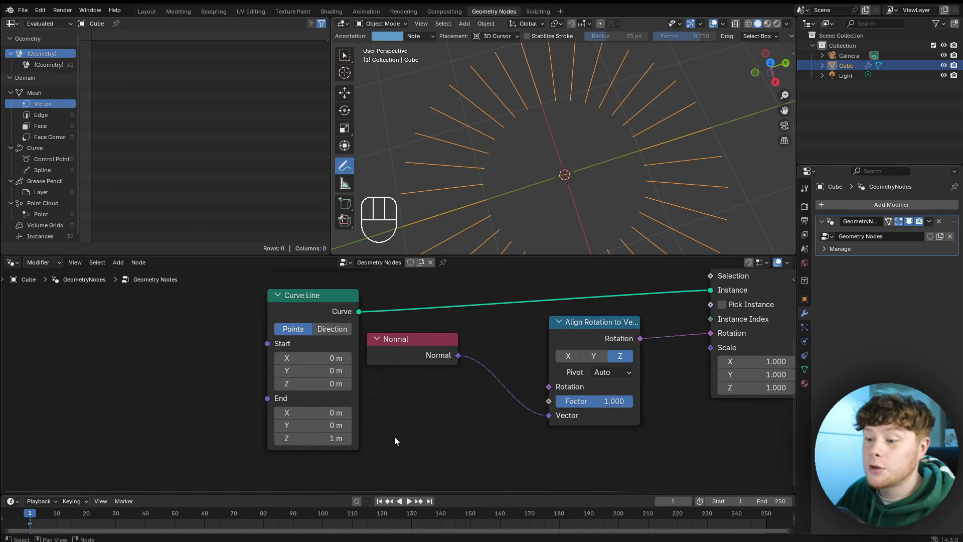
left_click(347, 432)
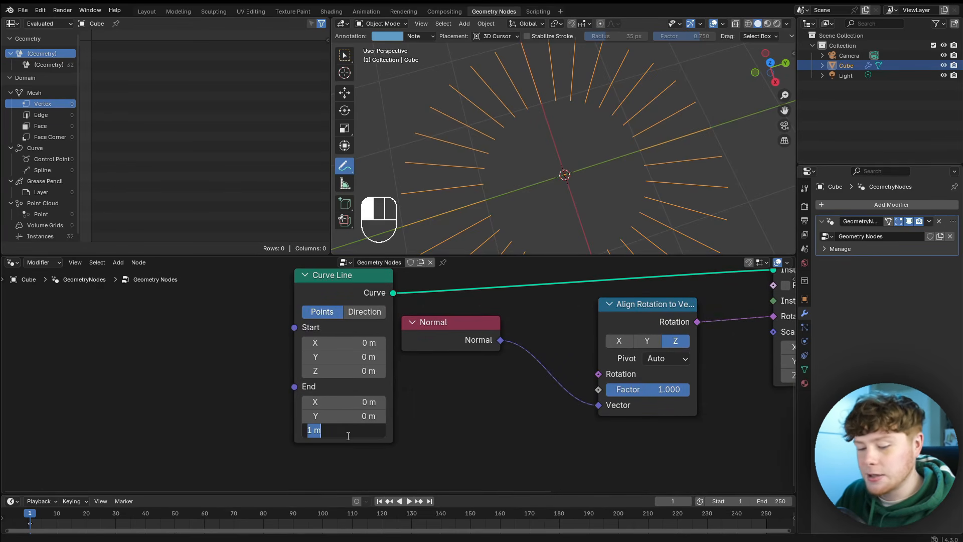
type("-1")
key("Return")
Raise the Curve Circle's Resolution to 135.
scroll(376, 401, "down", 3)
scroll(351, 391, "up", 2)
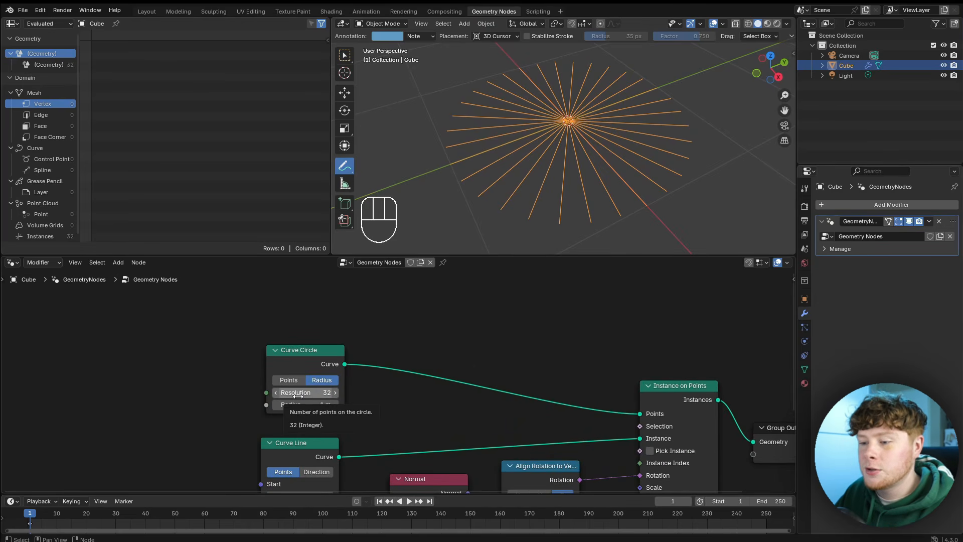
mouse_move(298, 395)
left_mouse_down()
mouse_move(341, 396)
mouse_move(299, 397)
left_mouse_up()
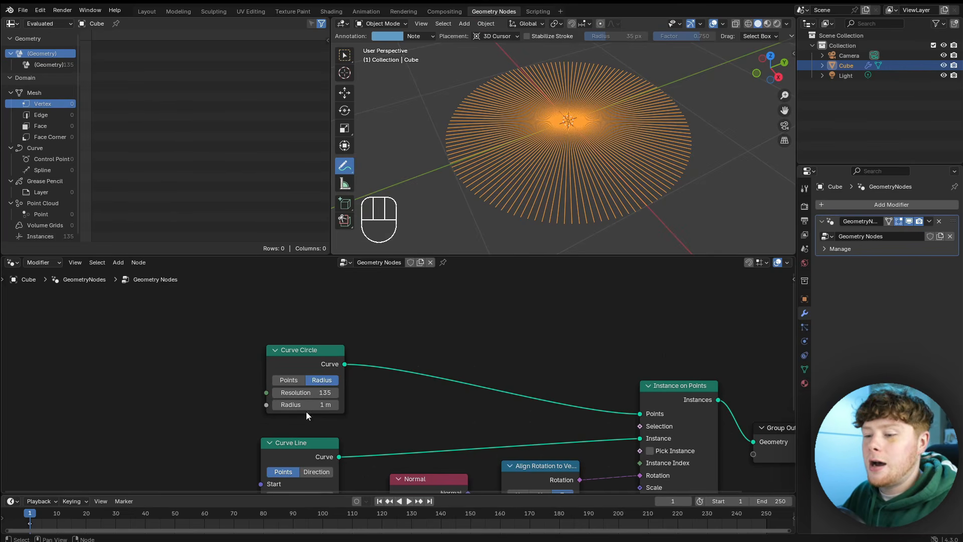
Sketch a wavy annotation stroke along one of the radial lines, and remove it.
middle_click_drag(612, 390, 346, 361)
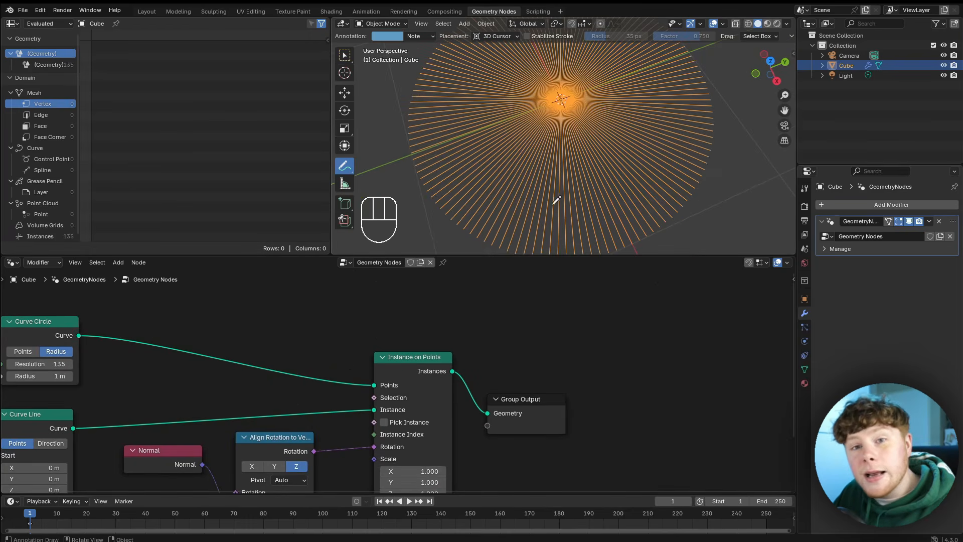
scroll(565, 220, "down", 2, "shift")
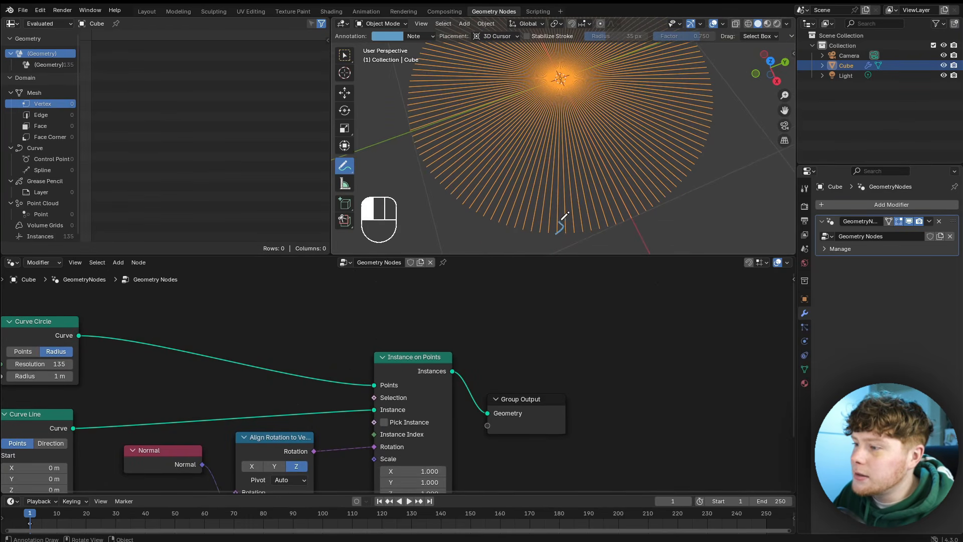
left_click_drag(555, 160, 550, 122)
left_click_drag(550, 121, 558, 232, "ctrl")
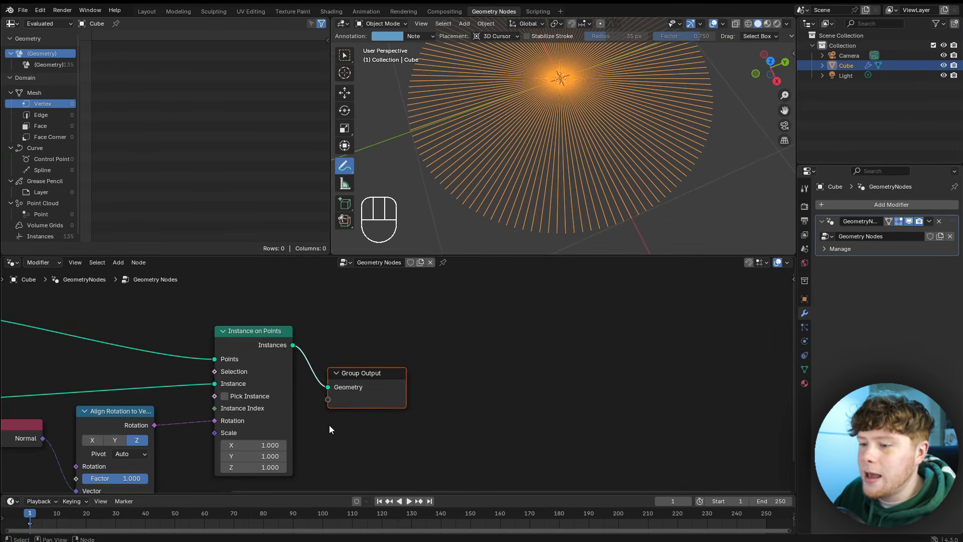
Move Group Output farther from Instance on Points and insert a Set Position node between them.
key("g")
left_click(601, 420)
key("shift+a")
type("set")
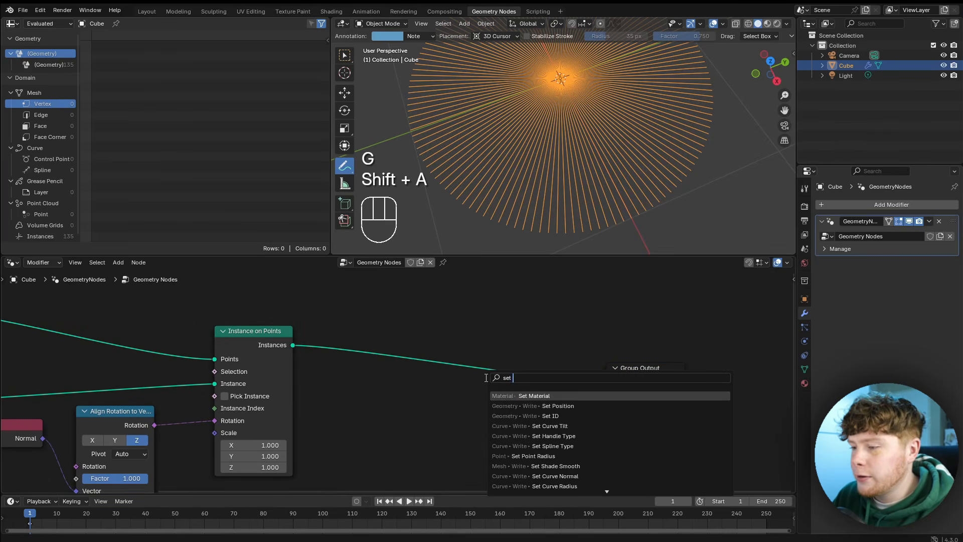
key("Return")
left_click(501, 330)
Add a Noise Texture node and connect its Color output to the Set Position Offset.
key("shift+a")
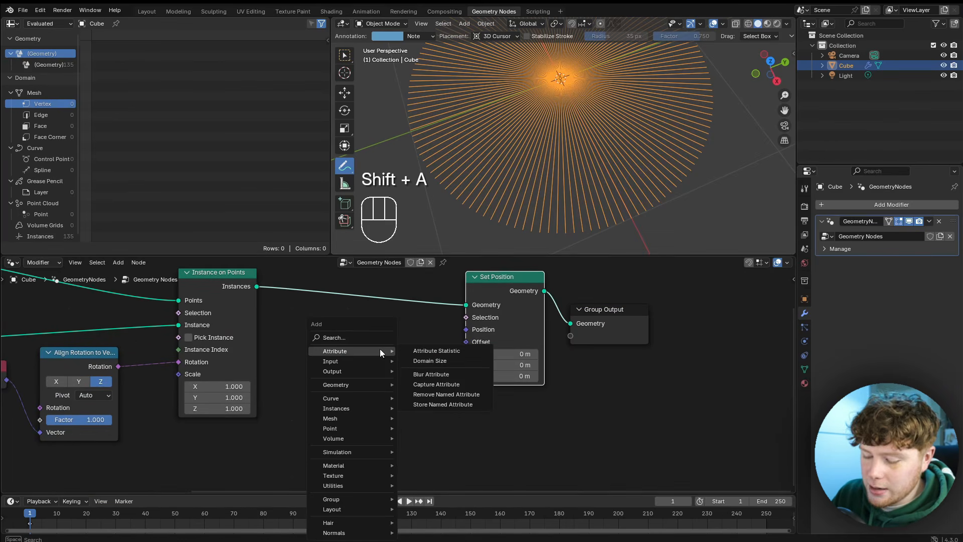
type("no")
key("Return")
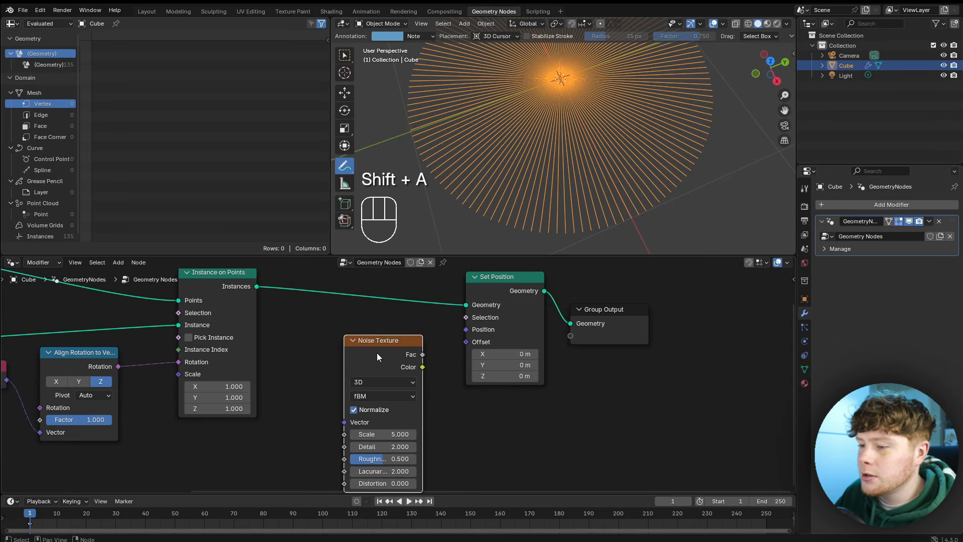
left_click(377, 353)
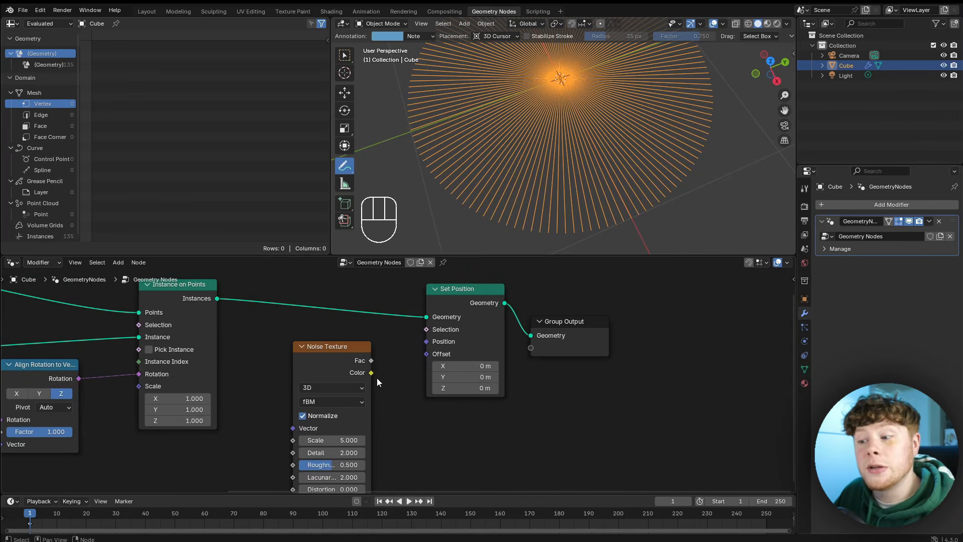
left_click_drag(372, 373, 426, 354)
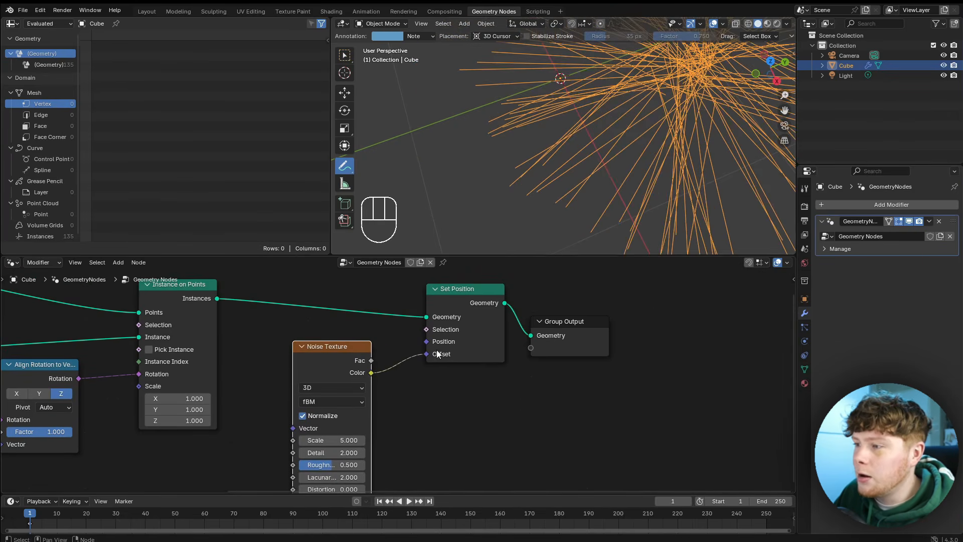
middle_click_drag(489, 215, 583, 102)
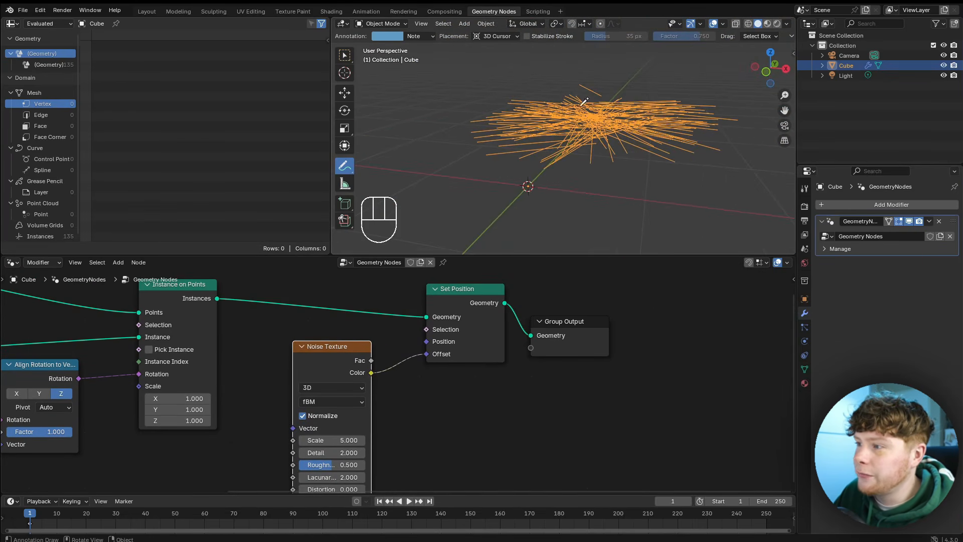
scroll(437, 408, "up", 2)
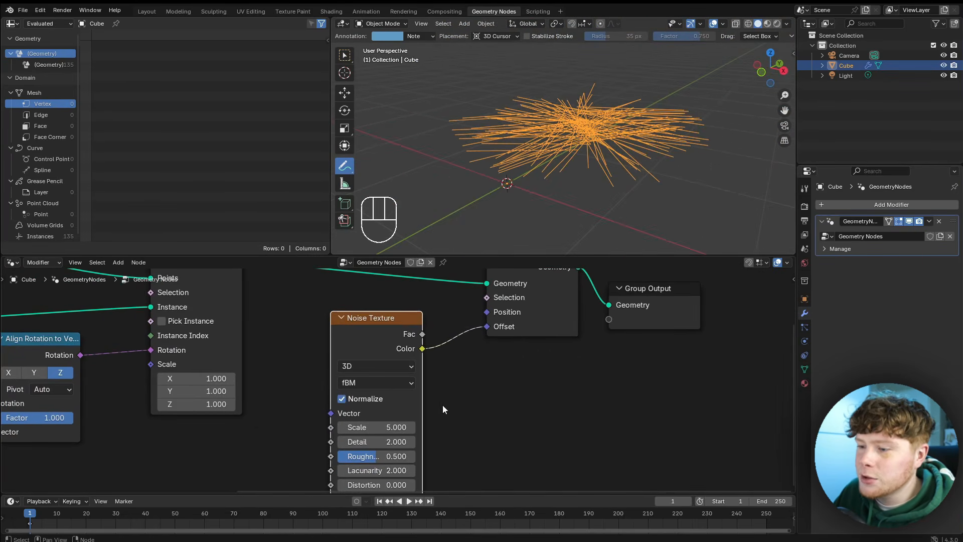
Compare the line distortion with Normalize on and off in the Noise Texture, leaving Normalize disabled.
left_click(341, 398)
middle_click_drag(567, 151, 596, 131)
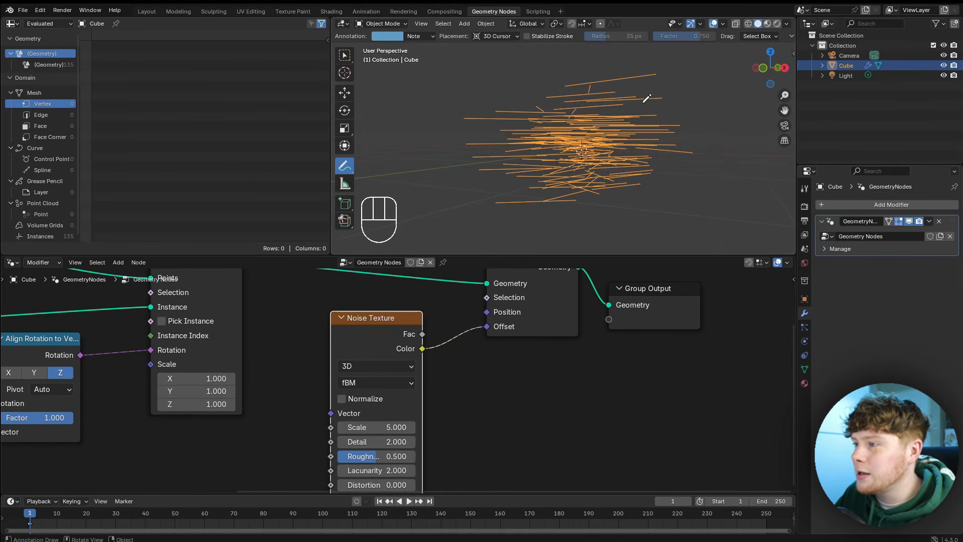
left_click(342, 399)
left_click(342, 399)
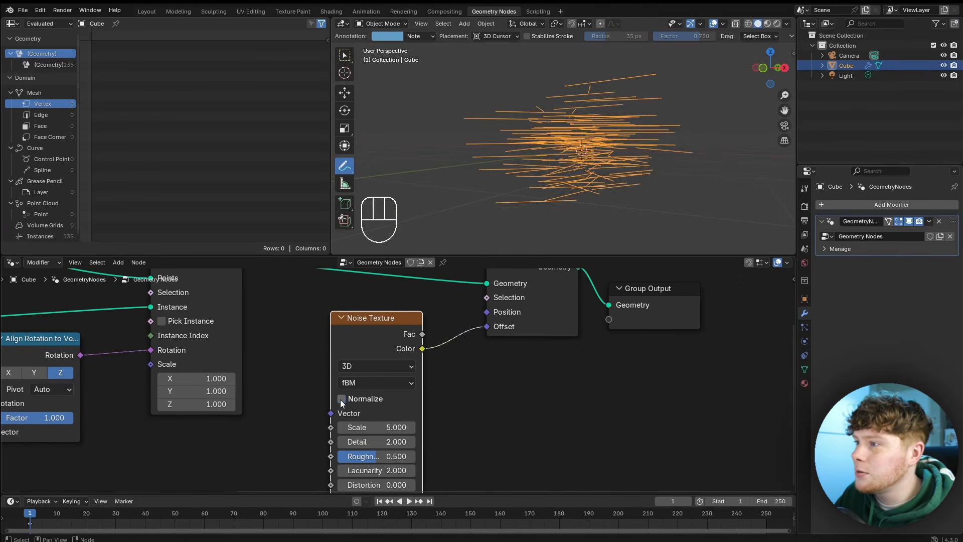
left_click(342, 399)
left_click(342, 399)
left_click(342, 399)
left_click(342, 399)
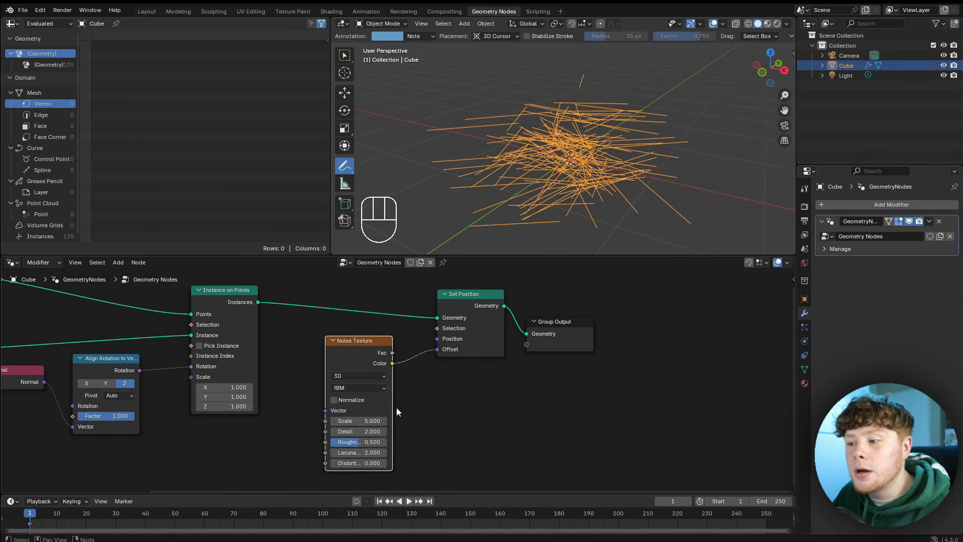
Nudge the Set Position node and try varying the Noise Texture's Scale to check its effect on the lines.
left_click_drag(474, 309, 473, 300)
mouse_move(359, 421)
left_mouse_down("shift")
mouse_move(369, 420)
mouse_move(359, 420)
left_mouse_up("shift")
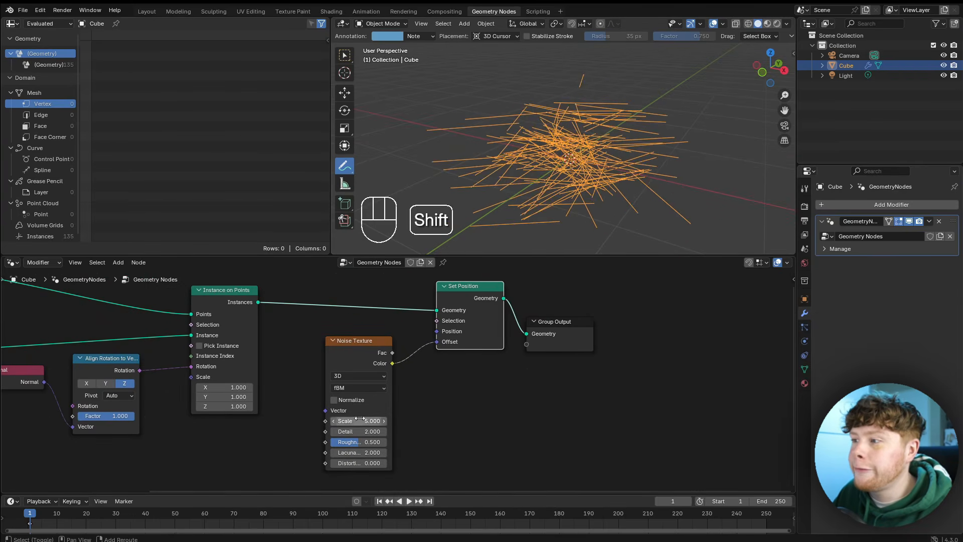
middle_click_drag(598, 101, 608, 96)
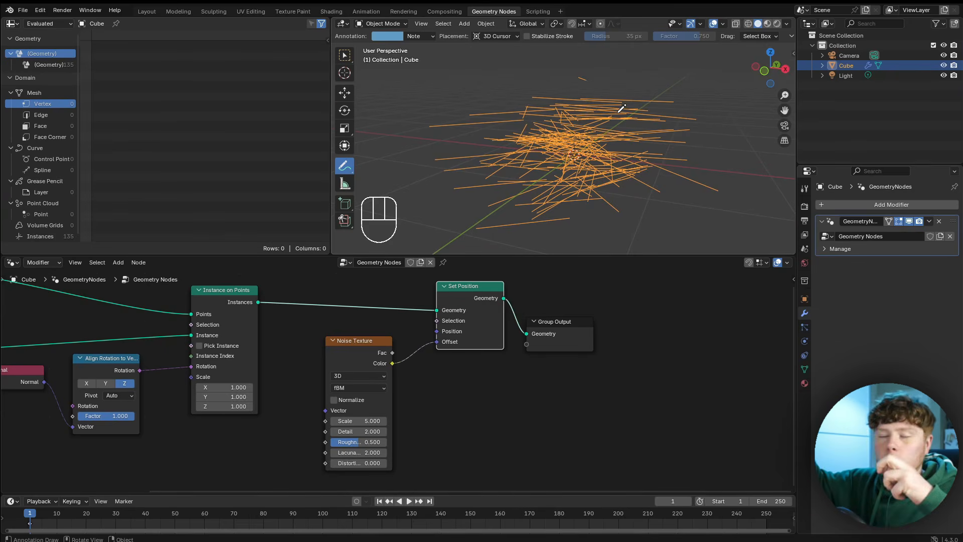
Move Noise Texture, Set Position and Group Output together away from Instance on Points to open a gap.
middle_click_drag(371, 308, 382, 355)
scroll(372, 358, "up", 2)
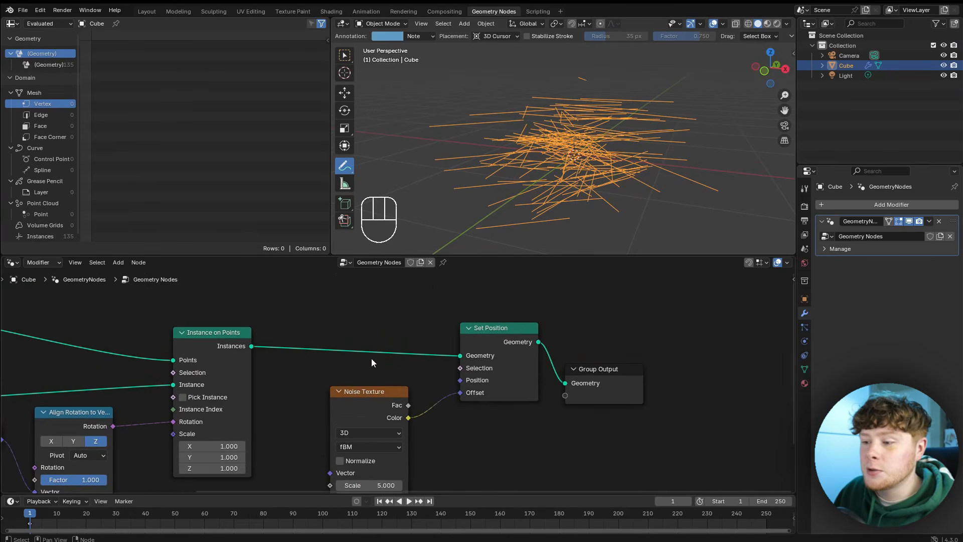
left_click_drag(301, 324, 648, 491)
key("g")
left_click(681, 430)
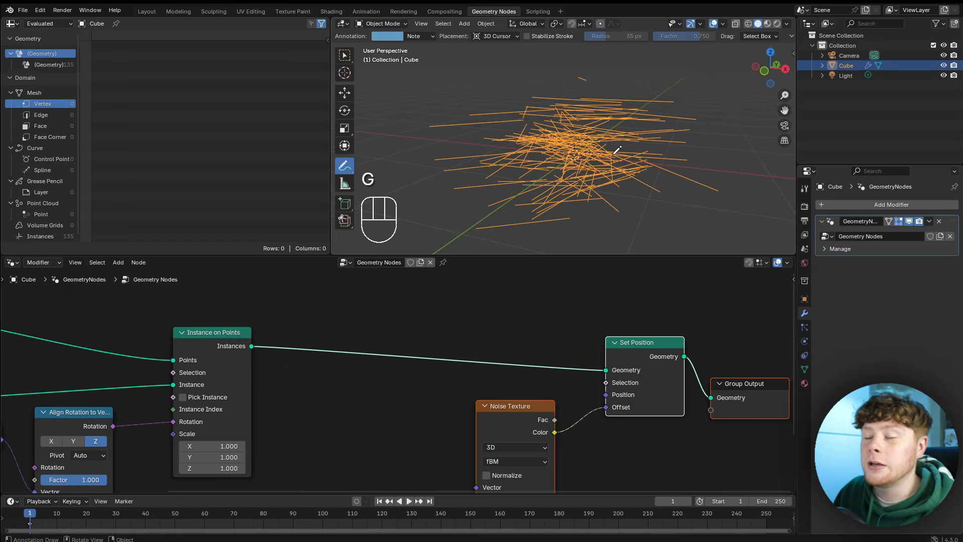
left_click_drag(227, 355, 210, 368)
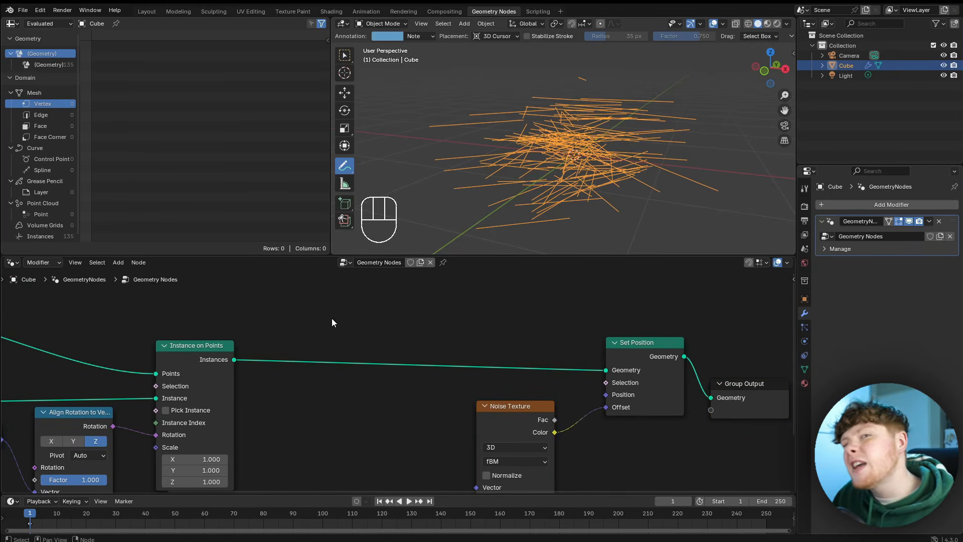
Insert a Realize Instances node between Instance on Points and Set Position.
key("shift+a")
type("realize")
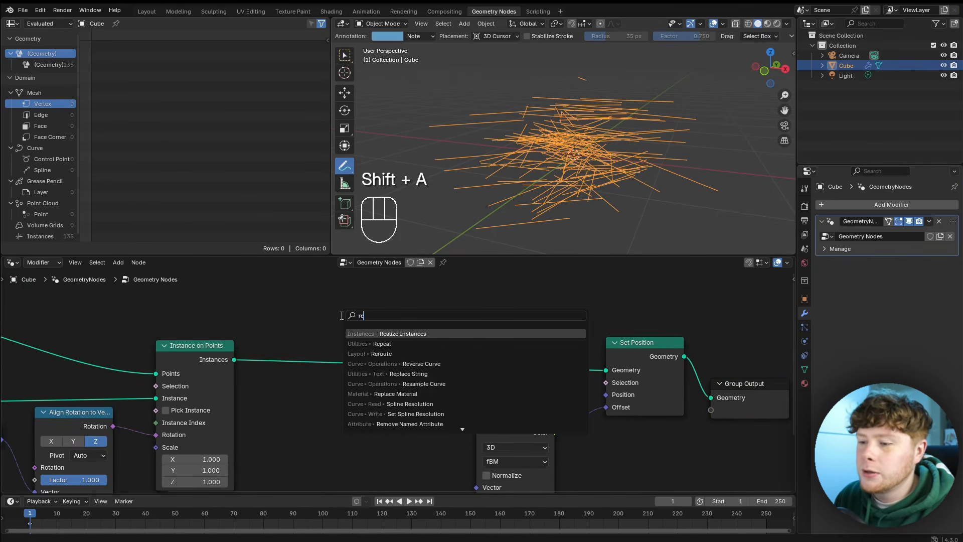
key("Return")
left_click(285, 328)
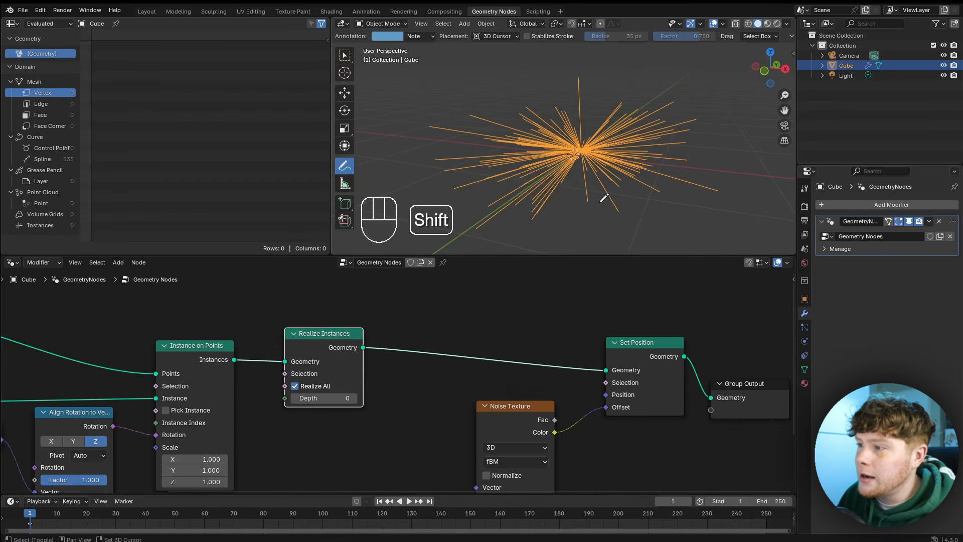
Move the Noise Texture node closer to Set Position and try varying its Scale, cancelling the value change.
middle_click_drag(602, 199, 599, 185, "shift")
middle_click_drag(561, 424, 523, 332)
left_click_drag(501, 323, 513, 320)
left_click_drag(489, 405, 542, 405, "shift")
right_click(486, 405)
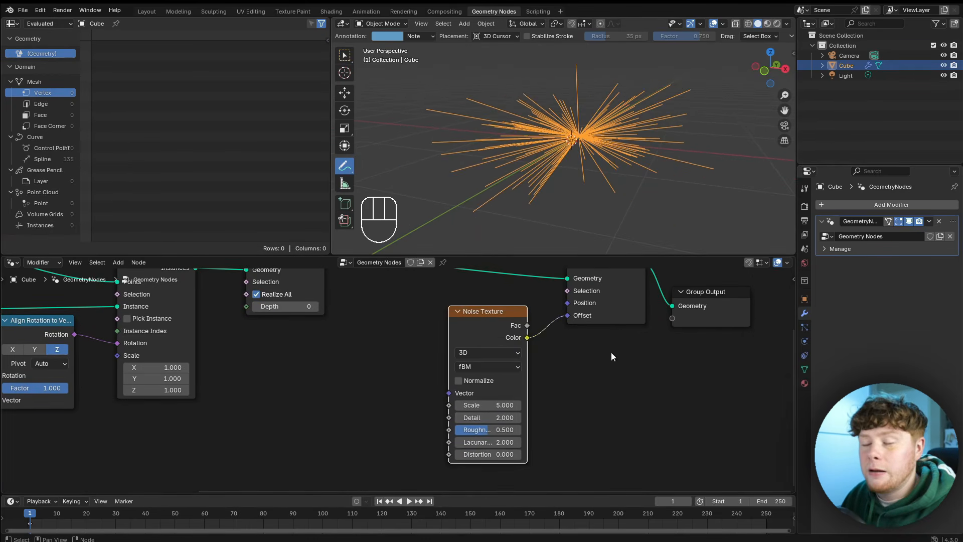
left_click_drag(489, 310, 504, 302)
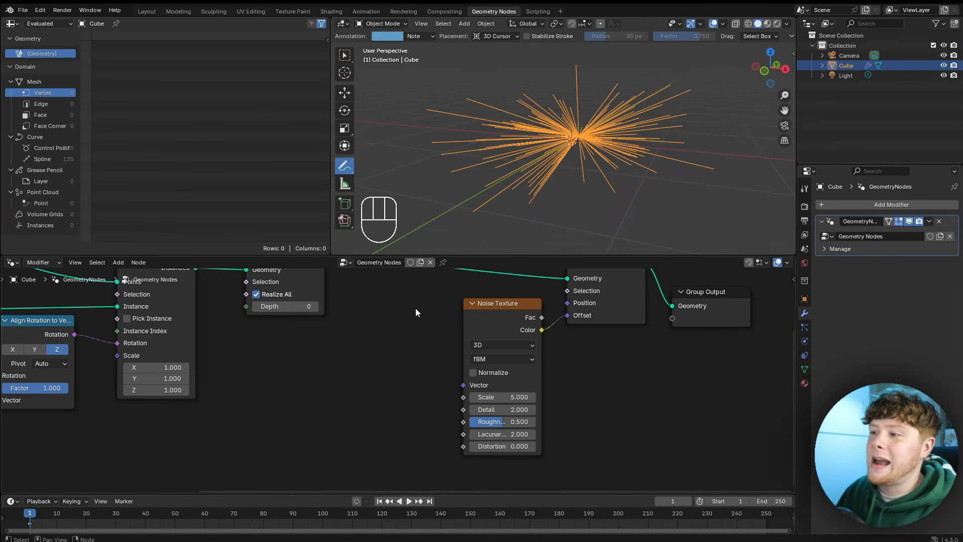
left_click(507, 390, "shift")
left_click_drag(507, 397, 496, 396, "shift")
right_click(506, 396)
Insert a Resample Curve node between Realize Instances and Set Position.
scroll(417, 301, "down", 2)
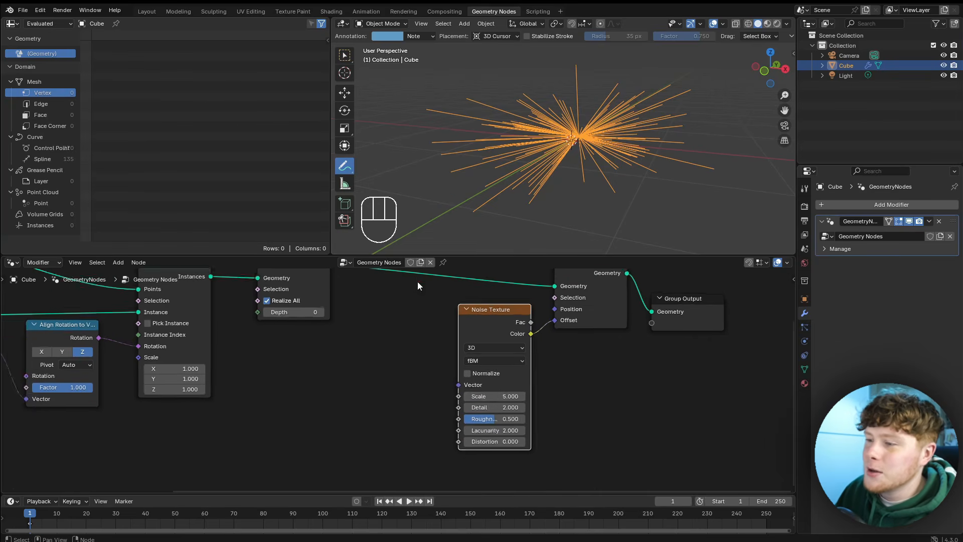
middle_click_drag(418, 281, 368, 348)
middle_click_drag(462, 181, 469, 226)
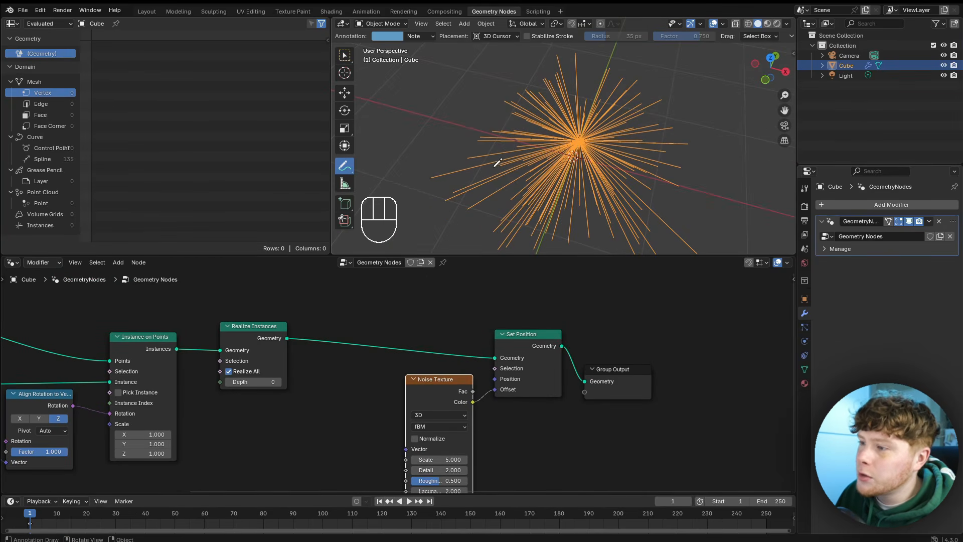
key("shift+a")
type("re")
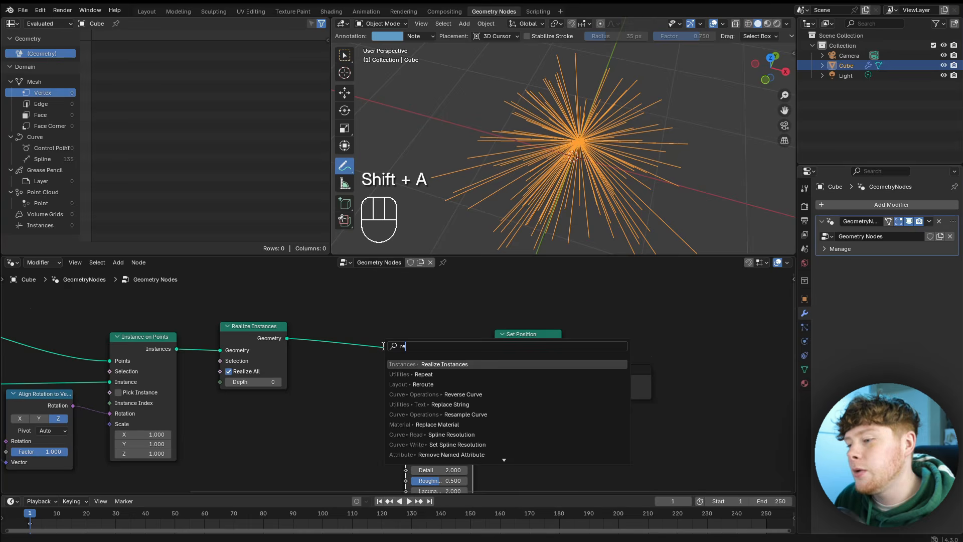
left_click(465, 414)
left_click(337, 330)
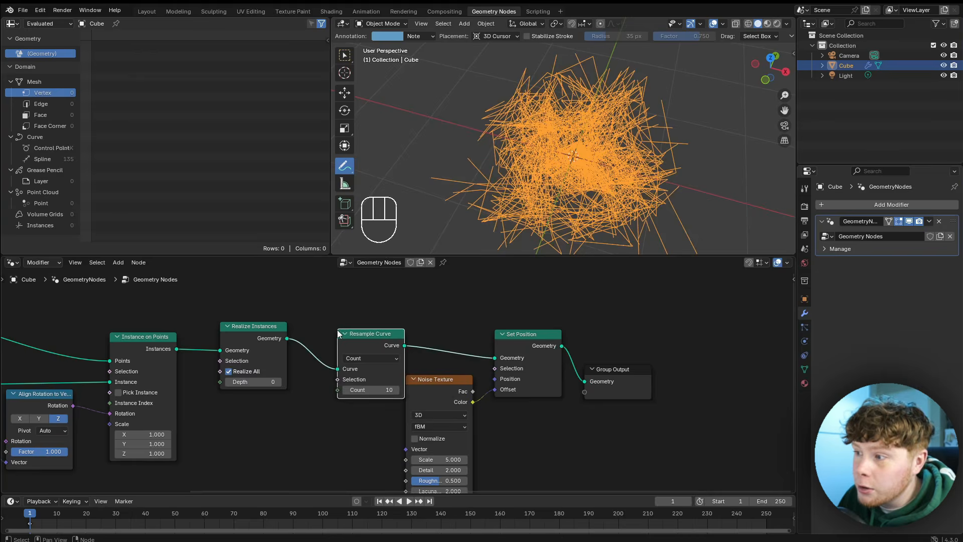
Move Resample Curve closer to Realize Instances and set its Count to 100.
scroll(350, 362, "up", 2)
left_click_drag(293, 328, 279, 345)
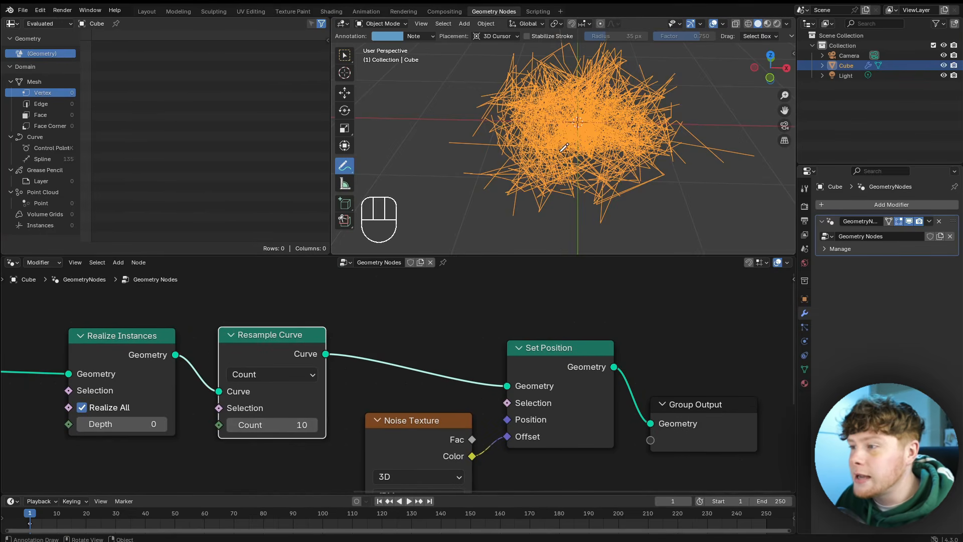
left_click(267, 425)
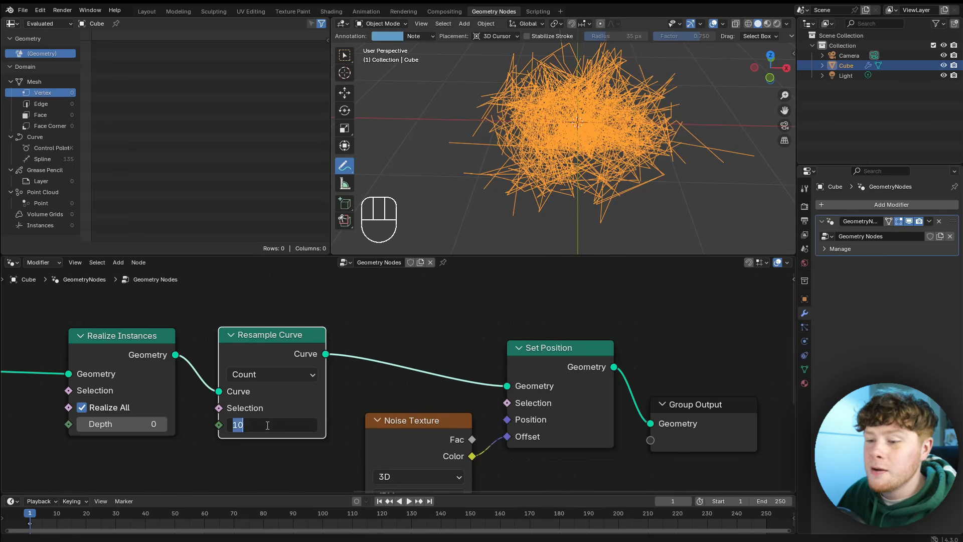
type("100")
key("Return")
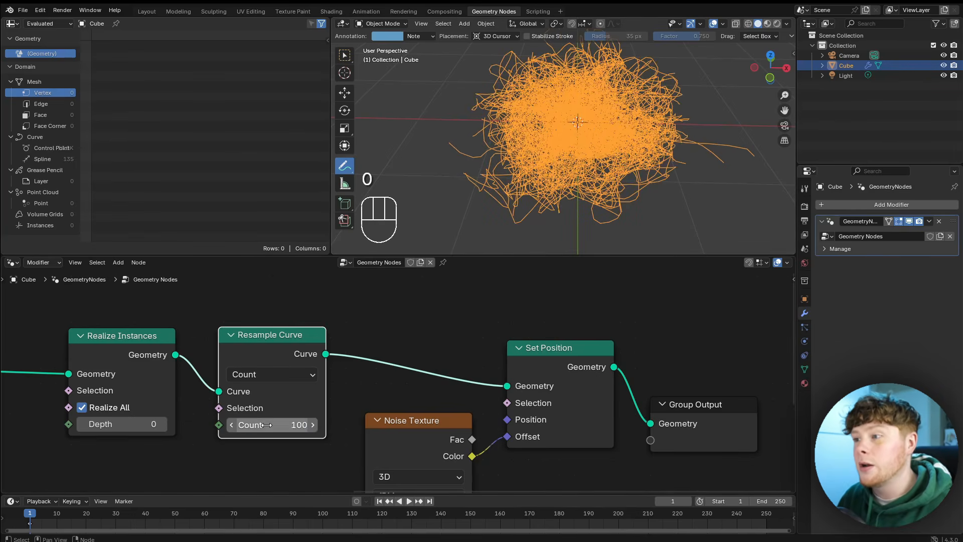
Reposition the Noise Texture node and move Set Position and Group Output farther away from it.
middle_click_drag(473, 199, 491, 163)
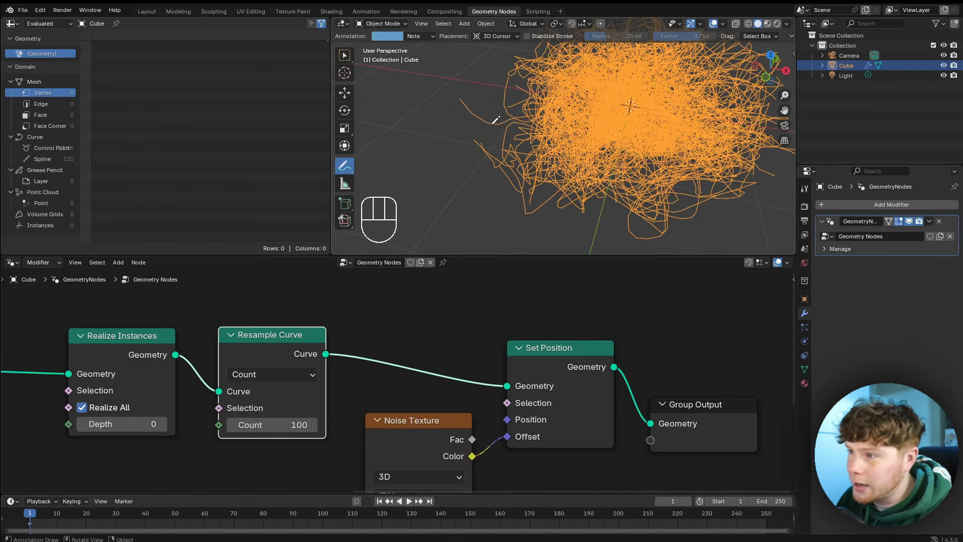
scroll(508, 133, "down", 3)
middle_click_drag(516, 131, 542, 125, "shift")
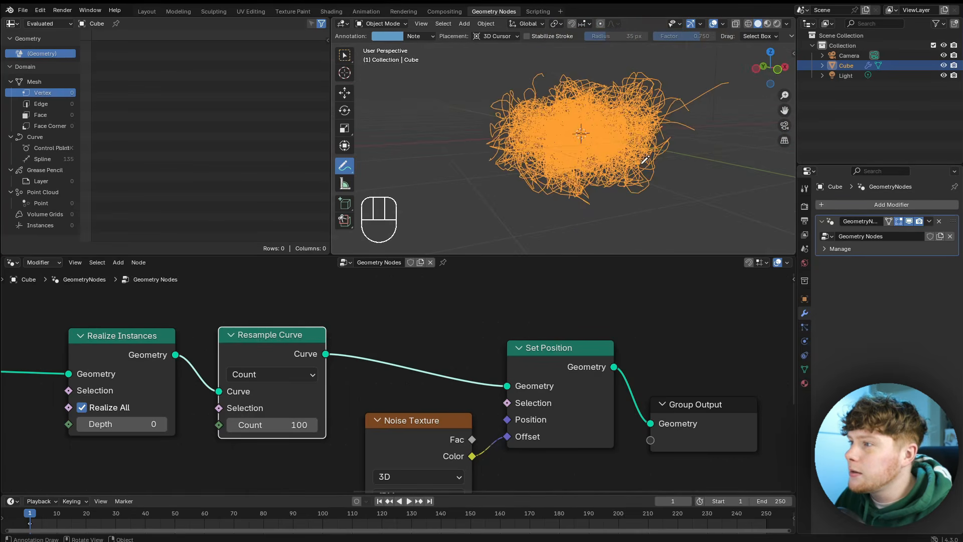
middle_click_drag(672, 157, 653, 164, "shift")
scroll(650, 171, "up", 2)
scroll(375, 410, "down", 3)
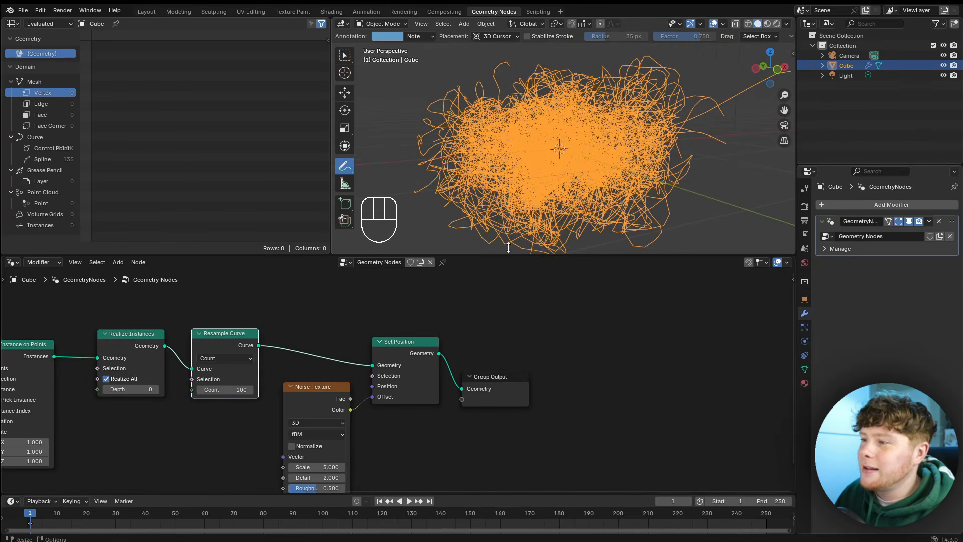
scroll(353, 392, "up", 1)
left_click_drag(314, 372, 302, 365)
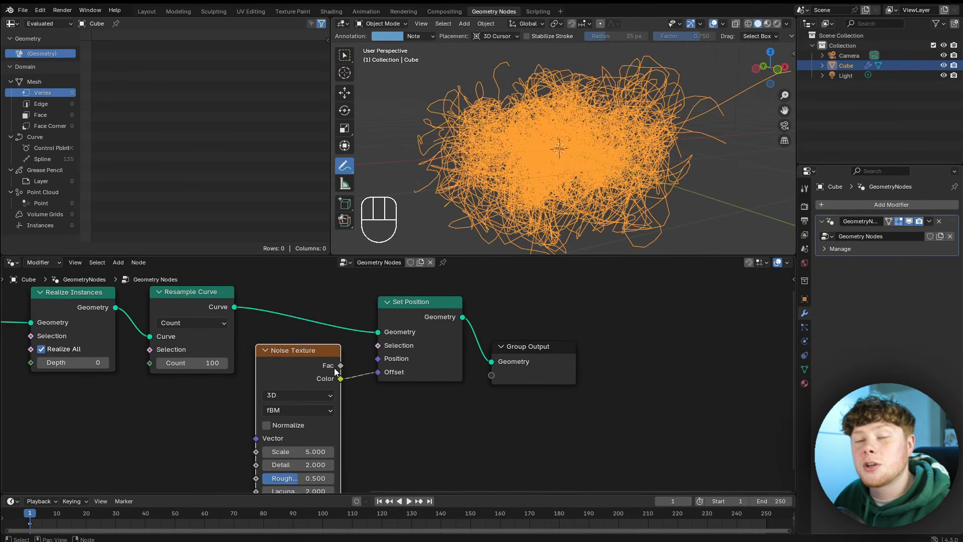
left_click_drag(380, 287, 502, 366)
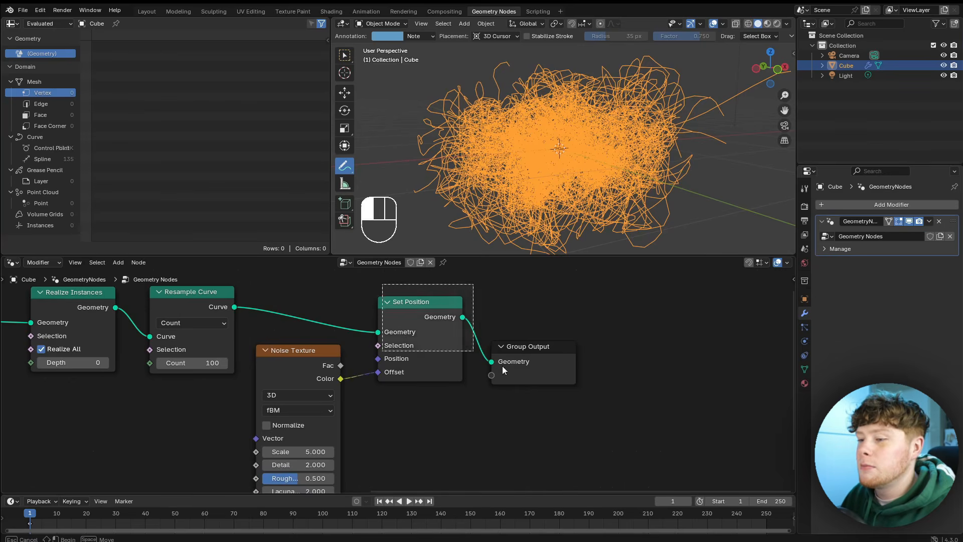
key("g")
left_click(736, 347)
Insert a Vector Math node between the noise Color output and the Set Position Offset, with its operation set to Scale.
key("shift+a")
type("vec m")
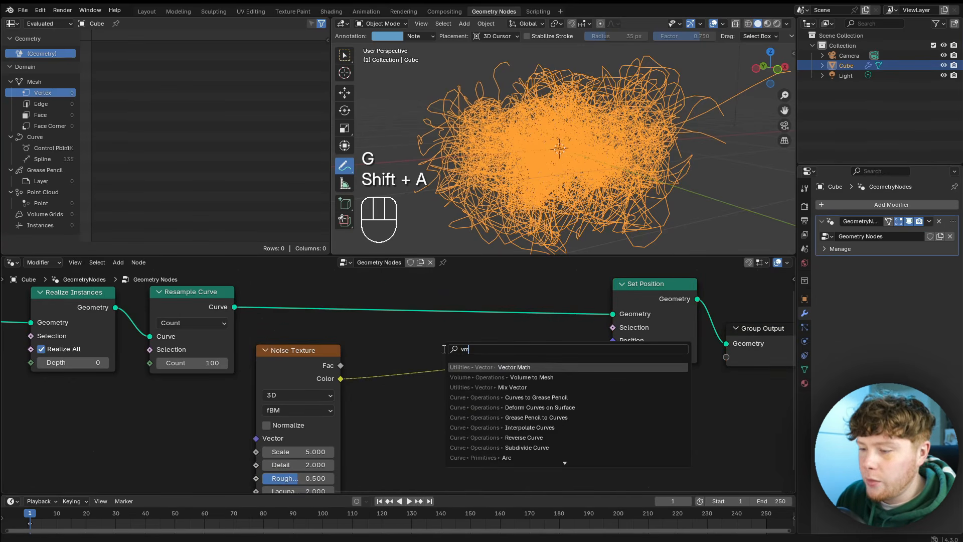
key("Return")
left_click(409, 324)
left_click(438, 364)
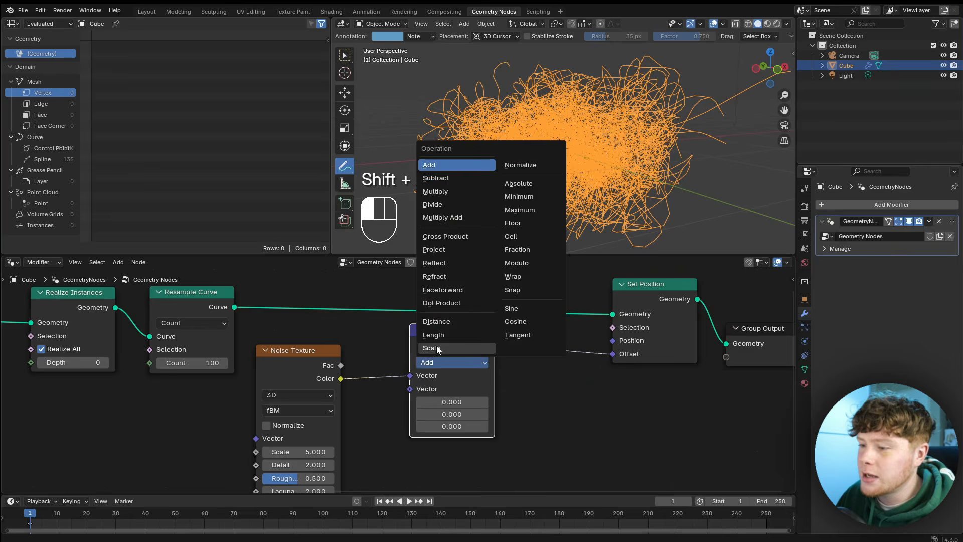
left_click(431, 348)
Set the vector Scale node's factor to 0.020 and move the Noise Texture node right beside it.
left_click_drag(452, 388, 415, 388, "shift")
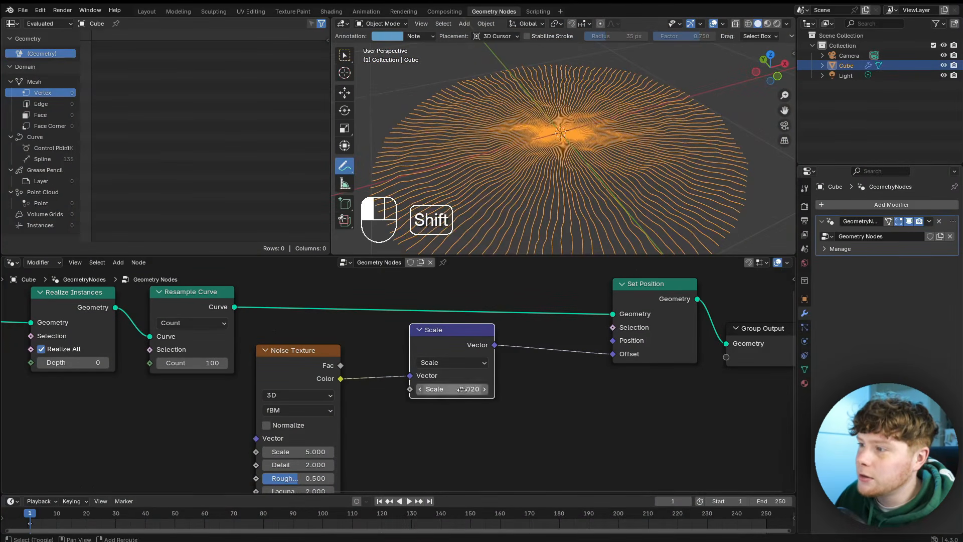
scroll(543, 380, "up", 3)
middle_click_drag(543, 380, 536, 348)
left_click_drag(426, 300, 521, 320)
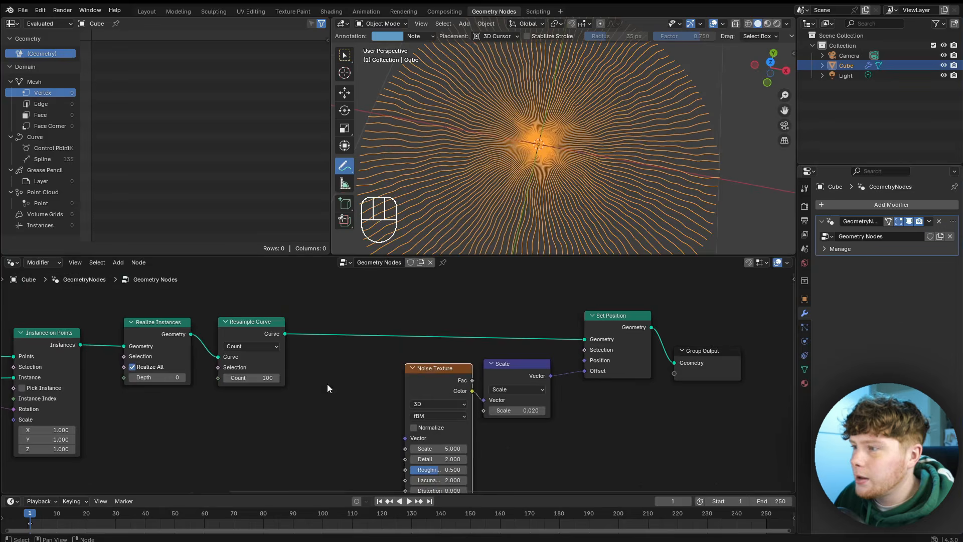
Try a Curve Circle Resolution of 489 on the wavy lines, and restore it to 135.
middle_click_drag(131, 351, 600, 393)
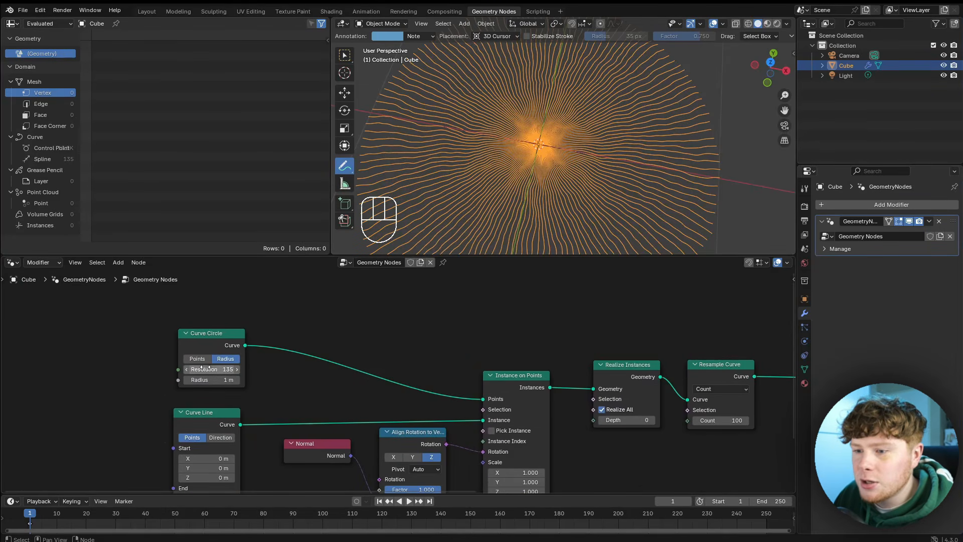
left_click_drag(211, 368, 388, 368)
middle_click_drag(522, 163, 577, 131, "shift")
scroll(560, 152, "up", 2)
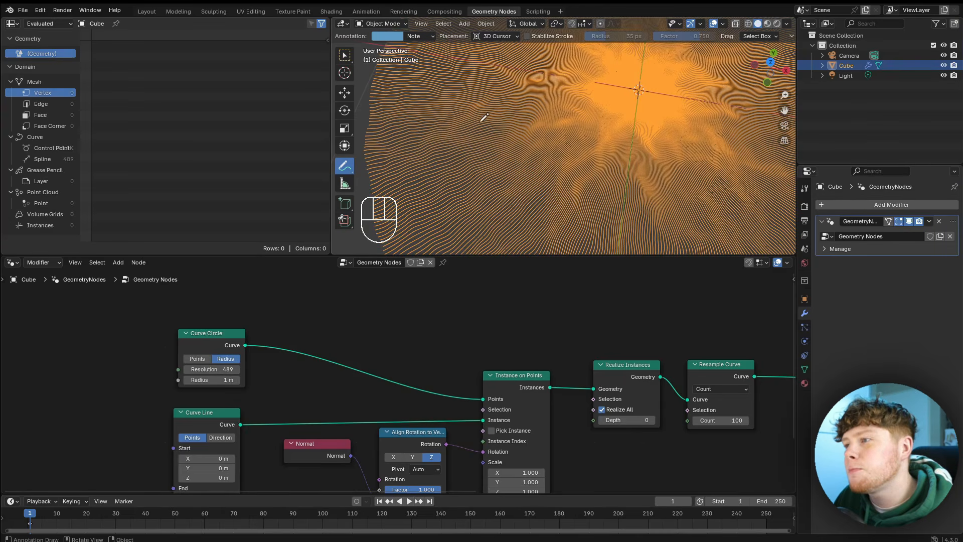
middle_click_drag(614, 225, 560, 175, "shift")
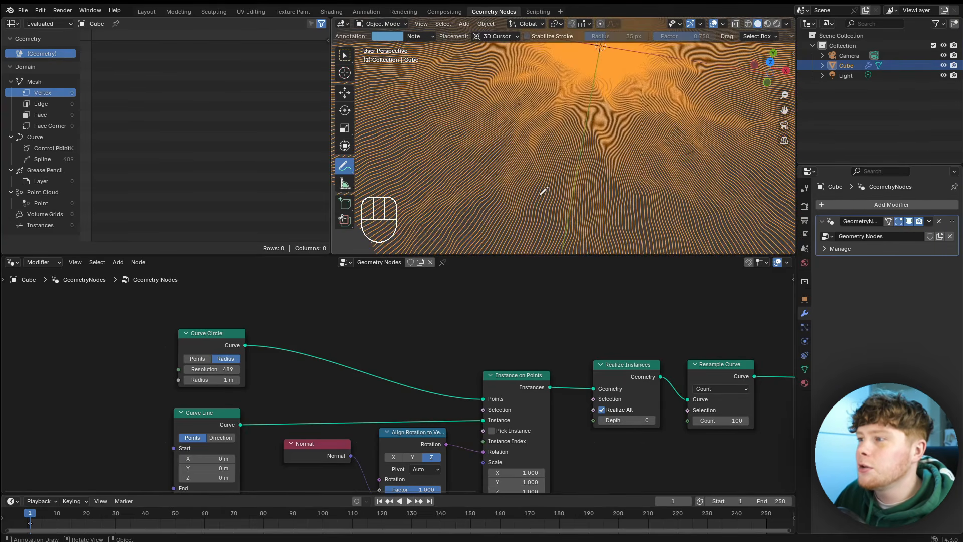
scroll(552, 192, "down", 3)
middle_click_drag(557, 210, 586, 114)
scroll(585, 200, "up", 4)
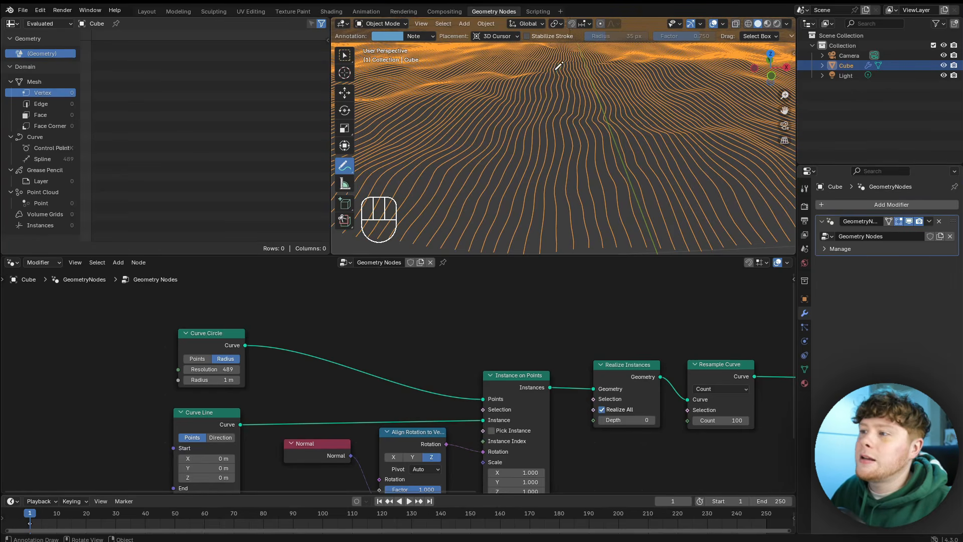
scroll(535, 175, "down", 7)
left_click(231, 369)
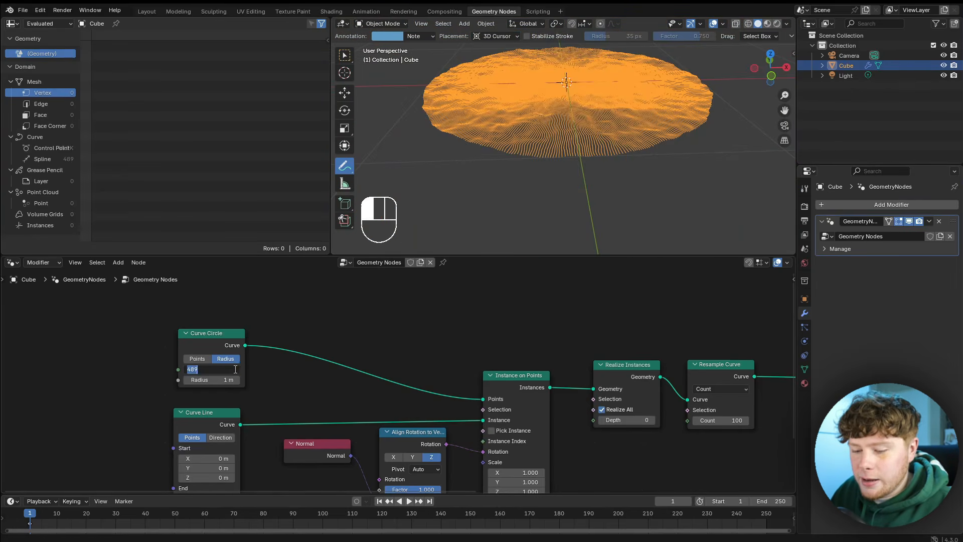
key("Return")
Move the Noise Texture node slightly away from the vector Scale node to space them out.
middle_click_drag(720, 372, 334, 323)
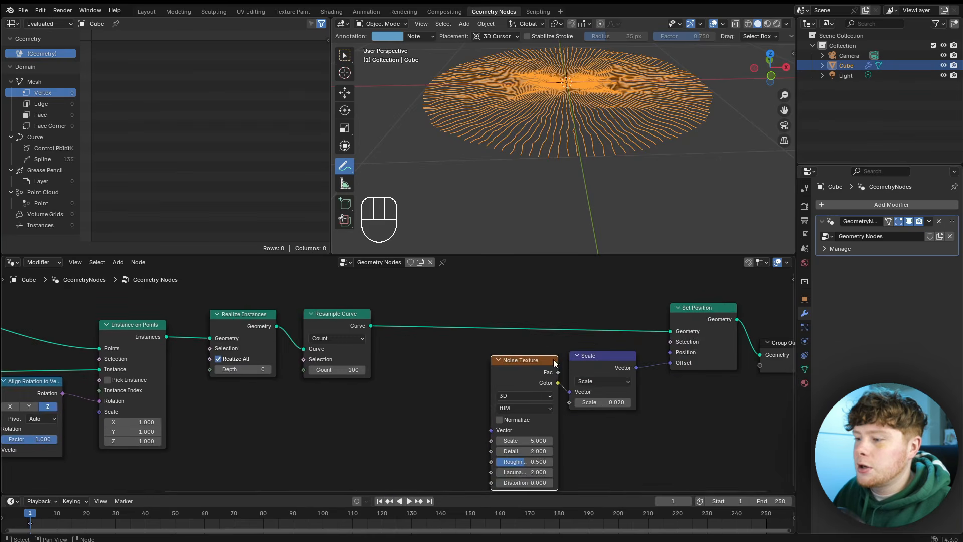
middle_click_drag(555, 361, 434, 341)
scroll(401, 353, "up", 2)
left_click_drag(401, 353, 374, 350)
left_click_drag(405, 331, 391, 339)
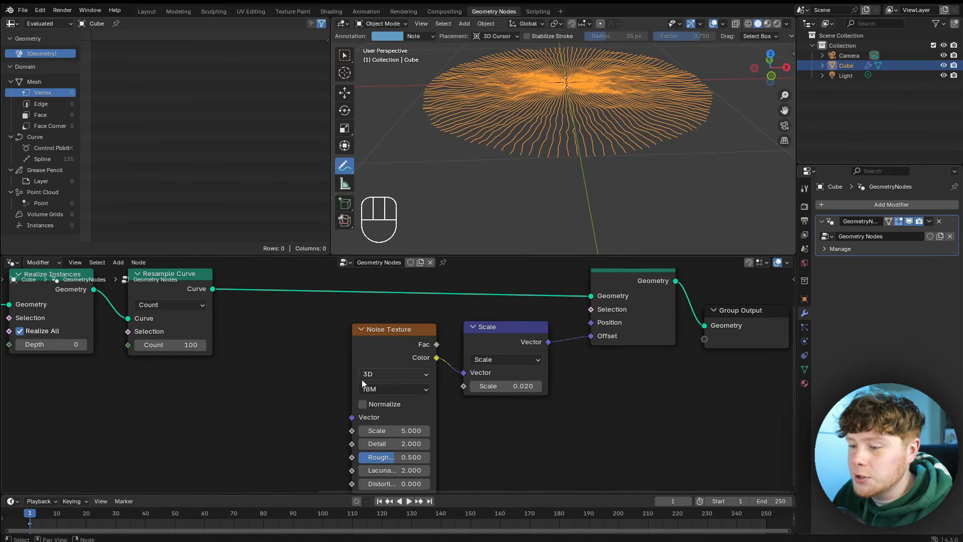
Switch the Noise Texture to 4D, try a W value of 0.950, and restore W to 0.000.
scroll(323, 363, "down", 2, "shift")
left_click(380, 347)
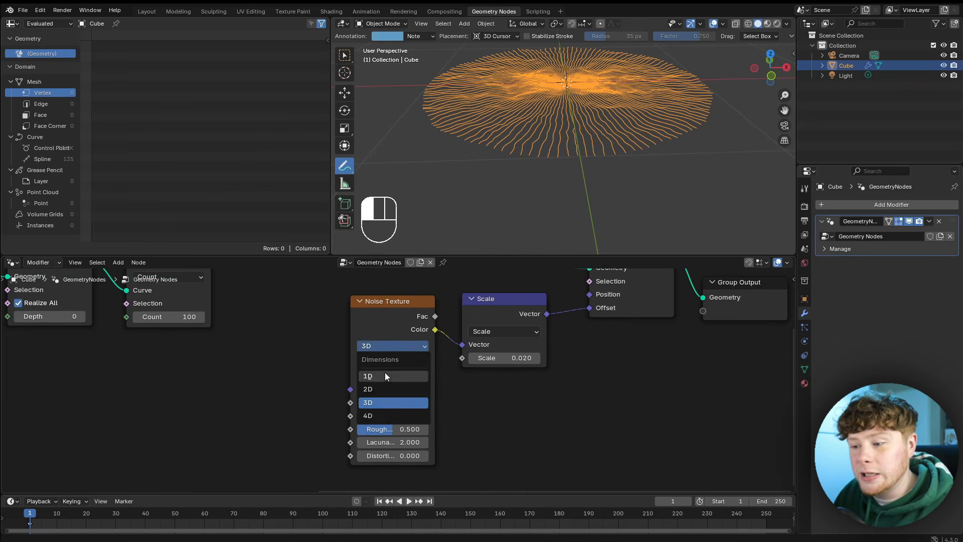
left_click(386, 415)
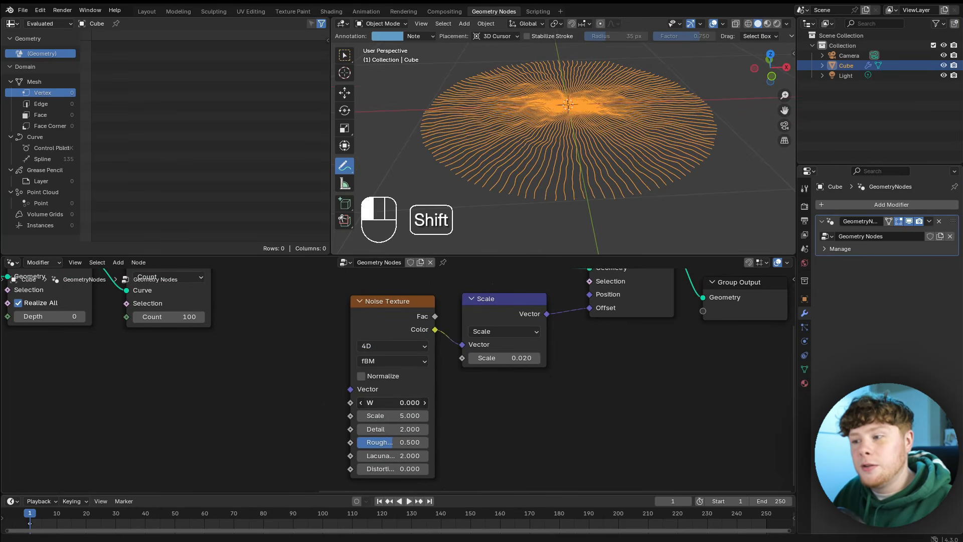
left_click_drag(391, 402, 429, 402, "shift")
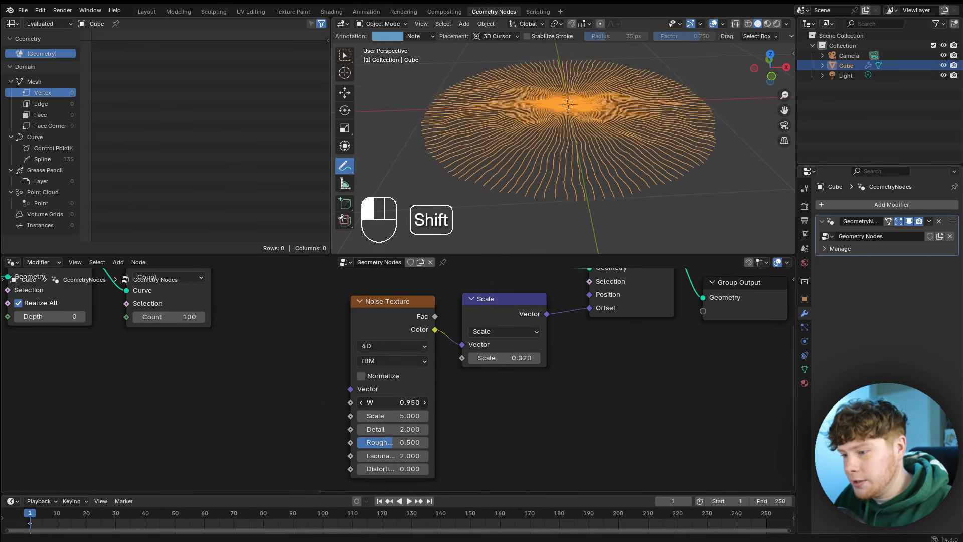
right_click(429, 401)
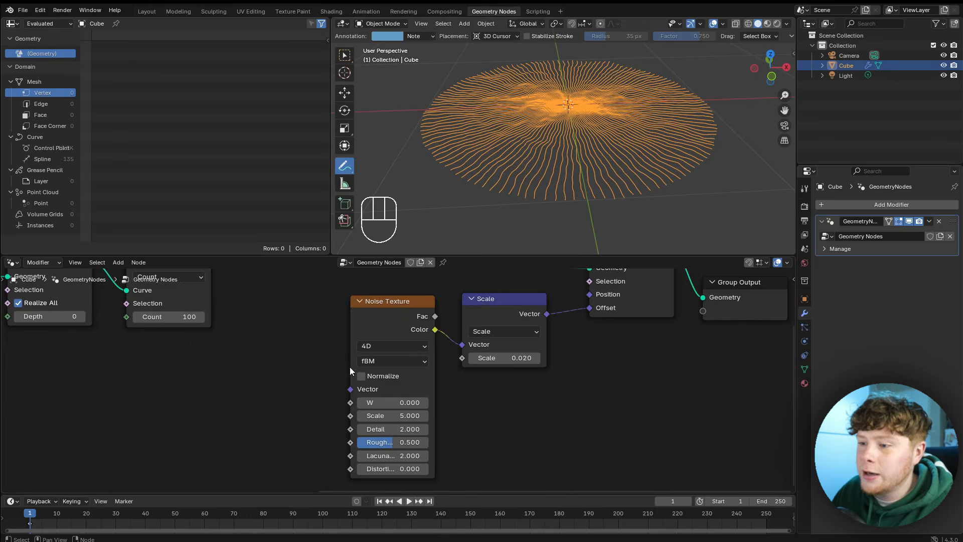
Add a Random Value node set to Integer below Resample Curve and connect its Value to the Noise Texture's W input.
middle_click_drag(350, 366, 435, 351)
key("shift+a")
type("random")
key("Return")
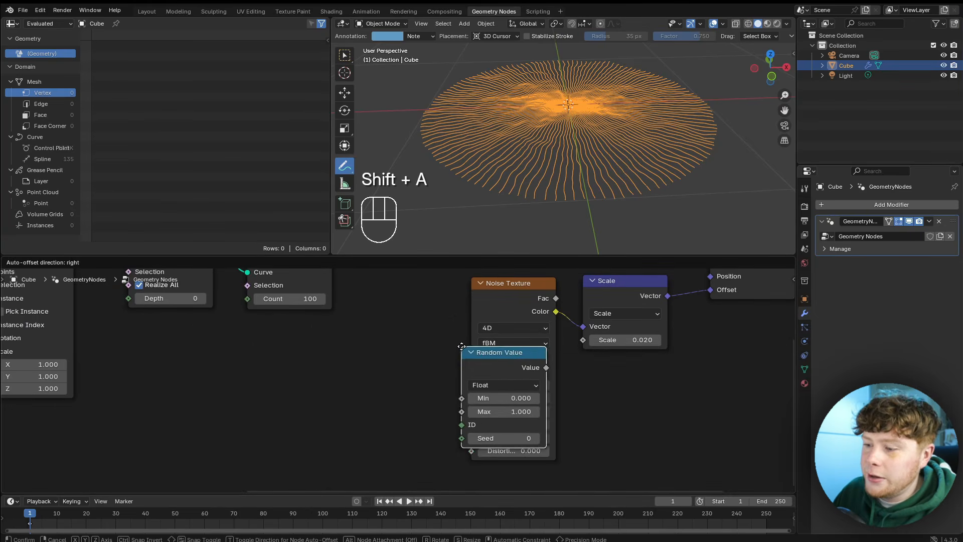
left_click(243, 317)
left_click(275, 355)
left_click(275, 400)
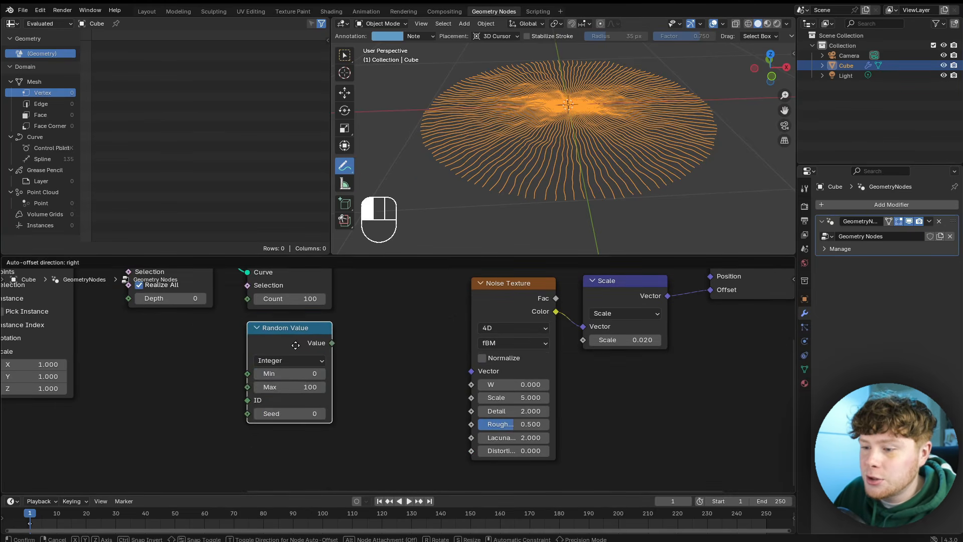
left_click_drag(321, 338, 471, 384)
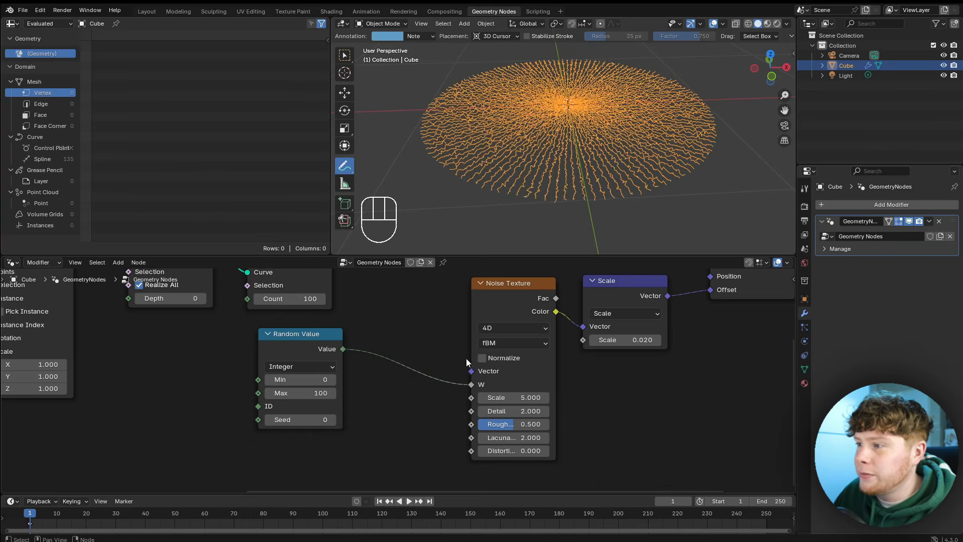
Examine the distortion of the individual lines near the circle's outer edge, undoing the Random Value node's move.
scroll(576, 205, "up", 3)
mouse_move(576, 176)
middle_mouse_down()
mouse_move(575, 205)
mouse_move(607, 191)
mouse_move(572, 190)
middle_mouse_up()
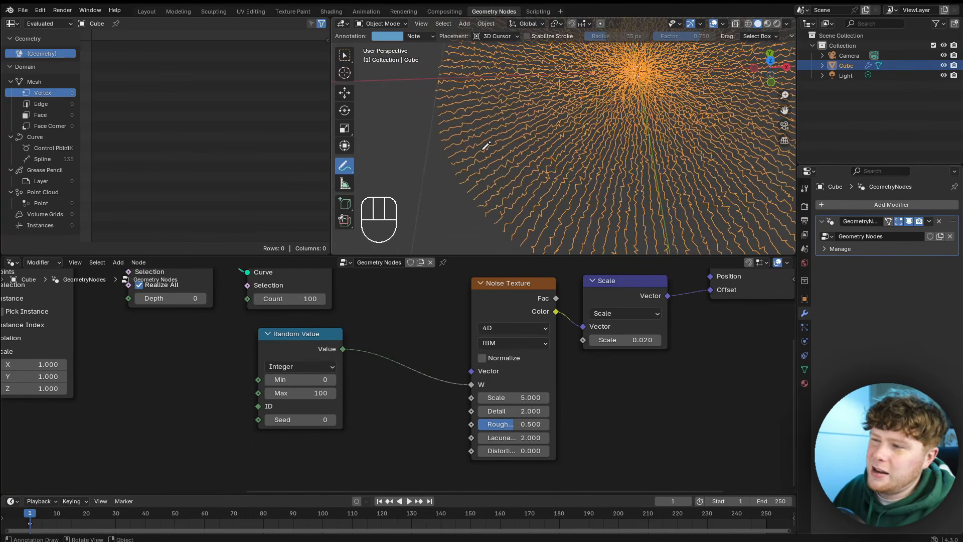
middle_click_drag(477, 189, 532, 185)
scroll(527, 191, "up", 4)
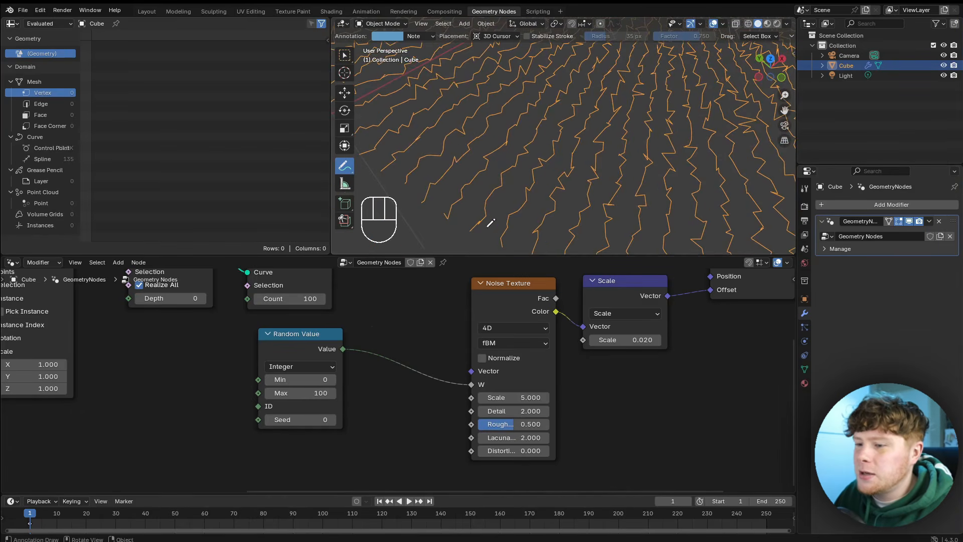
mouse_move(301, 349)
left_mouse_down()
mouse_move(312, 333)
mouse_move(312, 342)
left_mouse_up()
middle_click_drag(479, 205, 475, 176, "shift")
middle_click_drag(476, 176, 499, 176, "shift")
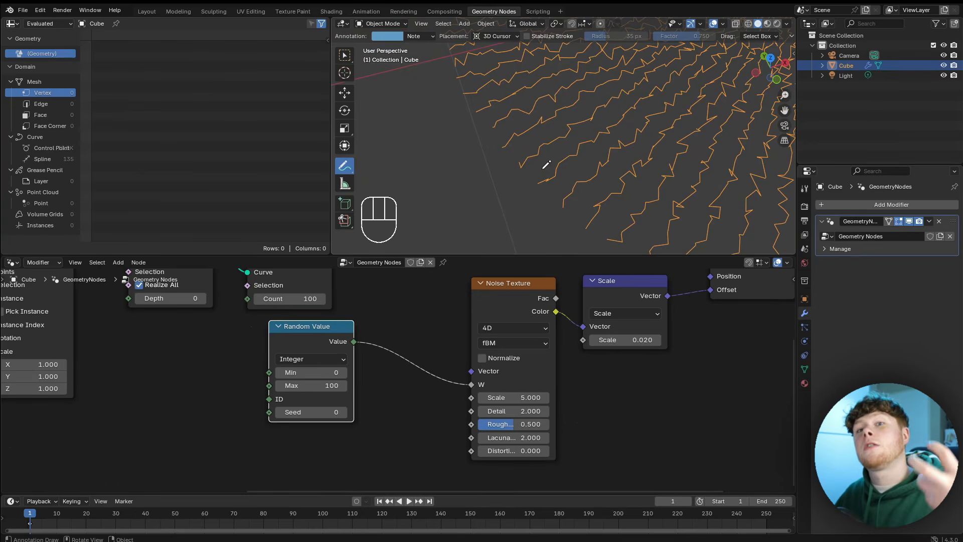
key("ctrl+z")
Insert an Evaluate on Domain node between Random Value and the Noise Texture's W input, with its data type set to Integer.
key("shift+a")
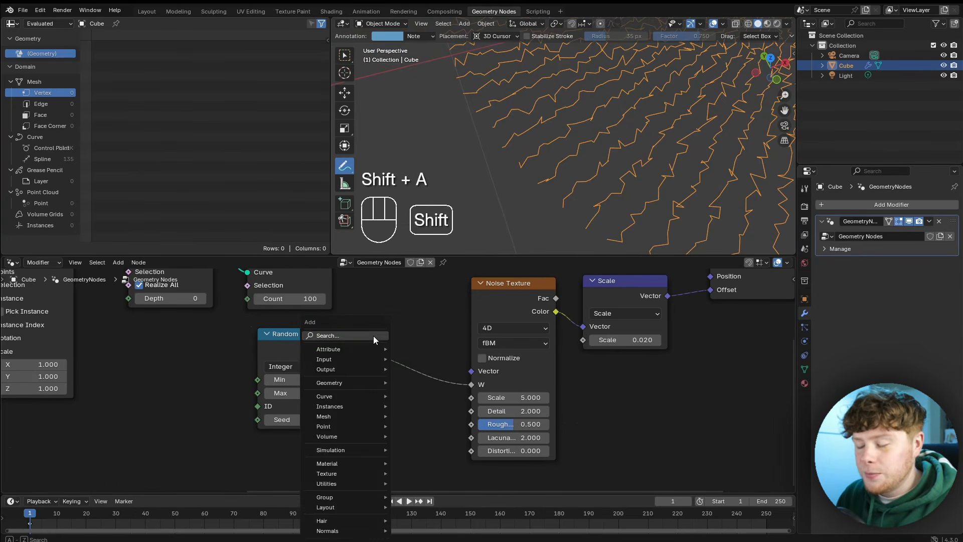
type("ev on")
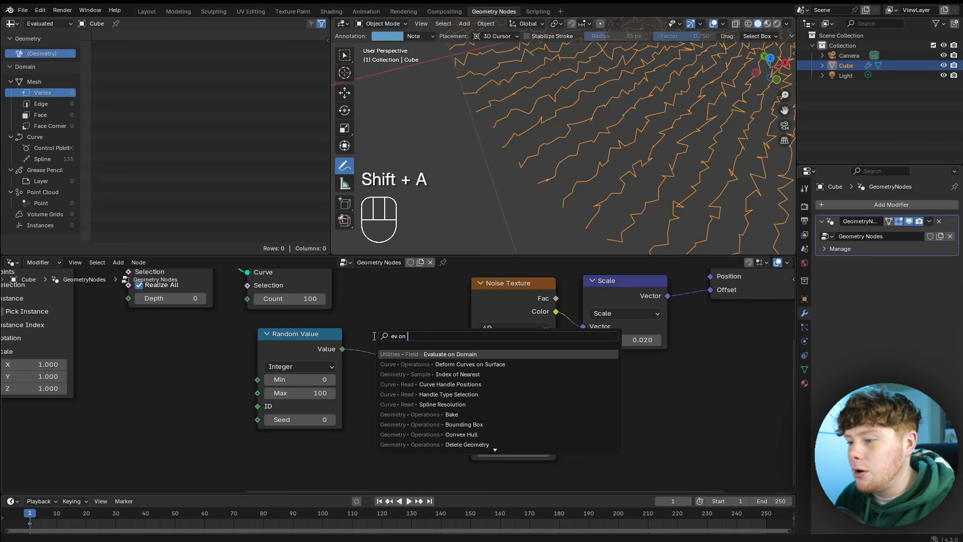
key("Return")
left_click(374, 321)
left_click(401, 359)
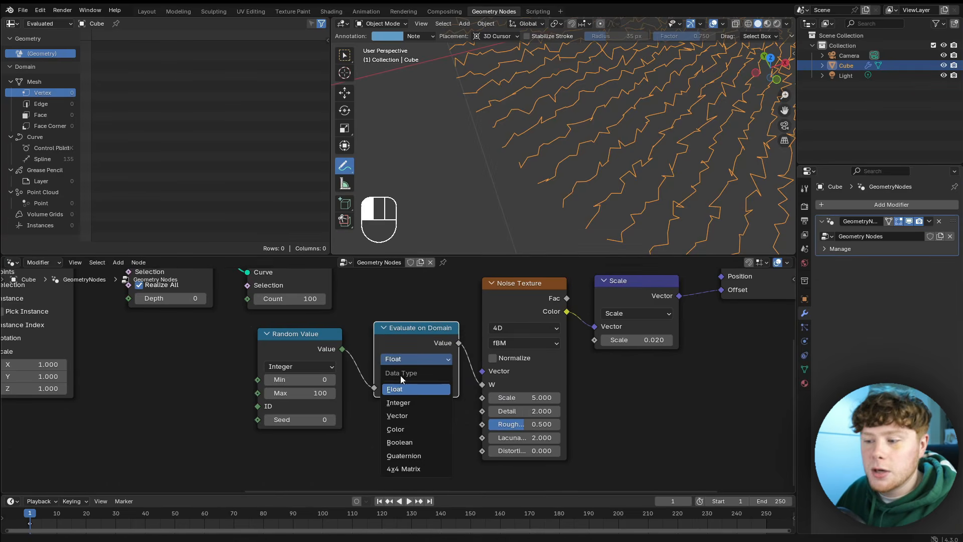
left_click(403, 403)
left_click_drag(413, 389, 401, 391)
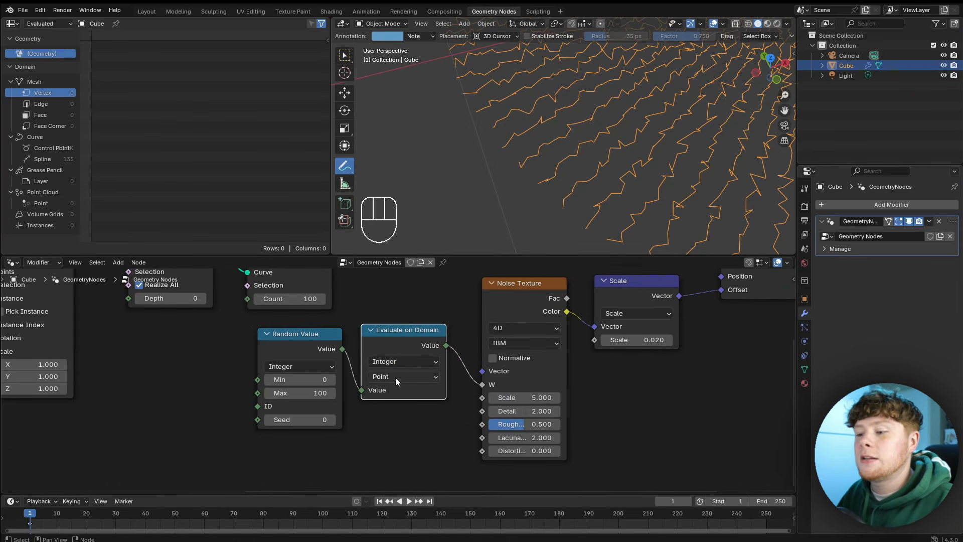
Set the Evaluate on Domain node's domain to Spline and space it apart from the Random Value node.
left_click(395, 377)
left_click(402, 460)
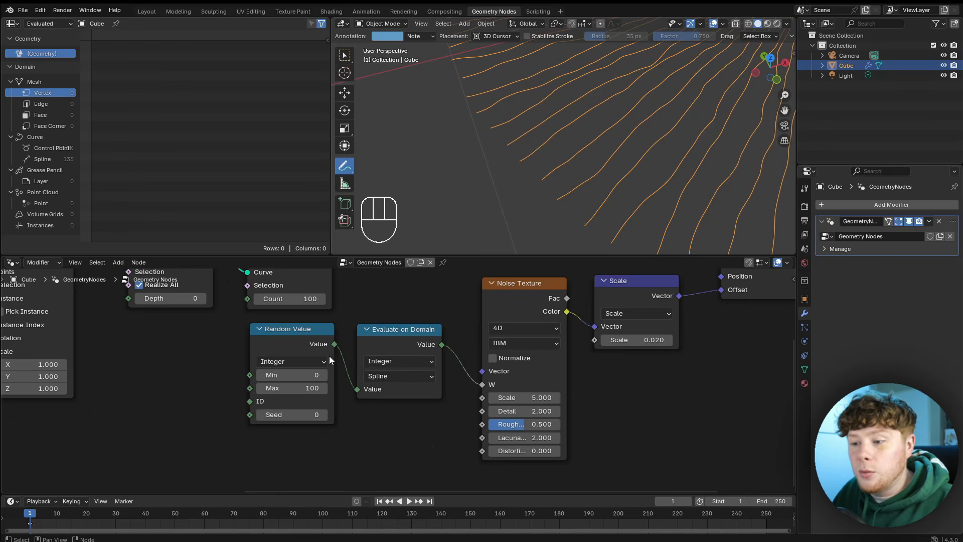
mouse_move(290, 344)
left_mouse_down()
mouse_move(301, 339)
mouse_move(284, 339)
left_mouse_up()
left_click_drag(383, 338, 390, 331)
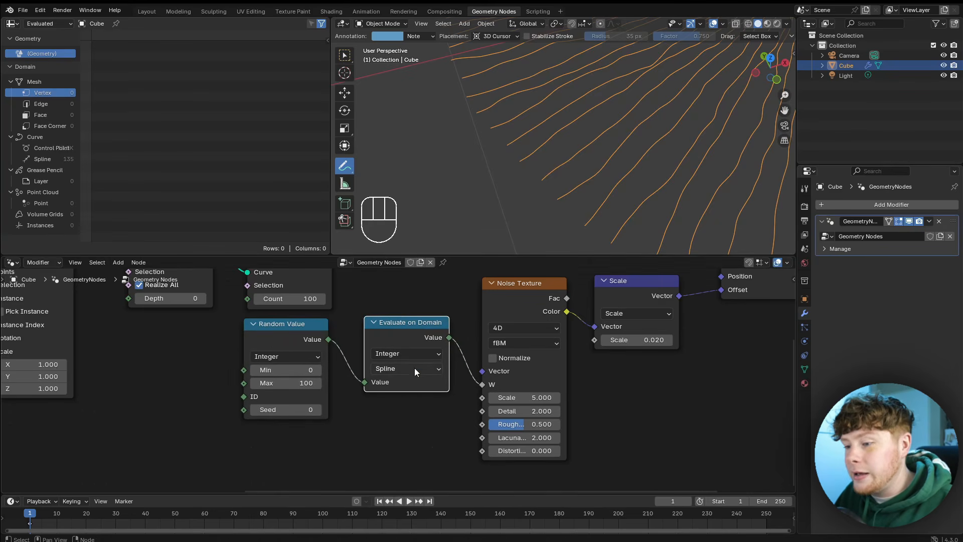
Raise the Curve Circle's Resolution to 445.
scroll(575, 195, "down", 5)
middle_click_drag(574, 196, 595, 163, "shift")
scroll(595, 163, "up", 4)
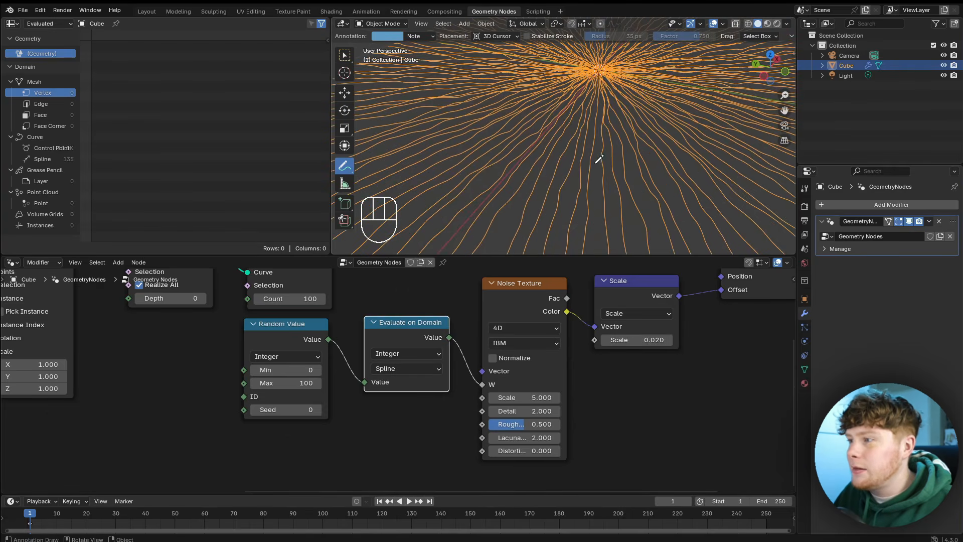
scroll(396, 378, "down", 7)
middle_click_drag(138, 393, 406, 422)
scroll(404, 419, "up", 2)
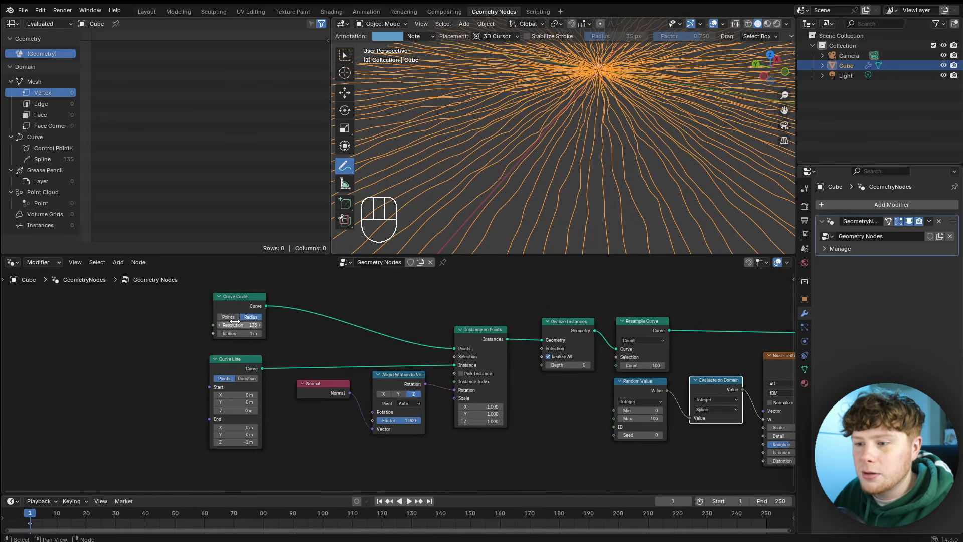
left_click(236, 325)
left_click_drag(235, 325, 391, 325)
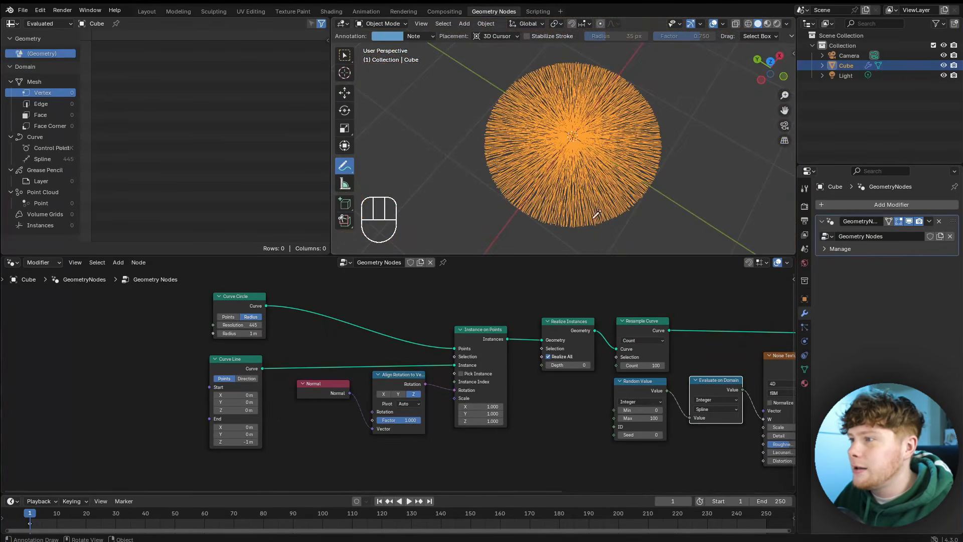
Activate the selection tool, deselect the object, and switch the viewport to the front orthographic view.
left_click(346, 60)
left_click(455, 157)
mouse_move(469, 195)
middle_mouse_down()
mouse_move(484, 164)
mouse_move(480, 183)
middle_mouse_up()
scroll(483, 164, "up", 5)
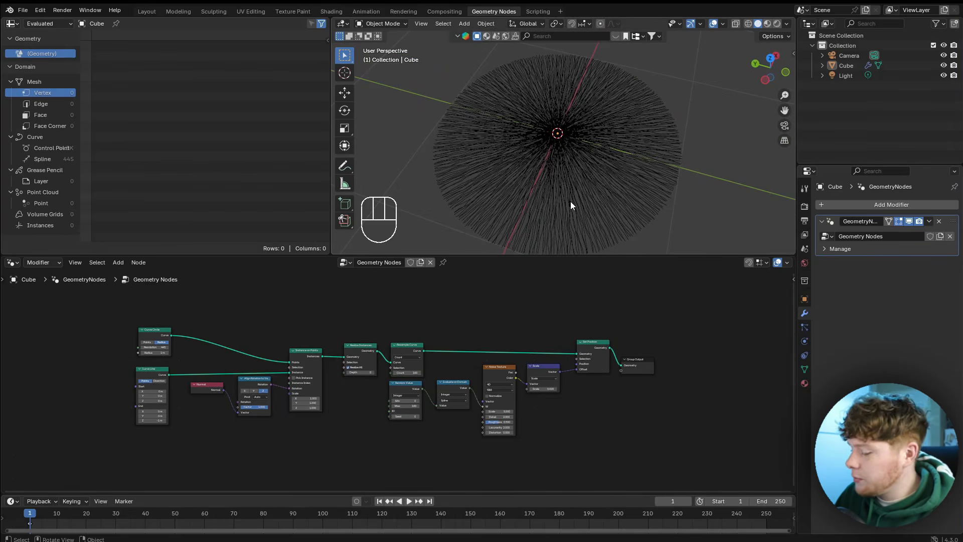
key("KP_1")
middle_click_drag(570, 200, 468, 124, "shift")
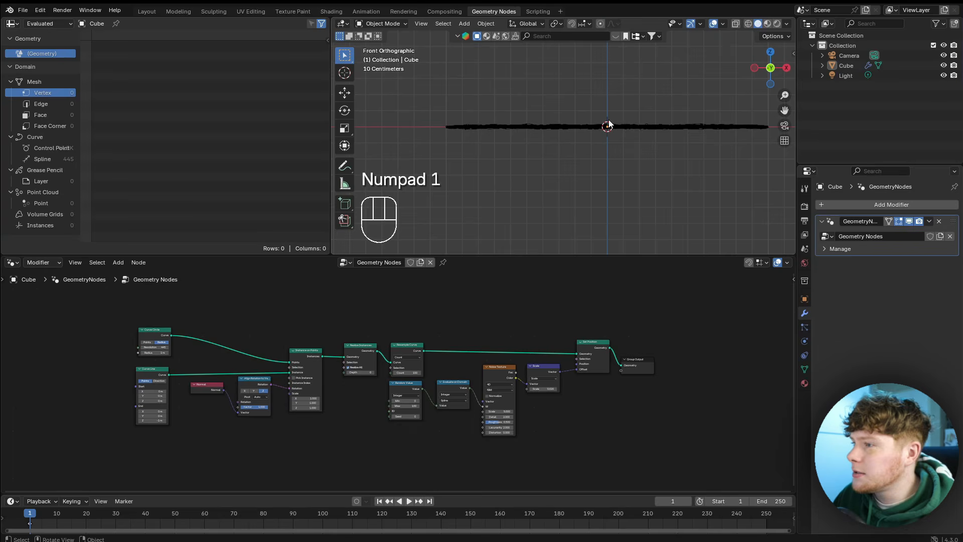
Sketch two annotation arcs rising over the disc's halves on either side of the centre, and erase them.
left_click(344, 166)
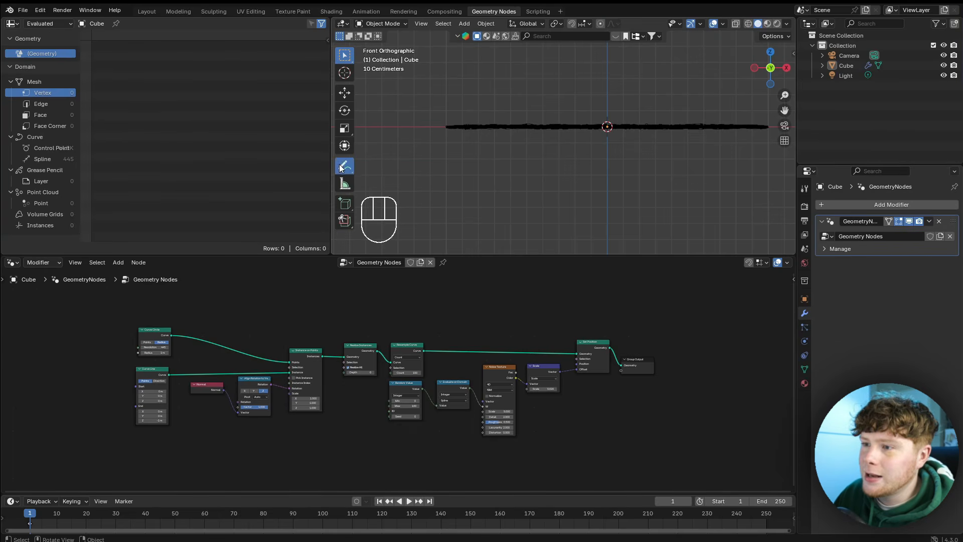
middle_click_drag(466, 157, 508, 175, "shift")
scroll(508, 169, "up", 1)
left_click_drag(475, 144, 507, 130)
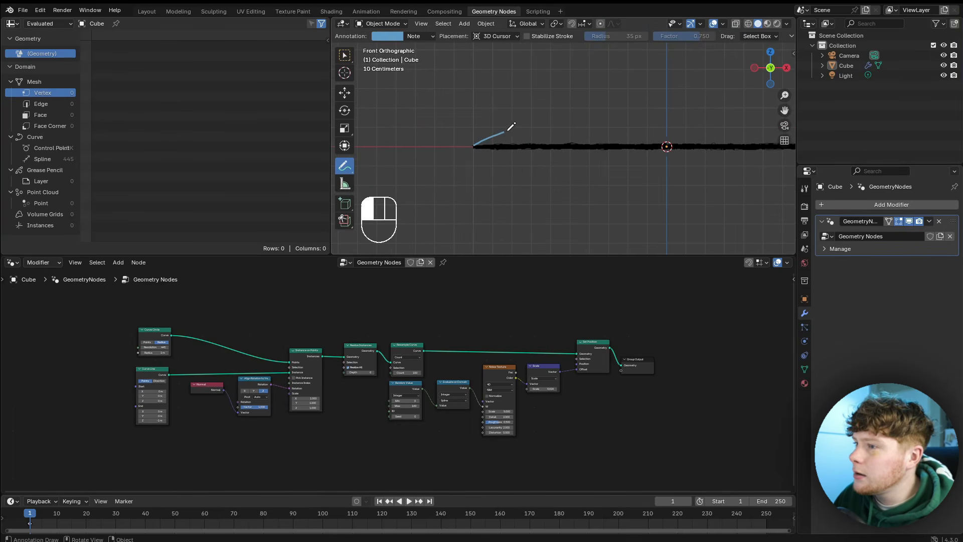
left_click_drag(659, 142, 661, 143)
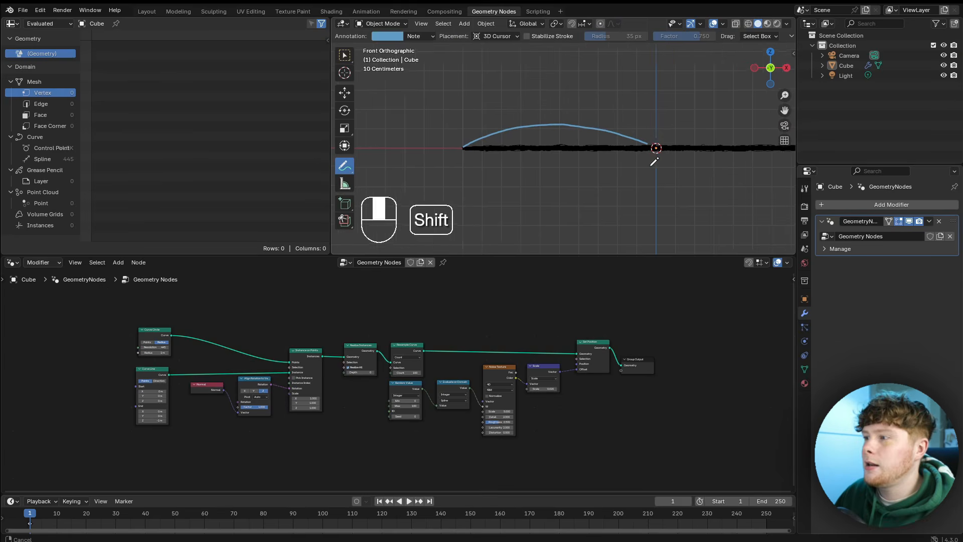
middle_click_drag(662, 146, 549, 163, "shift")
mouse_move(553, 161)
left_mouse_down()
mouse_move(597, 142)
mouse_move(691, 143)
mouse_move(735, 161)
left_mouse_up()
middle_click_drag(567, 183, 590, 175, "shift")
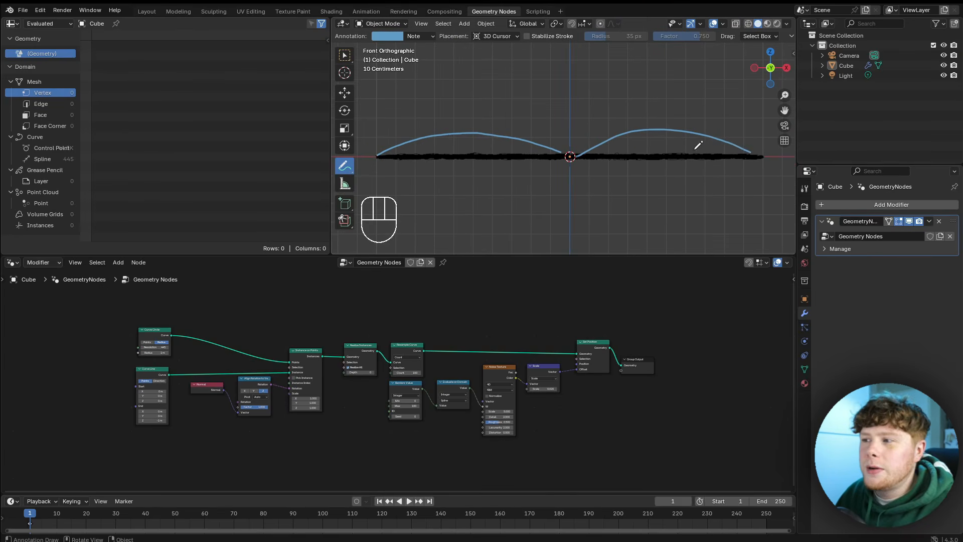
mouse_move(762, 157)
left_mouse_down("ctrl")
mouse_move(685, 133)
mouse_move(435, 147)
left_mouse_up("ctrl")
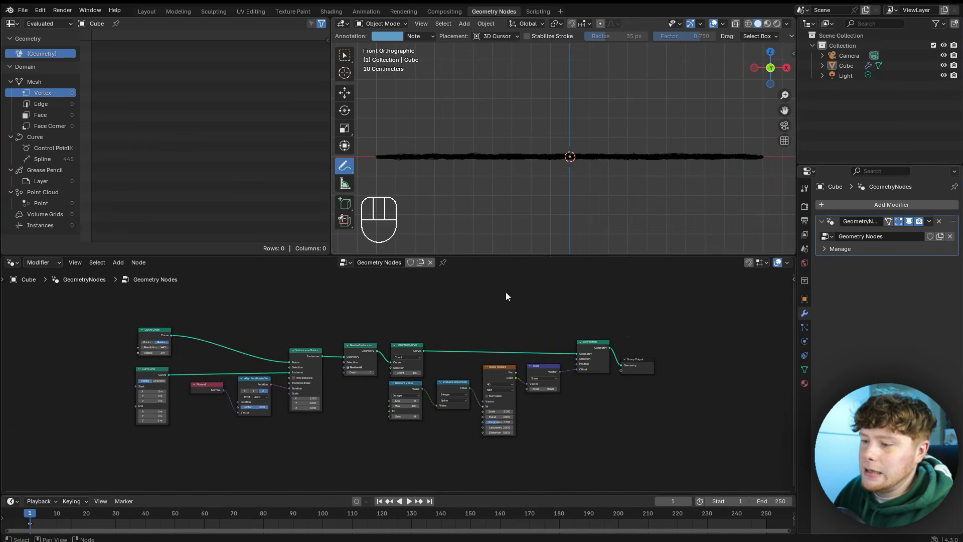
Move the Set Position node slightly upward in the node tree and deselect it.
middle_click_drag(499, 346, 414, 398)
middle_click_drag(474, 441, 352, 404)
middle_click_drag(401, 385, 404, 337, "ctrl")
left_click_drag(366, 347, 360, 339)
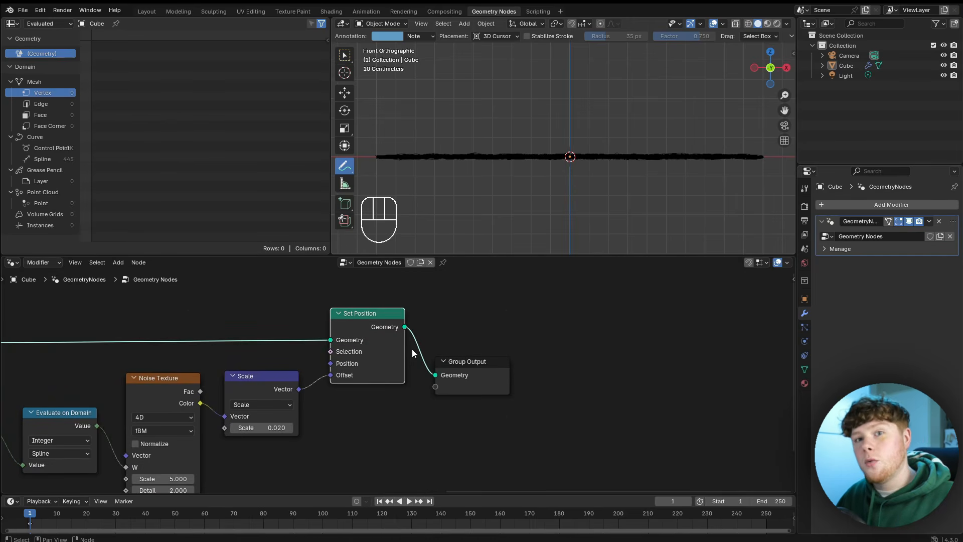
left_click(279, 306)
Add a Position node above the Noise Texture and connect it to the Set Position node's Position input.
middle_click_drag(206, 299, 400, 341)
scroll(400, 341, "down", 1)
scroll(399, 342, "up", 2)
key("shift+a")
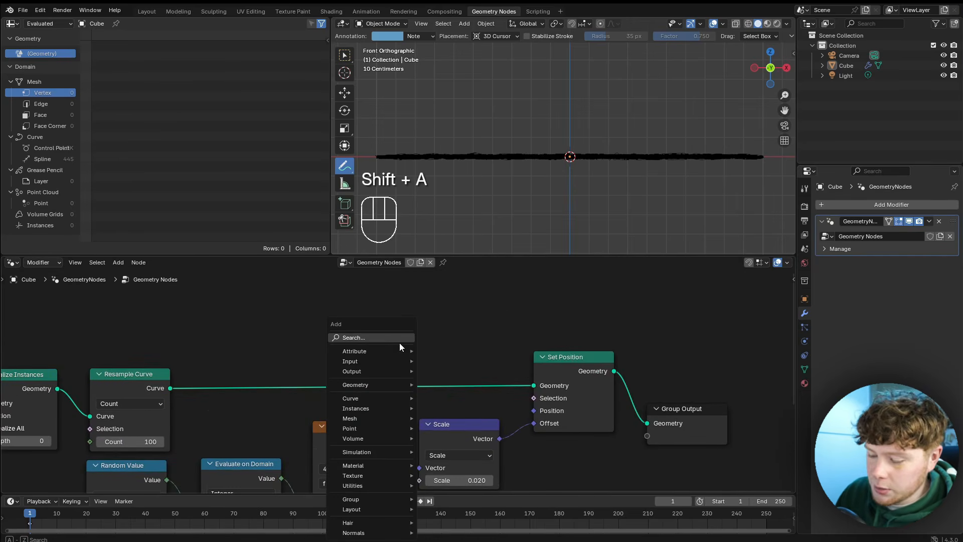
type("pos")
key("Return")
left_click(289, 311)
left_click_drag(370, 330, 533, 411)
middle_click_drag(574, 394, 494, 402)
scroll(494, 403, "up", 2)
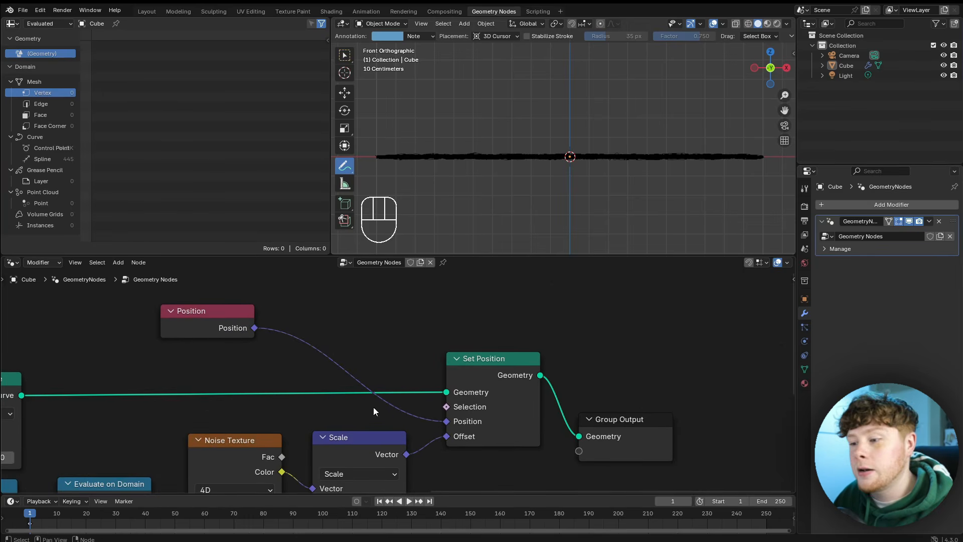
left_click(448, 425)
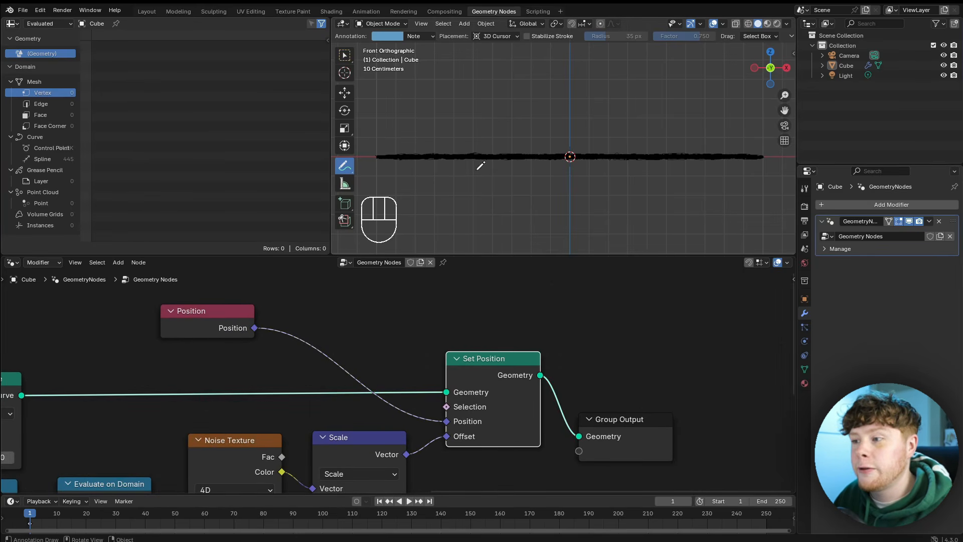
Move the Position node further back and insert a Transform Point node between it and Set Position's Position input.
left_click_drag(199, 321, 143, 317)
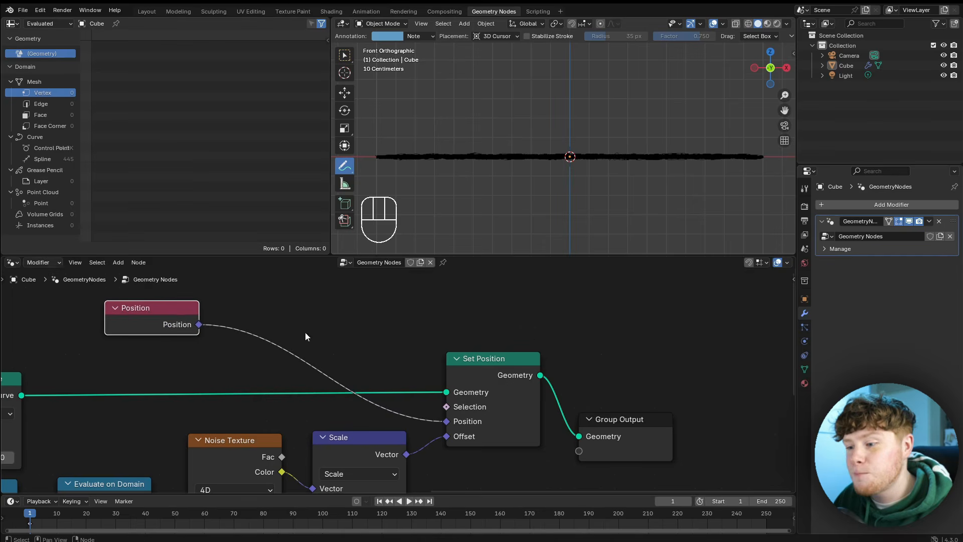
key("shift+a")
middle_click_drag(322, 324, 344, 333)
key("shift+a")
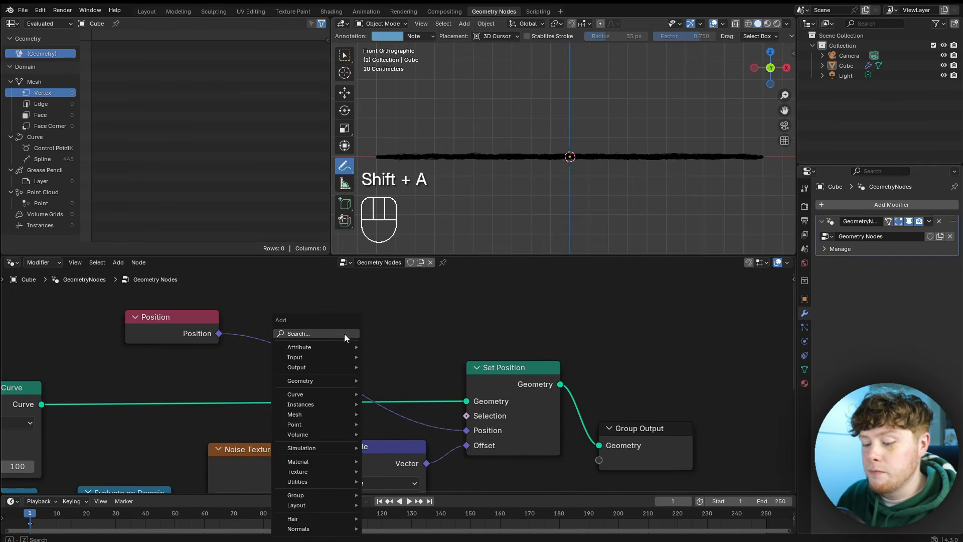
type("trans p")
key("Return")
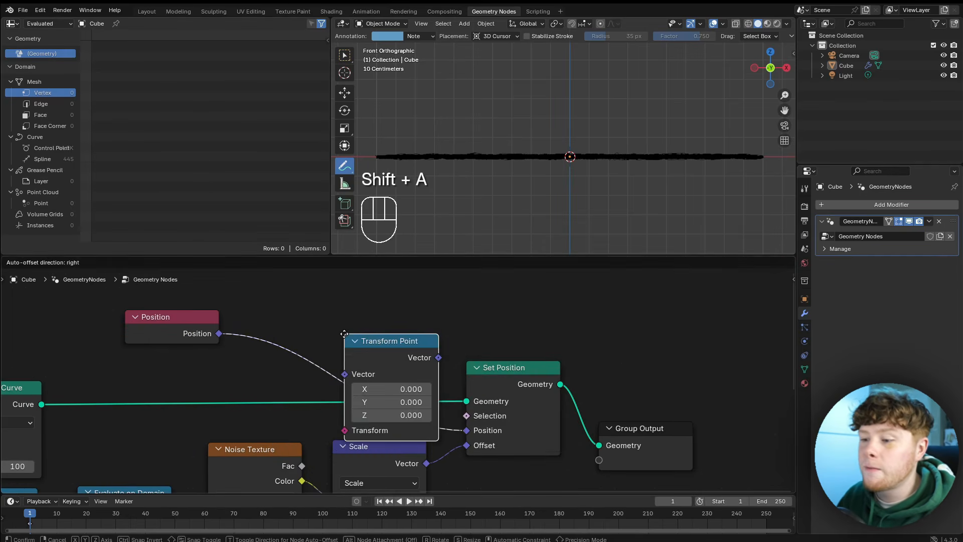
left_click(391, 357)
left_click_drag(391, 357, 377, 317)
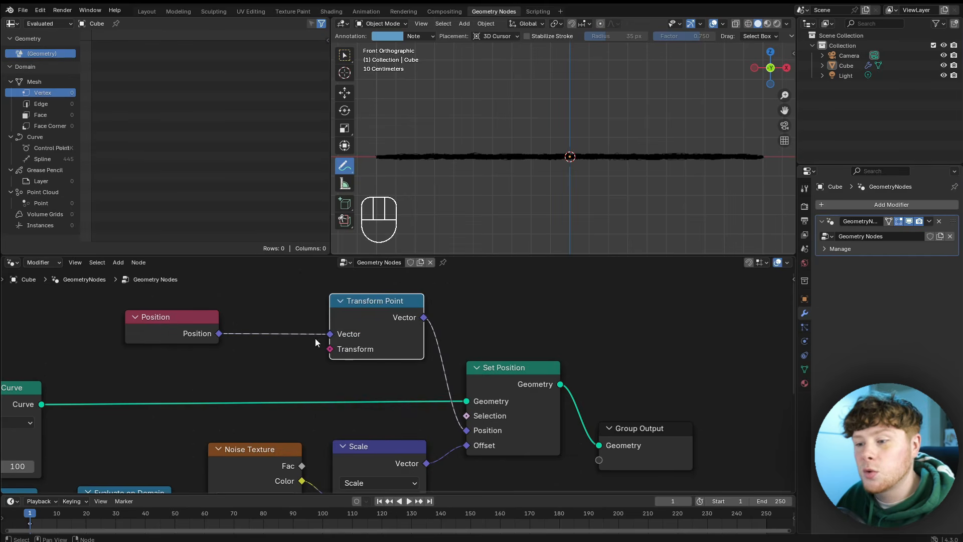
middle_click_drag(344, 327, 369, 378)
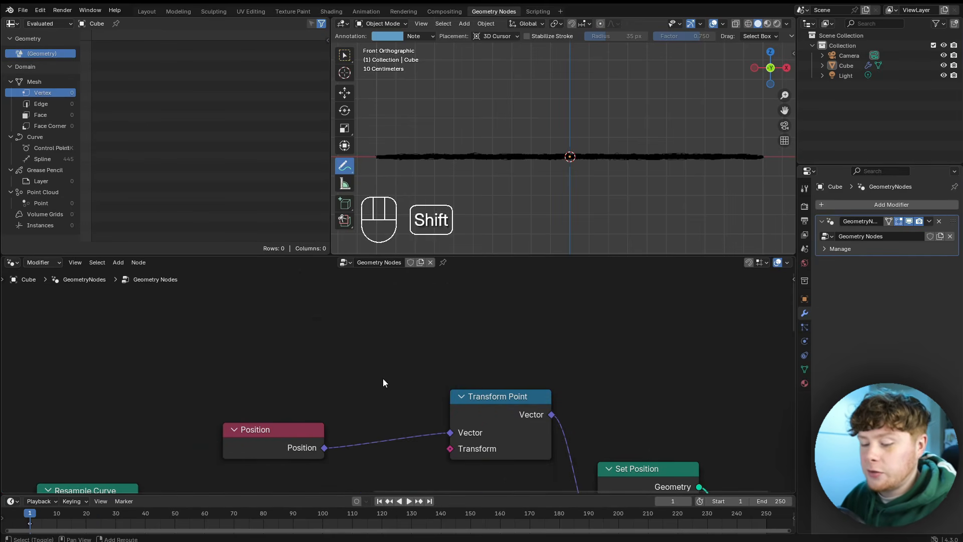
Add a Combine Transform node above Transform Point, connect it to the Transform input, and briefly test a negative Z translation.
key("shift+a")
type("com b")
key("BackSpace")
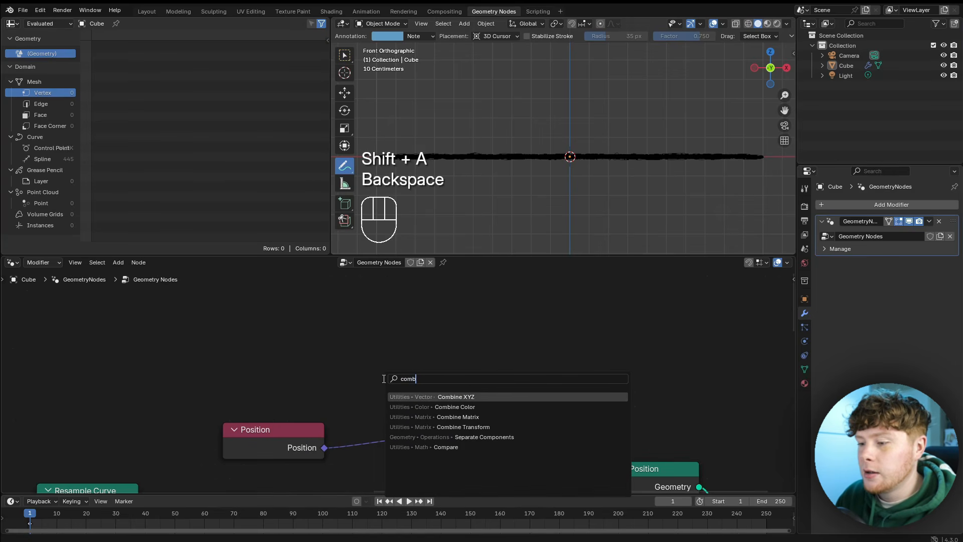
type("tr")
key("Return")
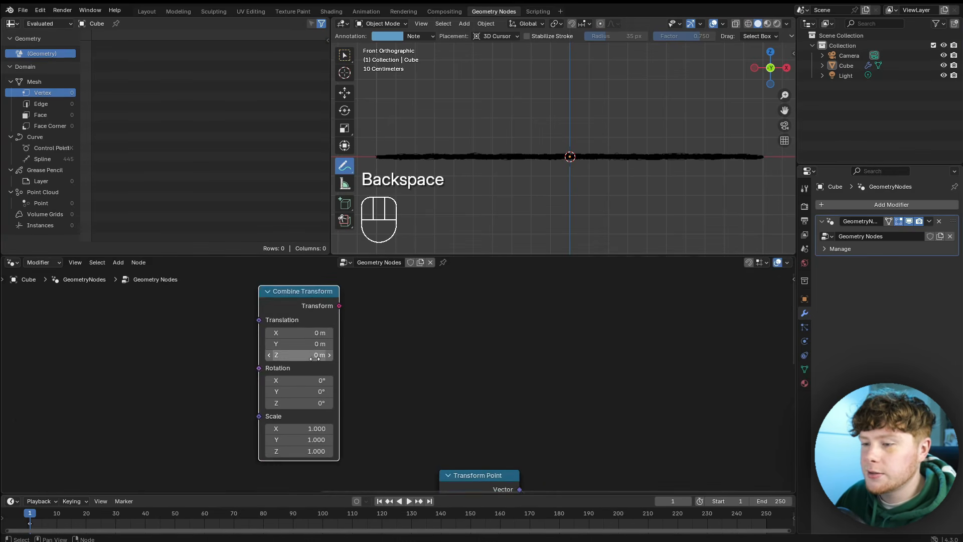
left_click(363, 294)
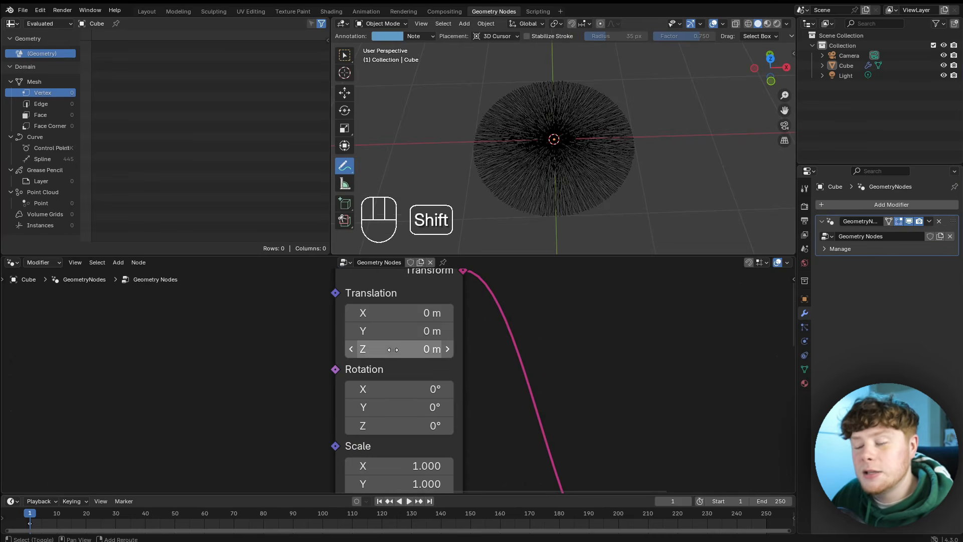
left_click_drag(399, 349, 379, 349, "shift")
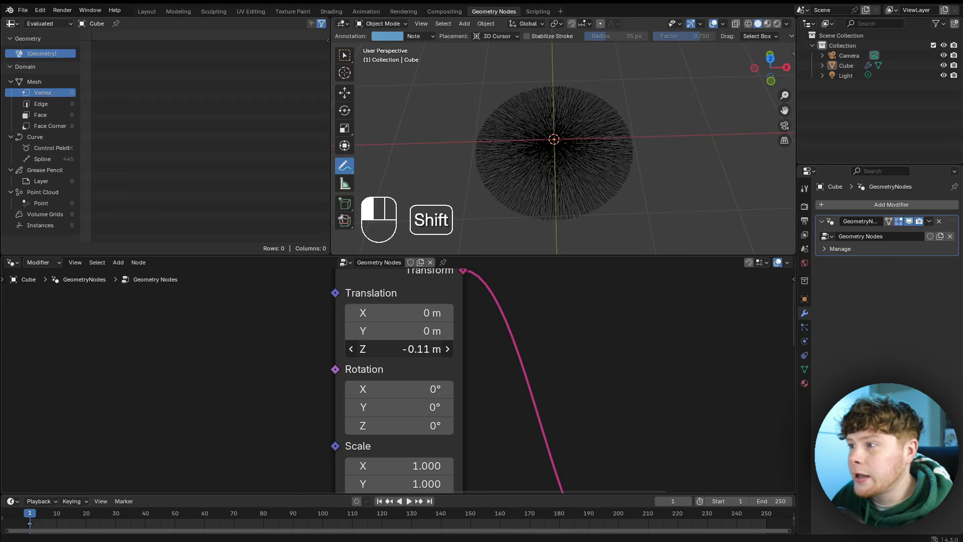
right_click(399, 349)
Sketch an annotation span along the disc's radius from the centre to the outer edge, and undo it.
middle_click_drag(522, 147, 531, 136)
scroll(531, 137, "up", 4)
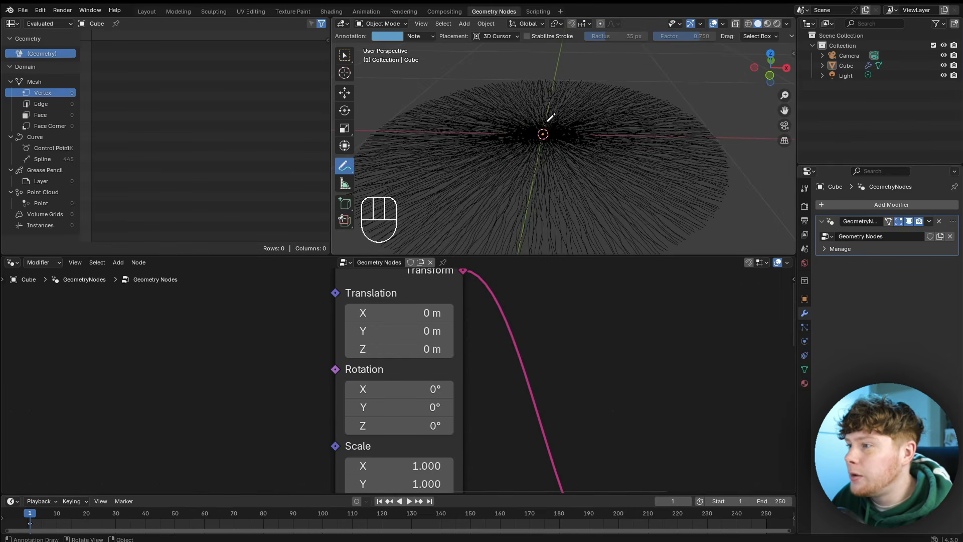
mouse_move(551, 122)
left_mouse_down()
mouse_move(681, 124)
mouse_move(712, 142)
left_mouse_up()
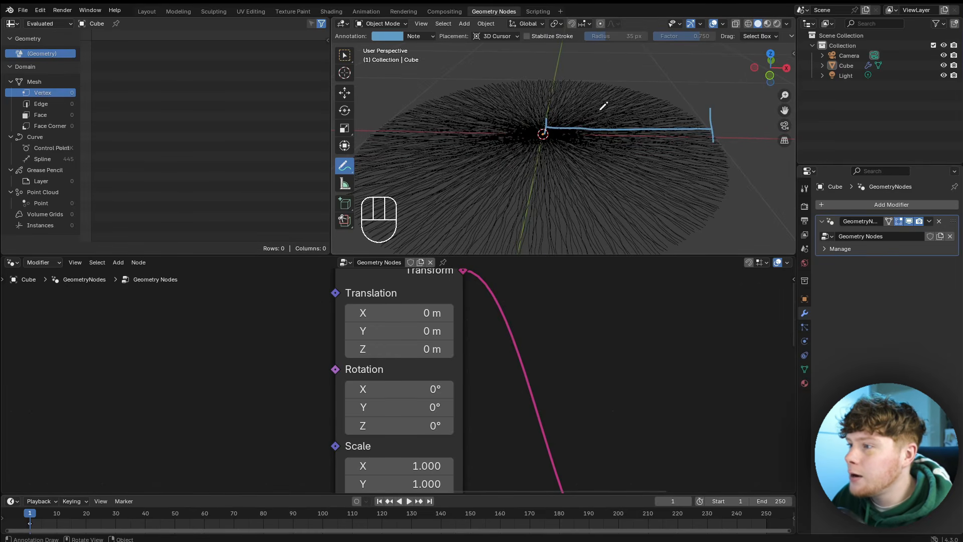
mouse_move(626, 123)
left_mouse_down()
mouse_move(531, 105)
mouse_move(546, 132)
left_mouse_up()
key("ctrl+z")
key("ctrl+z")
key("ctrl+z")
key("ctrl+z")
key("ctrl+z")
Add a Spline Parameter node, connect its Factor to Combine Transform's Translation, and move it further back from that node.
scroll(247, 354, "down", 2)
mouse_move(110, 331)
middle_mouse_down()
mouse_move(247, 353)
mouse_move(360, 352)
middle_mouse_up()
key("shift+a")
type("spline p")
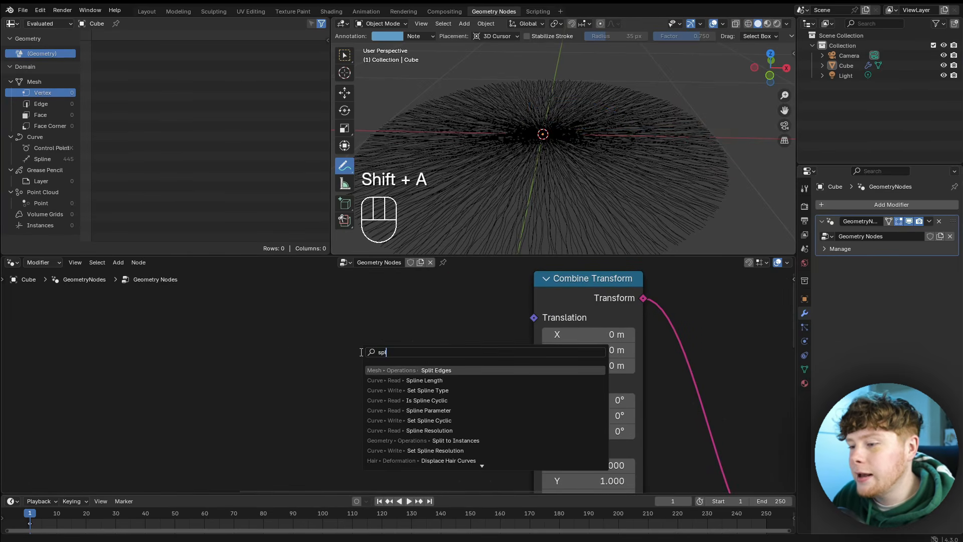
key("Return")
left_click(213, 304)
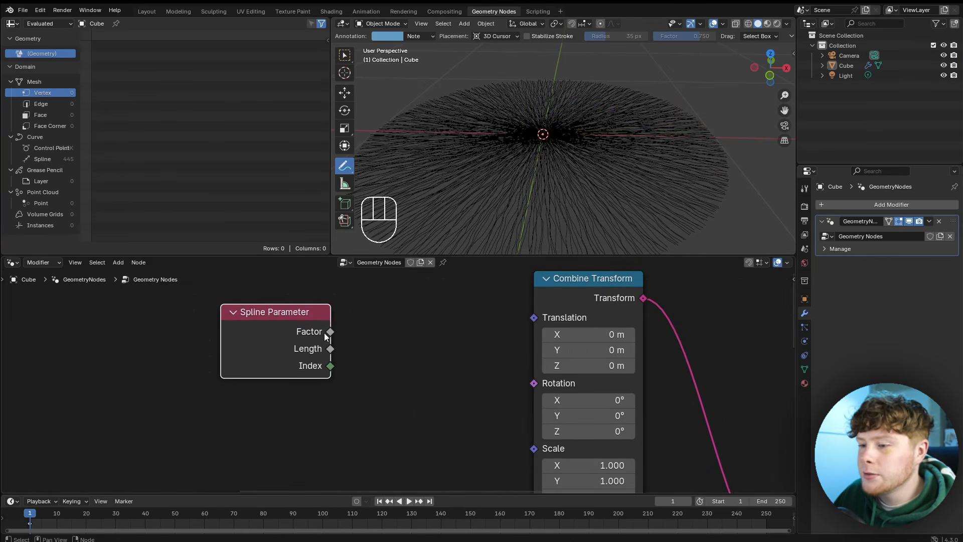
left_click_drag(330, 331, 539, 322)
key("g")
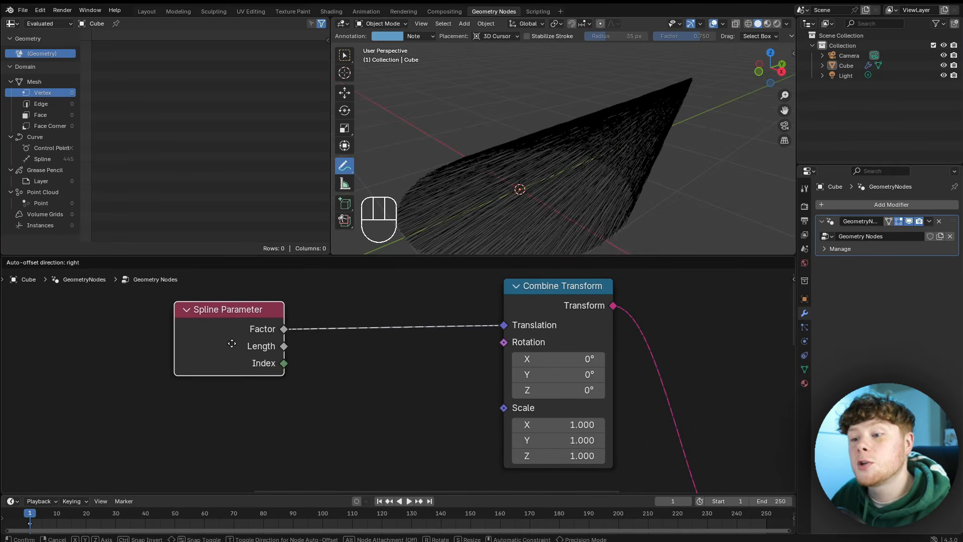
left_click(185, 342)
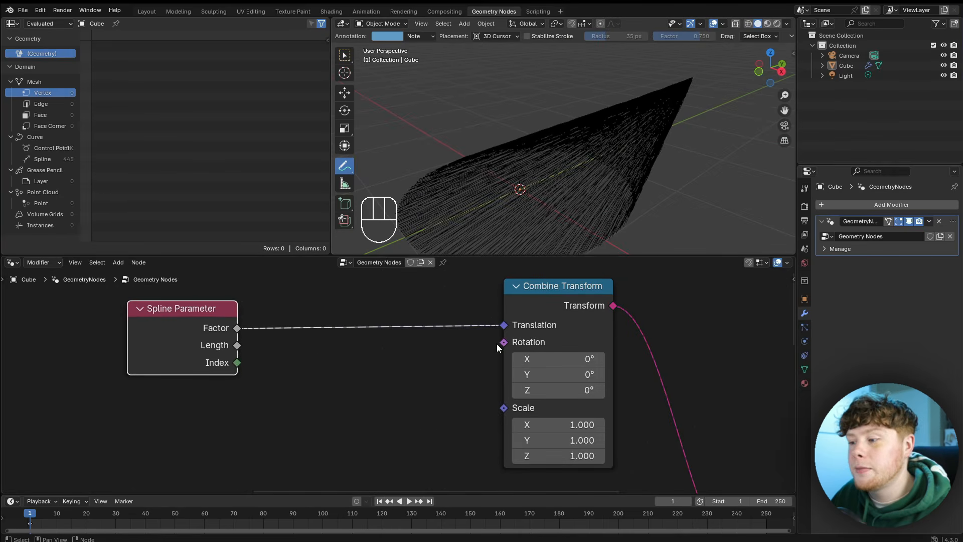
Replace the direct Translation link with a Combine XYZ node whose Z input is driven by the Spline Parameter's Factor.
left_click_drag(504, 324, 429, 338)
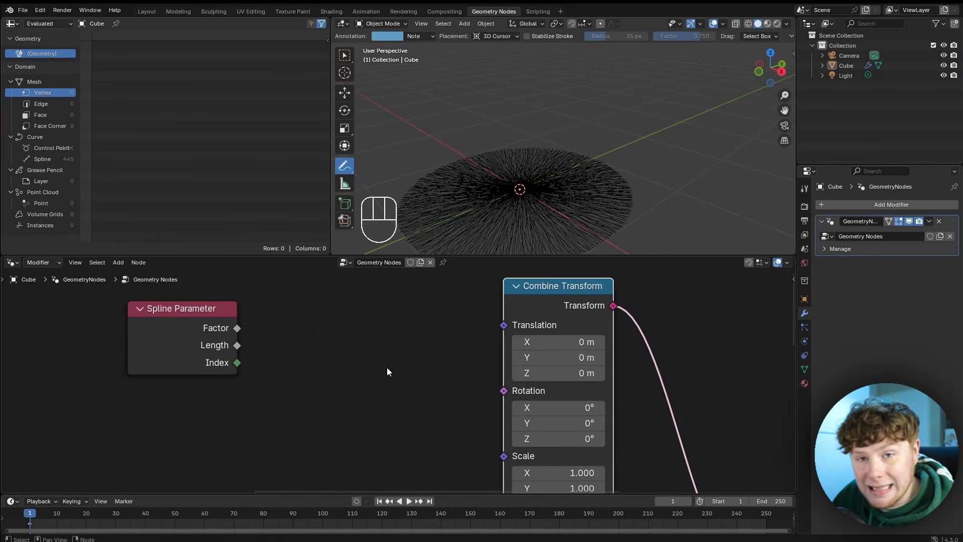
key("shift+a")
type("comb x")
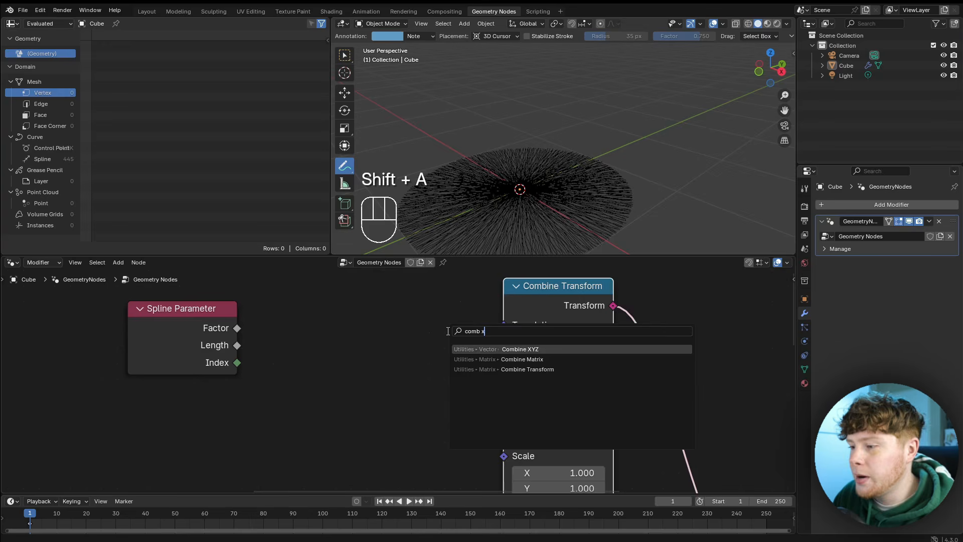
key("Return")
left_click(314, 354)
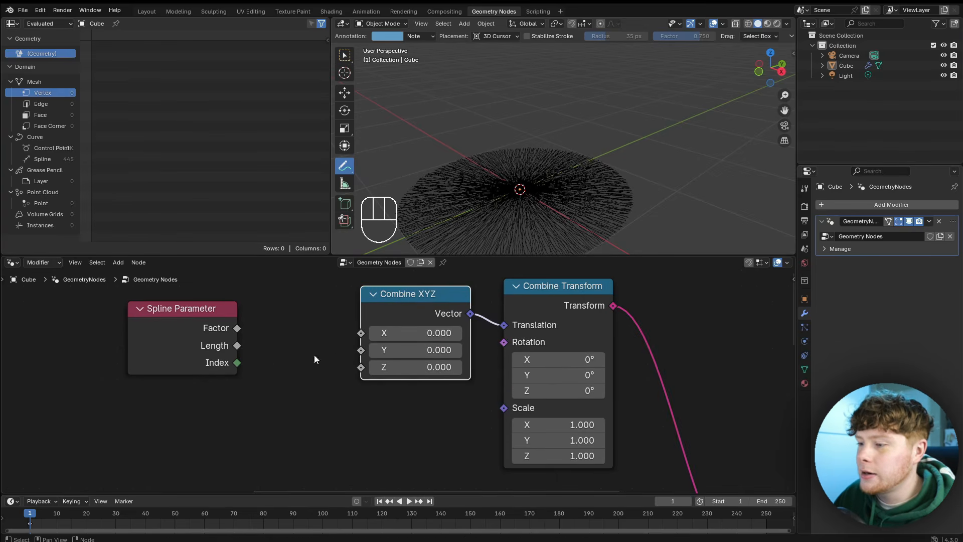
left_click_drag(236, 327, 359, 367)
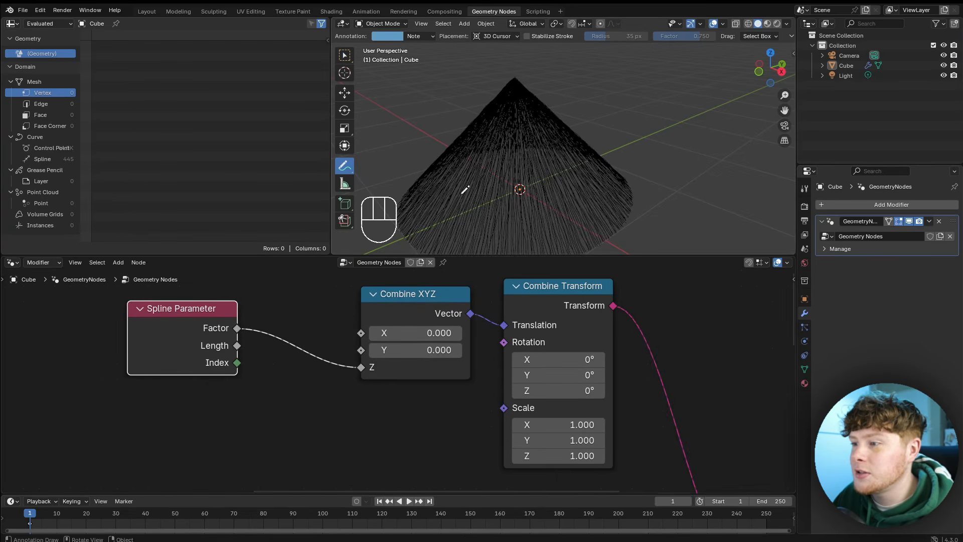
In front view, sketch an annotation along one slope of the cone and a low arch from its foot towards the centre.
key("KP_1")
middle_click_drag(603, 201, 602, 201, "shift")
scroll(600, 200, "down", 1)
middle_click_drag(593, 189, 590, 229, "shift")
scroll(575, 208, "up", 3)
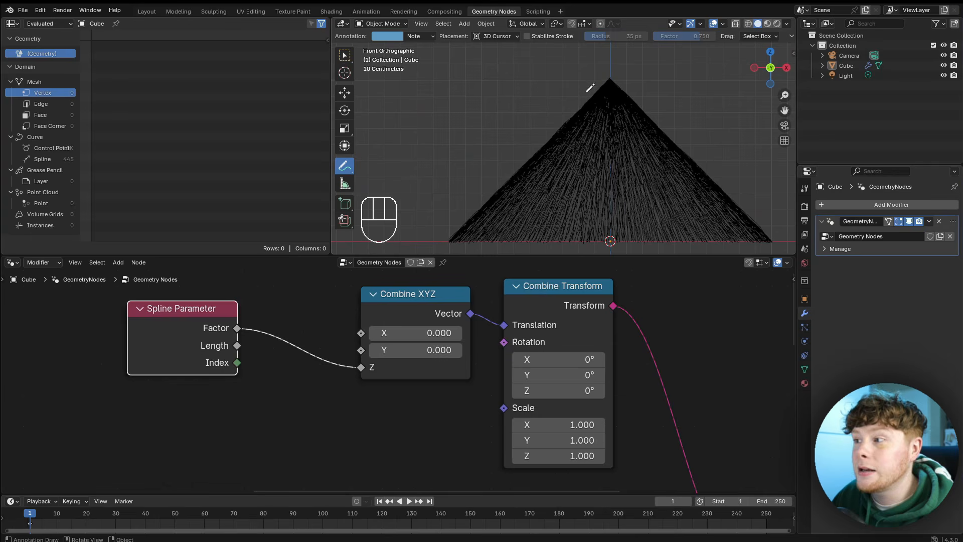
mouse_move(454, 232)
left_mouse_down()
mouse_move(479, 196)
mouse_move(609, 79)
left_mouse_up()
mouse_move(457, 234)
left_mouse_down()
mouse_move(541, 212)
mouse_move(593, 232)
left_mouse_up()
Make room after the Spline Parameter node and insert a Float Curve between its Factor and Combine XYZ's Z input.
scroll(299, 354, "down", 1)
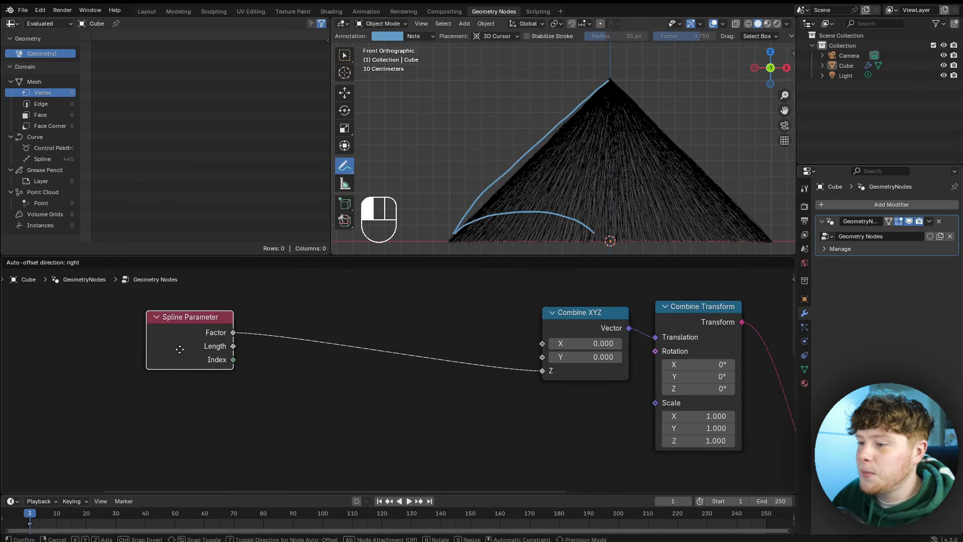
key("shift+a")
type("f")
key("BackSpace")
type("float")
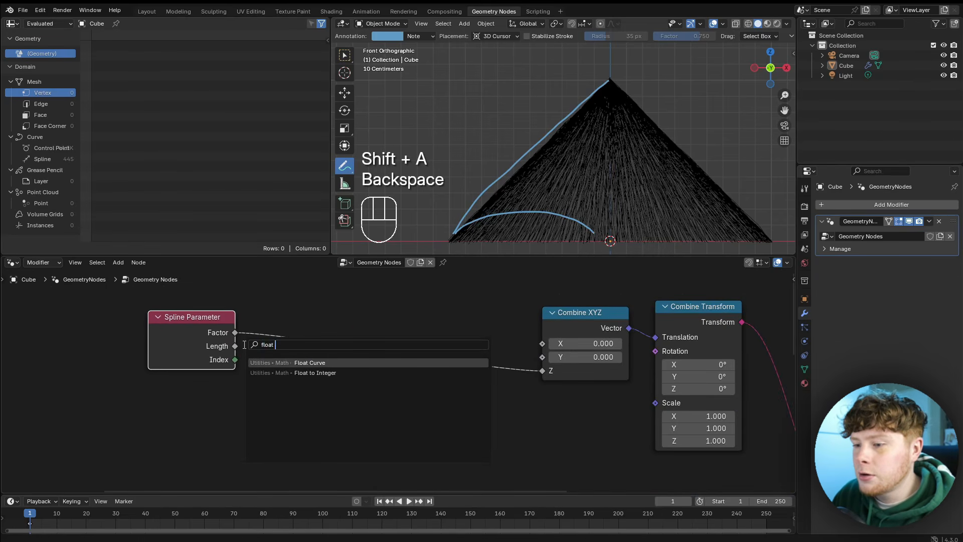
key("Return")
left_click(398, 381)
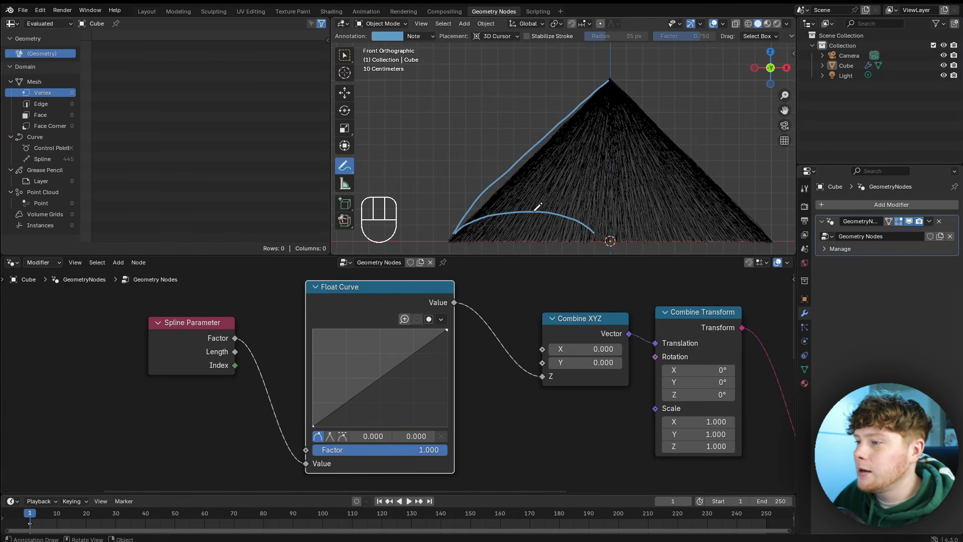
Shape the Float Curve into a low arch by dropping its end point to zero and placing a midpoint at about 0.495, 0.081.
left_click_drag(449, 329, 451, 342)
left_click_drag(449, 342, 449, 438)
scroll(471, 437, "up", 4)
left_click_drag(377, 402, 373, 392)
Erase the slope and arch annotation strokes from the viewport.
mouse_move(450, 210)
middle_mouse_down("shift")
mouse_move(424, 157)
mouse_move(422, 172)
middle_mouse_up("shift")
mouse_move(425, 176)
left_mouse_down("ctrl")
mouse_move(567, 182)
mouse_move(555, 108)
left_mouse_up("ctrl")
middle_click_drag(555, 107, 528, 134)
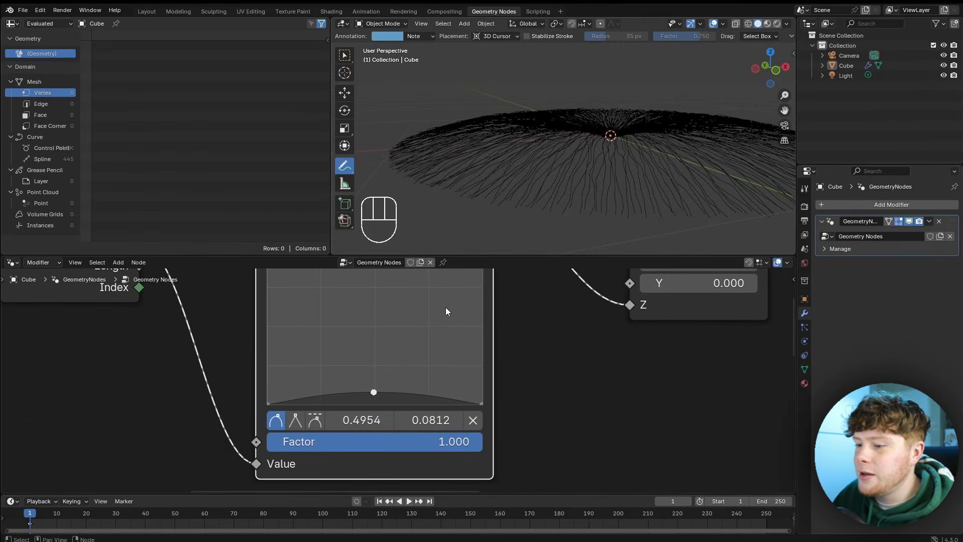
Set the Float Curve's middle point to exactly X 0.5 and Y 0.05.
middle_click_drag(457, 434, 393, 415)
left_click(374, 402)
left_click(374, 402)
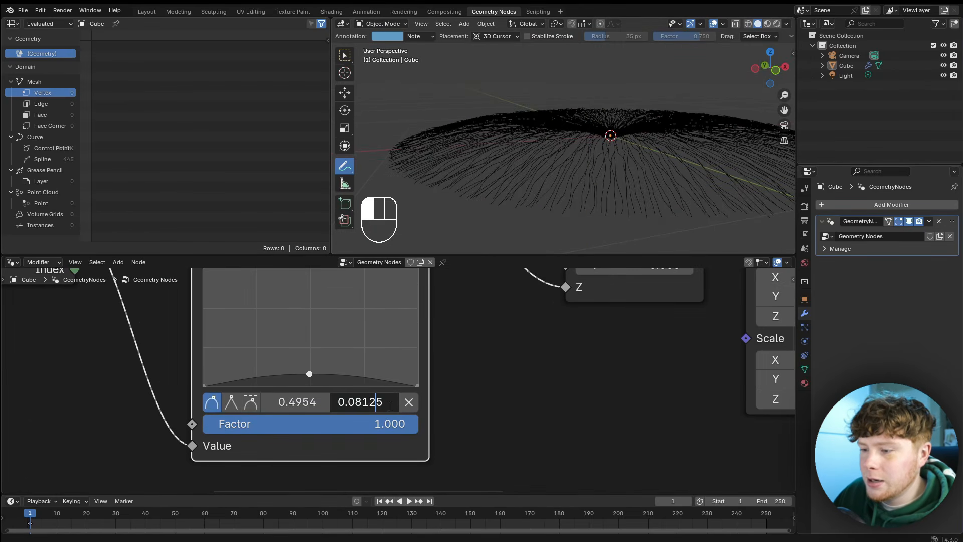
left_click_drag(390, 406, 354, 407)
type("5")
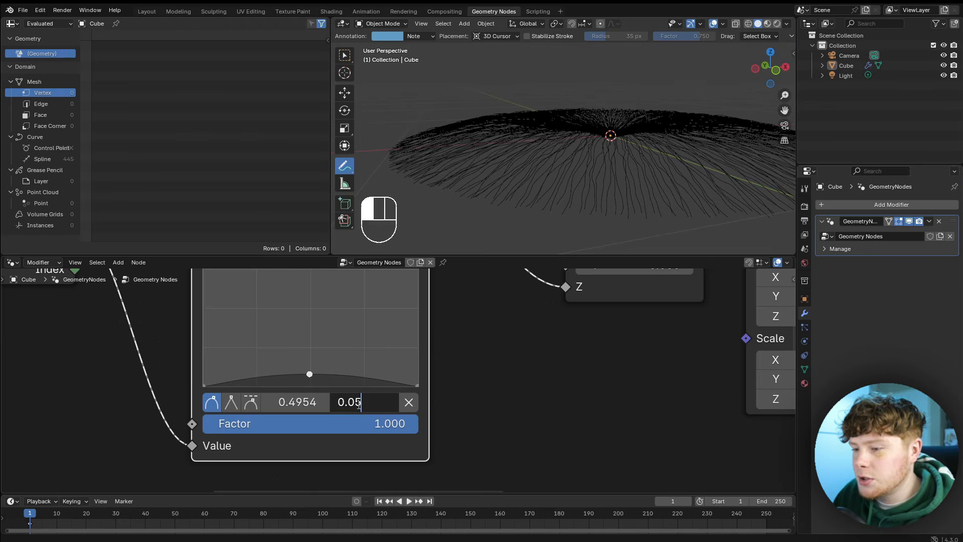
key("Return")
middle_click_drag(554, 185, 502, 171)
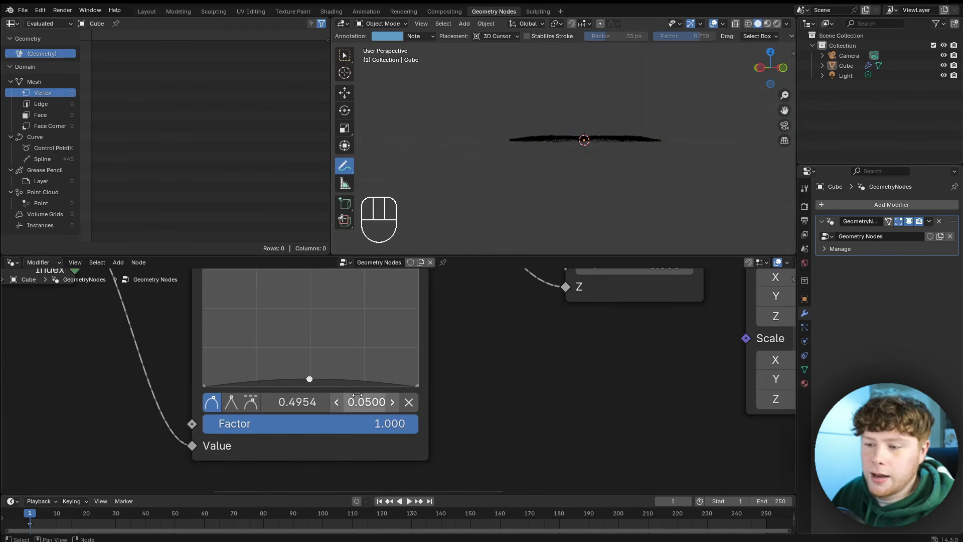
left_click(292, 401)
type(".5")
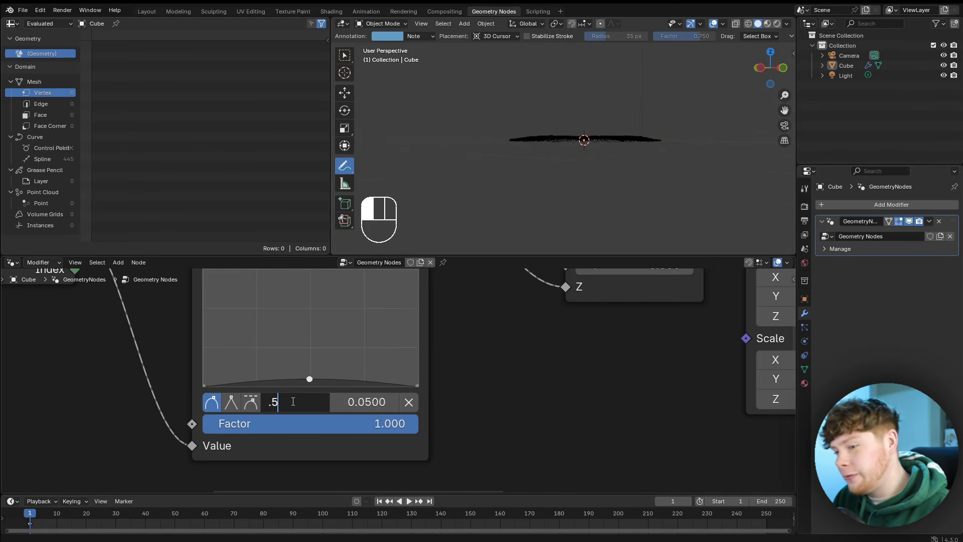
key("Return")
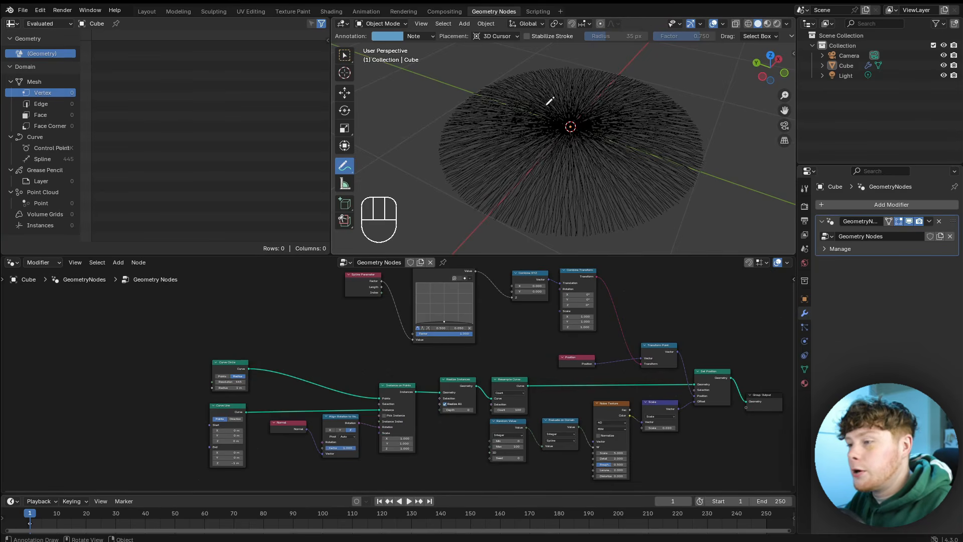
middle_click_drag(289, 401, 435, 391)
middle_click_drag(434, 392, 470, 312, "ctrl")
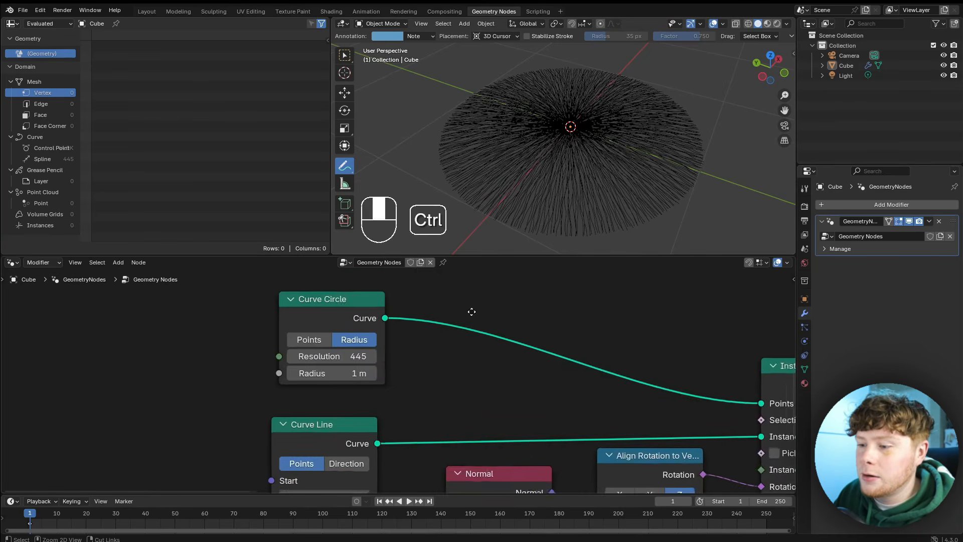
left_click_drag(340, 356, 340, 356)
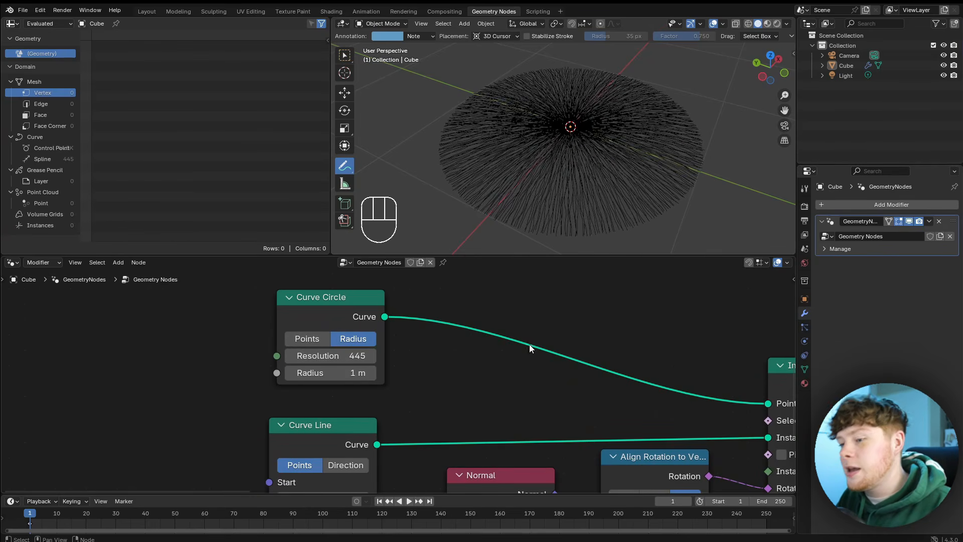
scroll(528, 348, "down", 3)
middle_click_drag(520, 361, 341, 341)
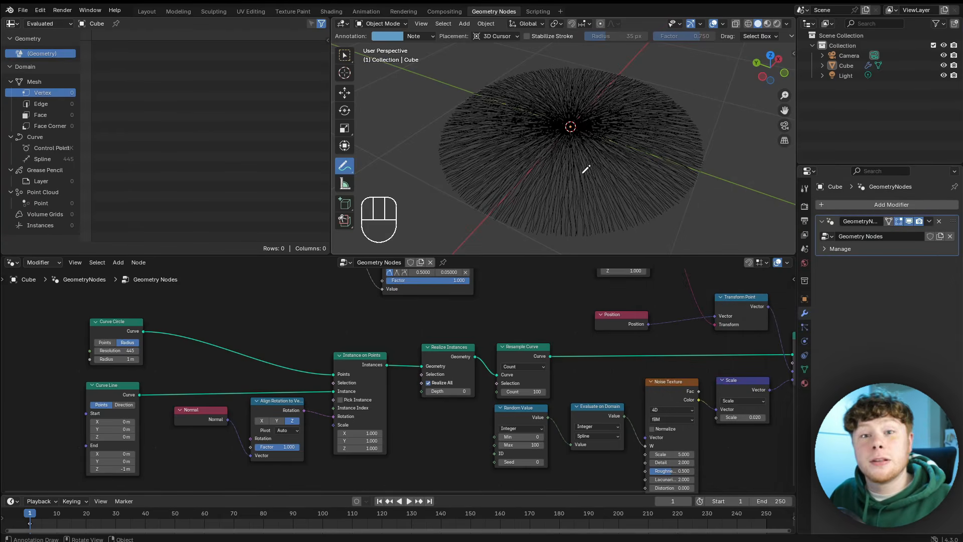
Sketch an annotation arrow pointing from the disc's edge towards its centre, and undo it.
middle_click_drag(586, 162, 502, 143)
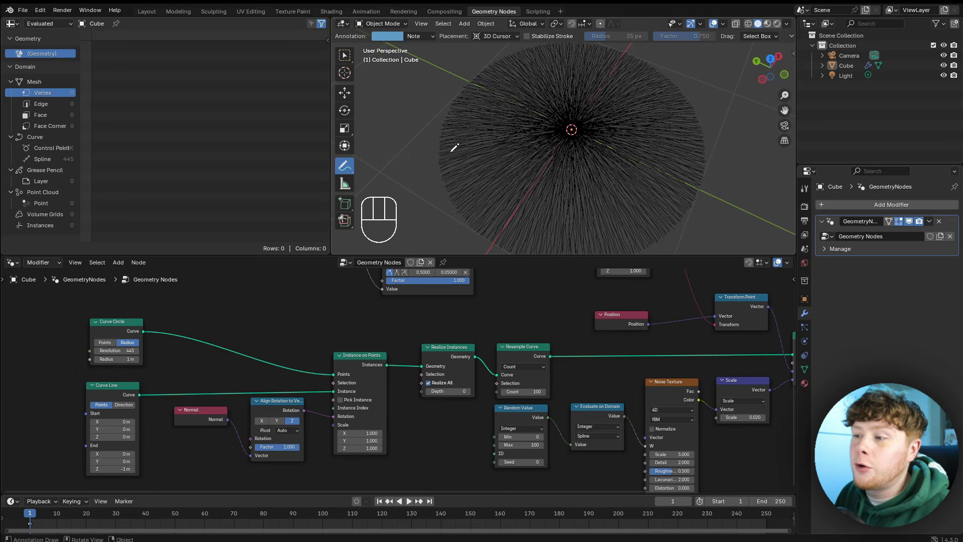
left_click_drag(443, 150, 517, 143)
mouse_move(511, 133)
left_mouse_down()
mouse_move(519, 138)
mouse_move(501, 152)
left_mouse_up()
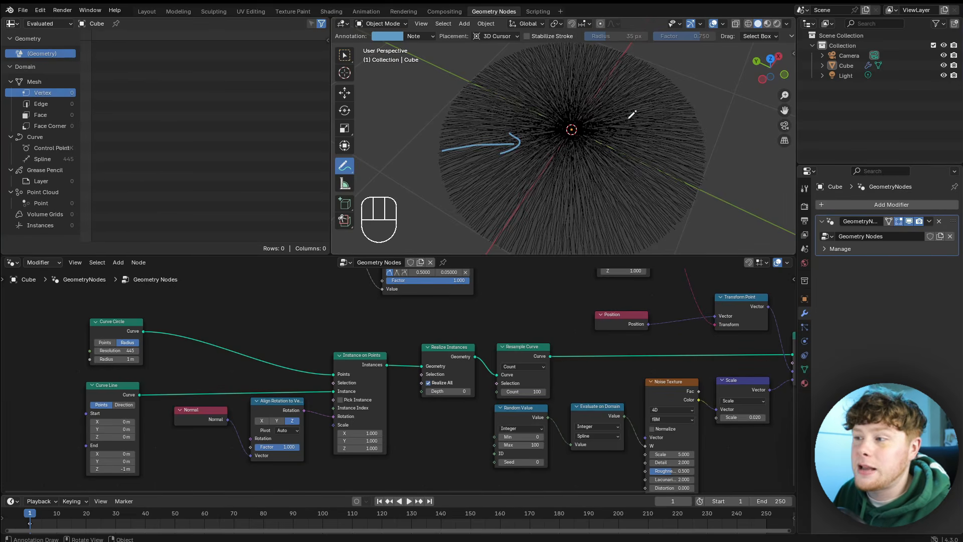
key("ctrl+z")
key("ctrl+z")
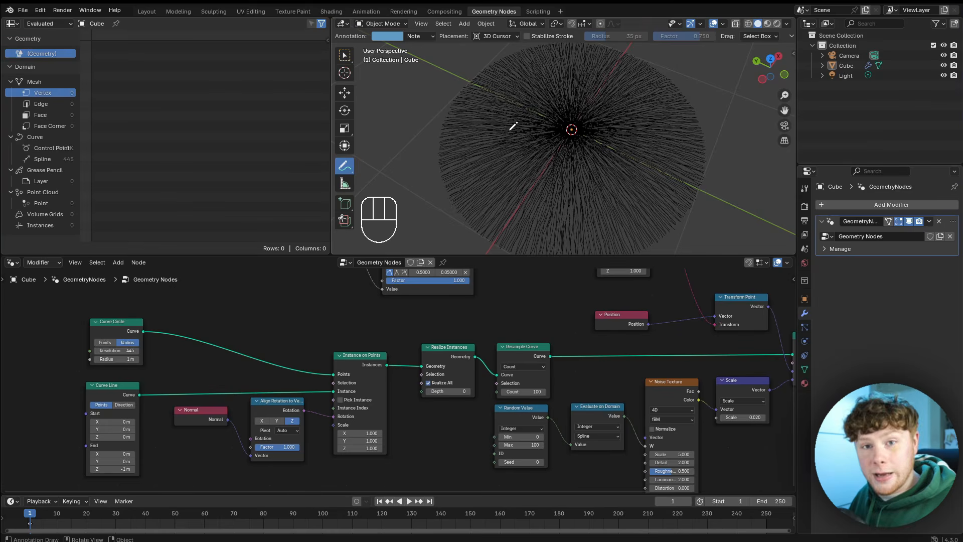
Move the existing node setup away from the Group Output and disconnect it from the Geometry input.
scroll(212, 318, "down", 5)
left_click_drag(166, 293, 521, 448)
key("g")
left_click(426, 419)
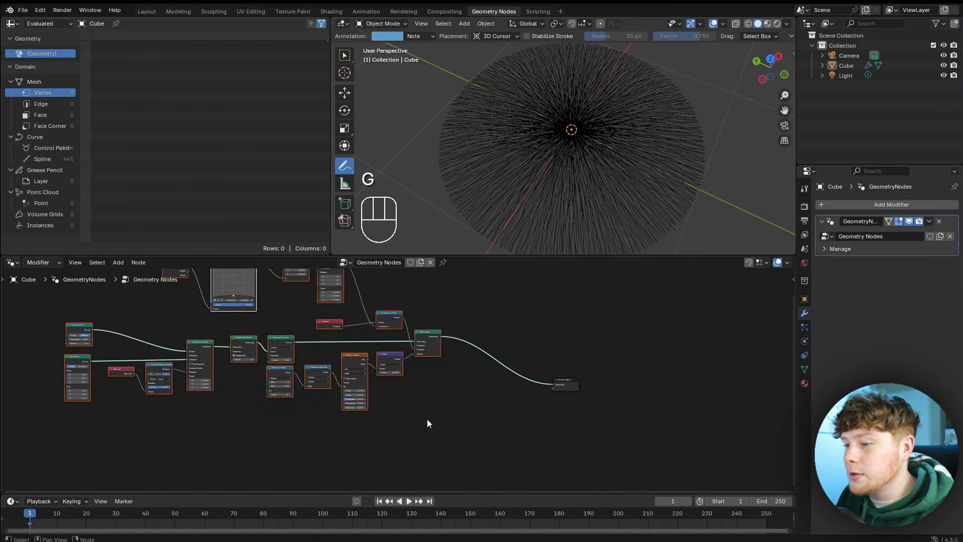
scroll(426, 419, "up", 8)
left_click_drag(684, 388, 557, 341)
Add a new Curve Circle node, connect its Curve to the Group Output, and set its resolution to 170.
scroll(414, 360, "up", 1)
middle_click_drag(562, 409, 395, 350)
key("shift+a")
type("cur")
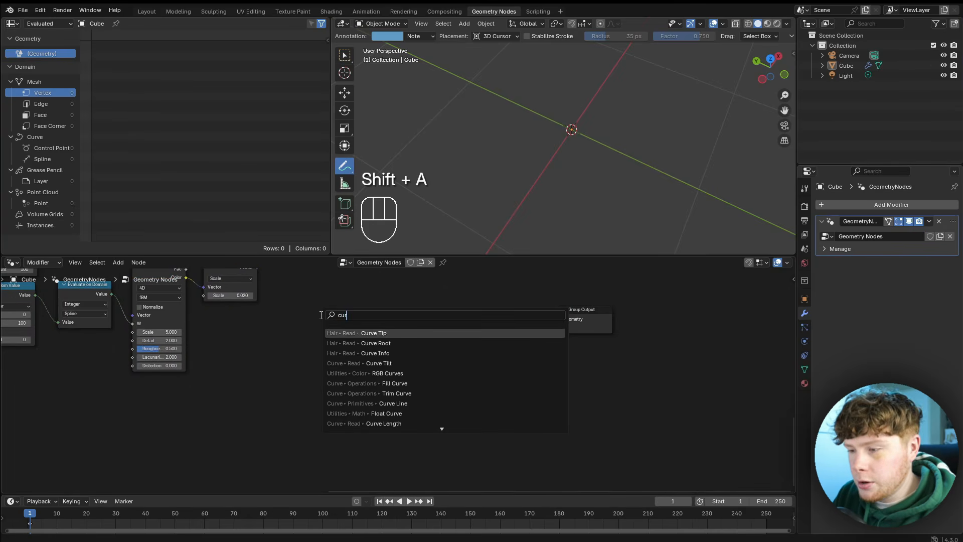
type(" ci")
key("Return")
left_click(276, 318)
left_click_drag(330, 335, 560, 320)
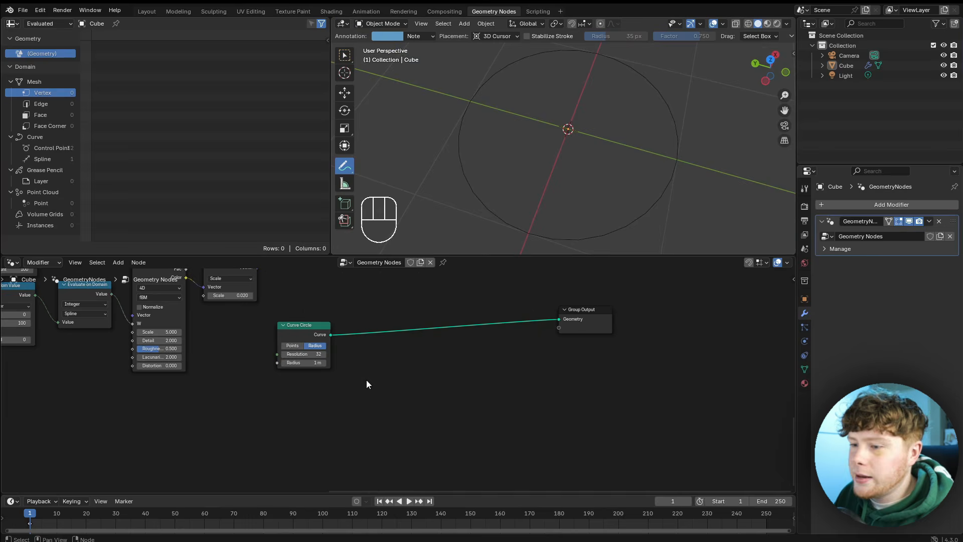
left_click_drag(301, 353, 341, 354)
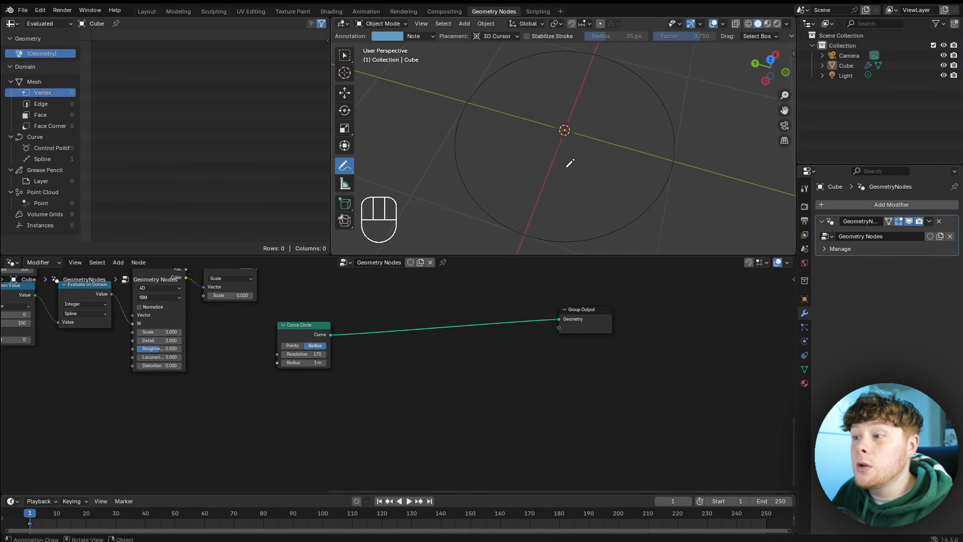
Sketch an annotation stroke across the circle and erase it, moving the new Curve Circle node slightly away from the Group Output.
mouse_move(523, 234)
left_mouse_down()
mouse_move(630, 216)
mouse_move(677, 132)
mouse_move(632, 65)
mouse_move(614, 64)
left_mouse_up()
left_click_drag(296, 337, 281, 331)
left_click(282, 331)
left_click_drag(521, 231, 540, 233, "ctrl")
Add a Points node below the Curve Circle node and connect its Points output to the Group Output's Geometry.
key("shift+a")
mouse_move(353, 368)
type("point")
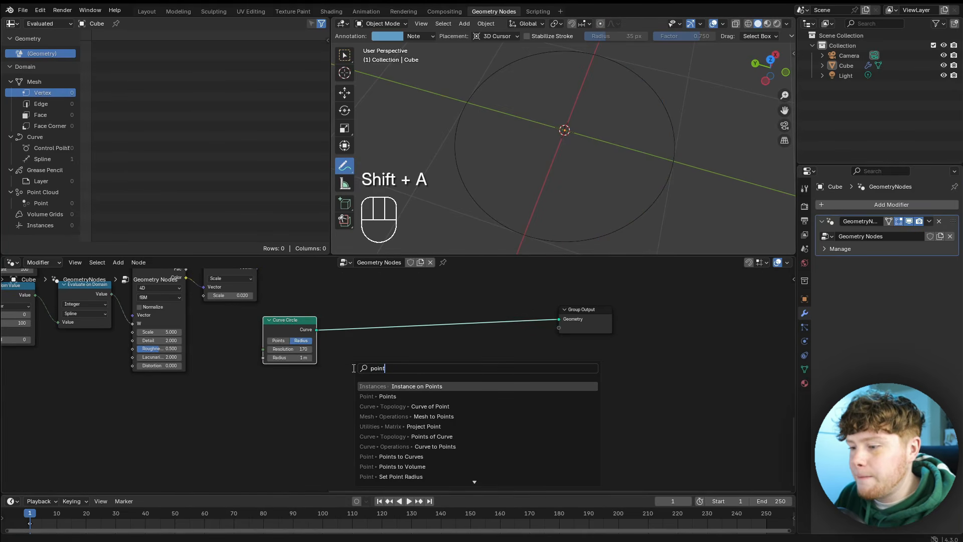
left_click(387, 396)
left_click(386, 354)
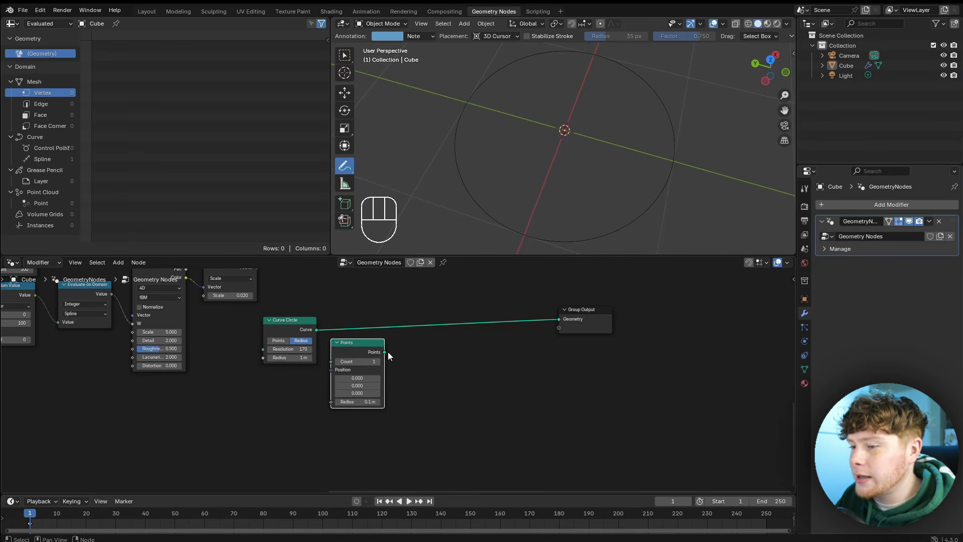
left_click_drag(384, 352, 559, 319)
middle_click_drag(551, 136, 569, 124)
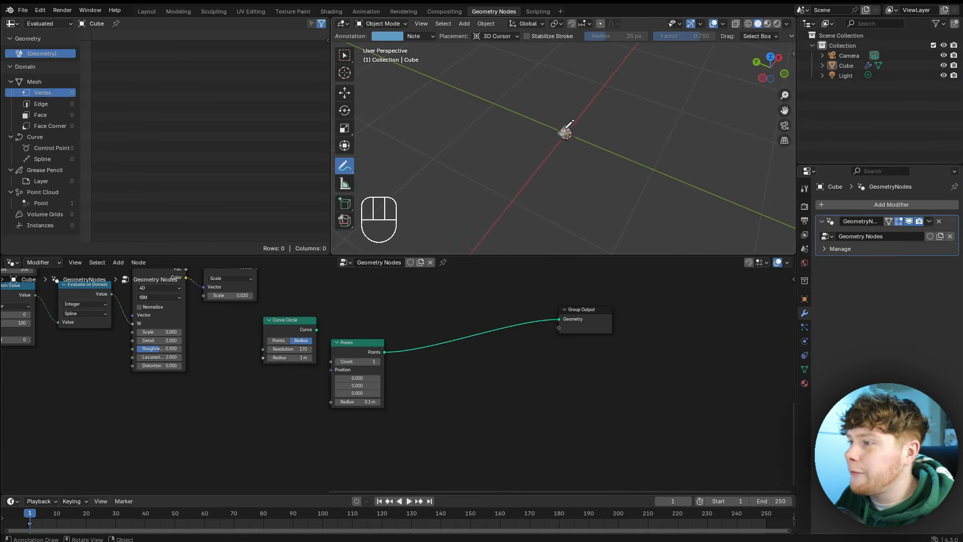
Set the Points node's count to 100.
scroll(396, 378, "up", 2)
left_click(342, 354)
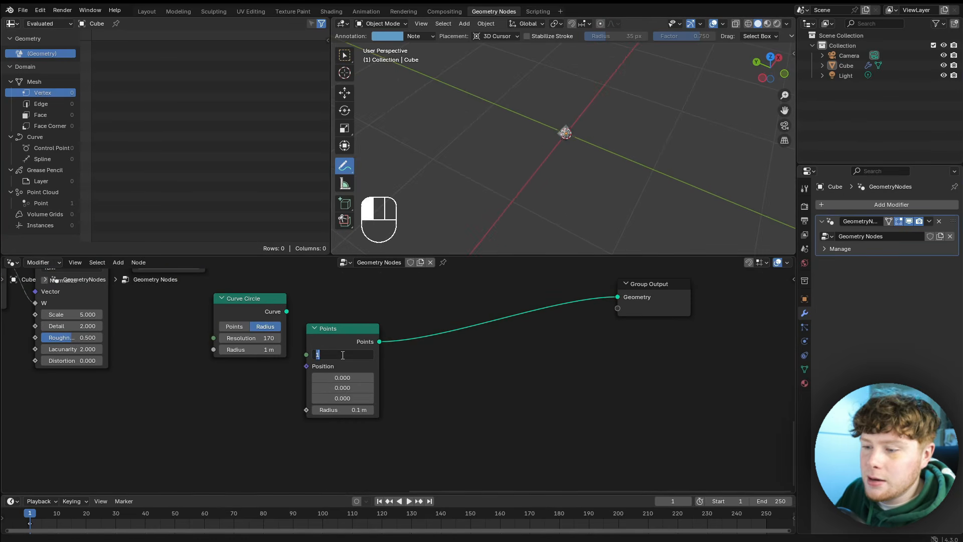
type("100")
key("Return")
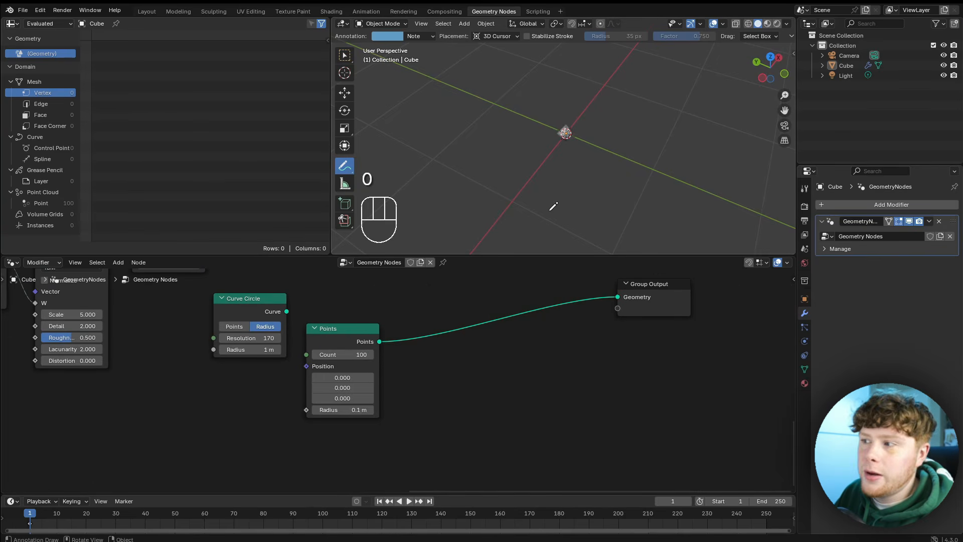
middle_click_drag(552, 206, 554, 151)
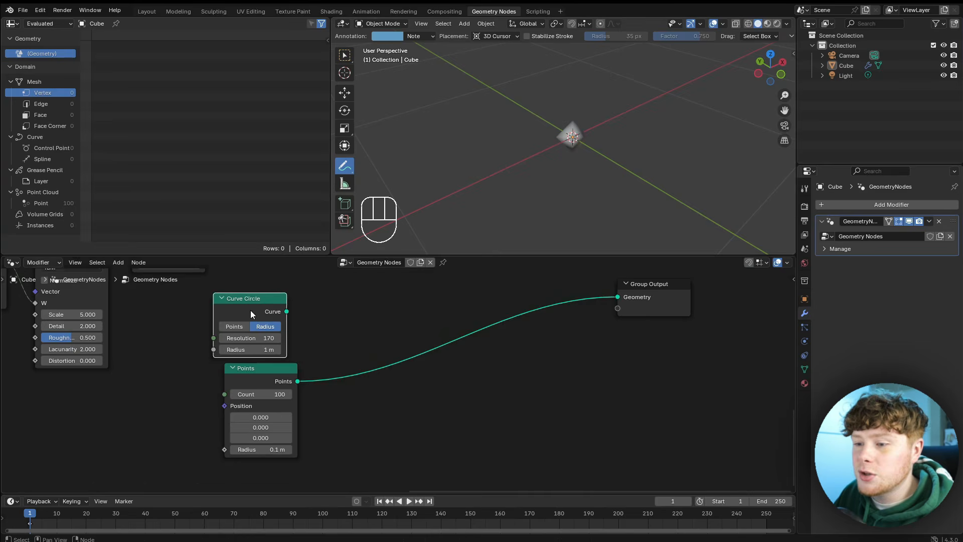
Add a Sample Curve node and connect the Curve Circle's Curve output to its Curves input.
left_click_drag(251, 310, 263, 303)
key("shift+a")
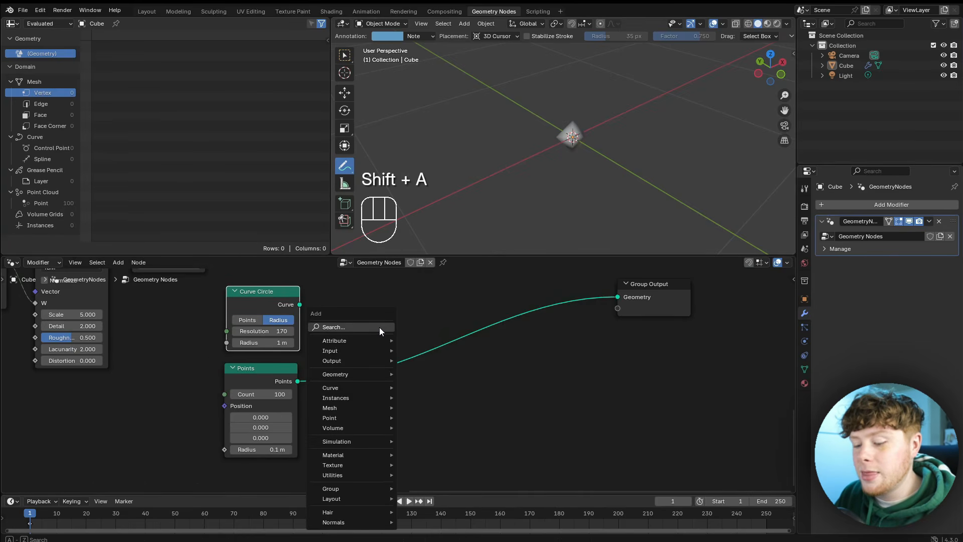
type("sampl")
key("Return")
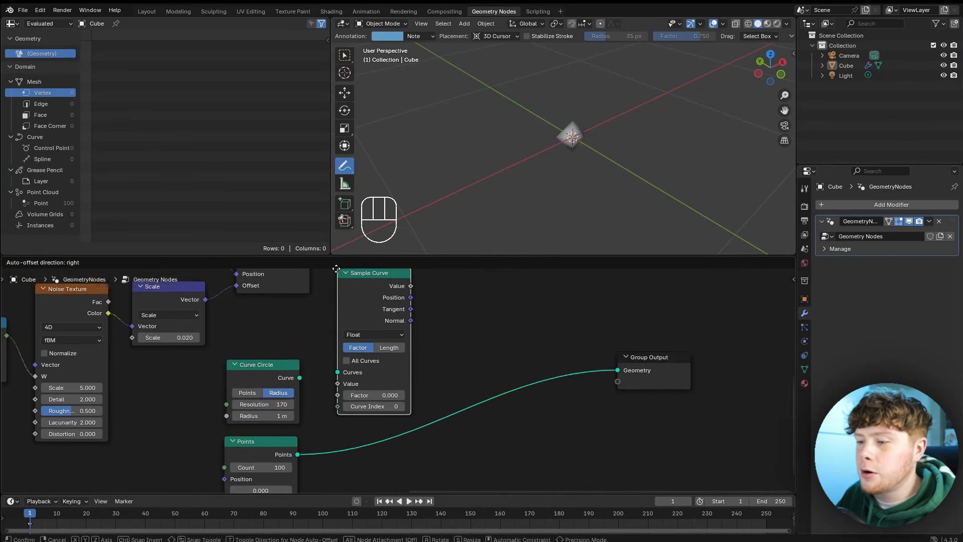
left_click(322, 294)
left_click_drag(300, 404, 319, 401)
scroll(401, 419, "down", 1)
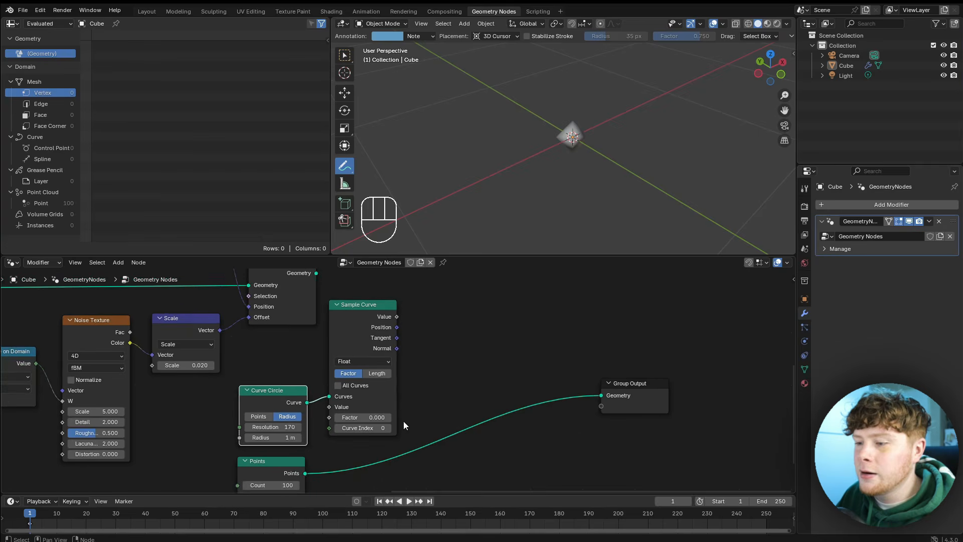
Rearrange the new nodes so that Points sits directly below Sample Curve, with Curve Circle beside them.
scroll(403, 420, "up", 1)
left_click_drag(351, 331, 396, 341)
left_click_drag(213, 407, 214, 387)
scroll(366, 414, "down", 1)
middle_click_drag(366, 415, 350, 379)
scroll(350, 380, "up", 1)
left_click_drag(173, 452, 289, 437)
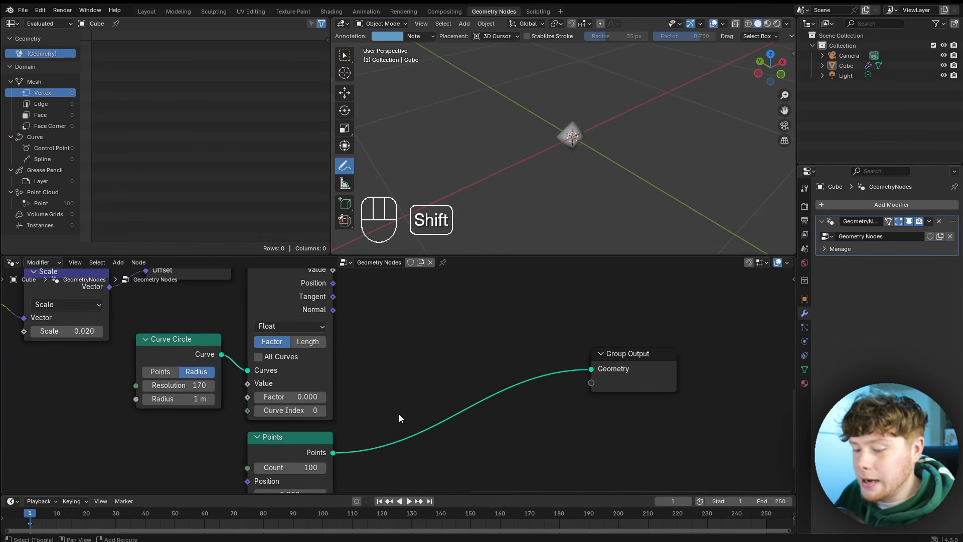
Insert a Set Position node between Points and Group Output, and feed its Position from Sample Curve's Position output.
key("shift+a")
type("set")
key("Return")
left_click(409, 366)
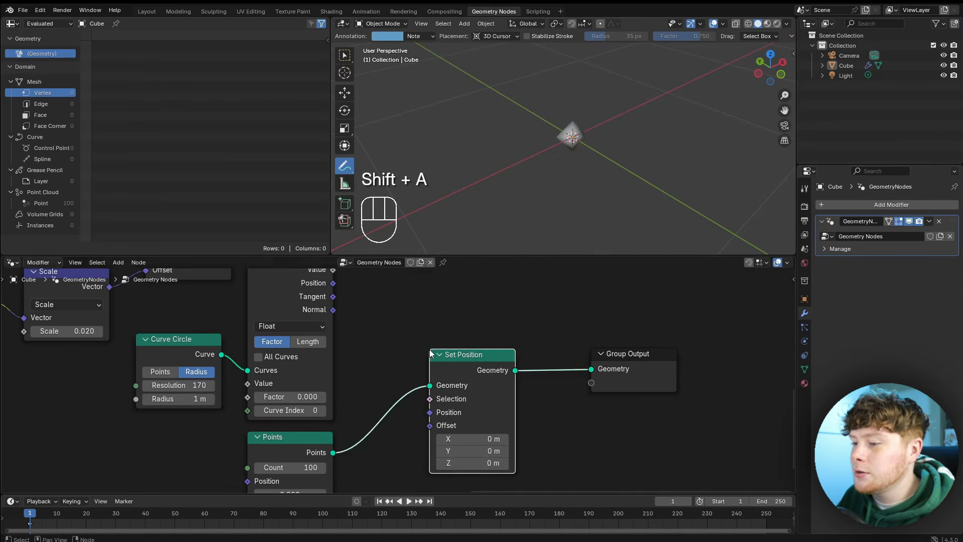
scroll(401, 371, "down", 1)
scroll(390, 371, "down", 1)
scroll(351, 357, "up", 2)
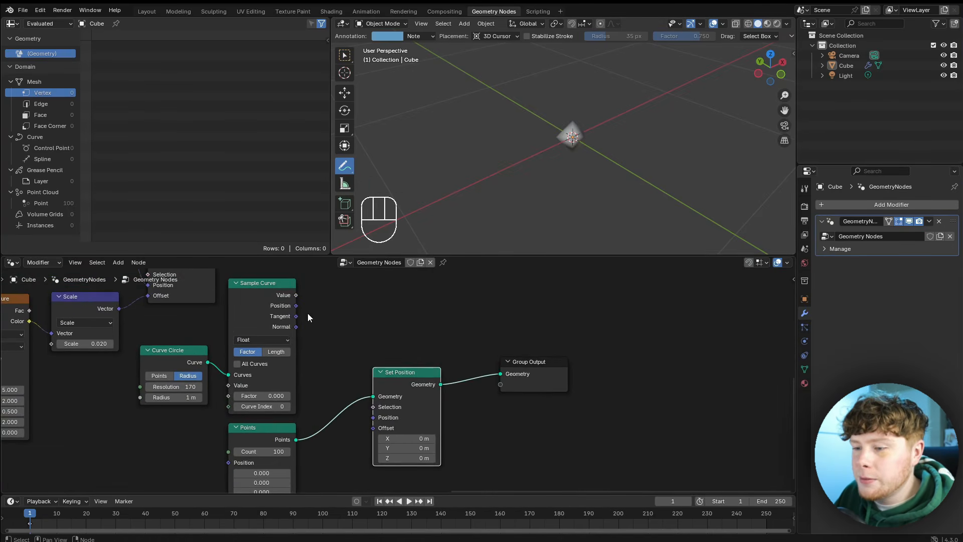
left_click_drag(296, 306, 376, 419)
scroll(516, 166, "down", 5)
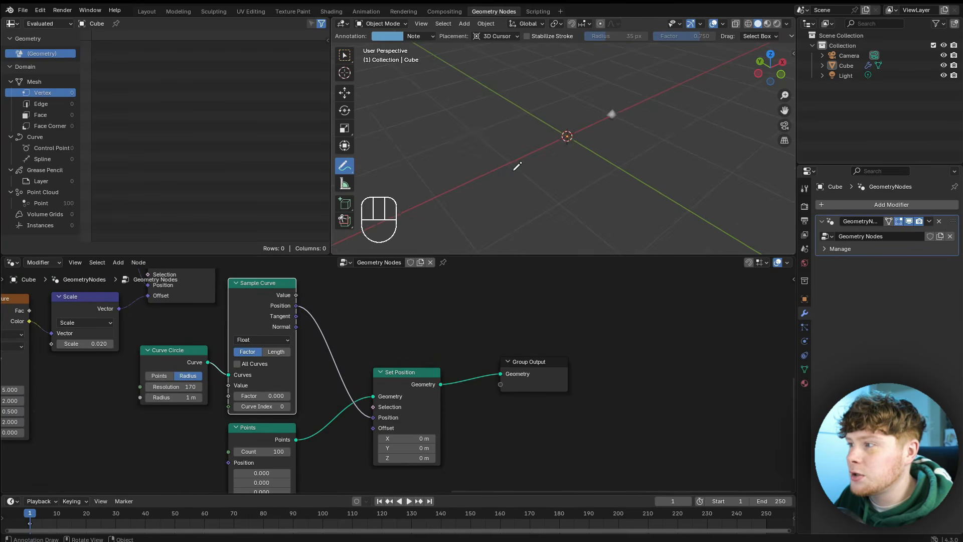
scroll(532, 131, "up", 3)
middle_click_drag(556, 66, 581, 114)
middle_click_drag(580, 114, 577, 128, "shift")
Combine the Set Position geometry and the Curve Circle curve in a Join Geometry node connected to the Group Output.
scroll(363, 338, "down", 1)
key("shift+a")
type("join")
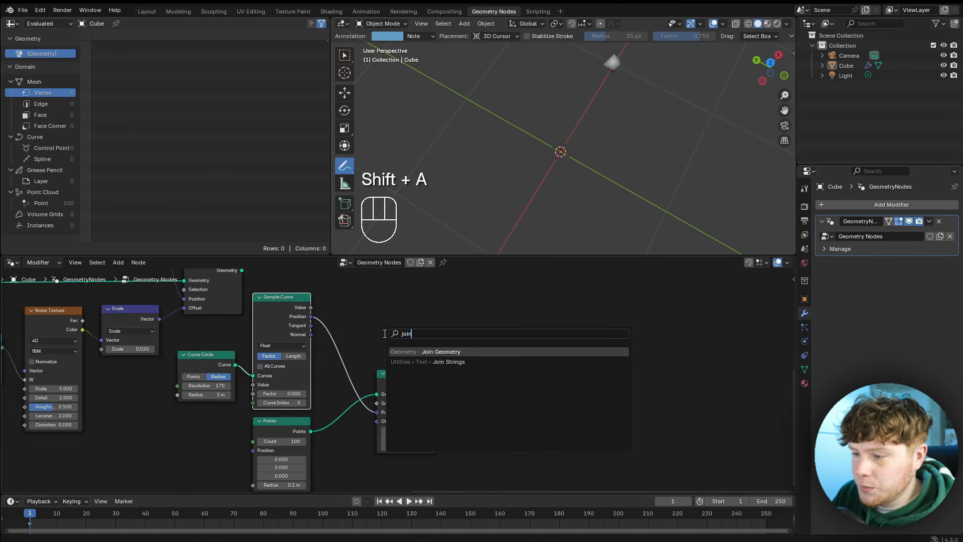
key("Return")
left_click(428, 377)
left_click_drag(434, 382, 384, 354)
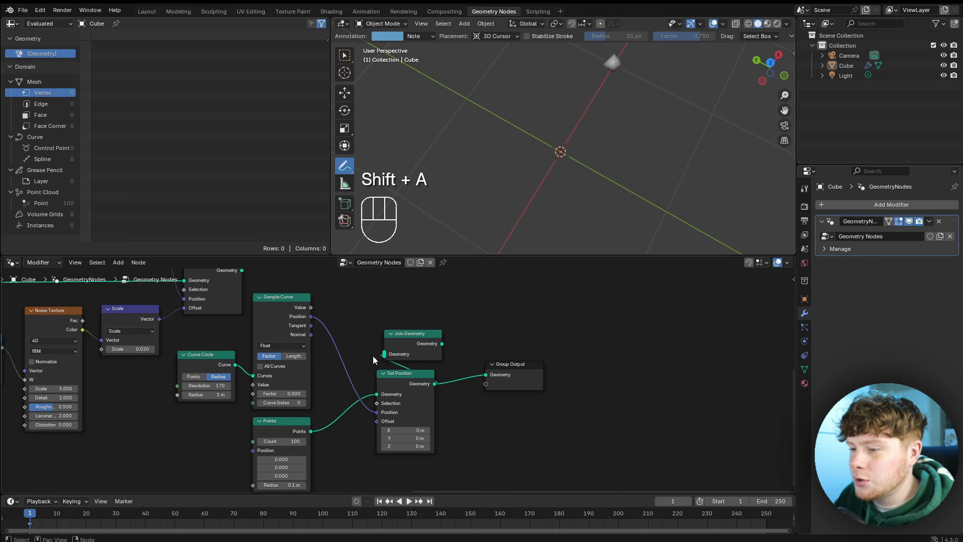
left_click_drag(235, 364, 384, 354)
left_click_drag(442, 343, 485, 375)
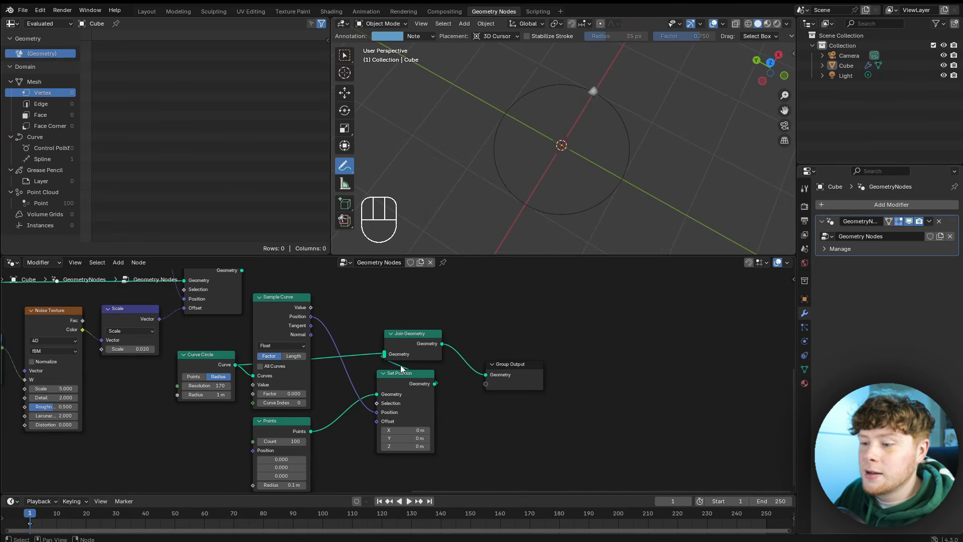
Add a float Random Value node and connect its Value to the Sample Curve node's Factor input.
middle_click_drag(328, 419, 376, 400)
scroll(376, 400, "up", 2)
middle_click_drag(294, 368, 359, 386)
scroll(359, 387, "up", 1)
left_click_drag(298, 350, 299, 326)
scroll(377, 394, "up", 2)
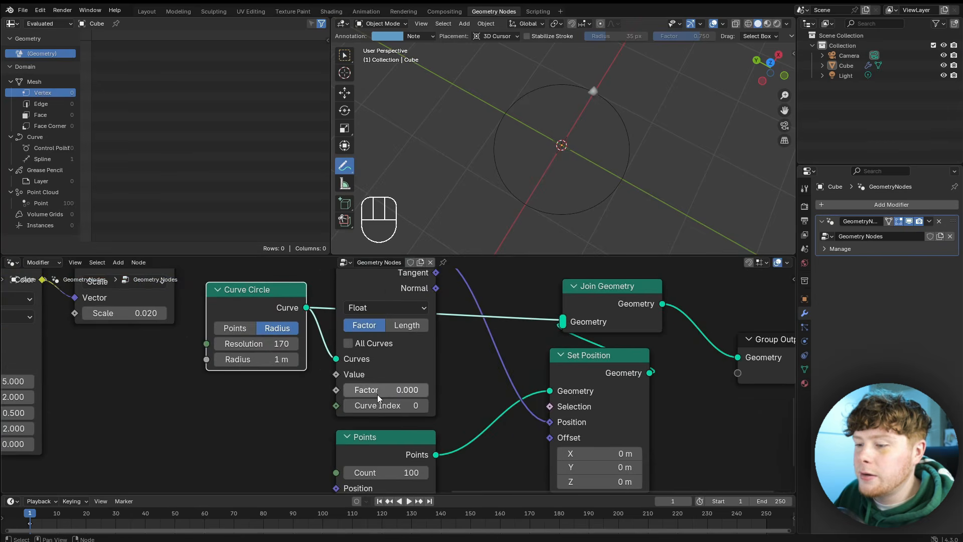
mouse_move(379, 393)
left_mouse_down()
mouse_move(429, 392)
mouse_move(381, 391)
left_mouse_up()
key("shift+a")
type("ran")
left_click(349, 416)
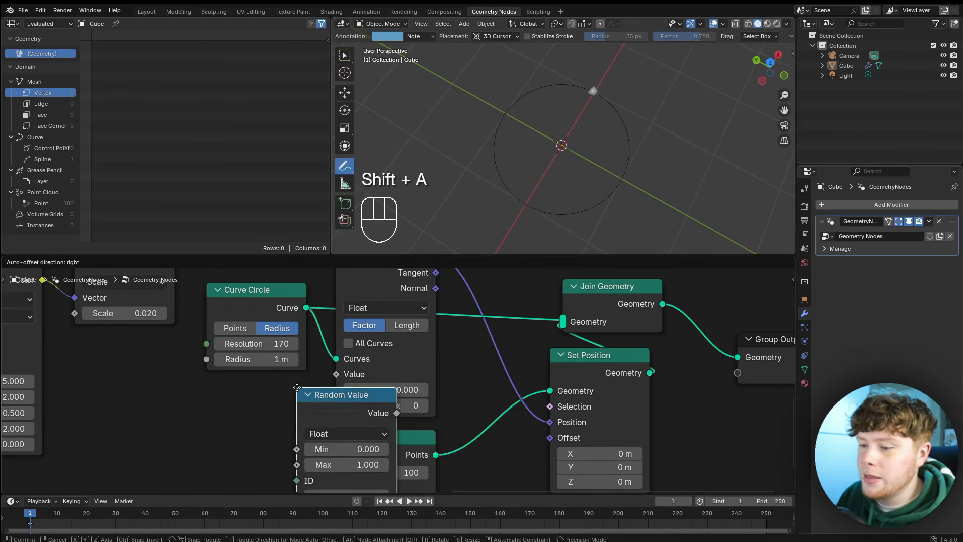
left_click(236, 406)
left_click_drag(289, 401, 336, 390)
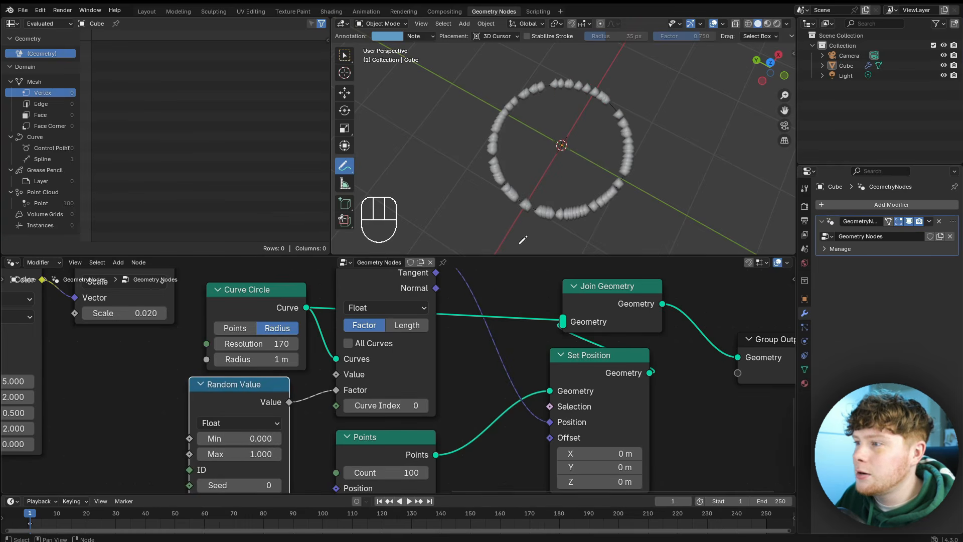
Remove the Join Geometry node so that Set Position feeds the Group Output directly.
middle_click_drag(569, 194, 587, 161)
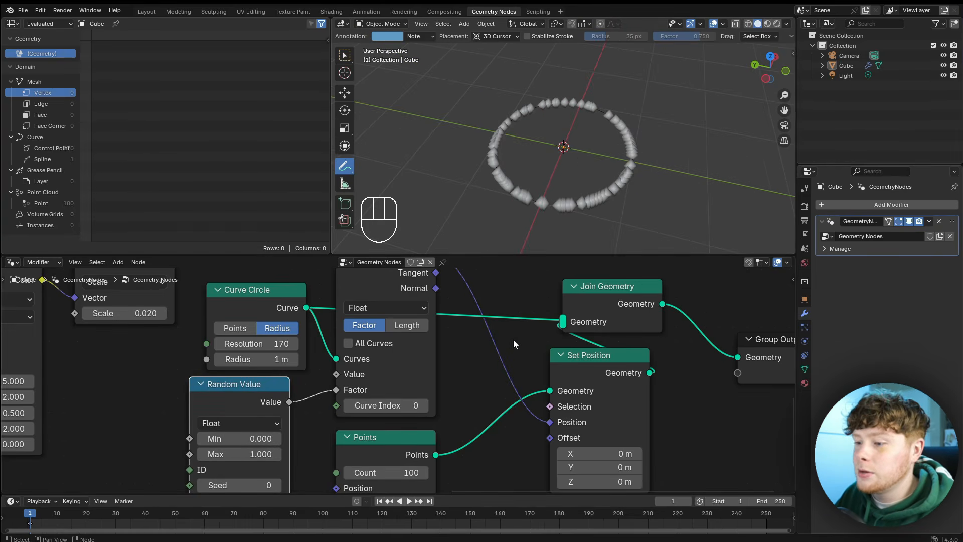
scroll(514, 340, "down", 4)
middle_click_drag(514, 340, 288, 388)
scroll(288, 388, "up", 2)
left_click_drag(306, 307, 429, 368)
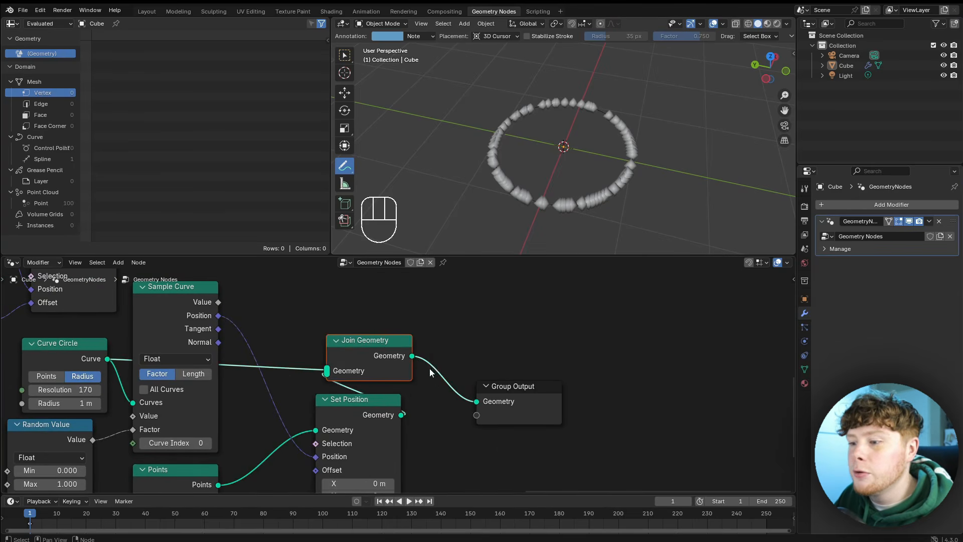
key("x")
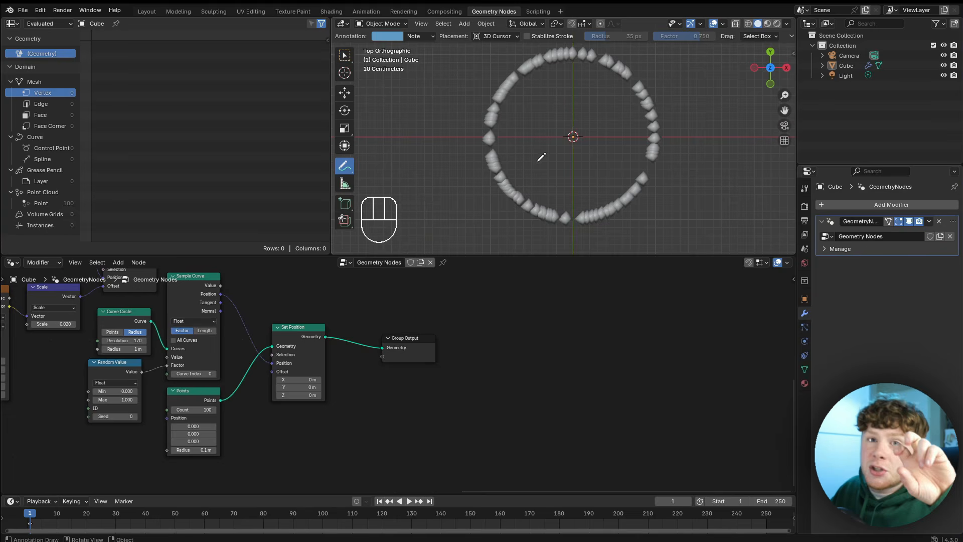
Sketch an annotation arrow from the ring of points towards its centre, and play the animation briefly.
left_click_drag(517, 184, 541, 153)
mouse_move(527, 150)
left_mouse_down()
mouse_move(553, 146)
mouse_move(551, 167)
left_mouse_up()
middle_click_drag(406, 346, 362, 368)
left_click(362, 367)
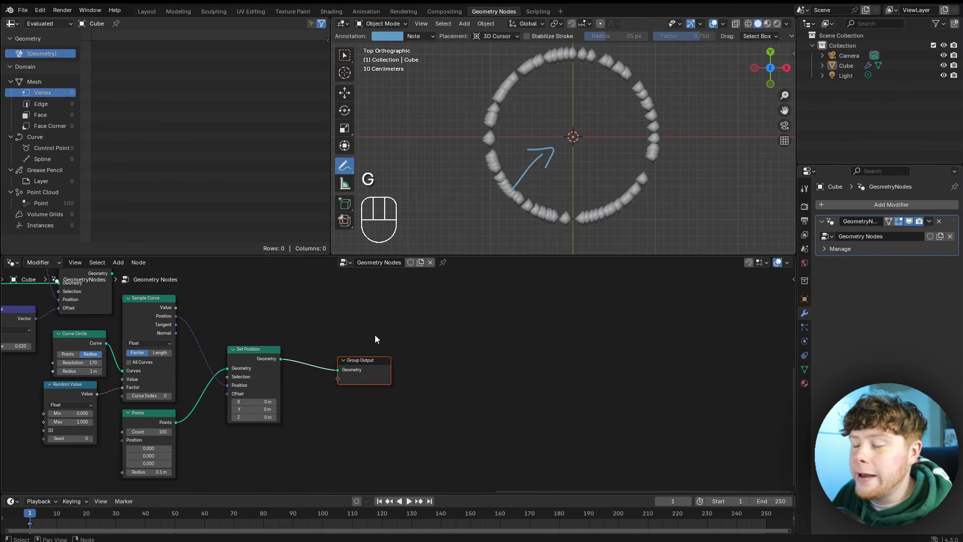
left_click(406, 327)
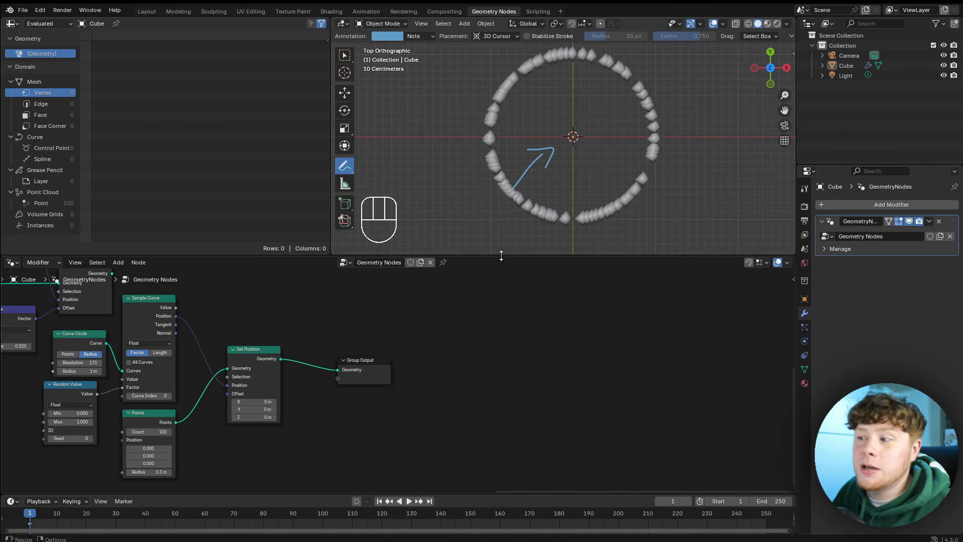
key("space")
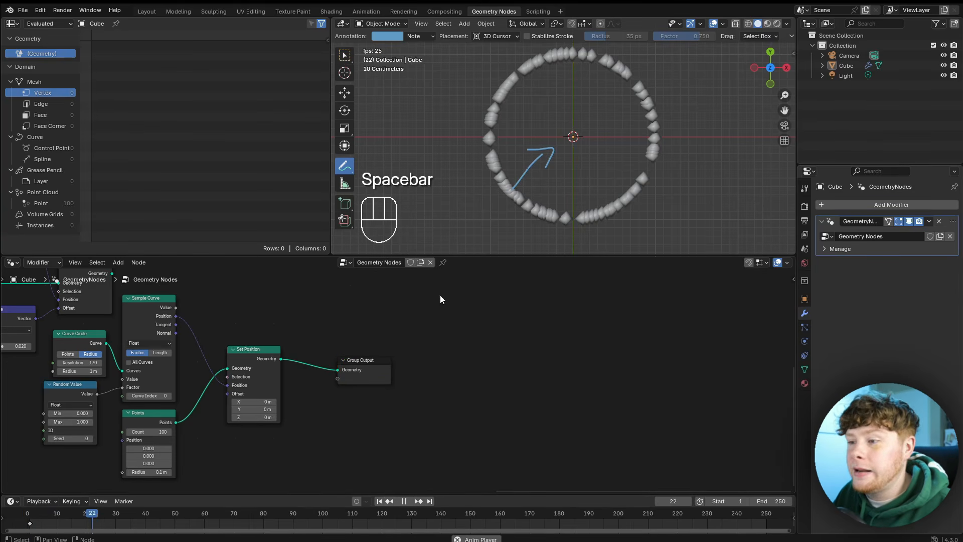
key("space")
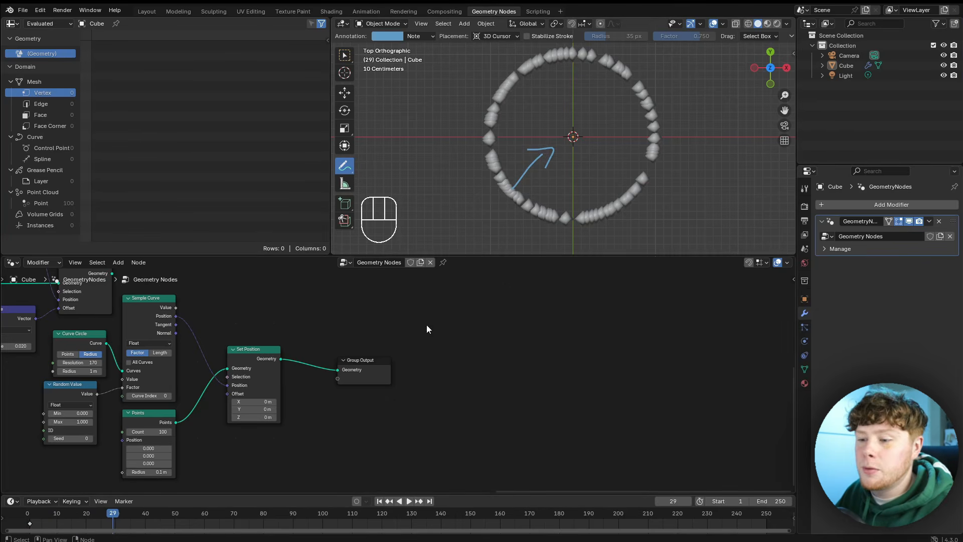
Add a Repeat zone and route the Set Position geometry through it into the Group Output.
key("shift+a")
type("repeat")
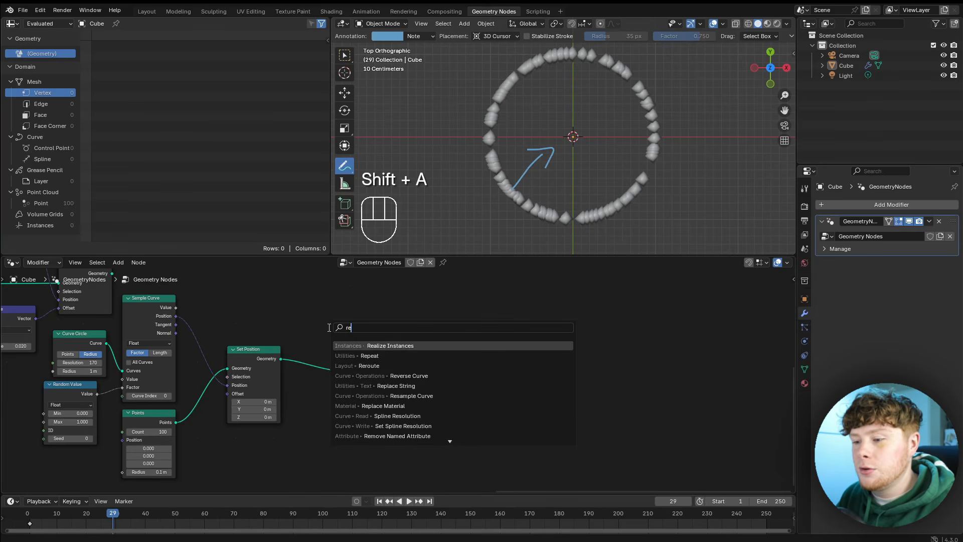
key("Return")
left_click(447, 374)
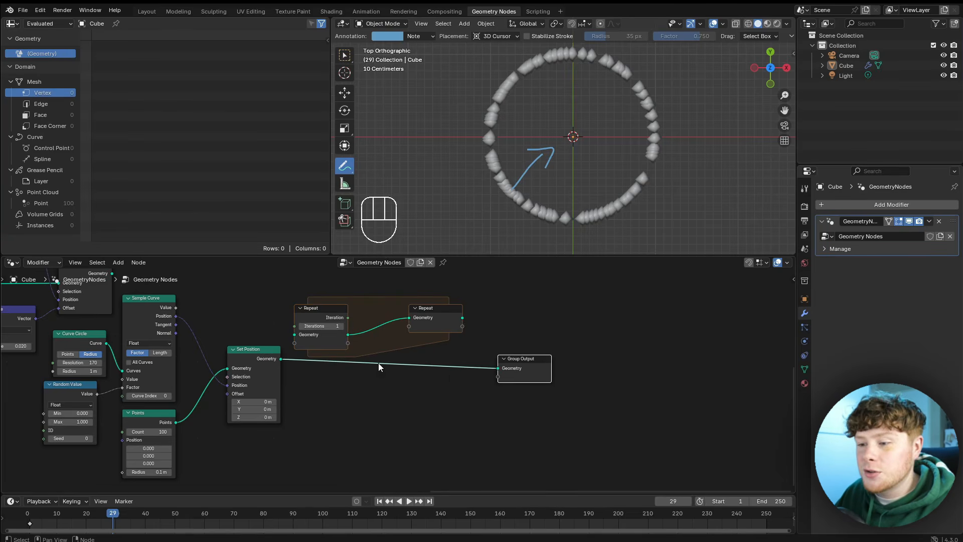
scroll(378, 362, "up", 2)
left_click_drag(218, 375, 236, 342)
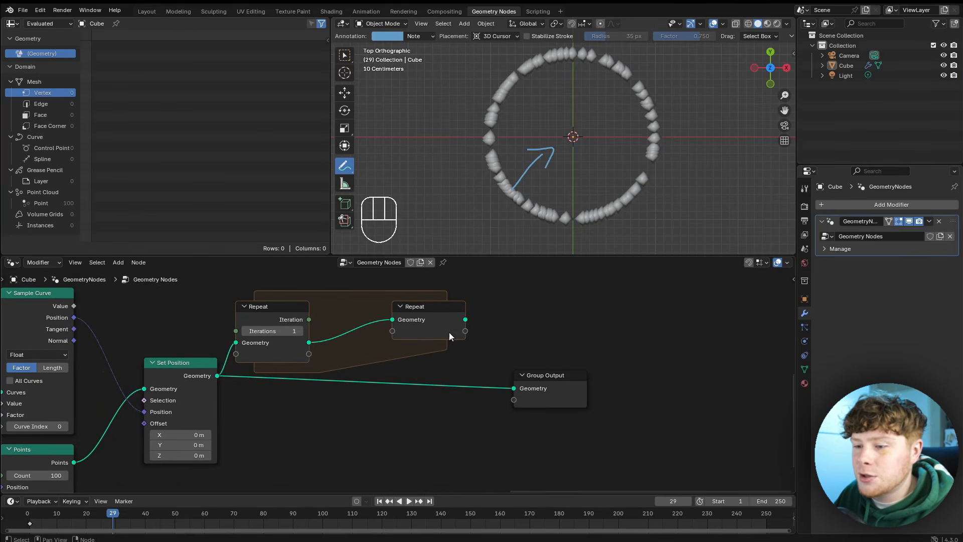
left_click_drag(465, 319, 513, 387)
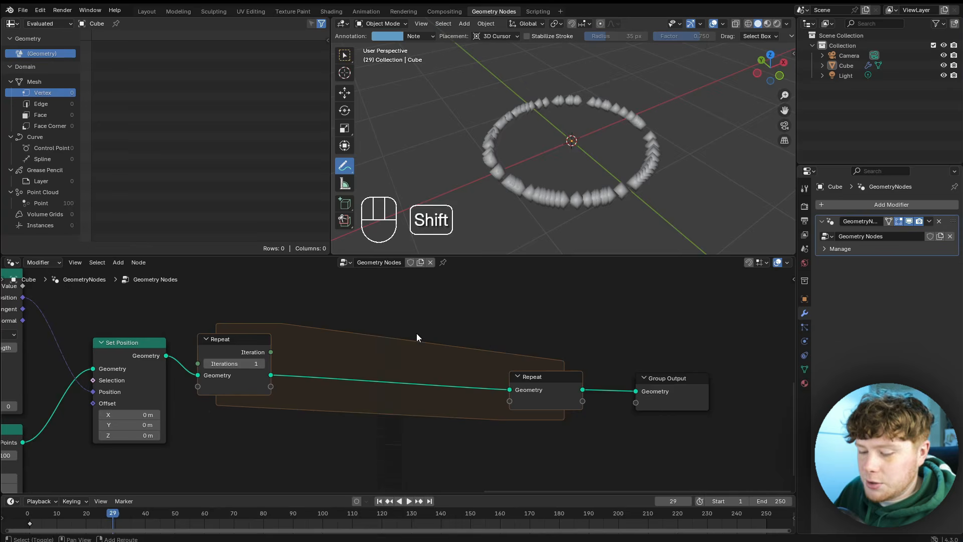
Insert a Set Position node inside the Repeat zone and set its Z offset to 0.01 m.
key("shift+a")
type("set pos")
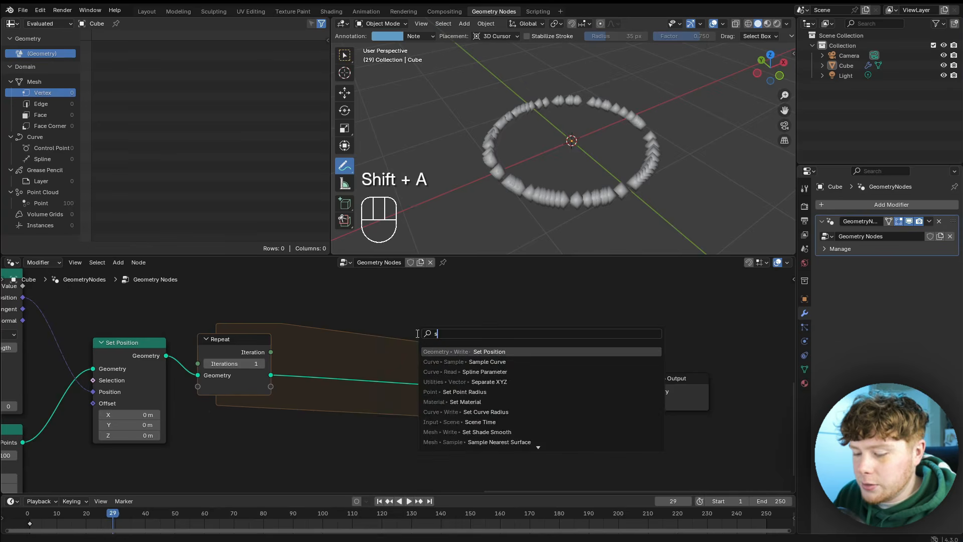
key("Return")
left_click(386, 365)
scroll(387, 366, "up", 3)
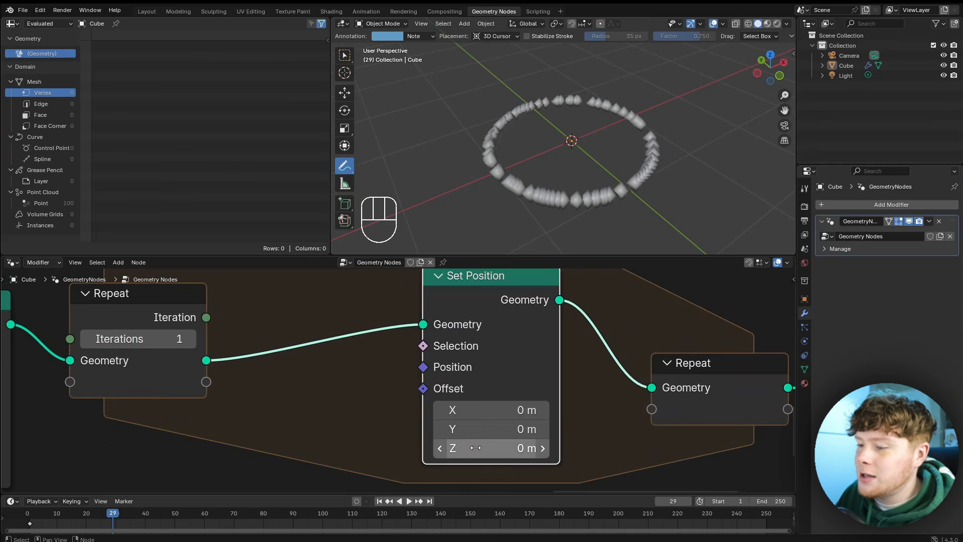
left_click(477, 448)
type(".01")
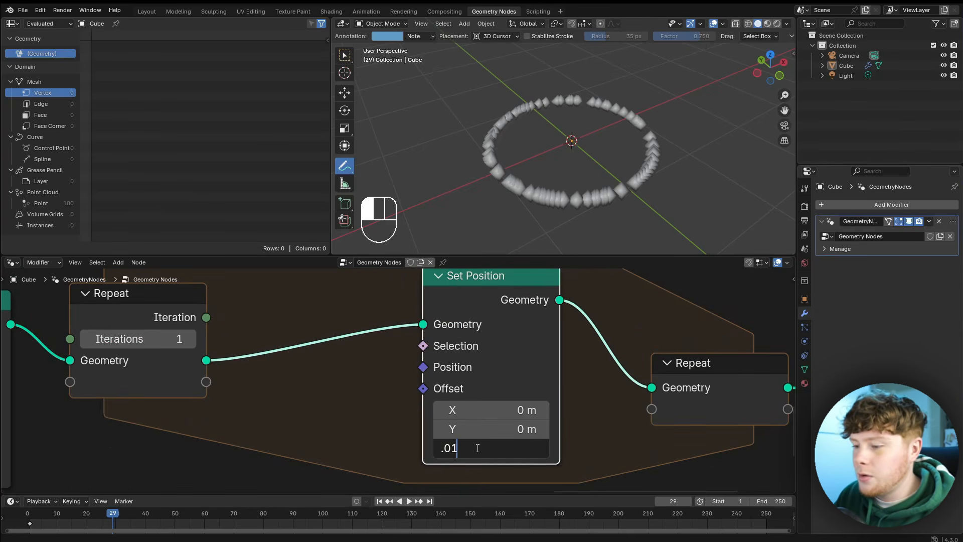
key("Return")
mouse_move(131, 335)
left_mouse_down()
mouse_move(181, 335)
mouse_move(132, 336)
left_mouse_up()
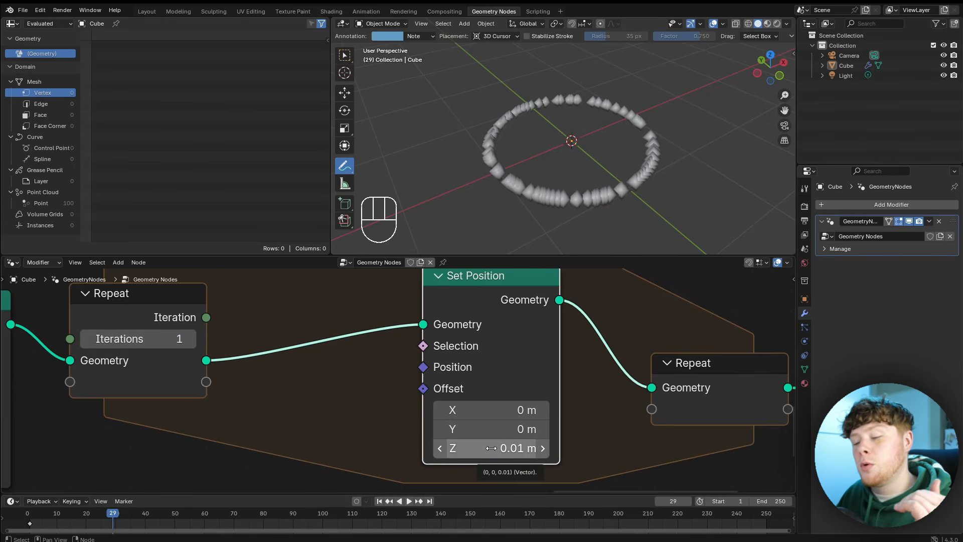
scroll(361, 381, "down", 4)
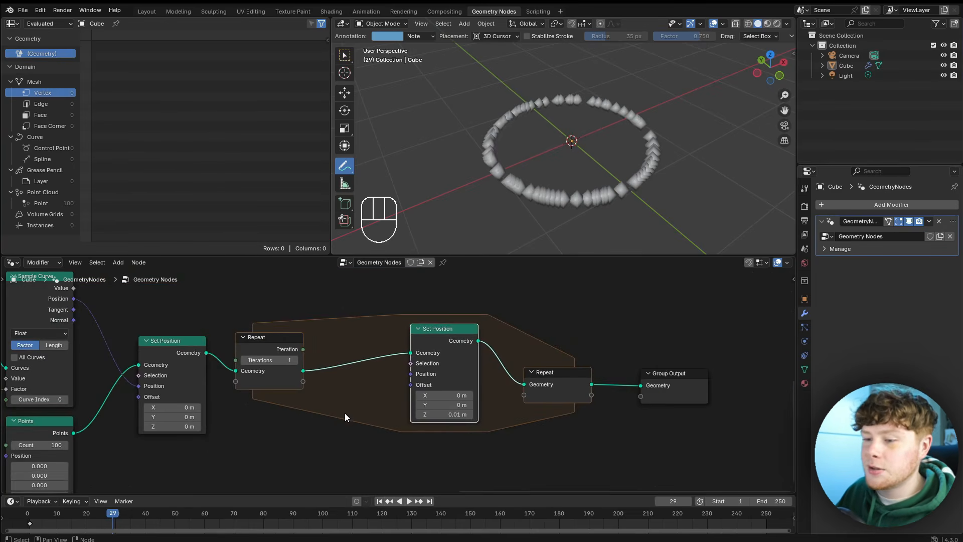
In top view, annotate an arrow from one of the ring's points towards the centre and circle the origin.
middle_click_drag(506, 166, 531, 161)
key("KP_7")
mouse_move(510, 189)
left_mouse_down()
mouse_move(526, 177)
mouse_move(567, 172)
left_mouse_up()
scroll(401, 406, "up", 3)
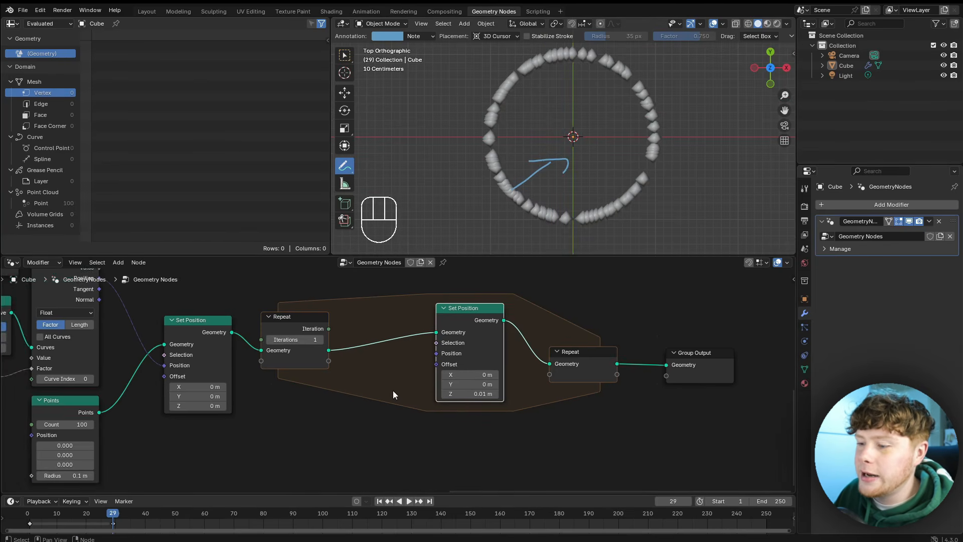
scroll(512, 214, "up", 2)
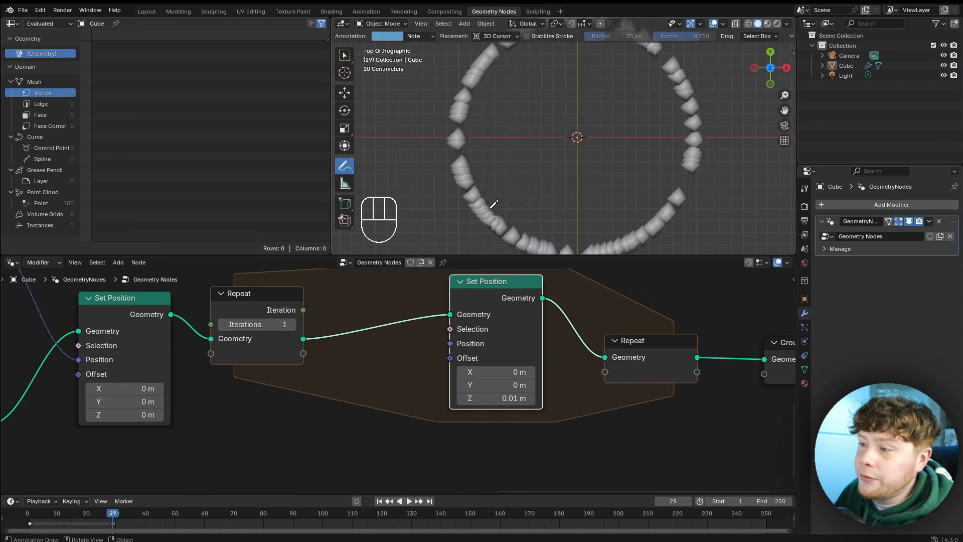
mouse_move(476, 203)
left_mouse_down()
mouse_move(491, 205)
mouse_move(534, 169)
left_mouse_up()
mouse_move(524, 162)
left_mouse_down()
mouse_move(537, 167)
mouse_move(533, 176)
left_mouse_up()
left_click_drag(578, 132, 581, 138)
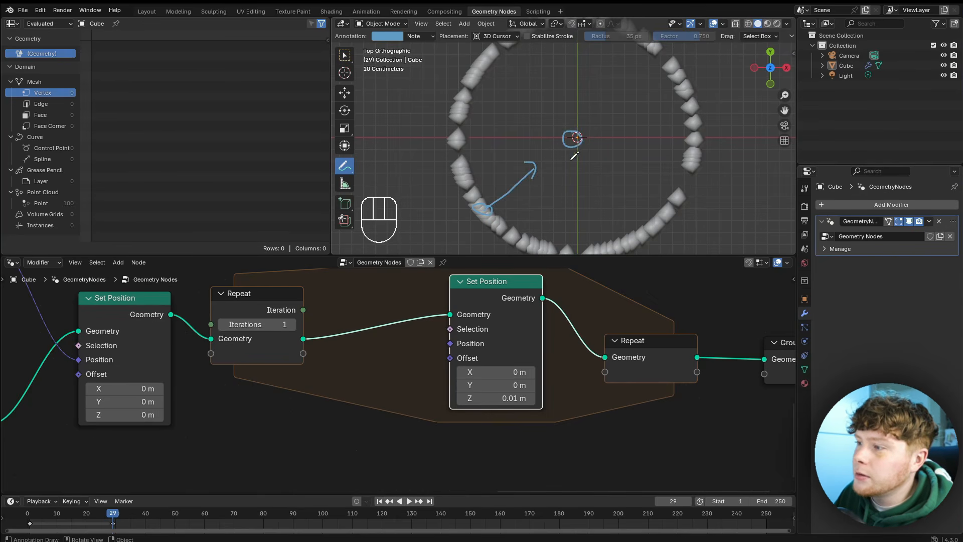
Add a Position node below the Repeat zone and annotate the ring's centre with the coordinates (0,0).
middle_click_drag(329, 368, 373, 345)
key("shift+a")
type("pos")
key("Return")
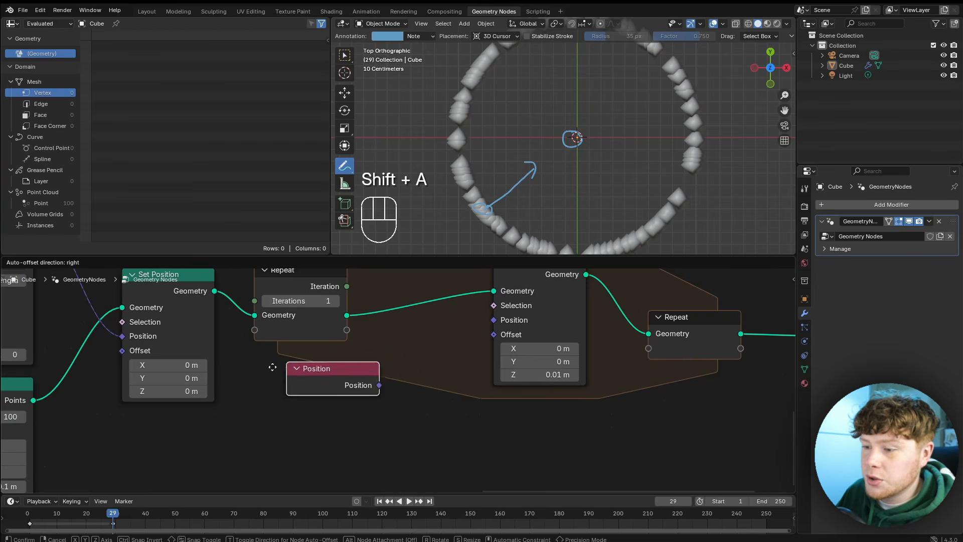
left_click(248, 377)
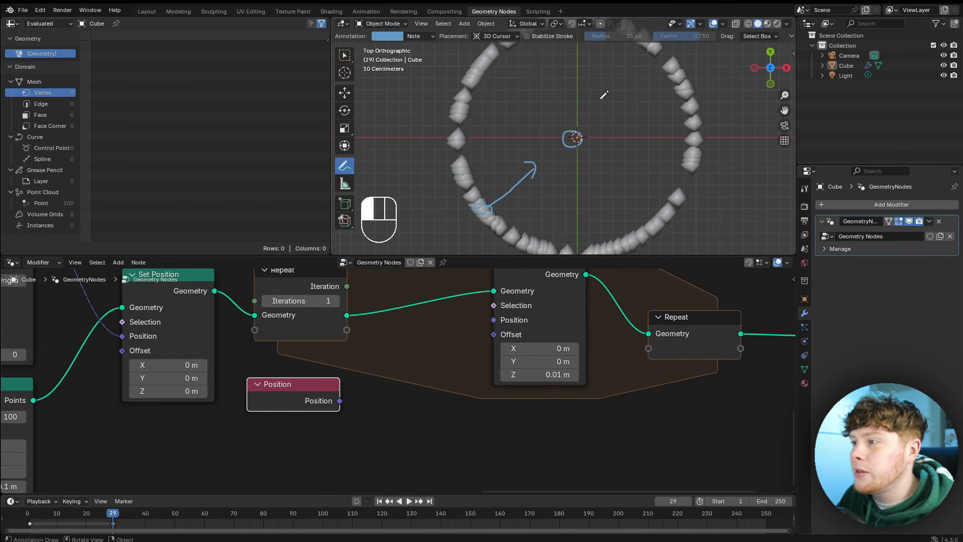
mouse_move(601, 99)
left_mouse_down()
mouse_move(600, 129)
mouse_move(620, 103)
mouse_move(634, 132)
left_mouse_up()
left_click_drag(657, 98, 666, 122)
Add a Vector Math node beside the Position node and set its operation to Subtract.
middle_click_drag(388, 408, 422, 367)
key("shift+a")
mouse_move(423, 371)
type("ve")
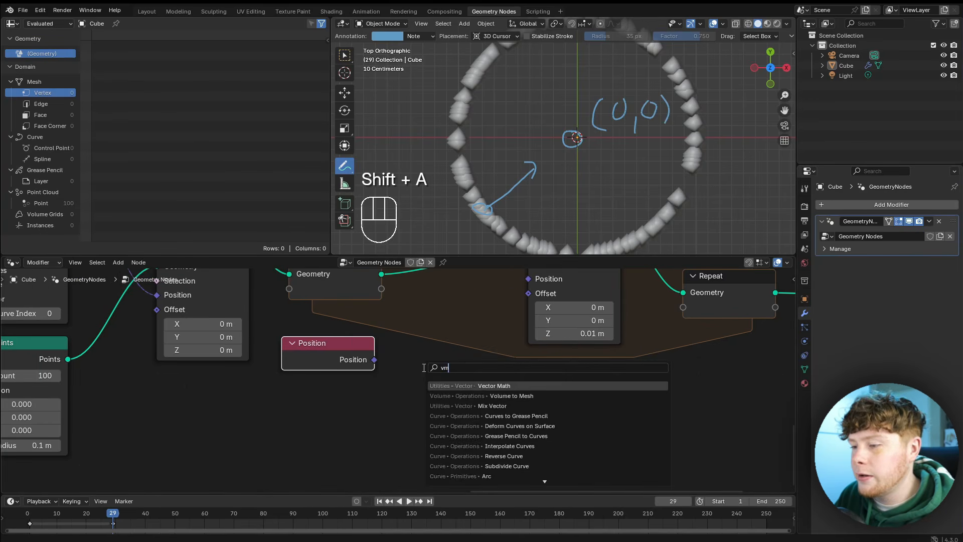
key("Return")
left_click(401, 298)
left_click(444, 338)
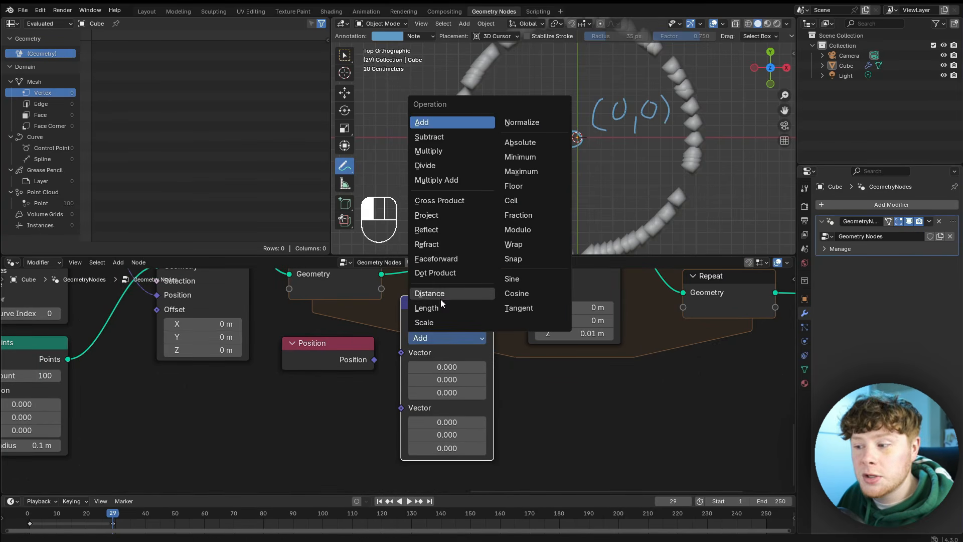
left_click(442, 137)
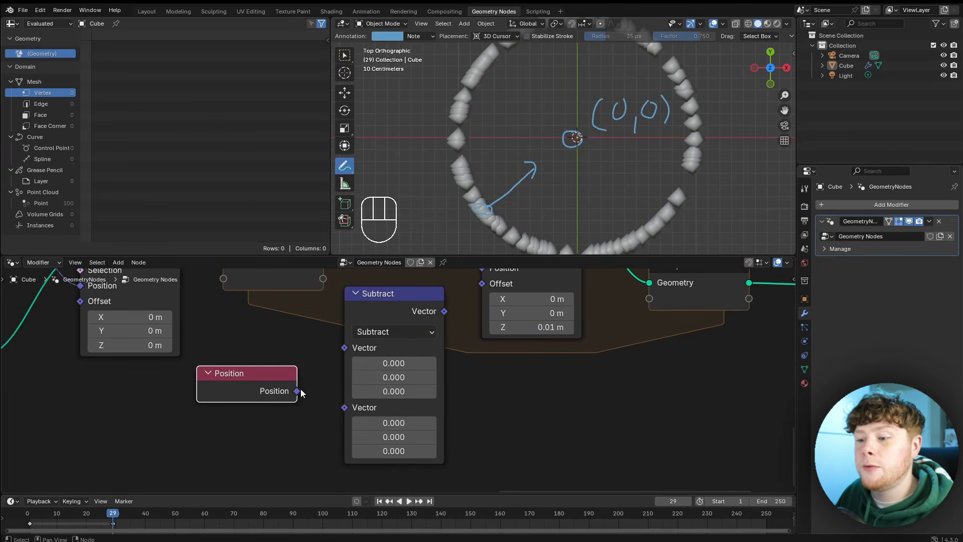
Connect Position to the second vector of Subtract and feed the result into the Offset of the Repeat zone's Set Position.
left_click_drag(301, 389, 343, 412)
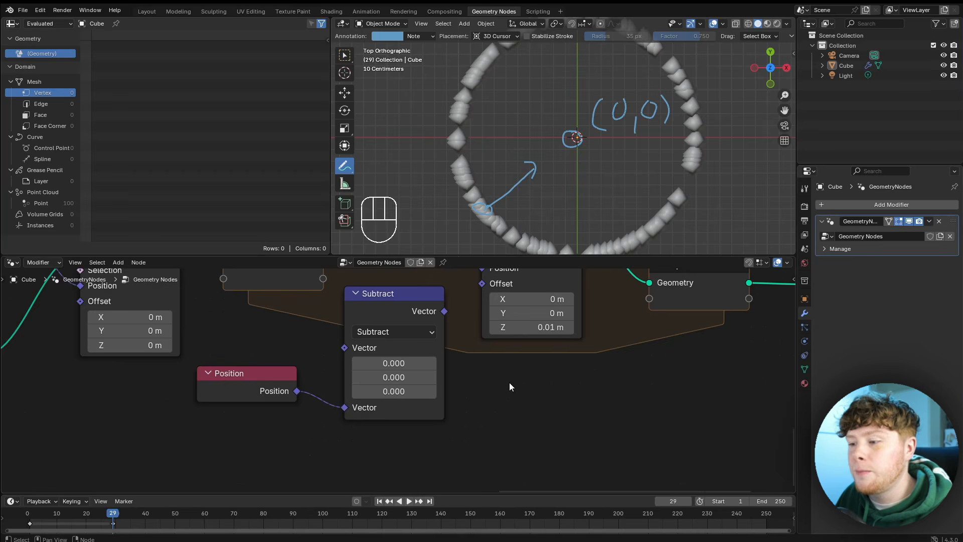
middle_click_drag(508, 382, 485, 431)
left_click_drag(421, 360, 450, 341)
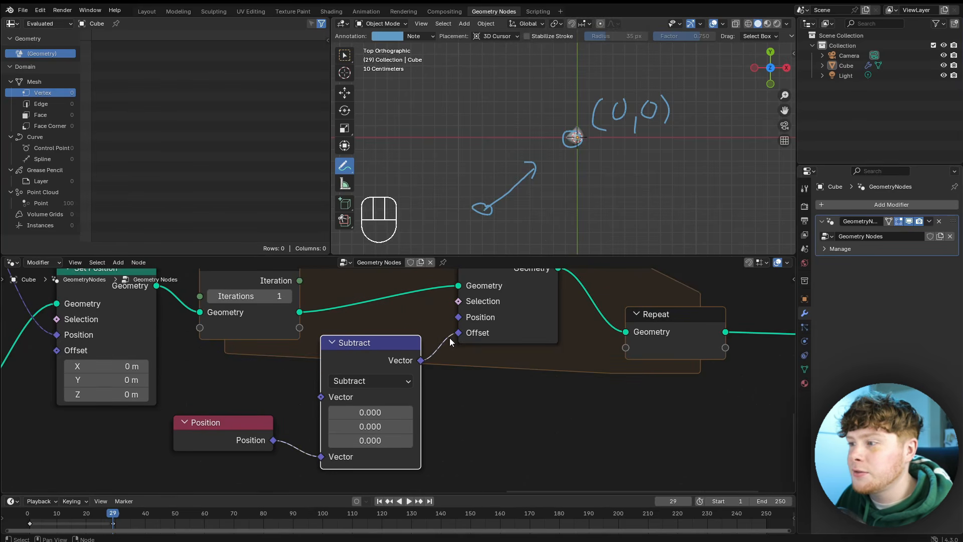
Switch the Repeat zone to 0 iterations and back to 1 to compare the points, and shift the Subtract node slightly.
left_click_drag(238, 296, 219, 295)
left_click_drag(279, 297, 286, 298)
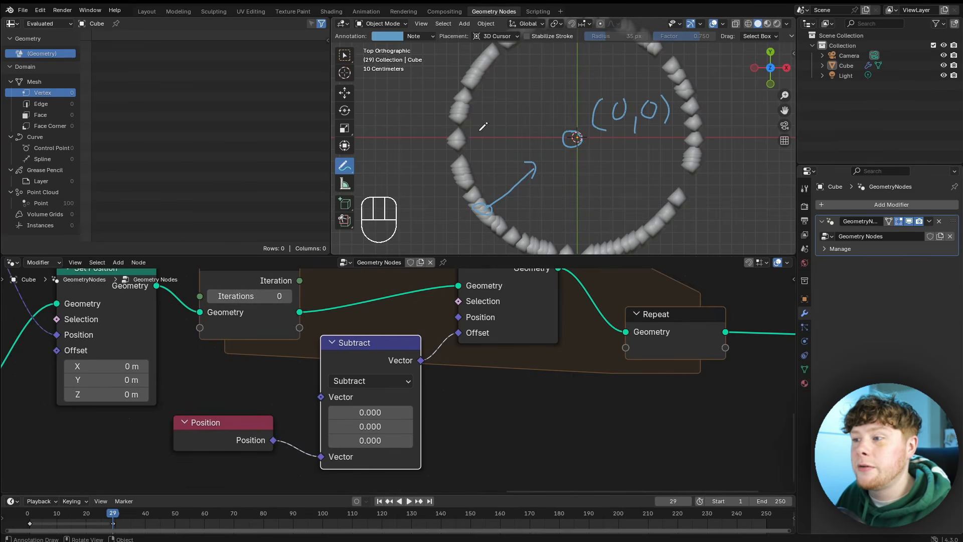
left_click(291, 295)
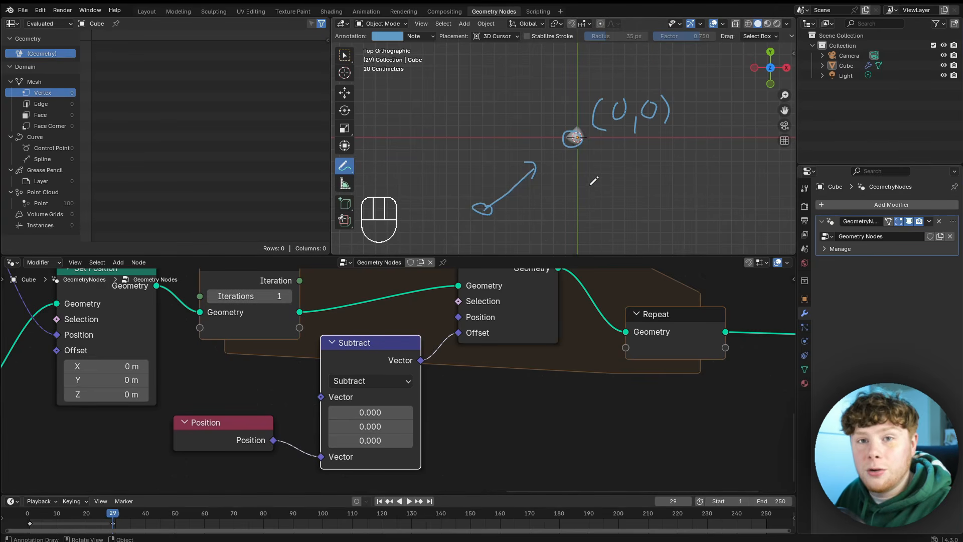
left_click_drag(358, 361, 329, 351)
left_click(420, 378)
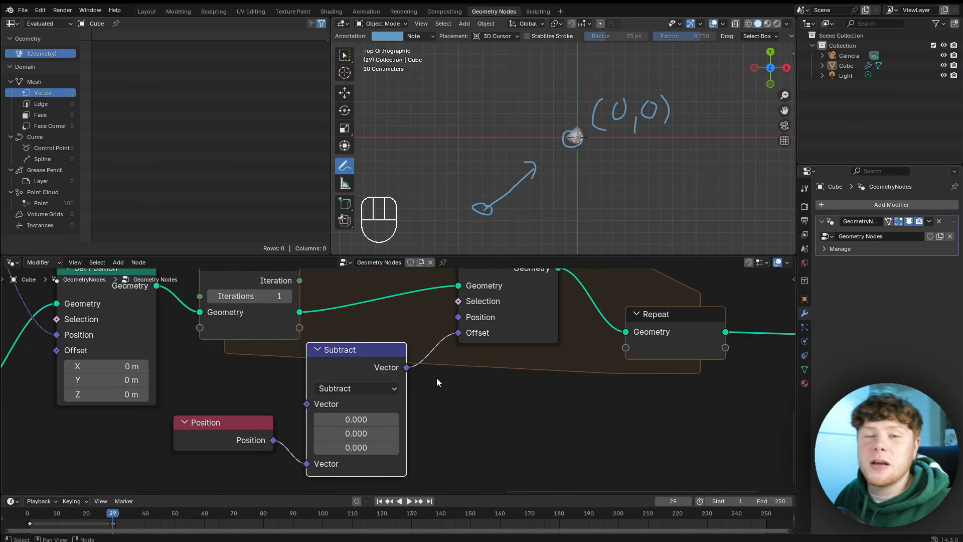
Insert a Vector Math node set to Scale between Subtract and the Set Position offset, with a scale of 0.01.
middle_click_drag(491, 371, 361, 379)
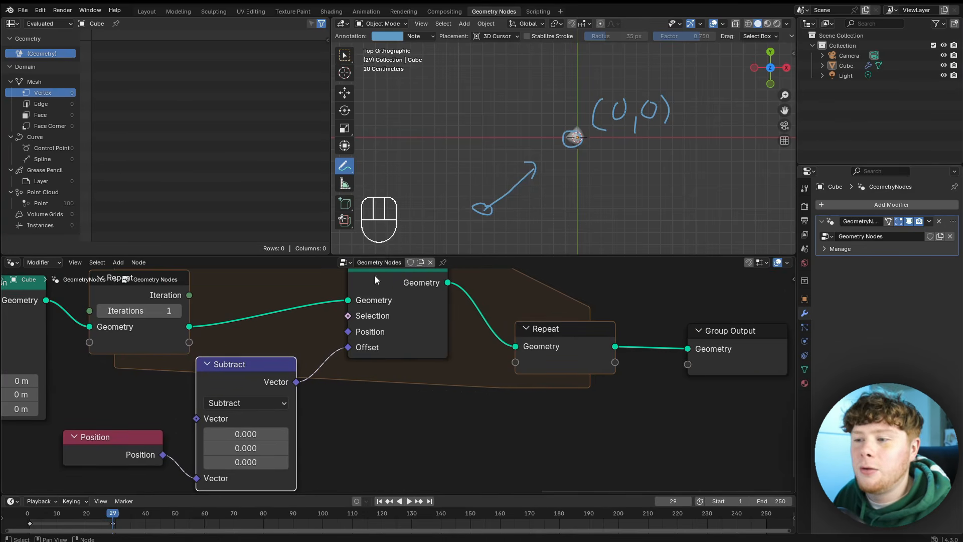
key("shift+a")
mouse_move(356, 362)
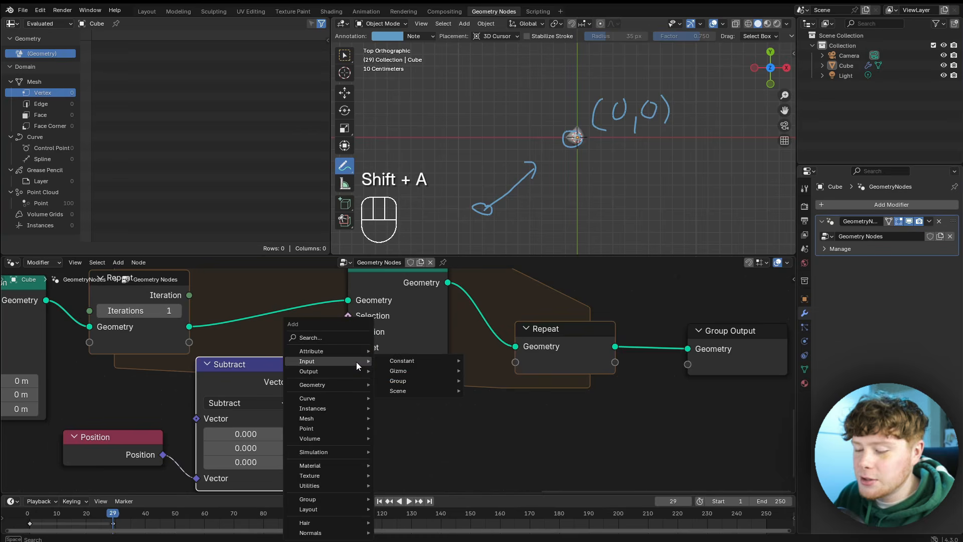
left_click(401, 363)
left_click(322, 345)
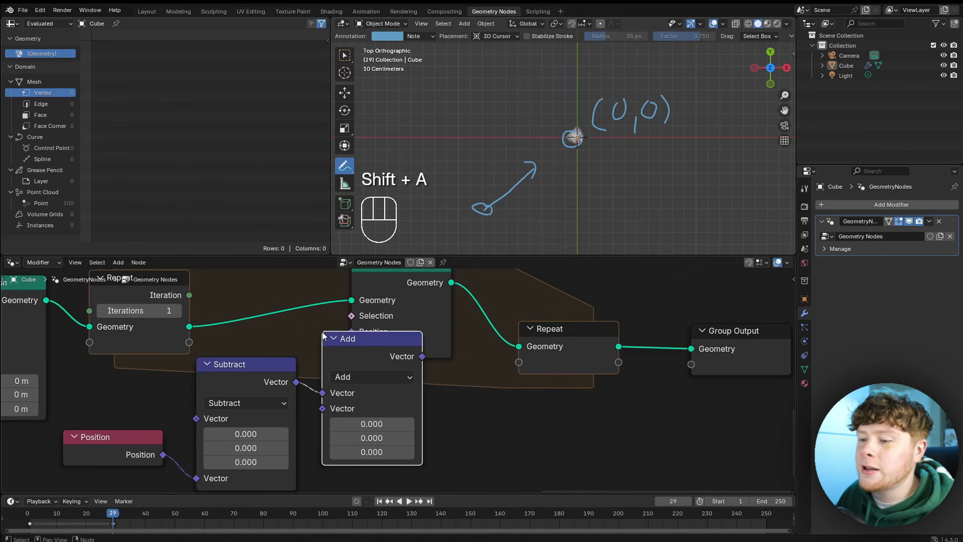
left_click(374, 378)
left_click(365, 361)
left_click(391, 410)
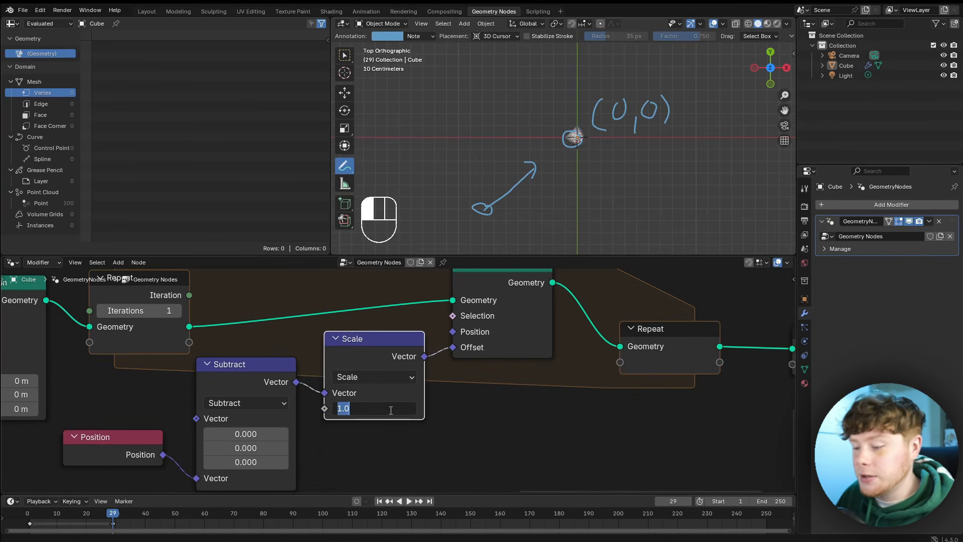
type(".0")
key("Return")
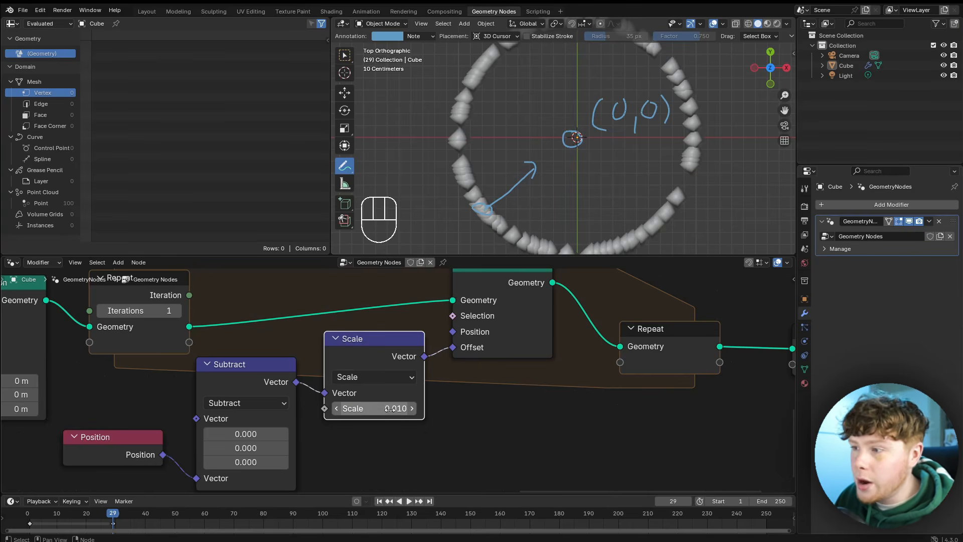
Vary the Repeat zone's iterations up to 84 to test the inward movement, and leave them at 6.
mouse_move(142, 311)
left_mouse_down()
mouse_move(226, 310)
mouse_move(144, 311)
left_mouse_up()
mouse_move(223, 333)
left_mouse_down("shift")
mouse_move(284, 333)
mouse_move(254, 335)
left_mouse_up("shift")
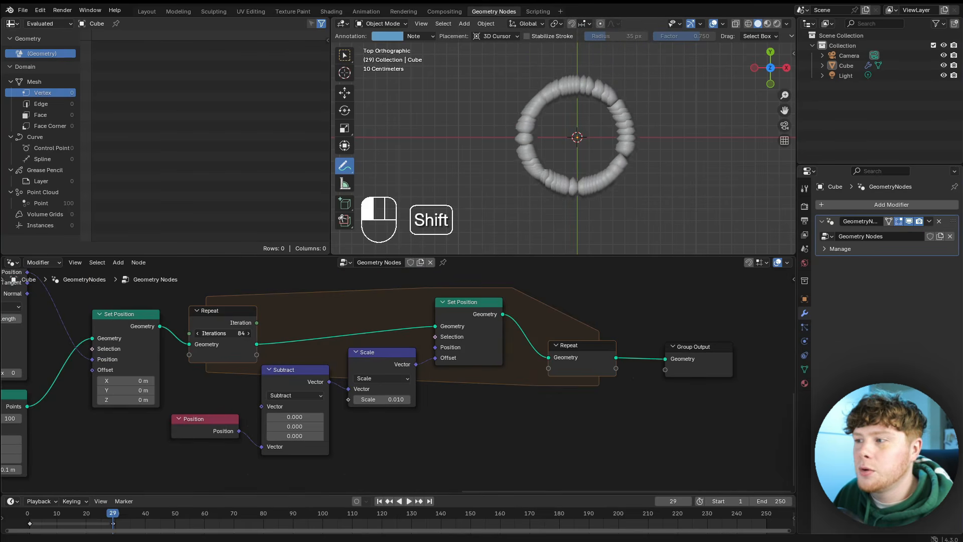
Mark a row of annotation dots outward from a point on the ring and undo them.
left_click(450, 145)
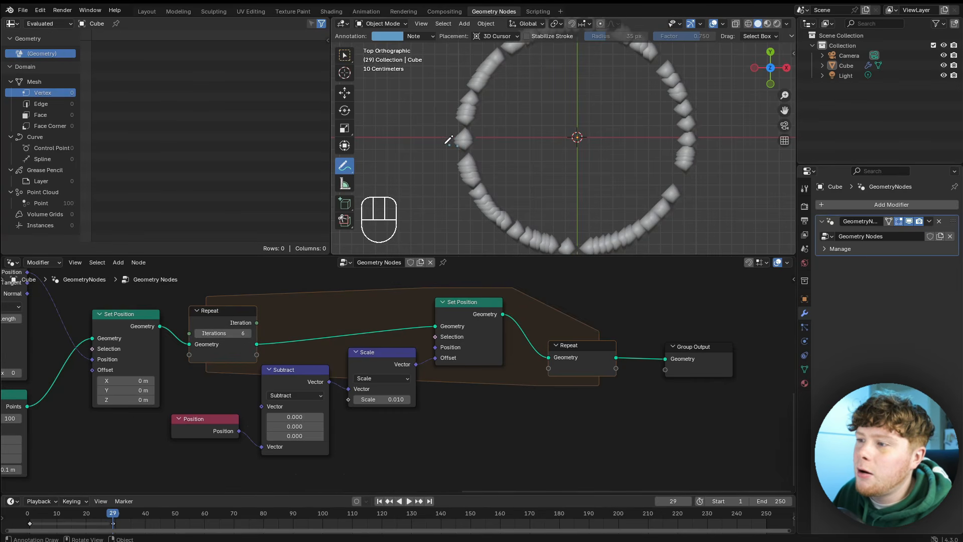
left_click(443, 144)
left_click(437, 143)
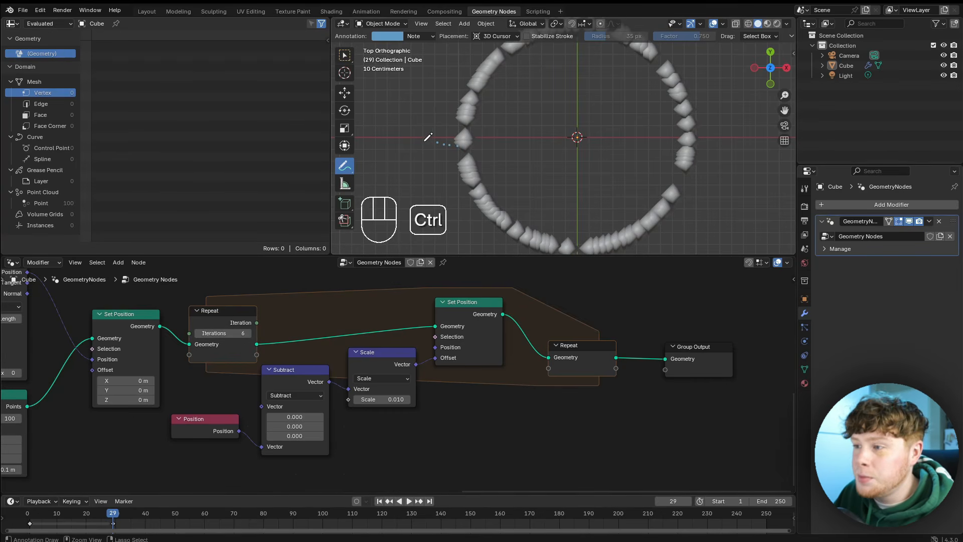
key("ctrl+z")
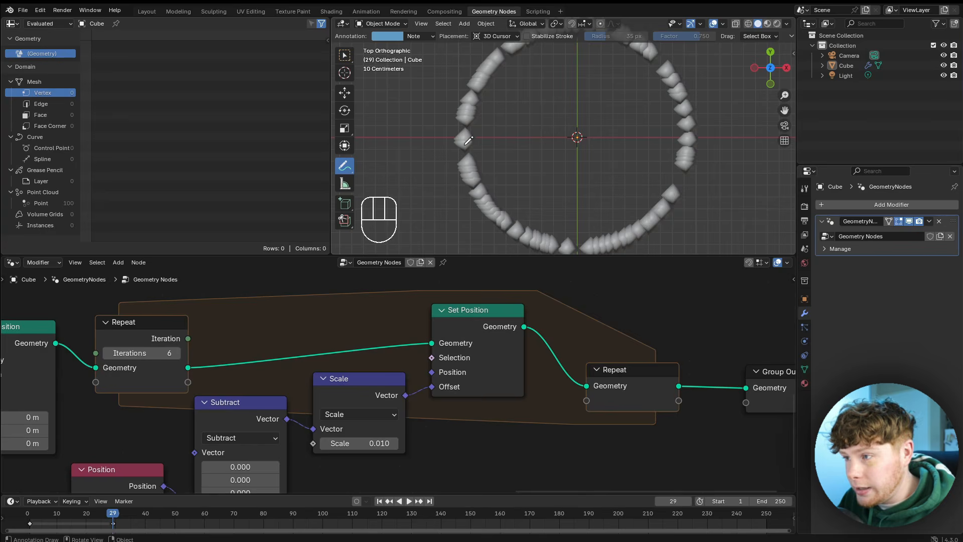
Set the Repeat zone's iterations to 7 and shift its input node slightly.
left_click(178, 354)
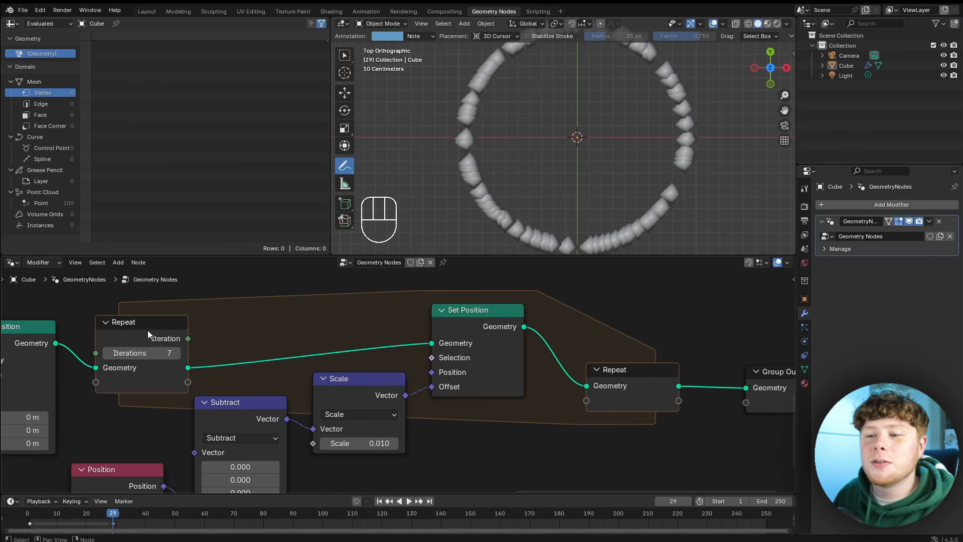
left_click_drag(147, 330, 130, 315)
left_click_drag(169, 367, 200, 358)
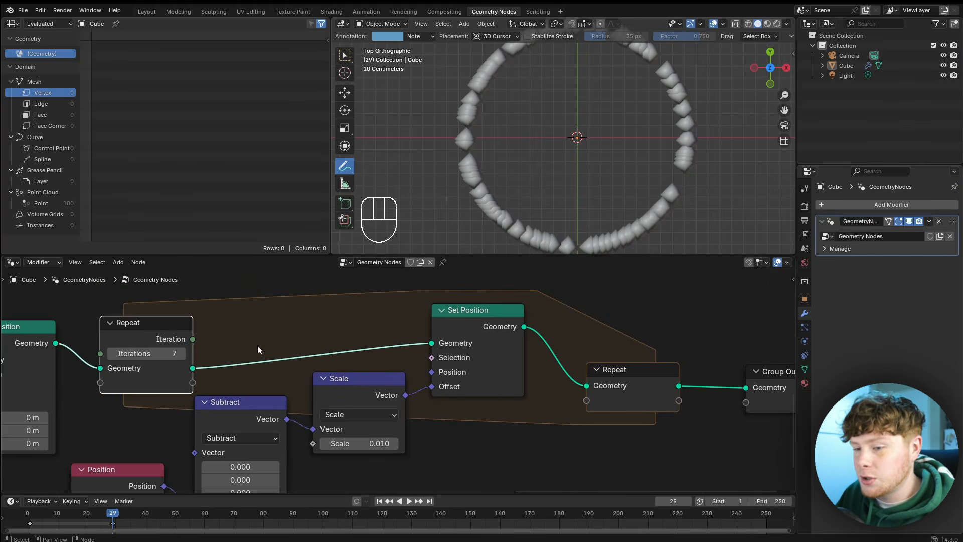
Add a second Geometry item to the Repeat zone and name it Trail.
key("n")
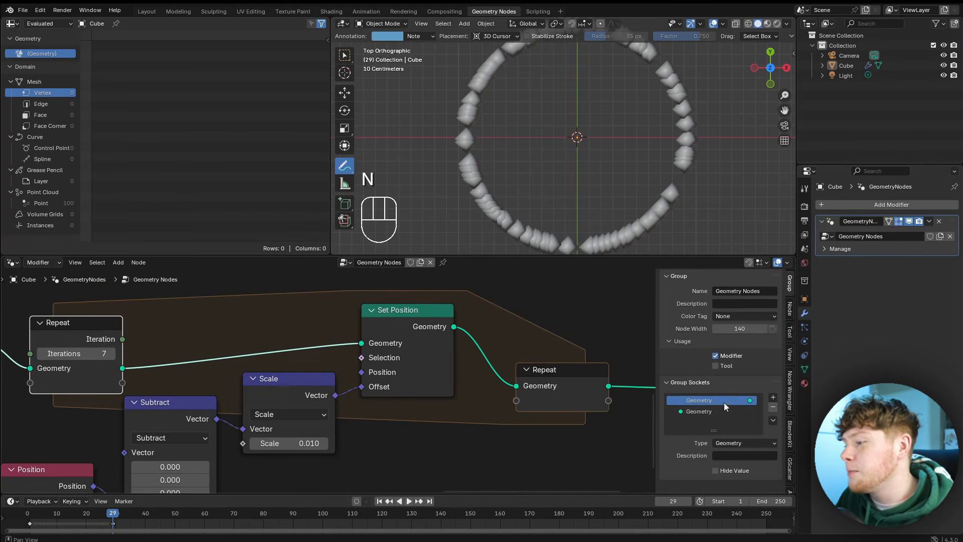
left_click(791, 309)
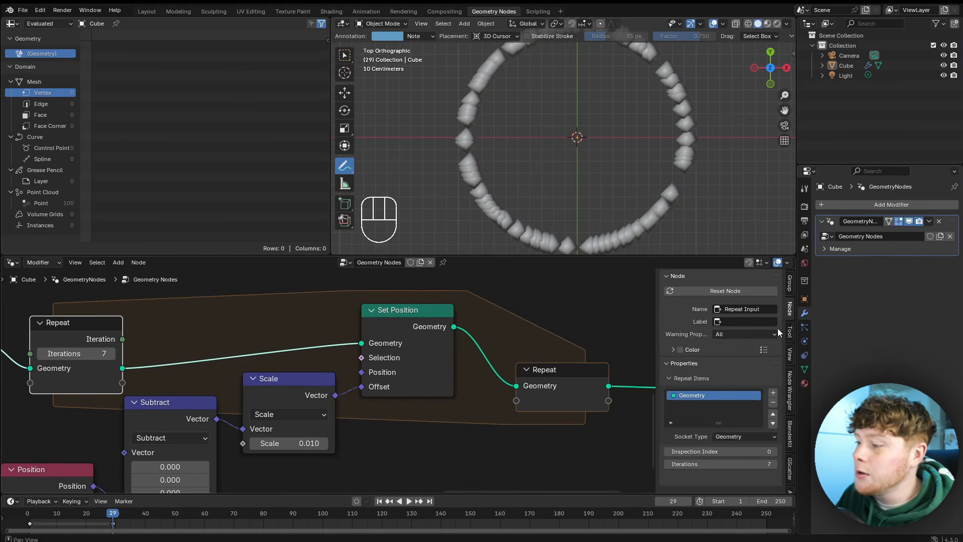
left_click(773, 392)
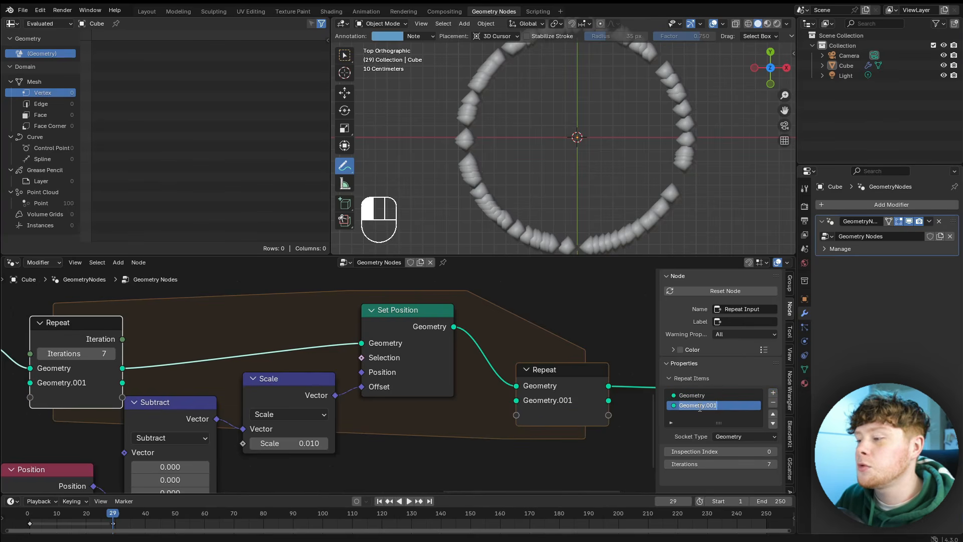
type("Tra")
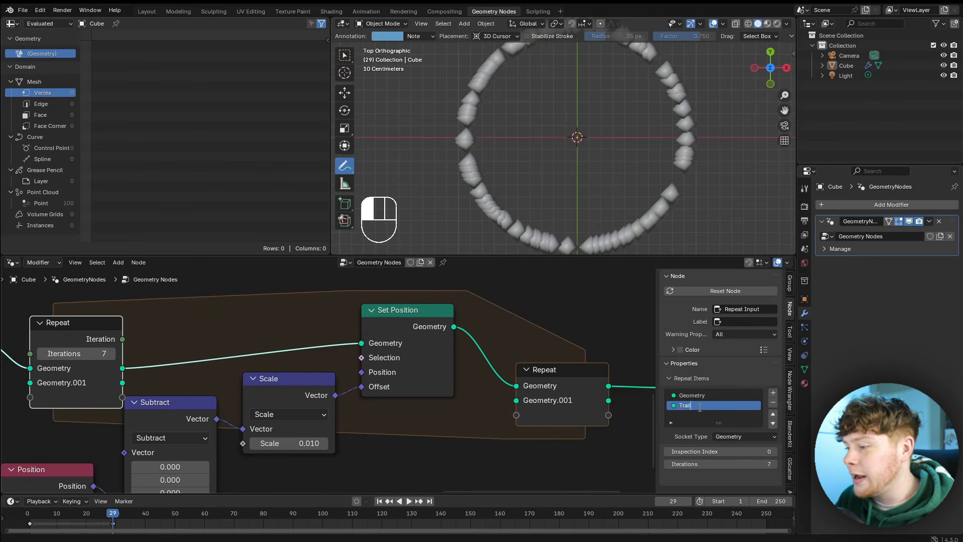
type("il")
key("Return")
Route the Trail geometry through a new Join Geometry node into the Trail input of the Repeat output node.
left_click_drag(117, 364, 409, 430)
key("shift+a")
type("join")
key("Return")
left_click(450, 398)
middle_click_drag(450, 474, 477, 450)
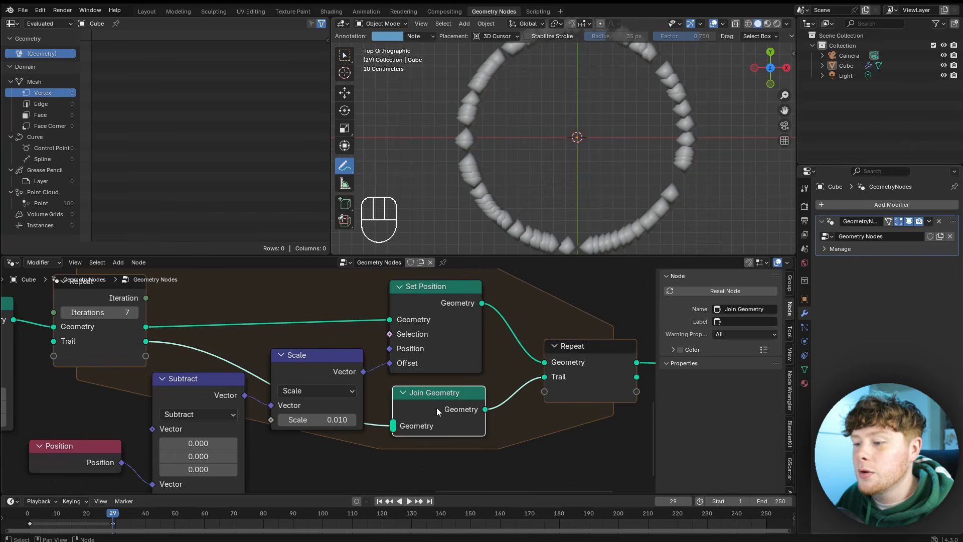
Connect the Geometry output of the Repeat input node to Join Geometry alongside the Trail link.
left_click_drag(146, 326, 393, 430)
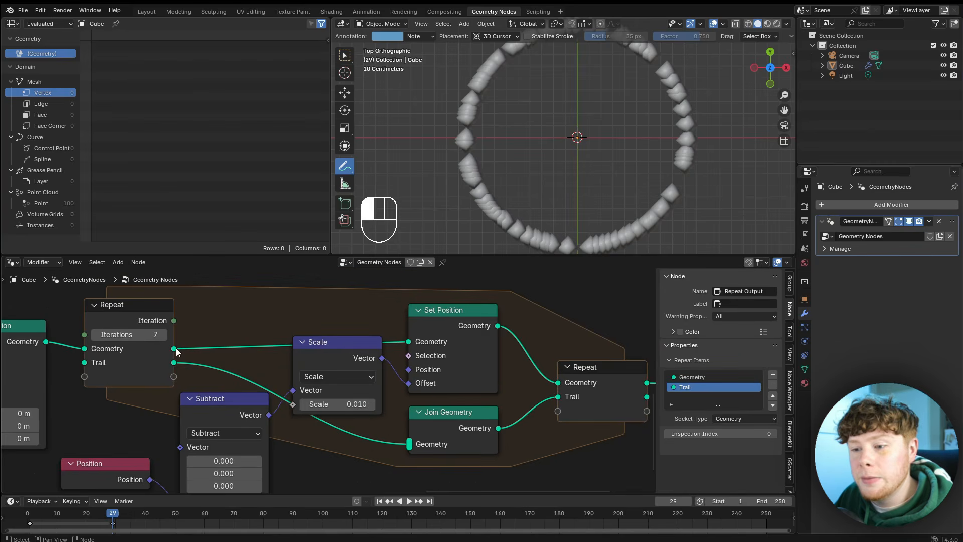
left_click_drag(175, 349, 202, 366)
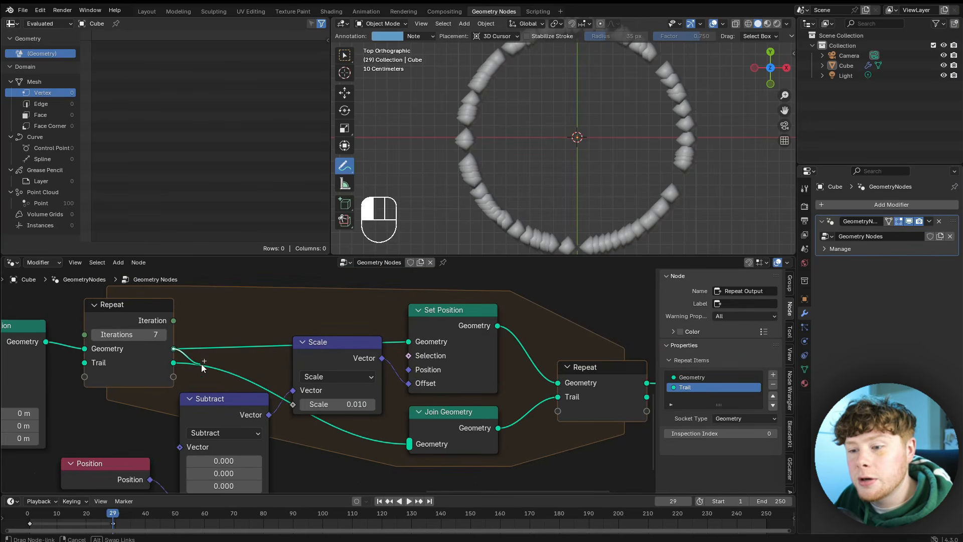
left_click_drag(260, 318, 407, 450)
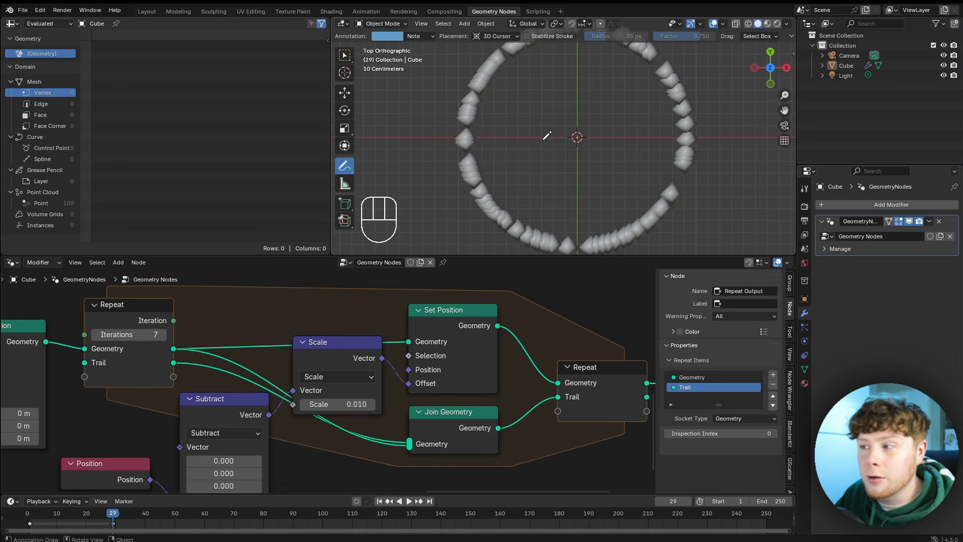
Connect the Repeat zone's Trail output to the Group Output in place of Geometry, and increase the iteration count.
middle_click_drag(623, 419, 447, 405)
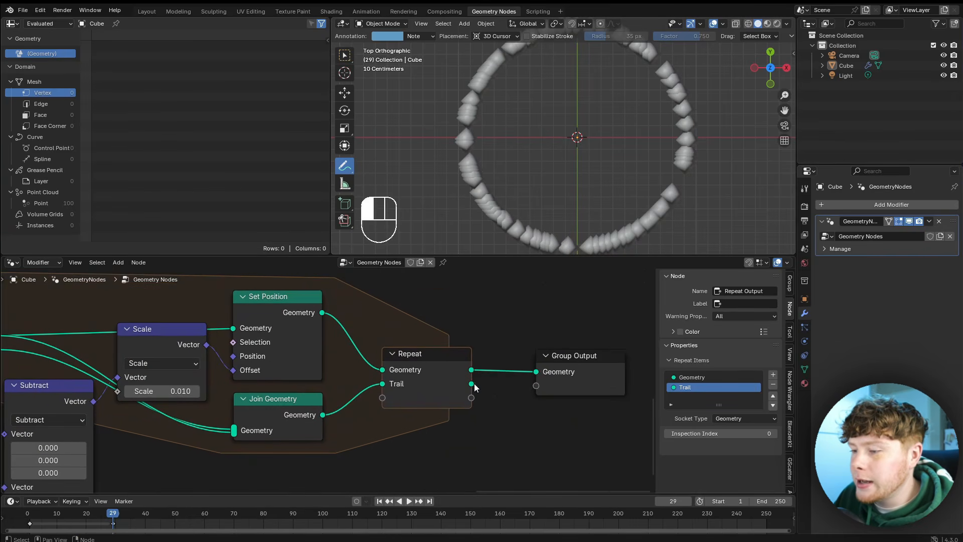
left_click_drag(474, 383, 533, 372)
scroll(333, 380, "down", 4)
scroll(280, 360, "up", 3)
middle_click_drag(65, 364, 209, 372)
left_click_drag(209, 340, 279, 339)
Insert a Set Point Radius node between the Repeat zone's Trail output and the Group Output, with the radius at 0.01 m.
scroll(266, 363, "down", 3)
middle_click_drag(587, 399, 315, 386)
scroll(319, 388, "up", 4)
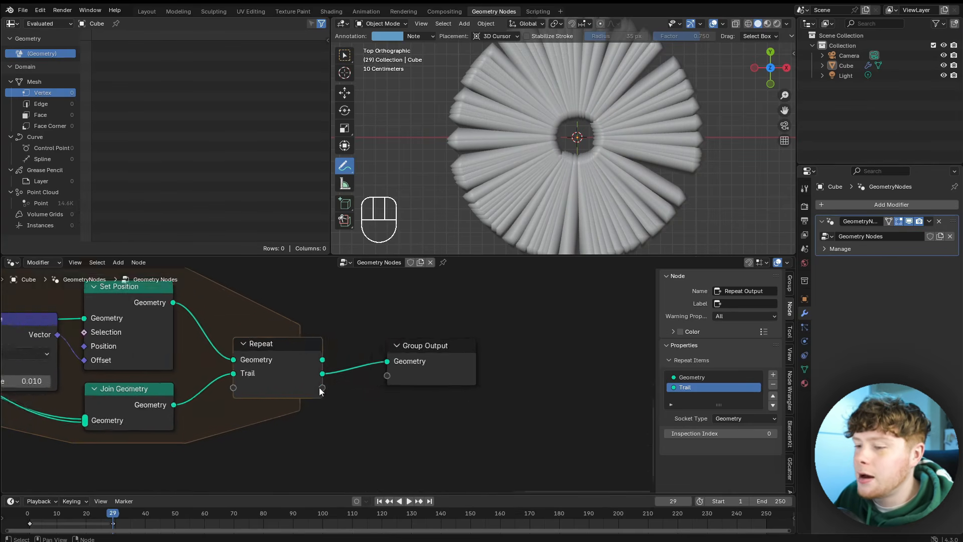
scroll(319, 387, "up", 1)
key("shift+a")
type("set c")
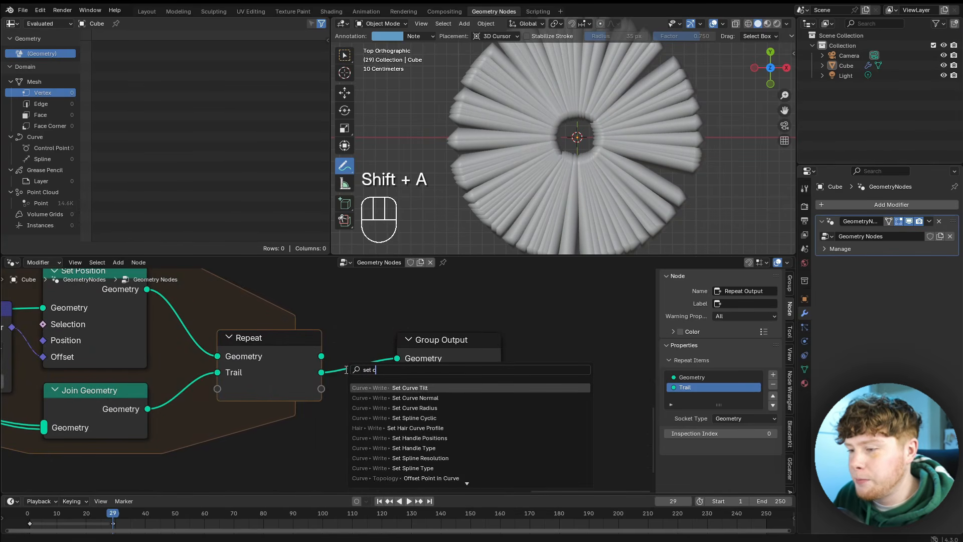
key("BackSpace")
type("p")
key("Down")
key("Return")
left_click(335, 325)
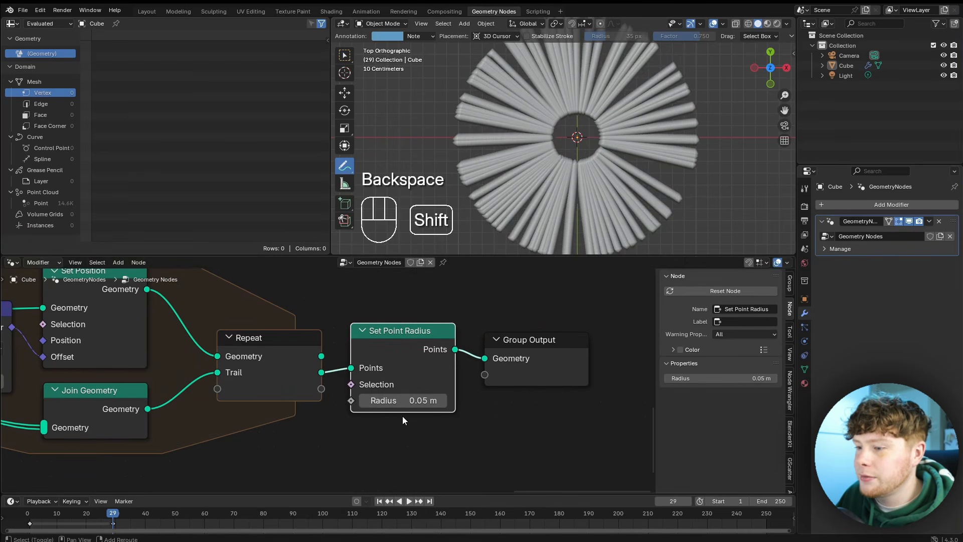
left_click_drag(402, 400, 371, 401, "shift")
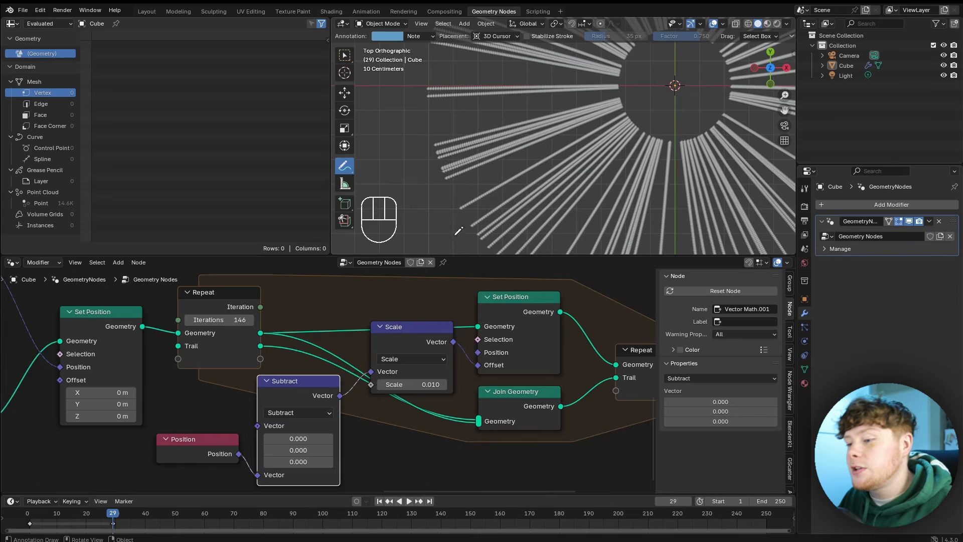
Add a Noise Texture node below the Subtract node.
scroll(386, 443, "down", 3)
middle_click_drag(386, 442, 389, 363)
key("shift+a")
type("noise")
key("Return")
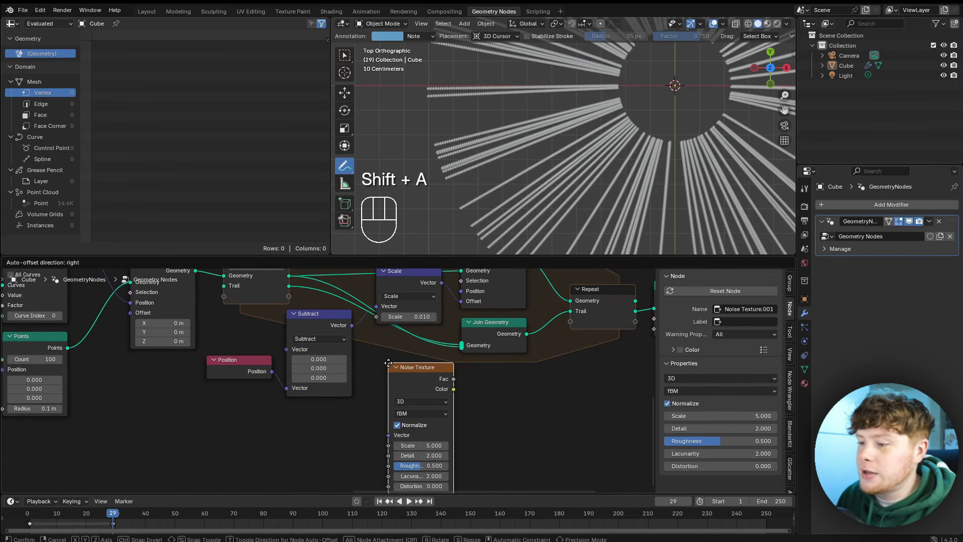
left_click(284, 406)
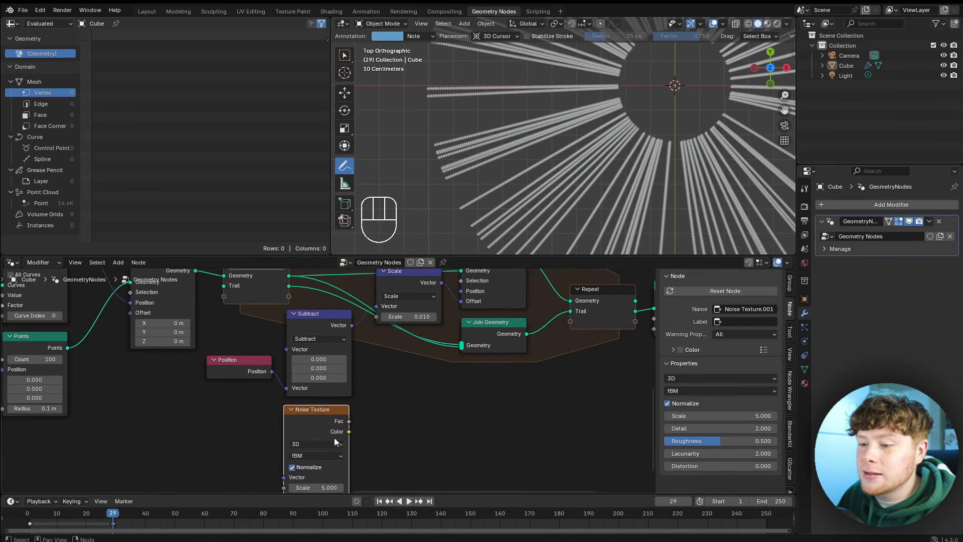
Shift the Subtract and Position nodes away from Scale and insert a Vector Math Add node between Subtract and Scale.
middle_click_drag(374, 388, 321, 409)
left_click_drag(359, 296, 366, 334)
left_click_drag(265, 344, 264, 343)
left_click_drag(210, 354, 283, 405)
key("g")
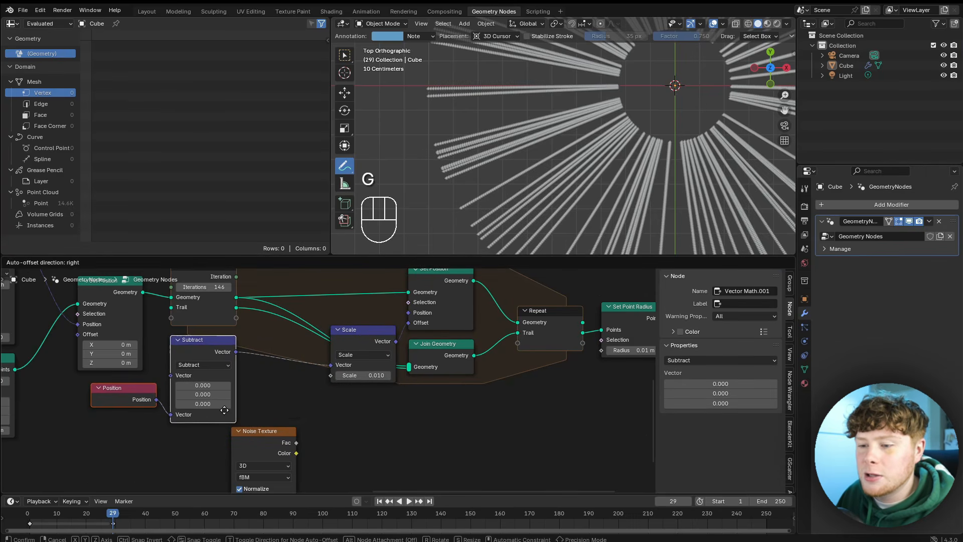
left_click(220, 411)
key("shift+a")
type("vm")
key("Return")
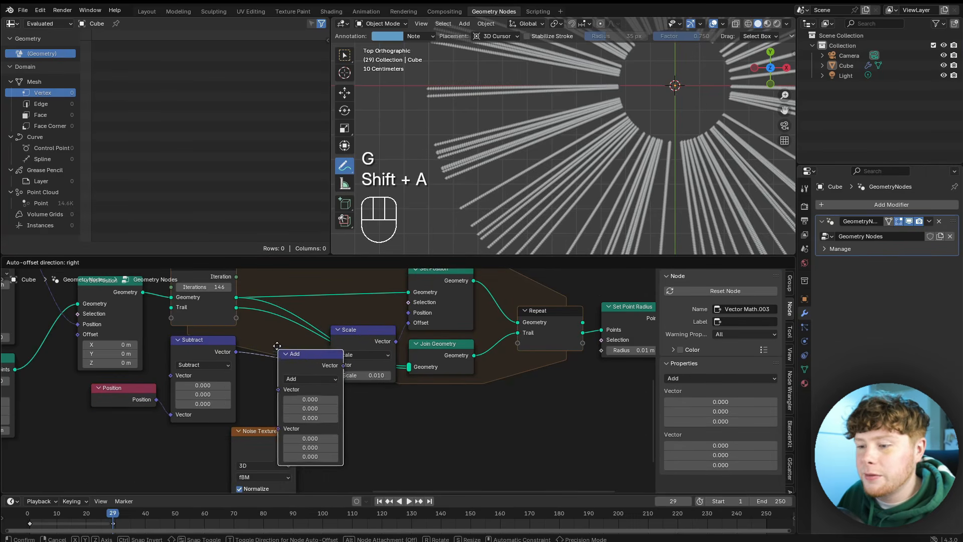
left_click(275, 328)
Connect the Noise Texture's Color to the second Vector input of the Add node and turn off Normalize on the noise.
middle_click_drag(273, 448, 380, 441)
mouse_move(380, 441)
left_mouse_down()
mouse_move(327, 442)
mouse_move(366, 414)
mouse_move(380, 374)
left_mouse_up()
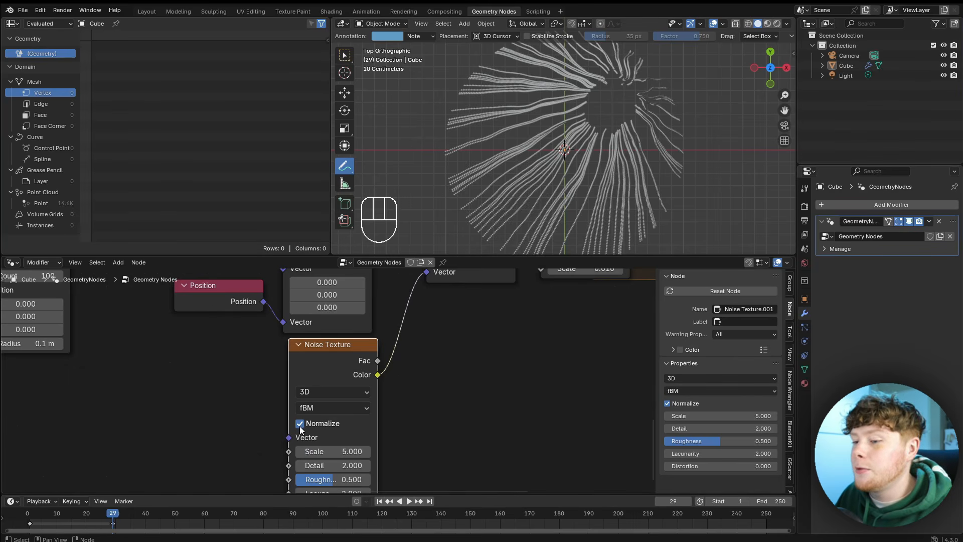
left_click(300, 424)
middle_click_drag(561, 120, 608, 143)
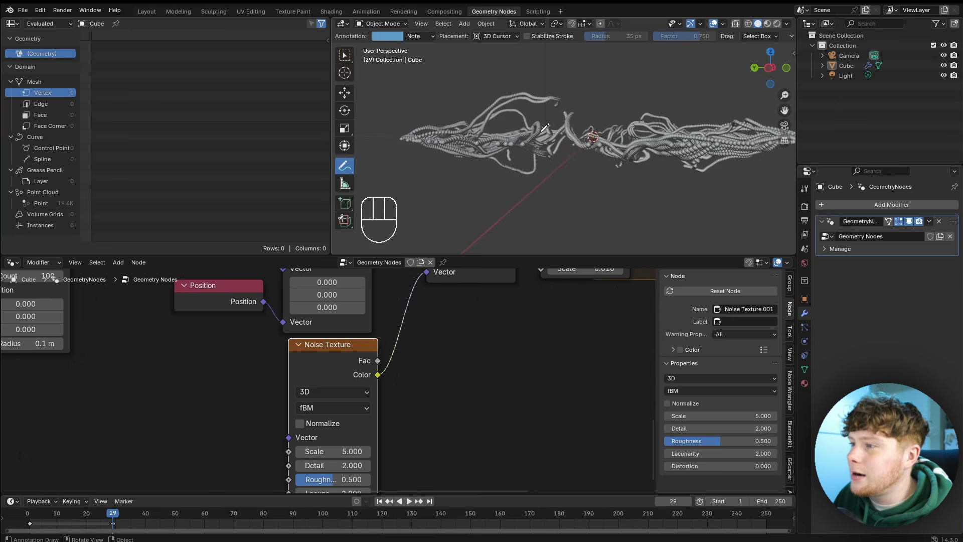
Insert a Vector Math node set to Multiply between the Noise Texture and the Add node.
mouse_move(386, 157)
left_mouse_down()
mouse_move(397, 81)
mouse_move(391, 151)
left_mouse_up()
scroll(441, 434, "down", 1)
left_click_drag(326, 373, 279, 369)
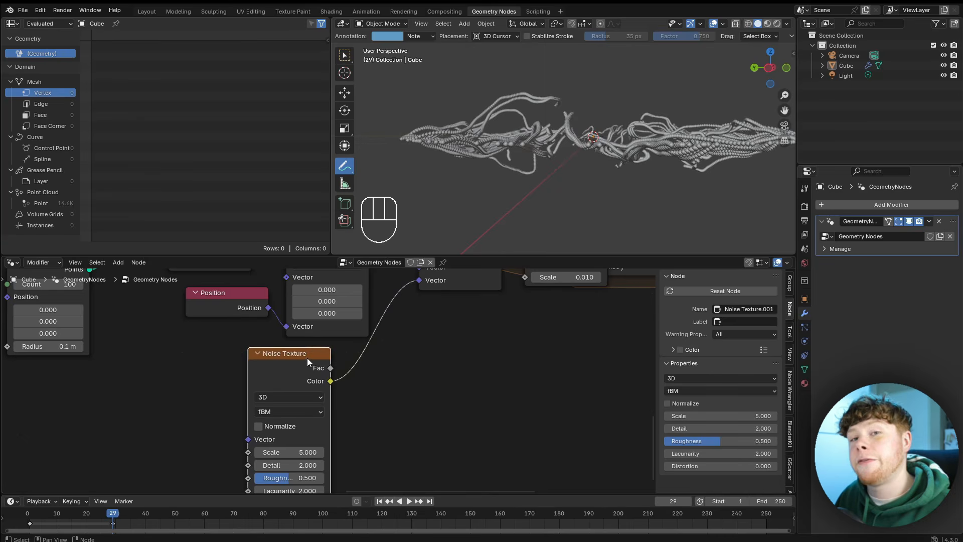
scroll(590, 108, "down", 2)
middle_click_drag(591, 108, 605, 183)
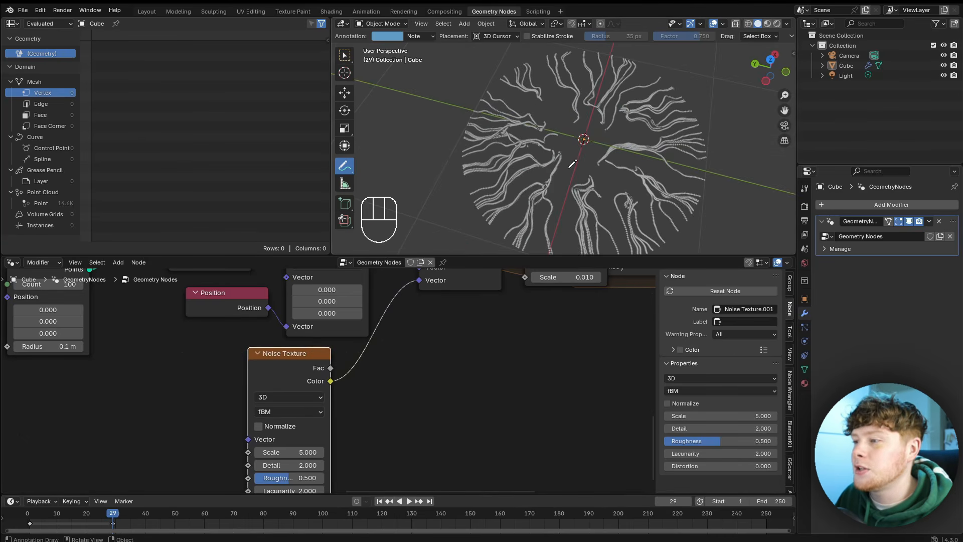
key("shift+a")
left_click(389, 357)
left_click(413, 357)
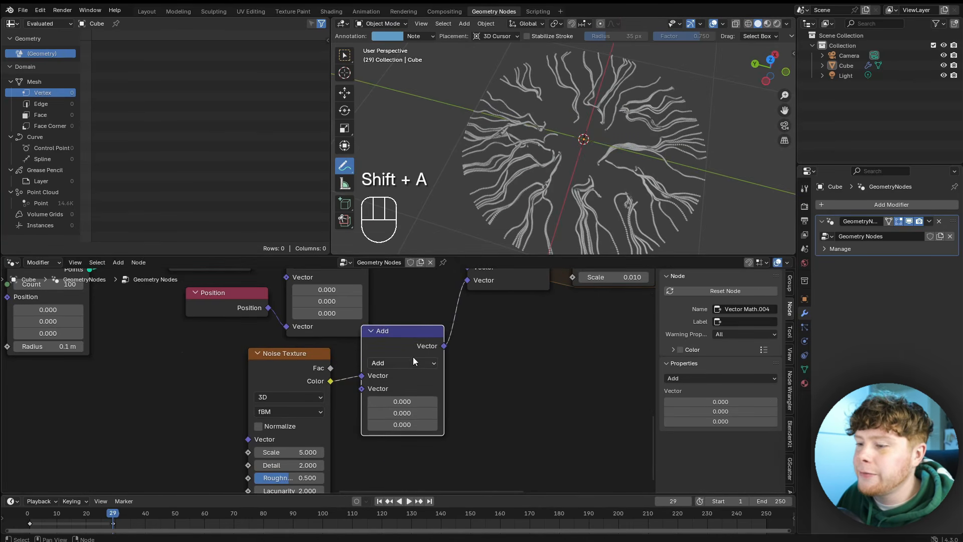
left_click(413, 360)
left_click(416, 196)
Set the Multiply node's X and Y factors to 1, leaving Z at 0 to flatten the noise.
middle_click_drag(416, 477, 434, 373, "ctrl")
left_click(429, 373)
type("1")
key("Return")
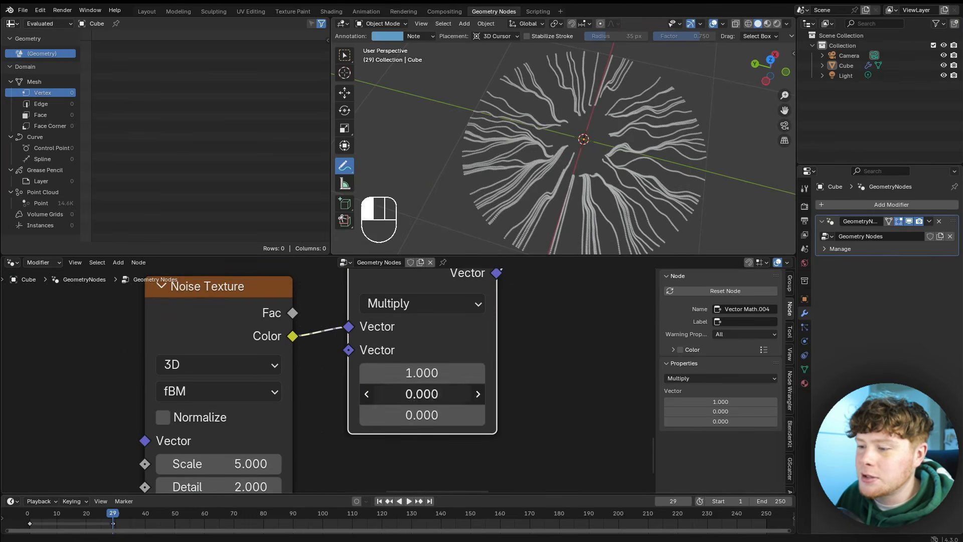
left_click(422, 394)
type("1")
key("Return")
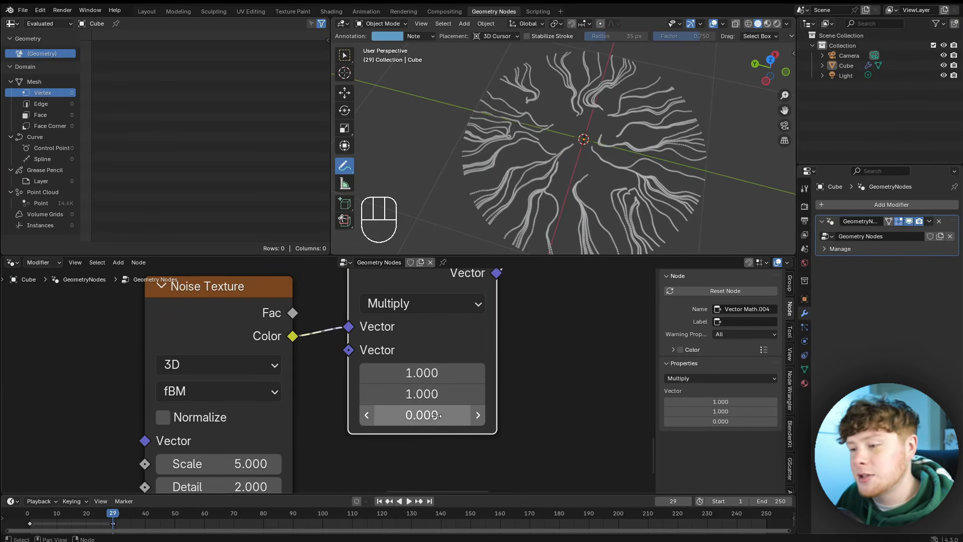
middle_click_drag(600, 175, 619, 139)
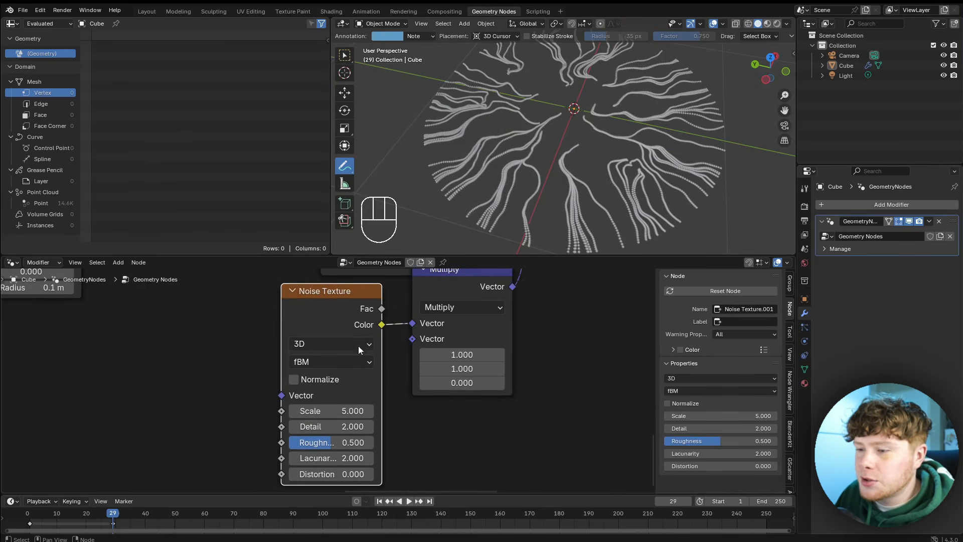
Set the Noise Texture's Detail to 0 and its Scale to 9.
middle_click_drag(401, 409, 374, 405)
left_click_drag(287, 303, 283, 291)
middle_click_drag(348, 387, 377, 385, "ctrl")
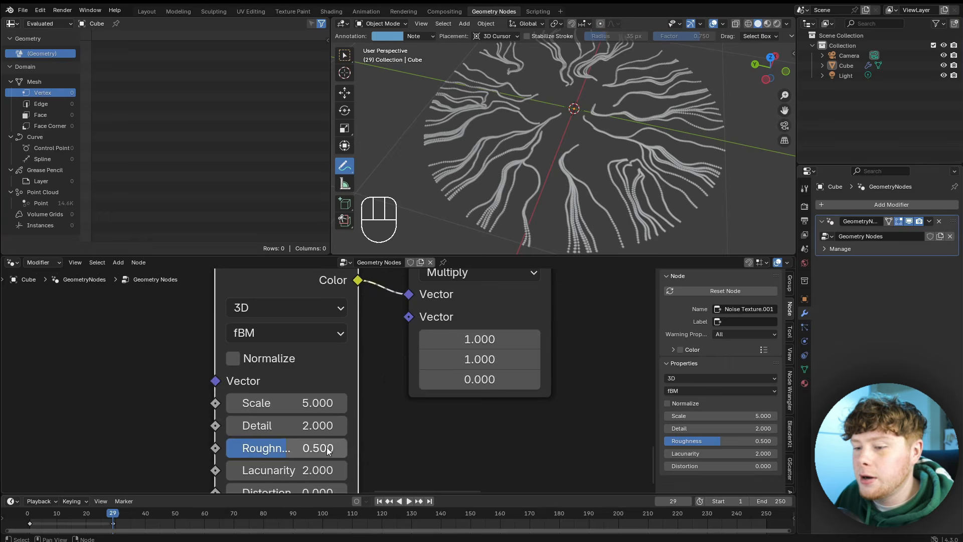
left_click_drag(301, 425, 278, 425)
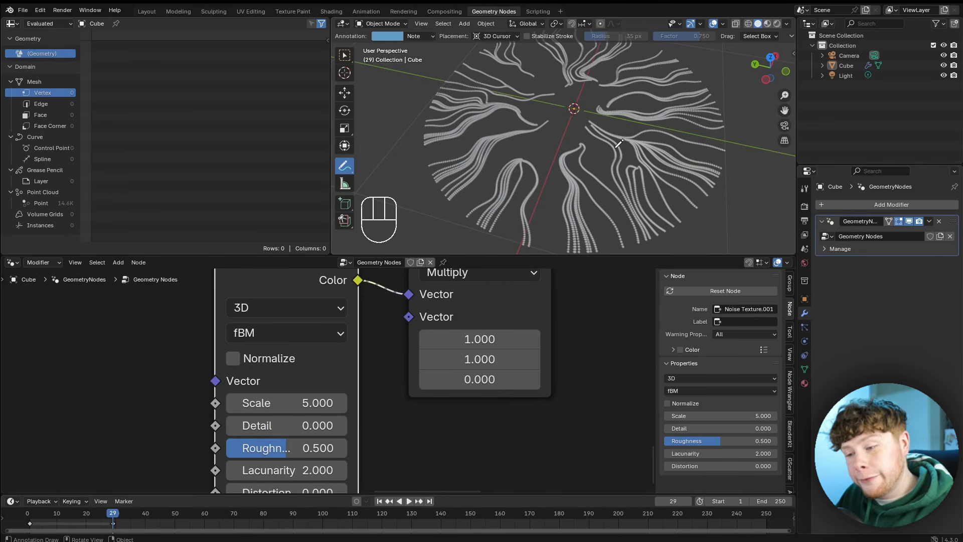
left_click(280, 402)
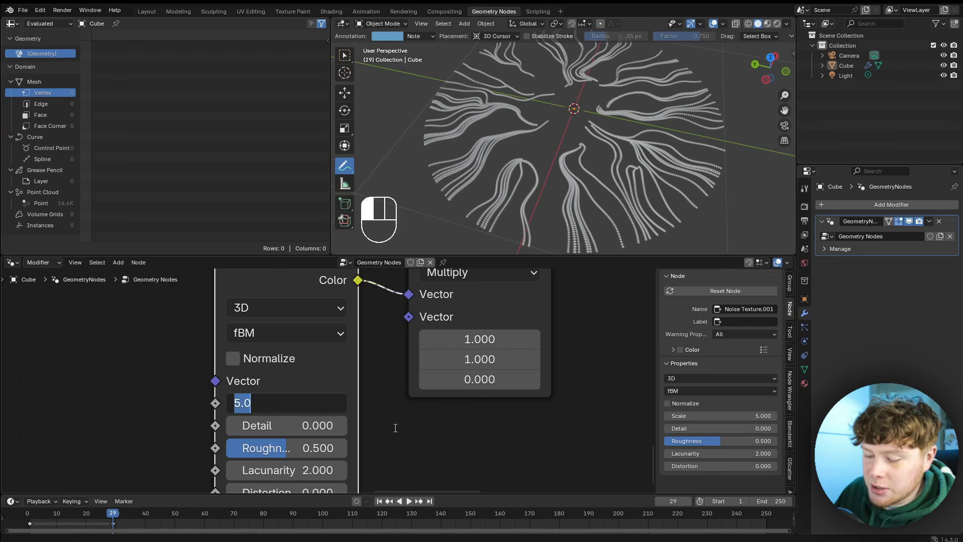
type("9")
key("Return")
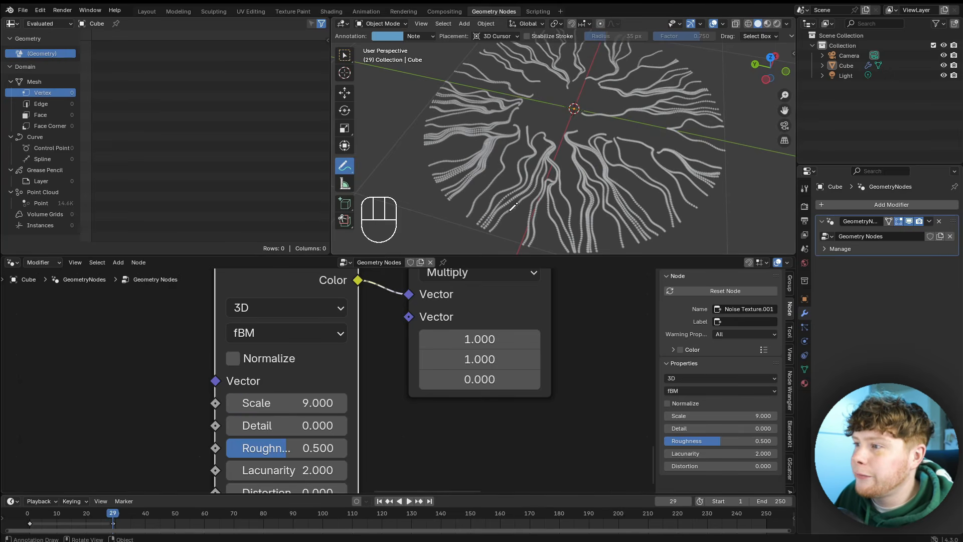
scroll(345, 419, "down", 3)
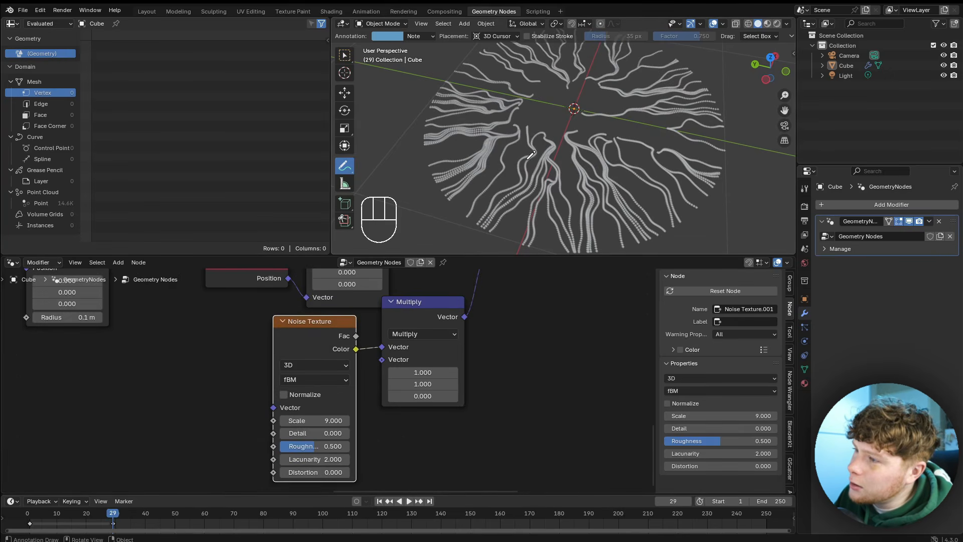
scroll(397, 351, "down", 3)
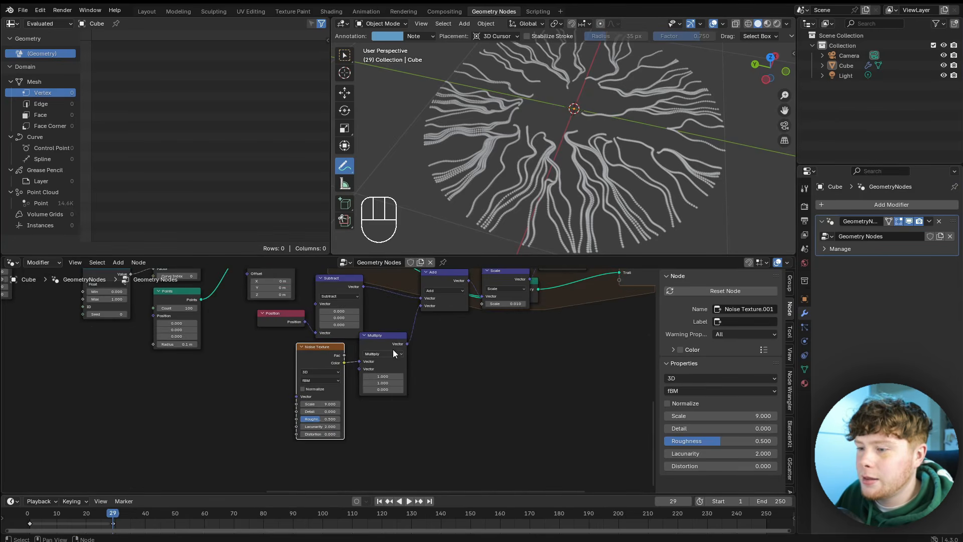
key("ctrl+space")
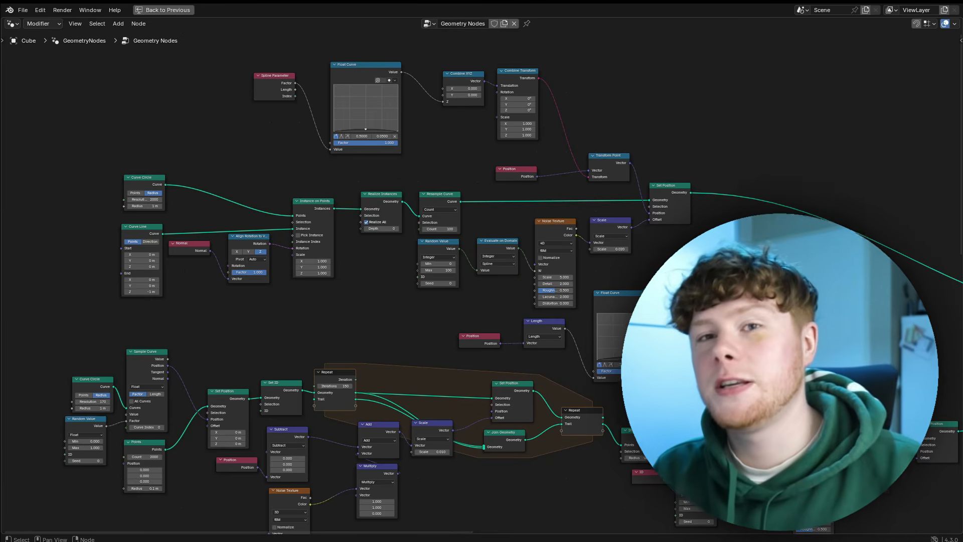
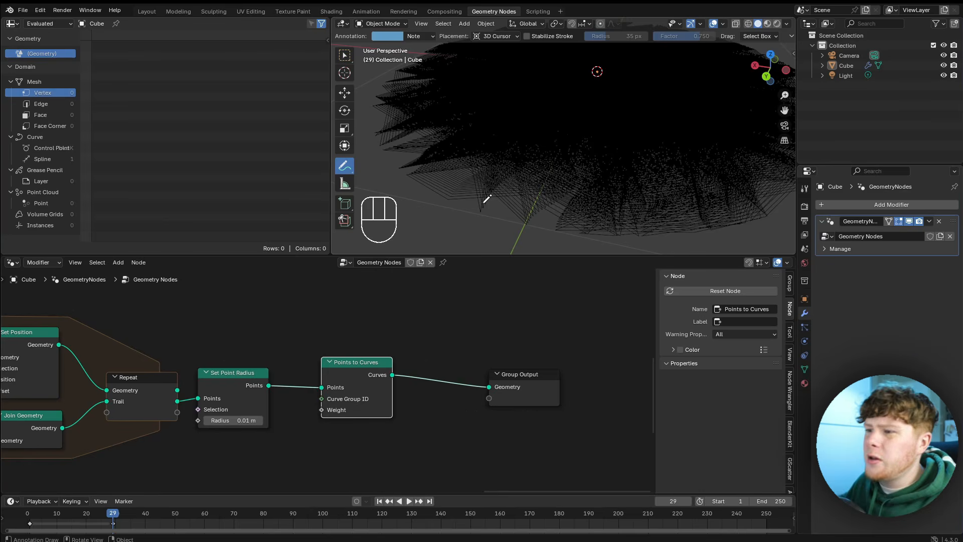
Add an ID node and connect it to the Curve Group ID input of Points to Curves.
left_click_drag(368, 396, 378, 397)
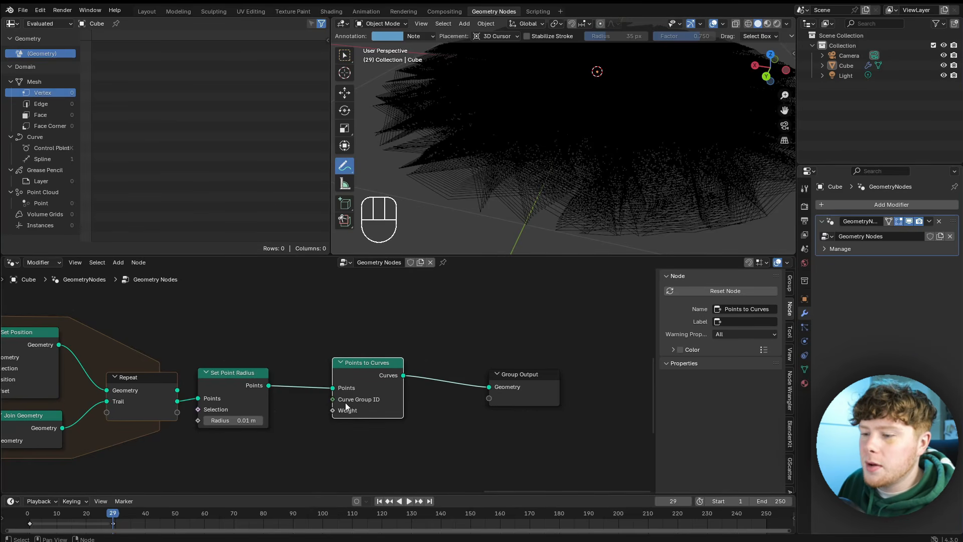
key("m")
scroll(481, 241, "up", 5)
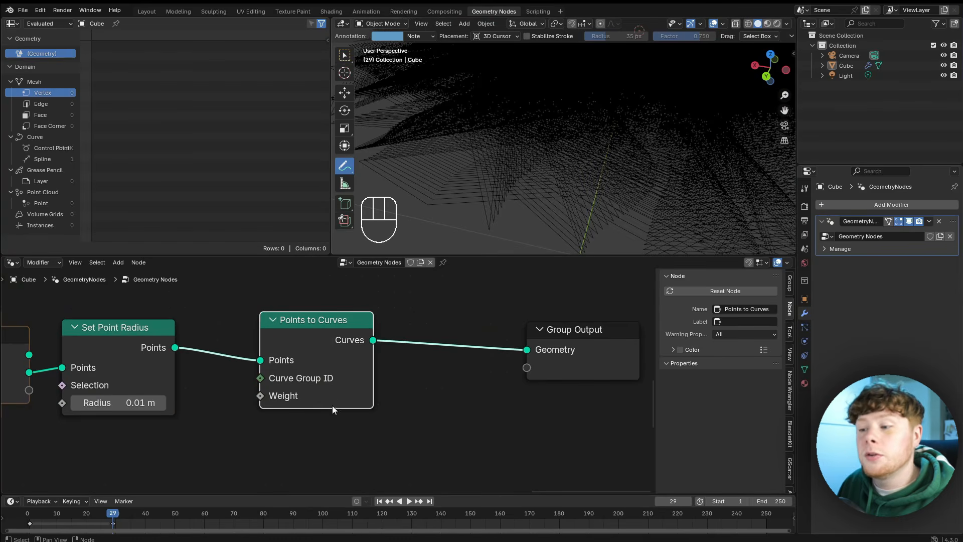
left_click_drag(309, 355, 374, 364)
middle_click_drag(336, 391, 460, 348)
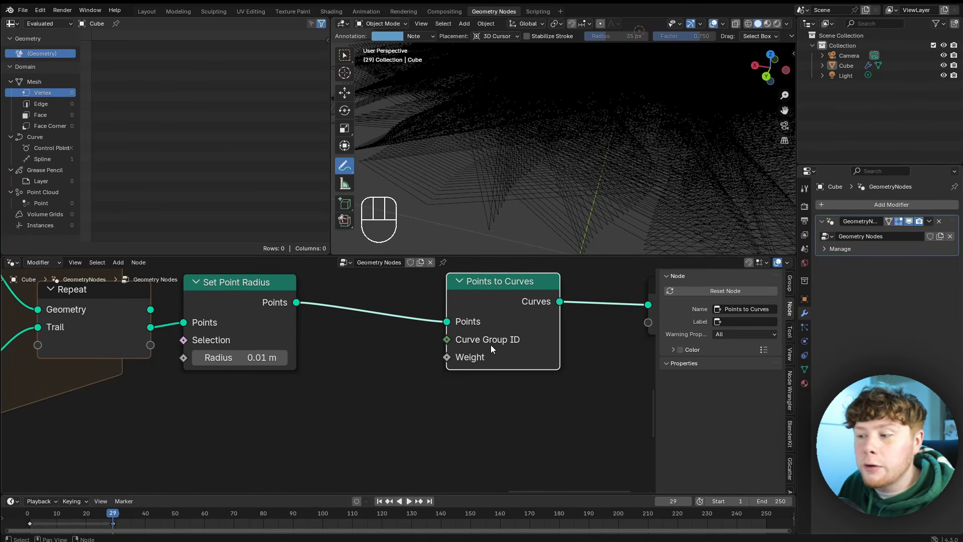
key("shift+a")
type("id")
key("Return")
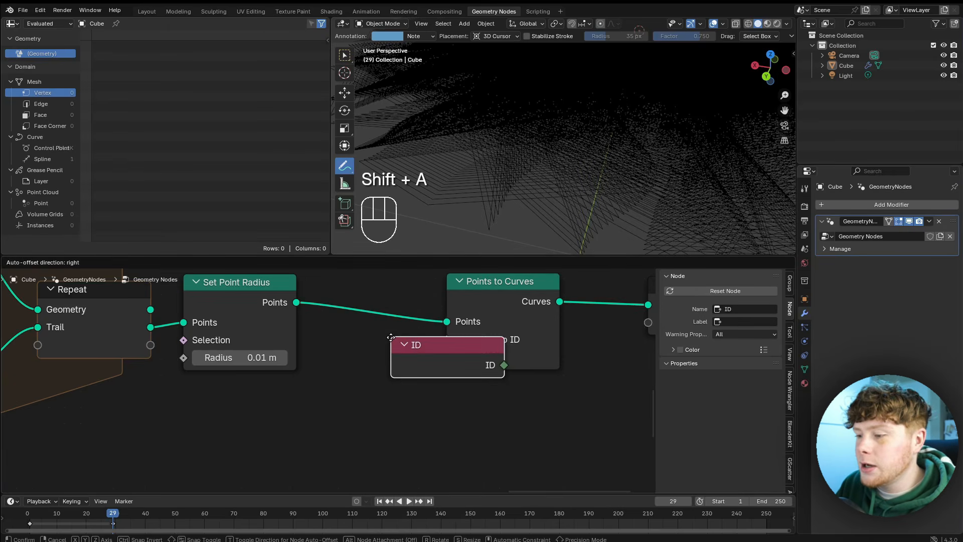
left_click(232, 367)
left_click_drag(346, 395, 452, 339)
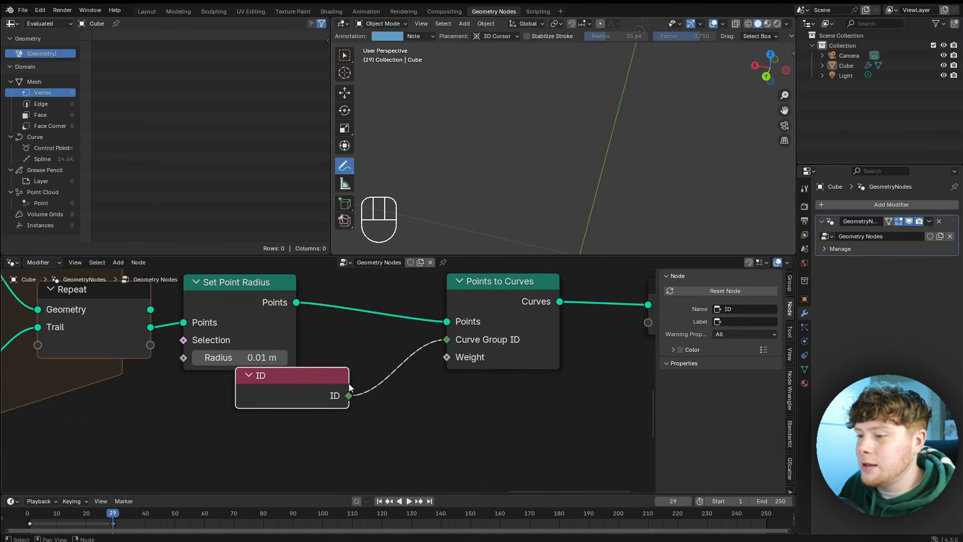
Temporarily mute the Points to Curves node to examine the individual trail points up close, and re-enable it.
left_click_drag(331, 384, 419, 407)
middle_click_drag(593, 136, 581, 183, "shift")
left_click_drag(389, 408, 295, 398)
left_click(524, 344)
key("m")
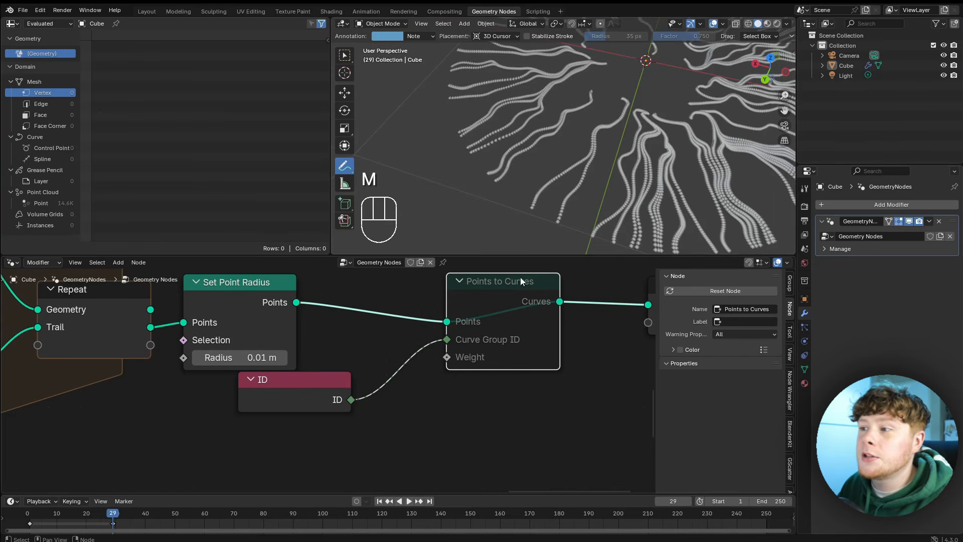
middle_click_drag(512, 201, 533, 193)
scroll(541, 181, "up", 4)
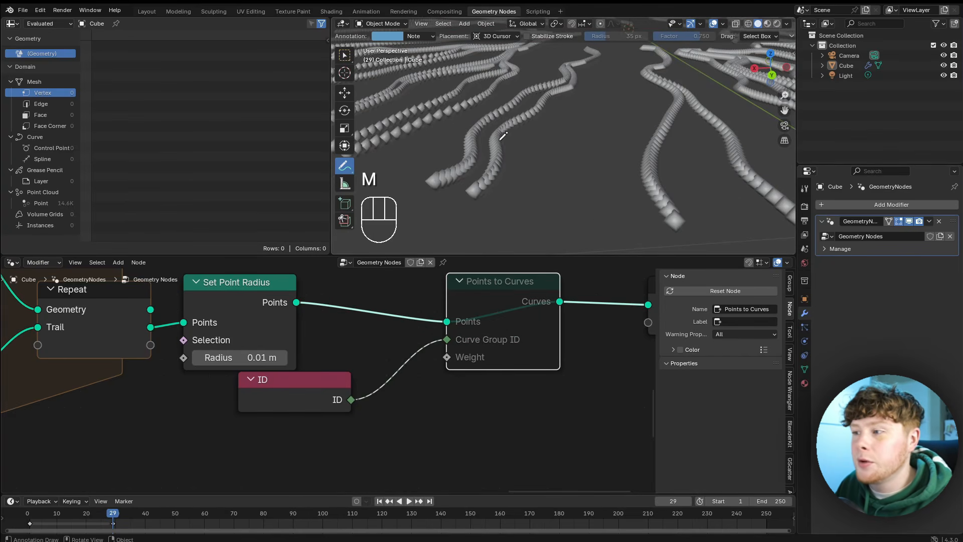
left_click_drag(311, 381, 257, 399)
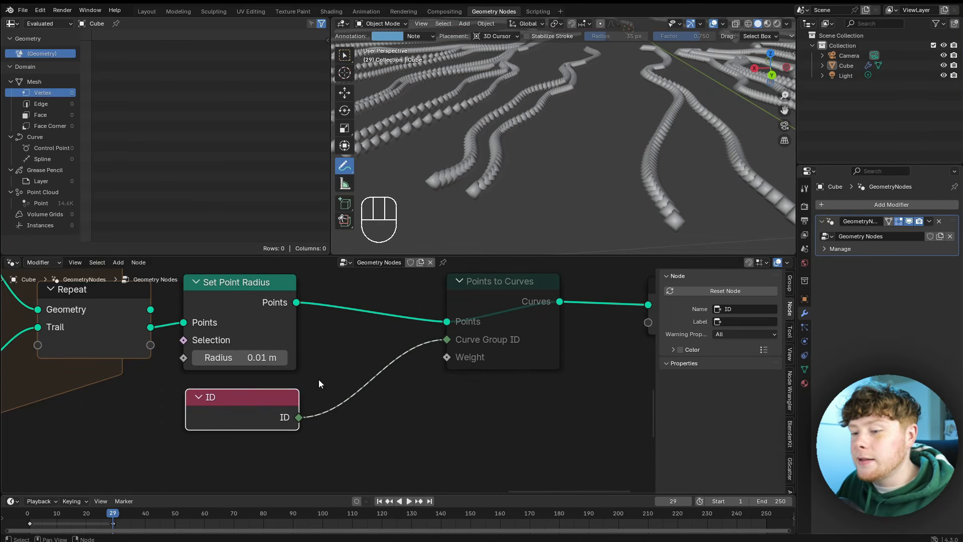
scroll(321, 380, "down", 2)
left_click(465, 327)
key("m")
Insert a Set ID node between the point-scattering Set Position node and the Repeat zone input.
scroll(452, 348, "down", 2)
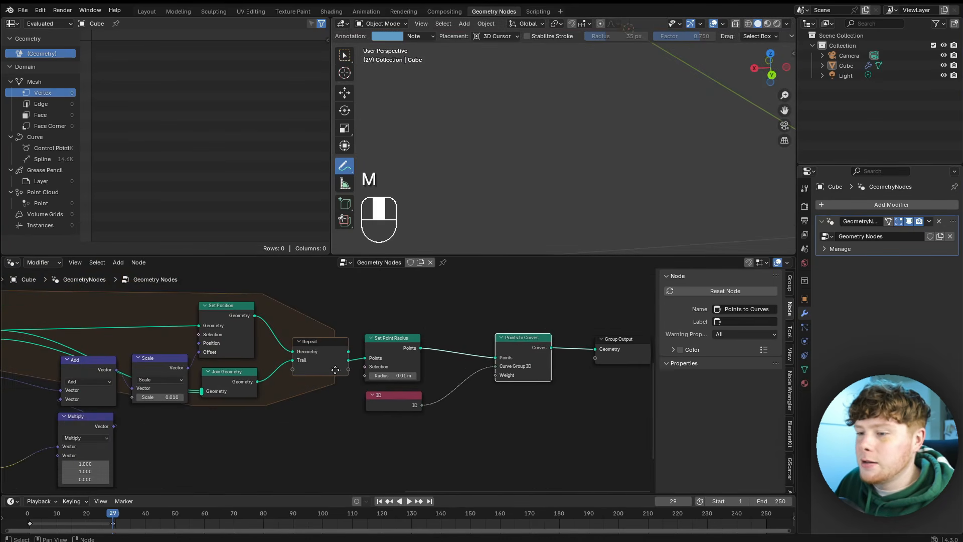
scroll(135, 393, "down", 1)
middle_click_drag(132, 393, 406, 353)
scroll(406, 354, "up", 4)
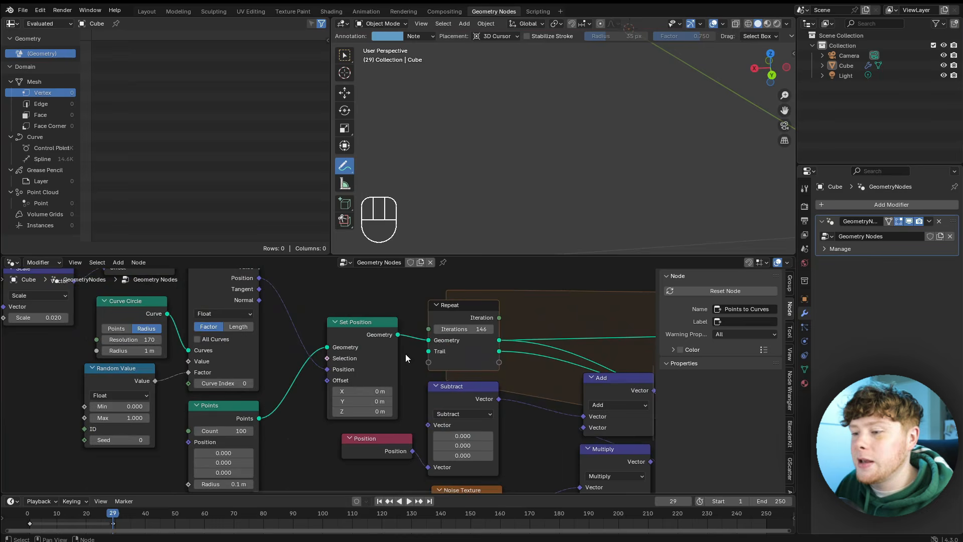
key("shift+a")
type("set id")
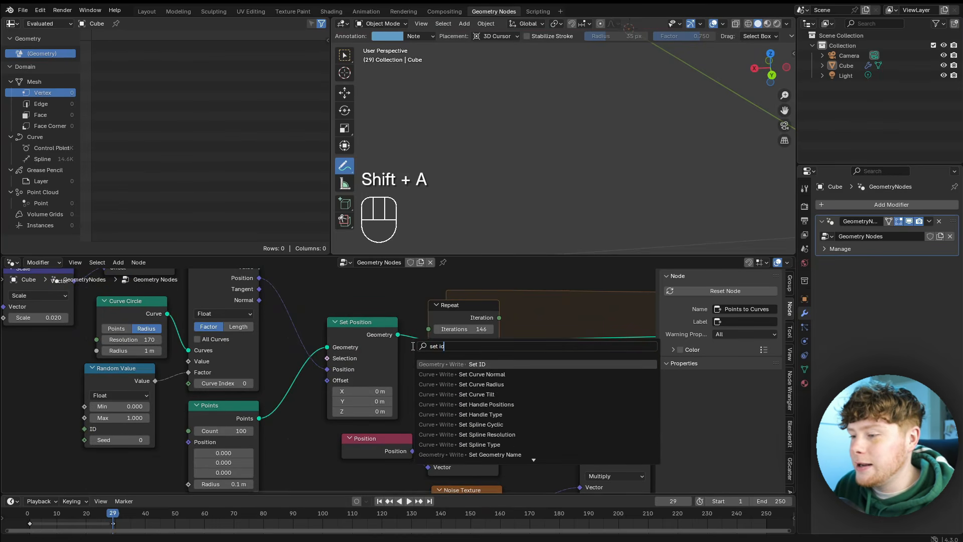
key("Return")
left_click(417, 302)
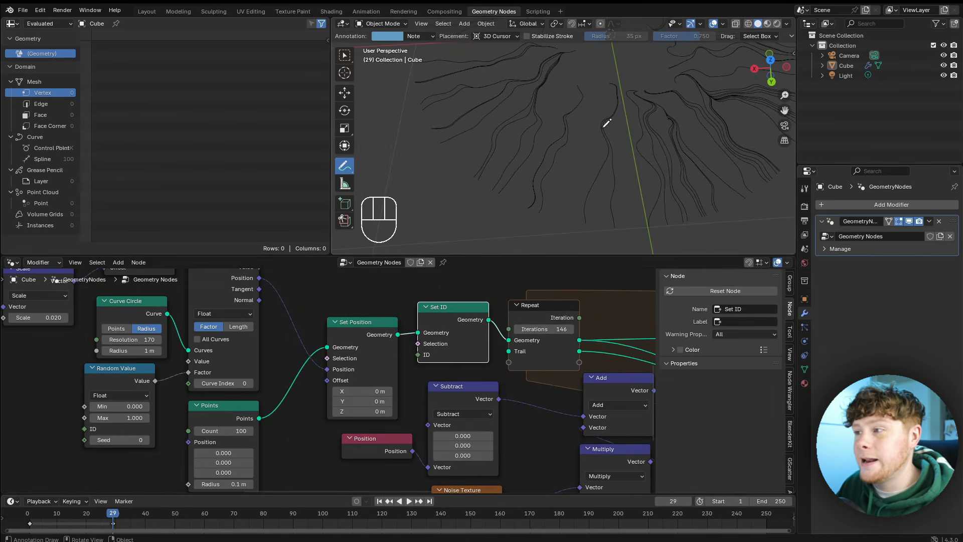
Examine the separated trail curves up close and from above, along with the Repeat zone's node chain.
scroll(601, 191, "down", 1)
middle_click_drag(602, 191, 507, 160, "shift")
scroll(615, 184, "up", 2)
middle_click_drag(507, 160, 489, 183, "shift")
scroll(591, 365, "down", 6)
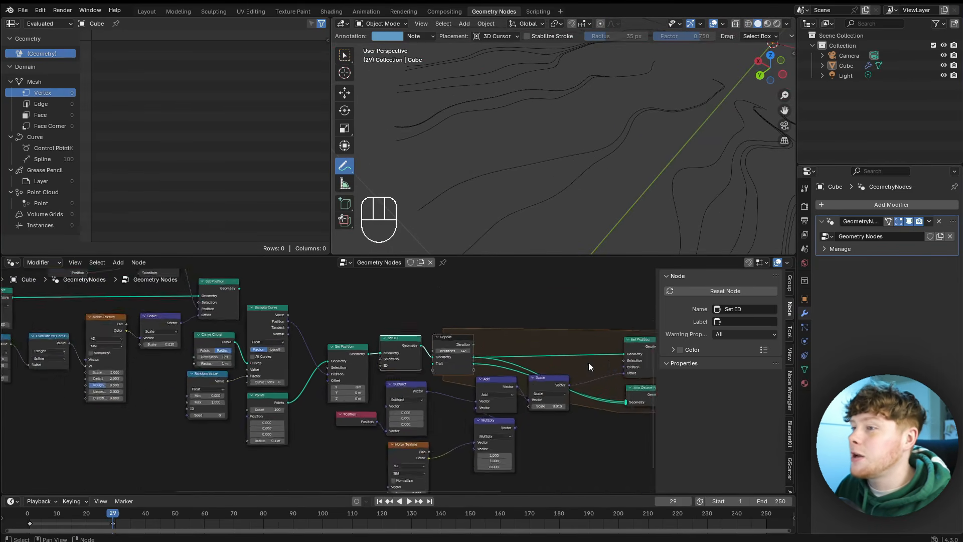
middle_click_drag(591, 365, 321, 379)
scroll(361, 386, "up", 3)
middle_click_drag(546, 176, 539, 236)
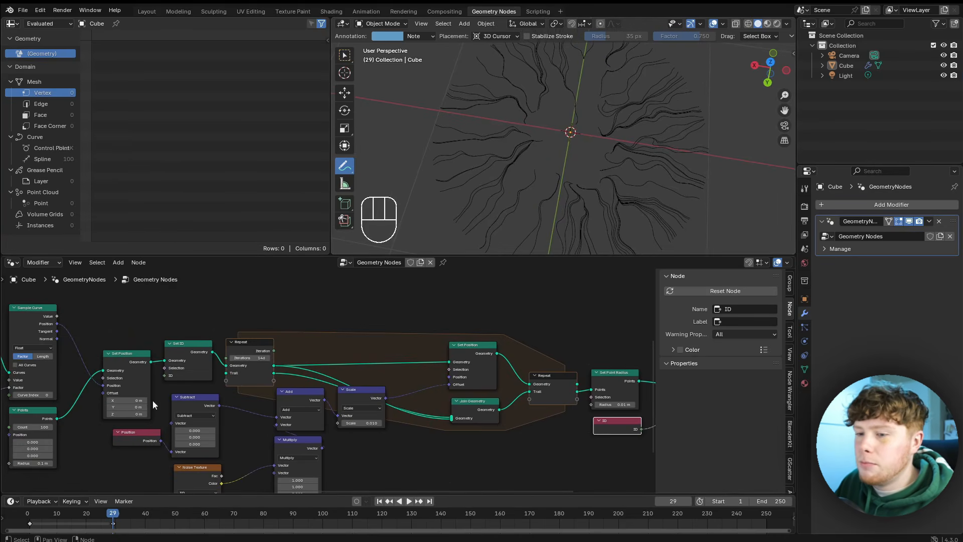
Set the Points node's Count to 1000.
middle_click_drag(142, 401, 456, 399)
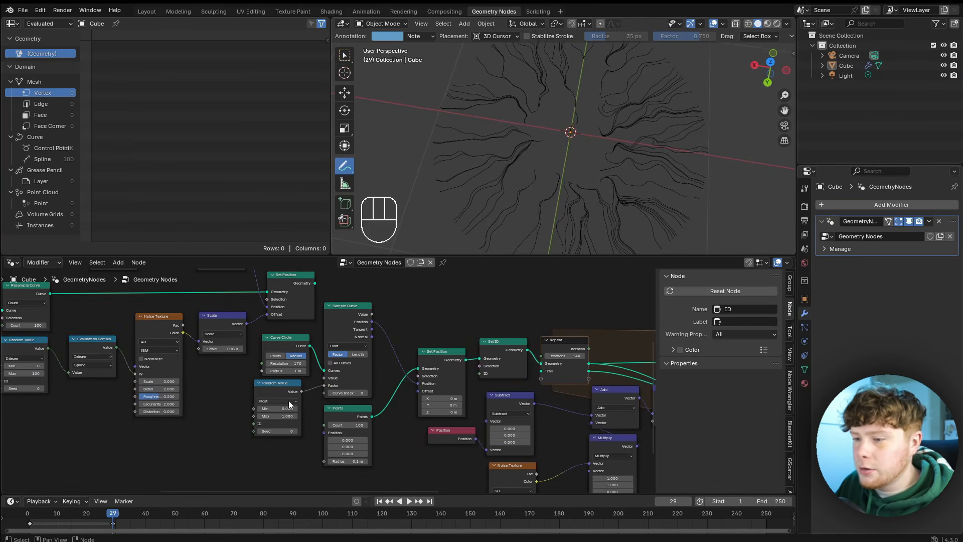
middle_click_drag(394, 430, 391, 372)
middle_click_drag(392, 372, 368, 346, "ctrl")
left_click_drag(317, 312, 311, 319)
left_click(313, 345)
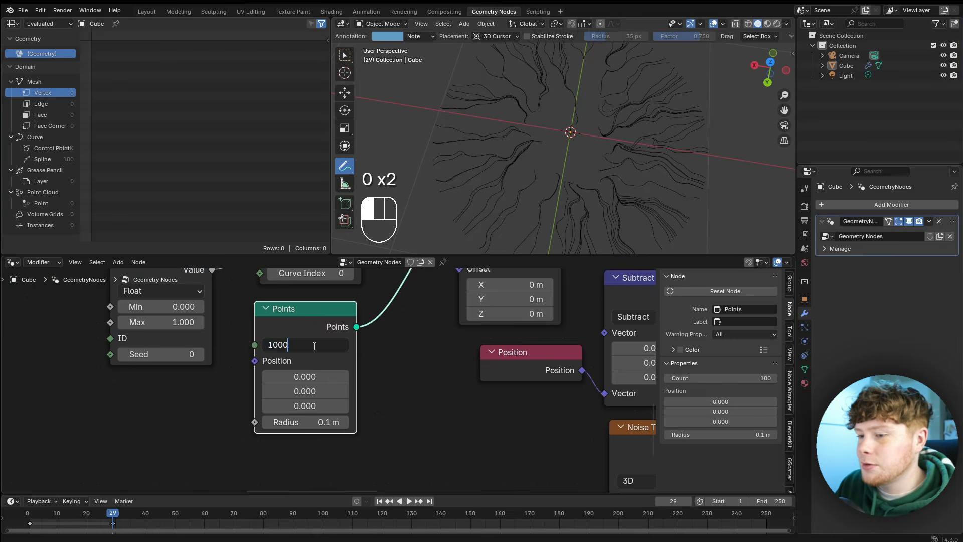
type("1000")
key("Return")
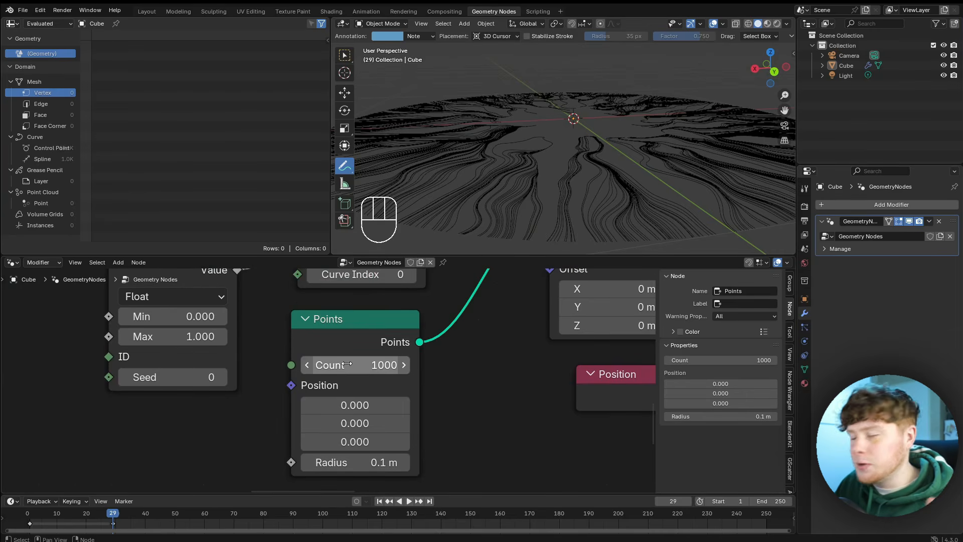
middle_click_drag(501, 332, 494, 346, "ctrl")
middle_click_drag(549, 138, 561, 179)
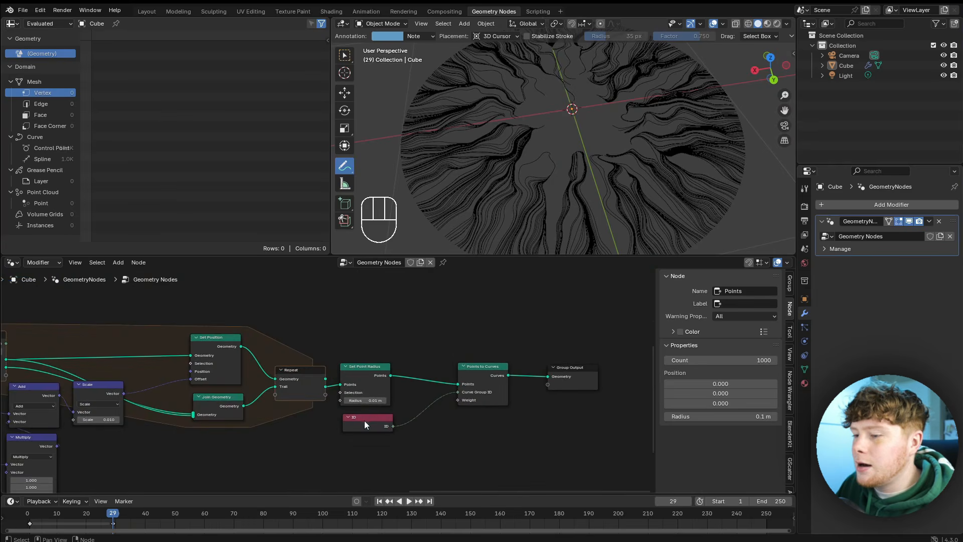
Move Points to Curves closer to Set Point Radius, and place the original radial line setup clear above the trail setup.
left_click_drag(446, 380, 418, 383)
scroll(351, 361, "down", 8)
middle_click_drag(351, 361, 559, 387)
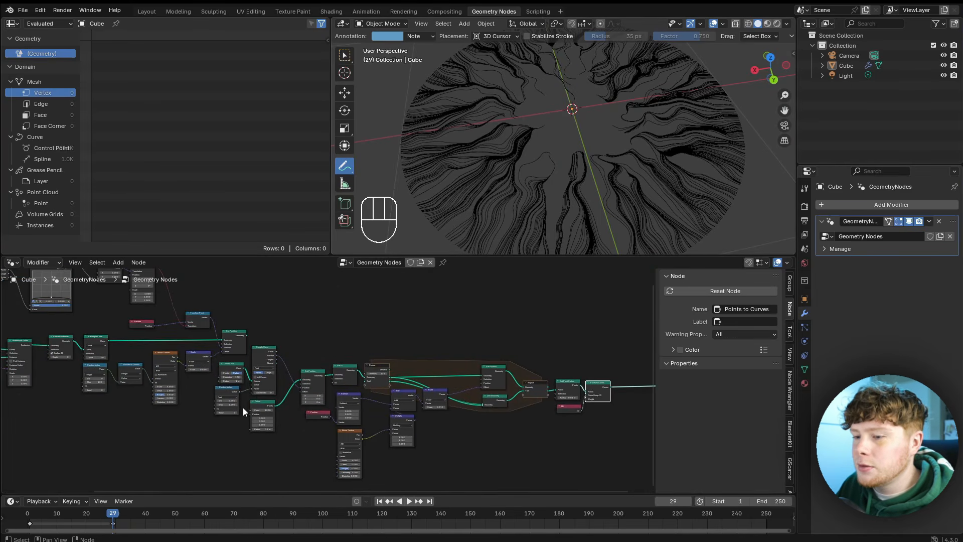
middle_click_drag(242, 409, 447, 441)
left_click_drag(107, 294, 386, 454)
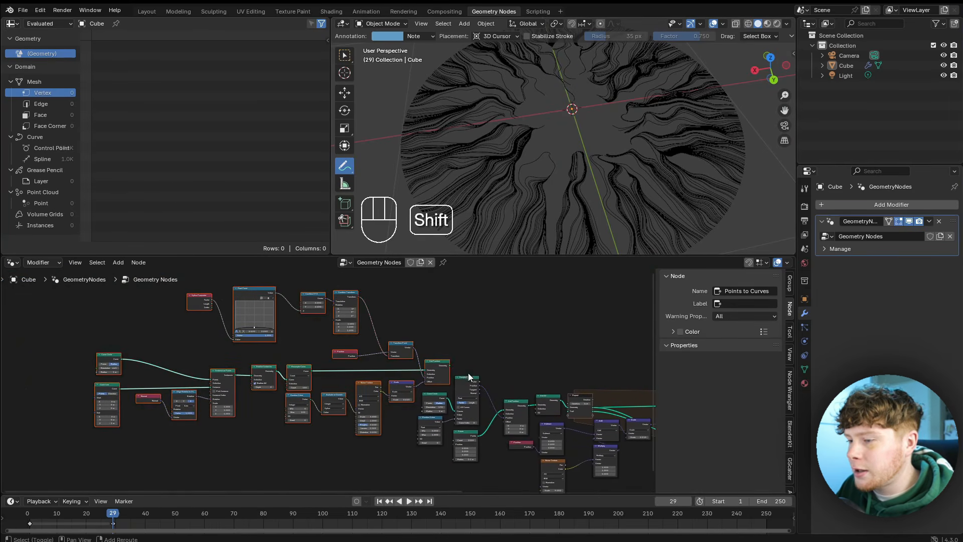
middle_click_drag(469, 391, 334, 439, "shift")
key("g")
left_click(614, 351)
middle_click_drag(614, 351, 444, 415)
Duplicate the arch and noise displacement nodes with their Set Position at the trail setup's end, moving Group Output beyond them.
left_click_drag(249, 411, 393, 454)
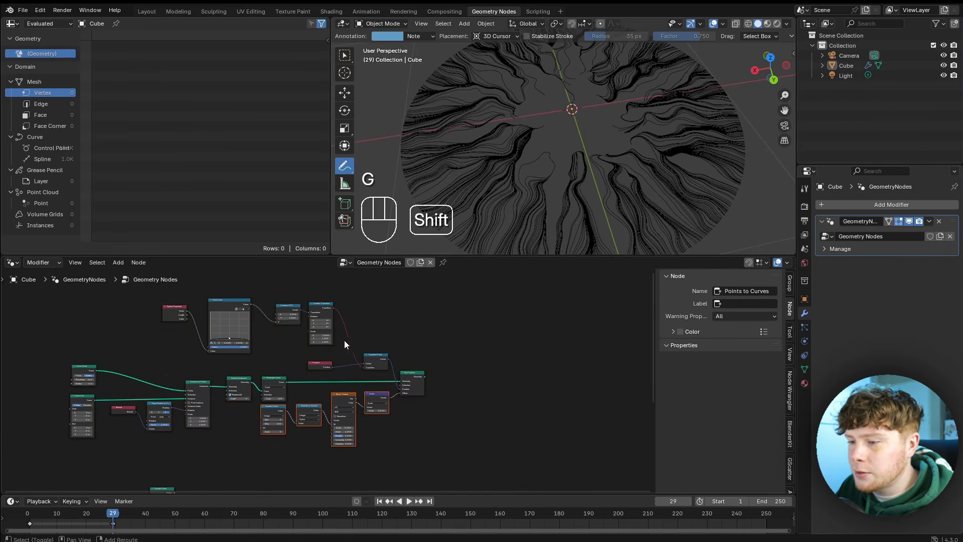
left_click_drag(323, 350, 463, 407, "shift")
left_click_drag(169, 284, 333, 334, "shift")
middle_click_drag(454, 187, 450, 136)
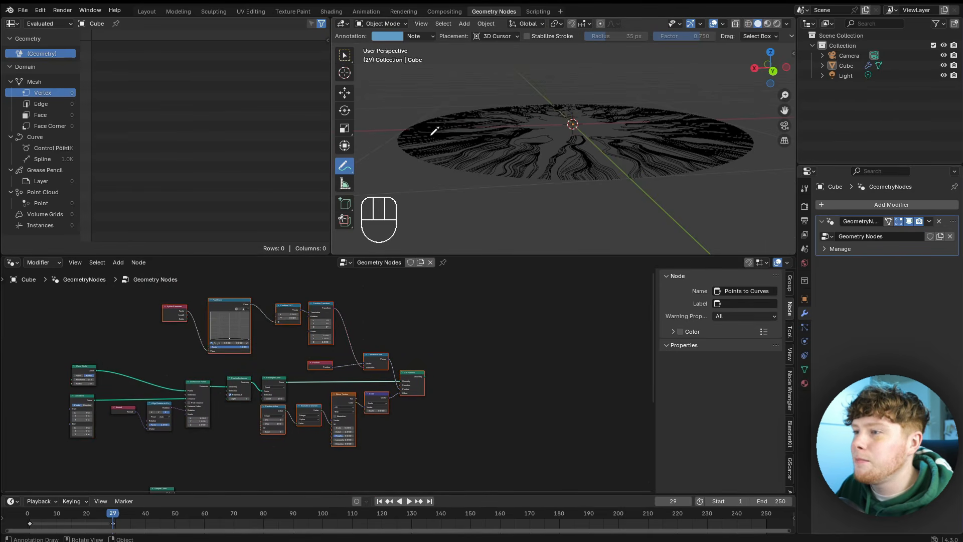
left_click_drag(531, 120, 462, 122, "ctrl")
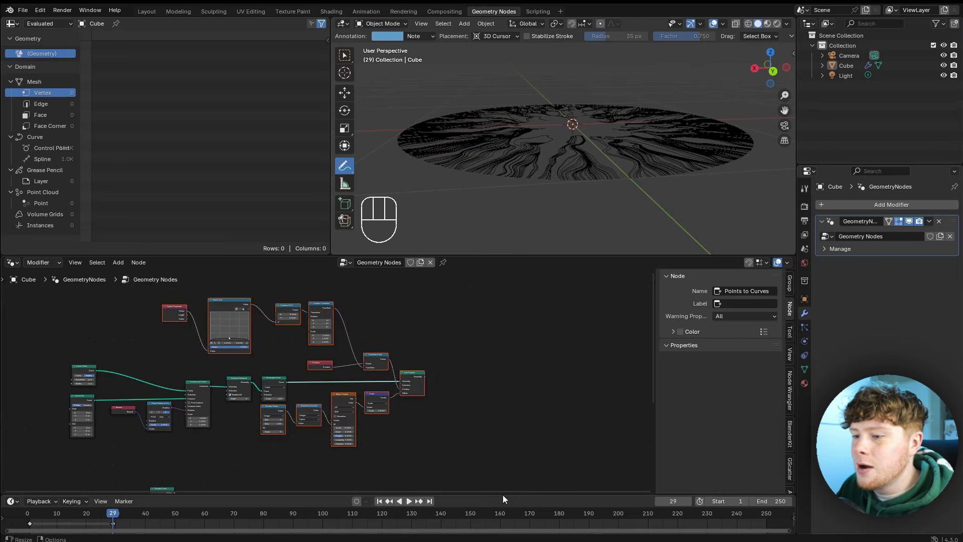
scroll(369, 381, "down", 2)
middle_click_drag(294, 377, 310, 392)
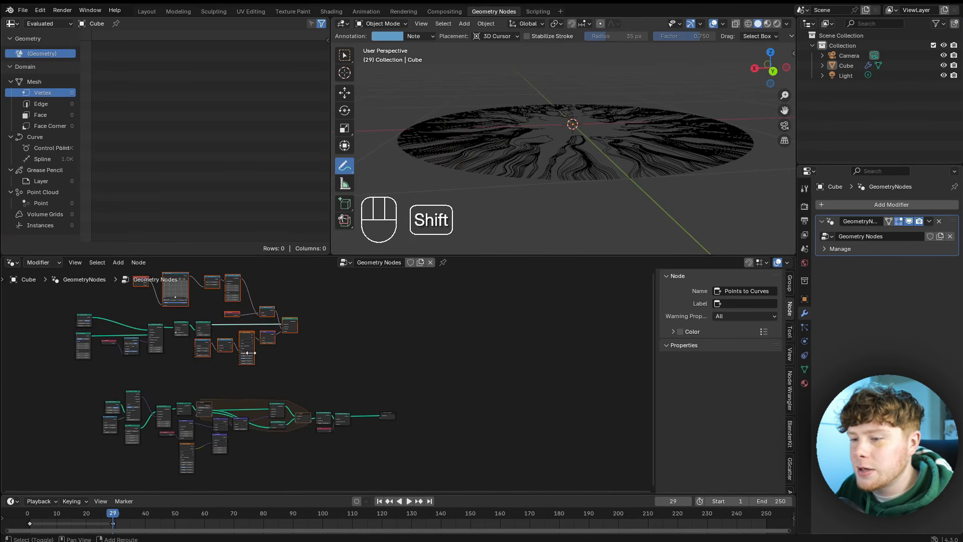
key("shift+d")
left_click(389, 442)
scroll(396, 443, "up", 9)
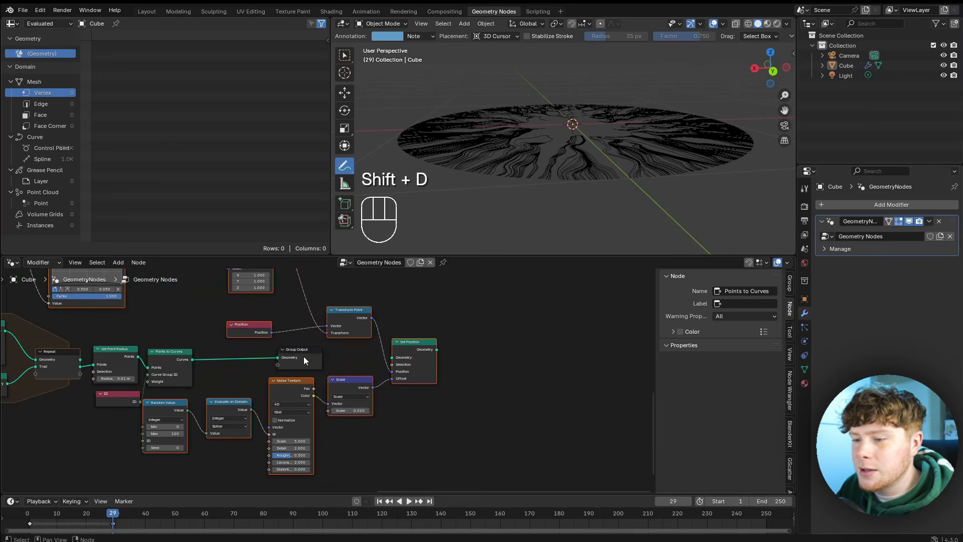
left_click_drag(303, 357, 496, 350)
middle_click_drag(568, 149, 496, 139)
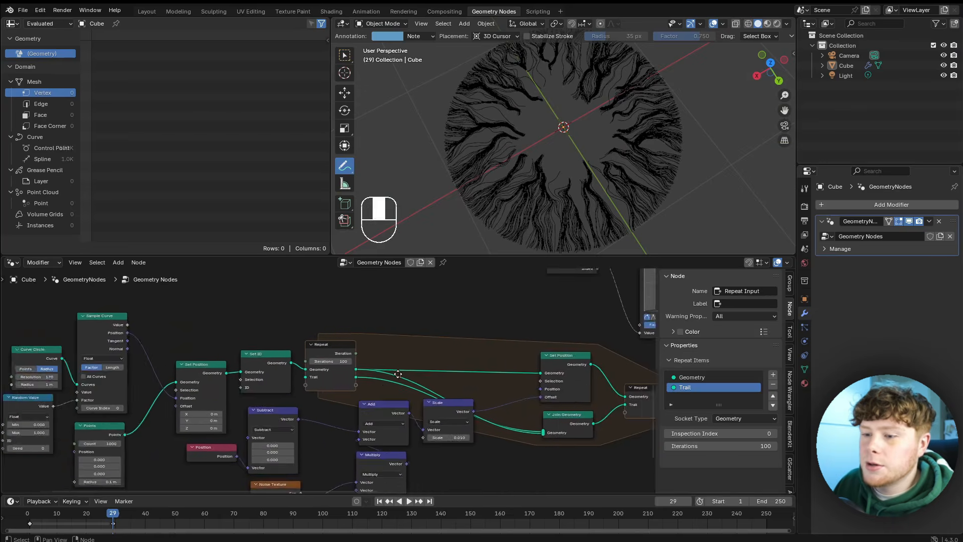
Set the Repeat zone's Iterations to 150.
scroll(346, 339, "up", 4)
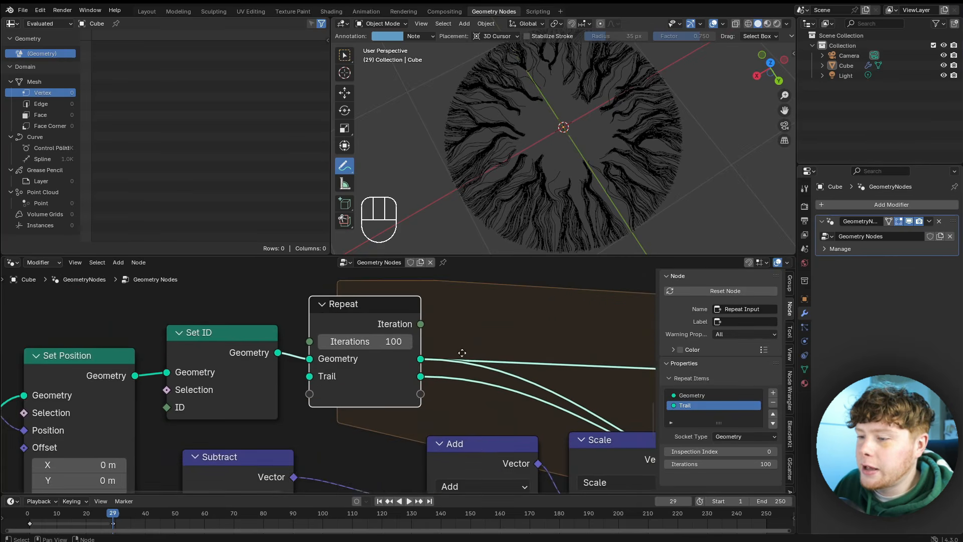
scroll(359, 399, "up", 1)
left_click(319, 382)
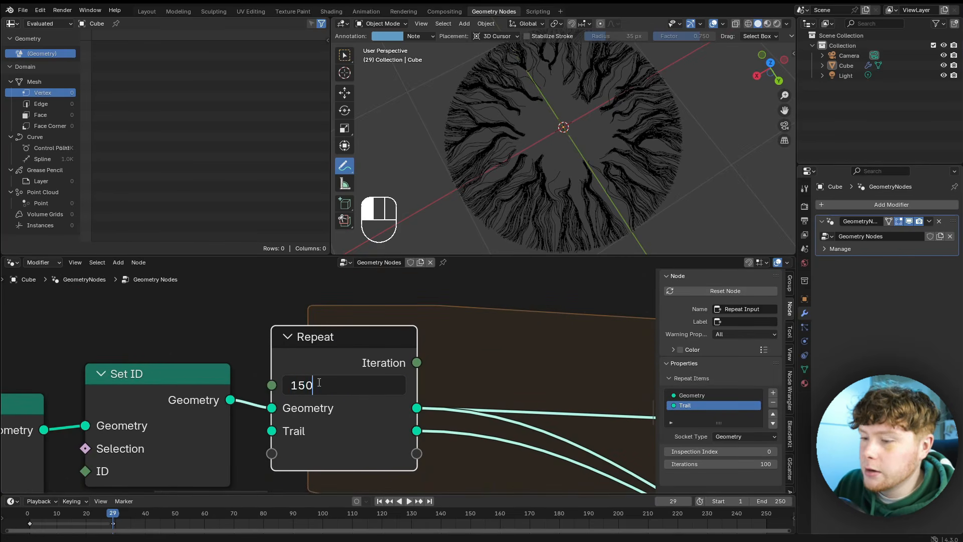
type("150")
key("Return")
scroll(523, 172, "up", 4)
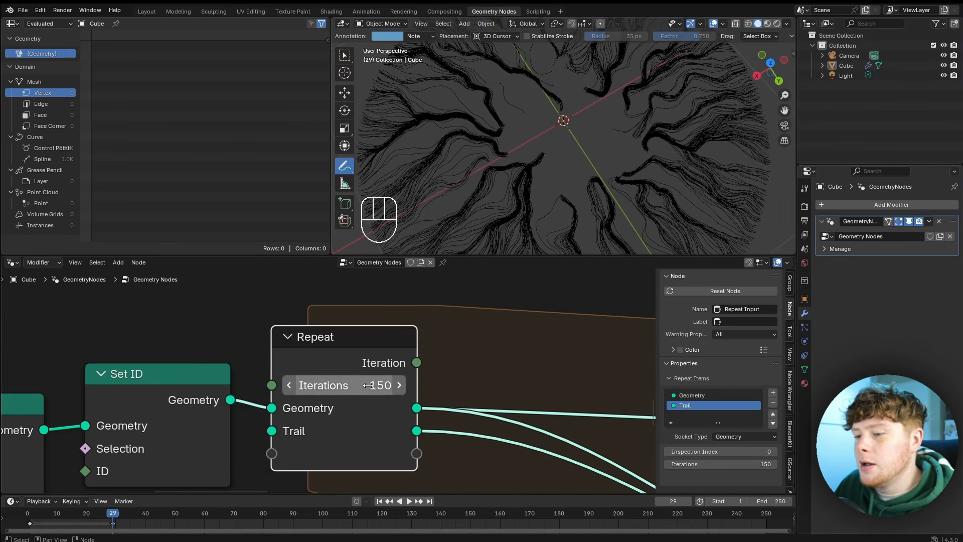
scroll(556, 174, "down", 4)
middle_click_drag(560, 148, 661, 202, "shift")
scroll(522, 360, "down", 8)
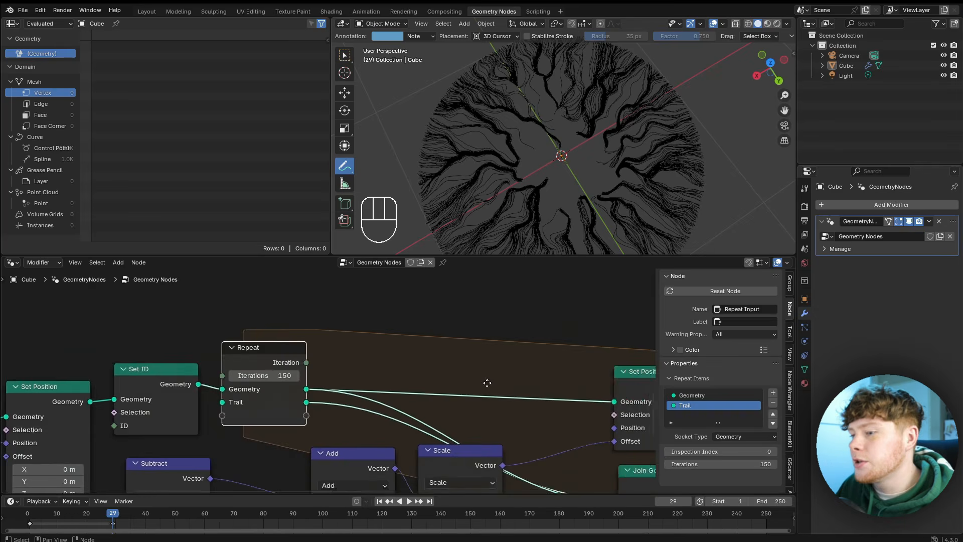
scroll(317, 377, "down", 3)
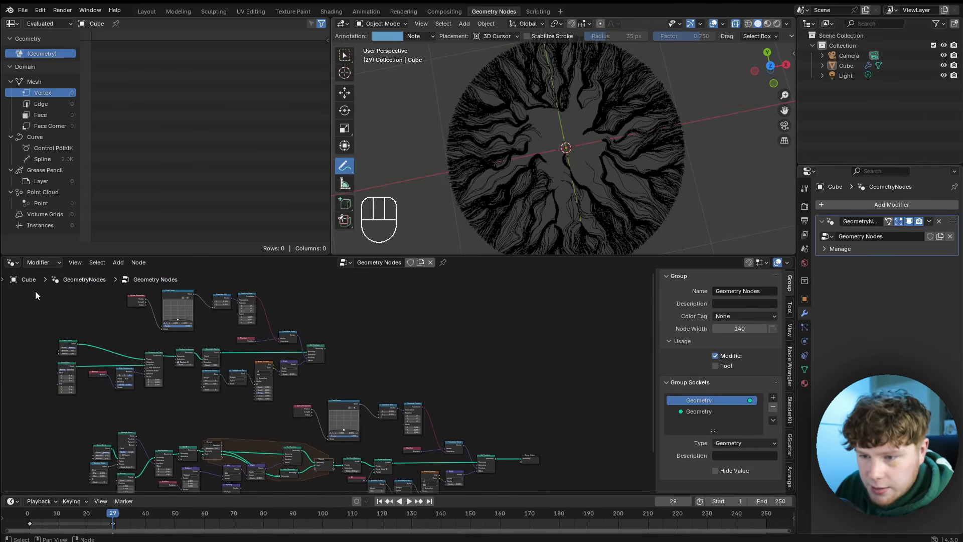
Line up the original radial line setup above the duplicated displacement nodes and move Group Output farther along.
left_click_drag(30, 283, 325, 401)
key("g")
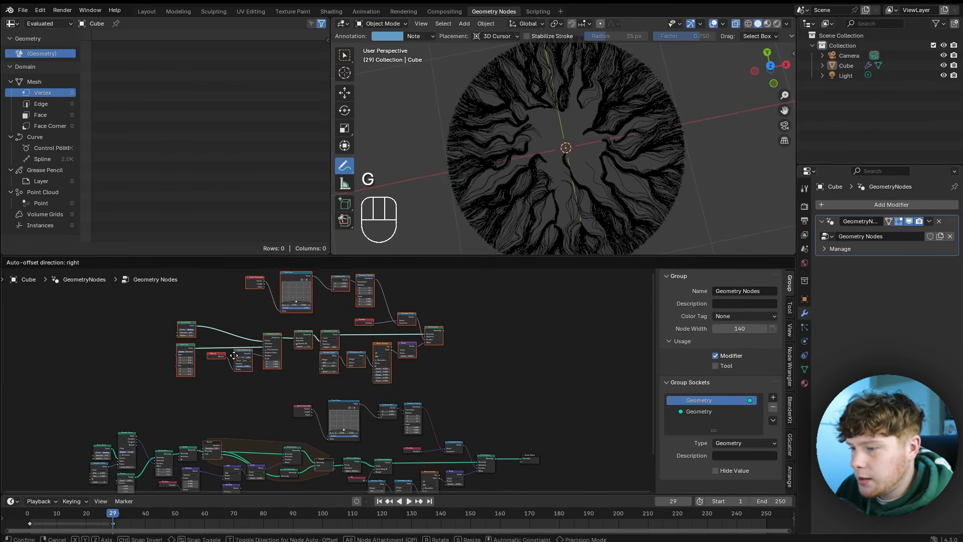
left_click(302, 364)
middle_click_drag(304, 364, 143, 351)
left_click(367, 442)
key("g")
left_click(387, 453)
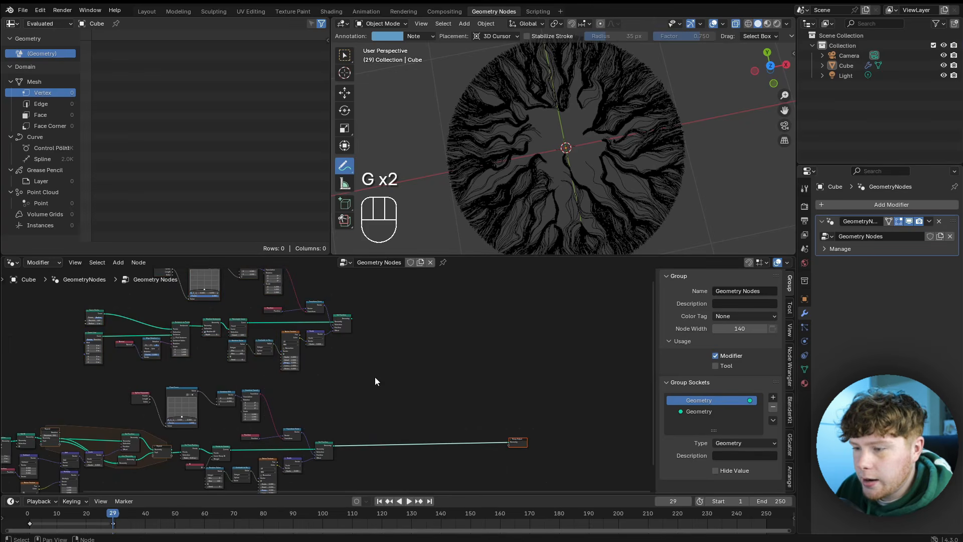
Merge the final Set Position outputs of both line setups with a Join Geometry node and reposition it.
scroll(380, 359, "up", 3)
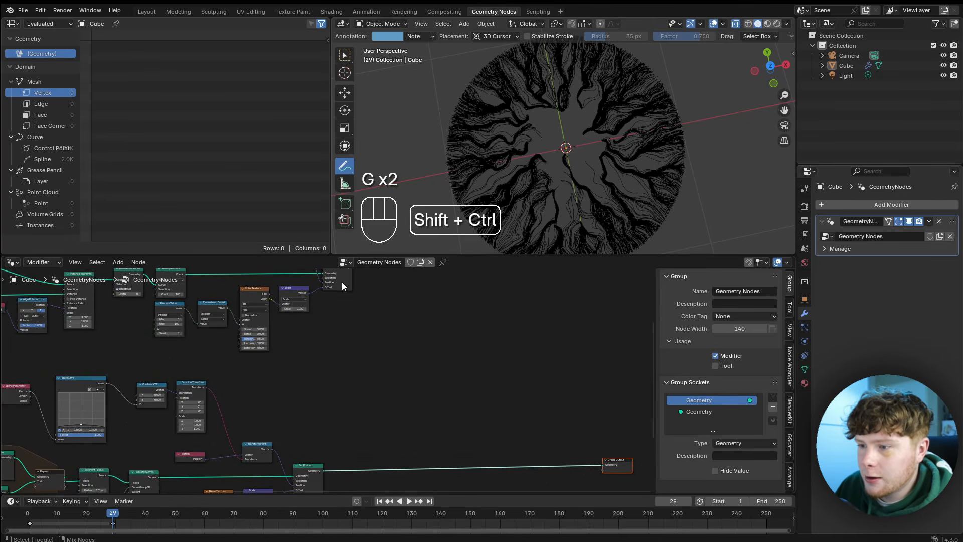
right_click_drag(341, 281, 316, 460, "ctrl+shift")
right_click_drag(314, 469, 315, 469, "ctrl+shift")
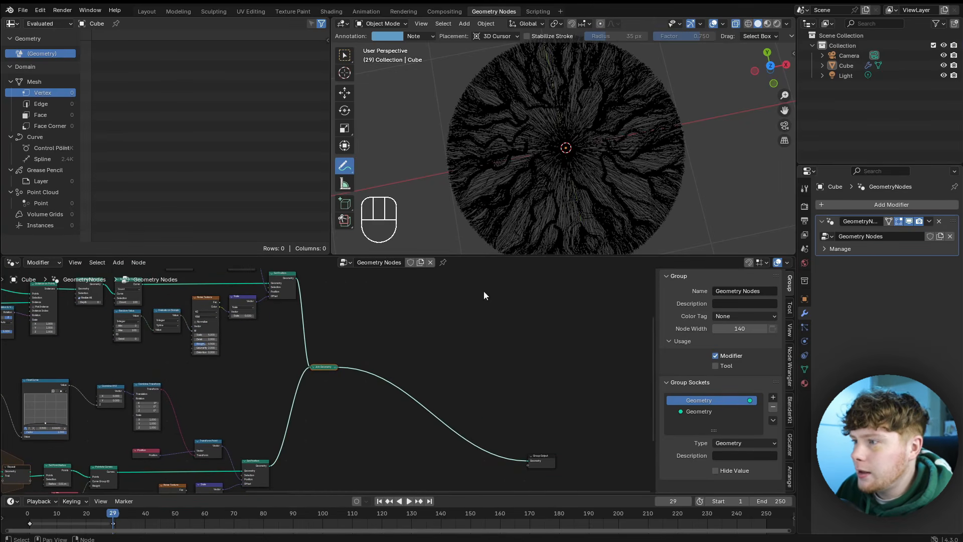
left_click_drag(313, 366, 366, 369)
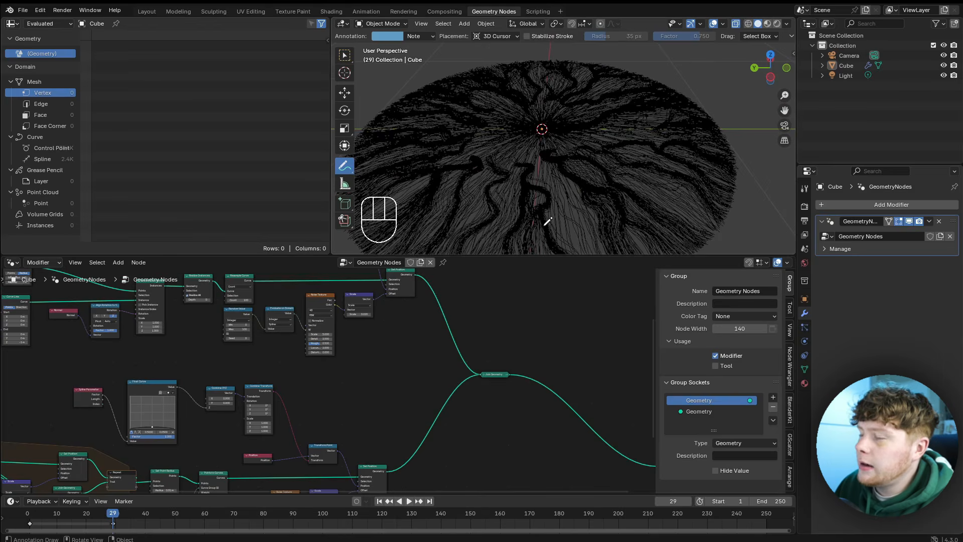
Examine the combined line disc from the side, up close and from above.
middle_click_drag(548, 215, 571, 146)
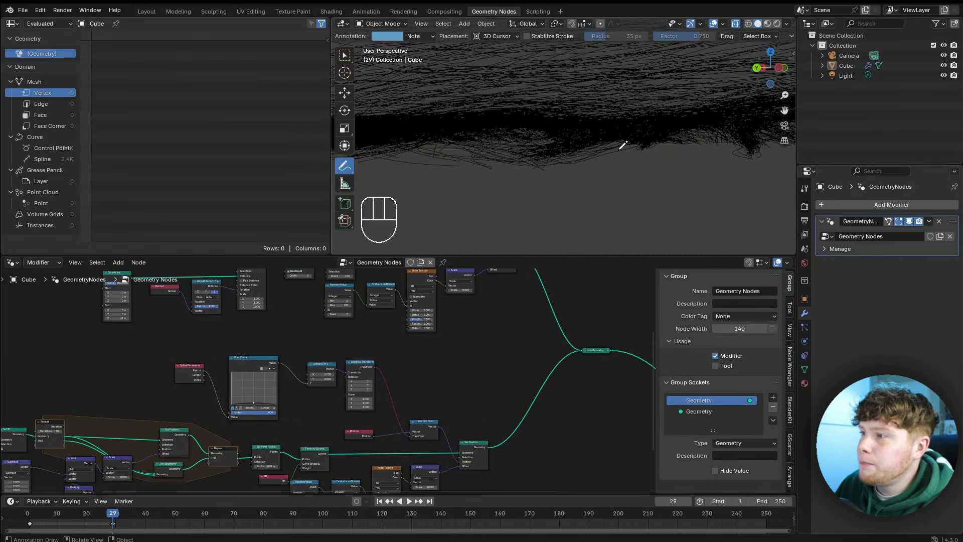
middle_click_drag(623, 145, 517, 120)
scroll(506, 199, "down", 2)
middle_click_drag(506, 199, 483, 216)
middle_click_drag(483, 216, 525, 212, "shift")
scroll(521, 154, "down", 2)
middle_click_drag(531, 167, 572, 168, "shift")
scroll(642, 152, "up", 3)
scroll(532, 206, "down", 1)
Reposition the trail setup's Float Curve and Spline Parameter nodes, and set the curve's middle point height to 0.06.
middle_click_drag(322, 381, 364, 337)
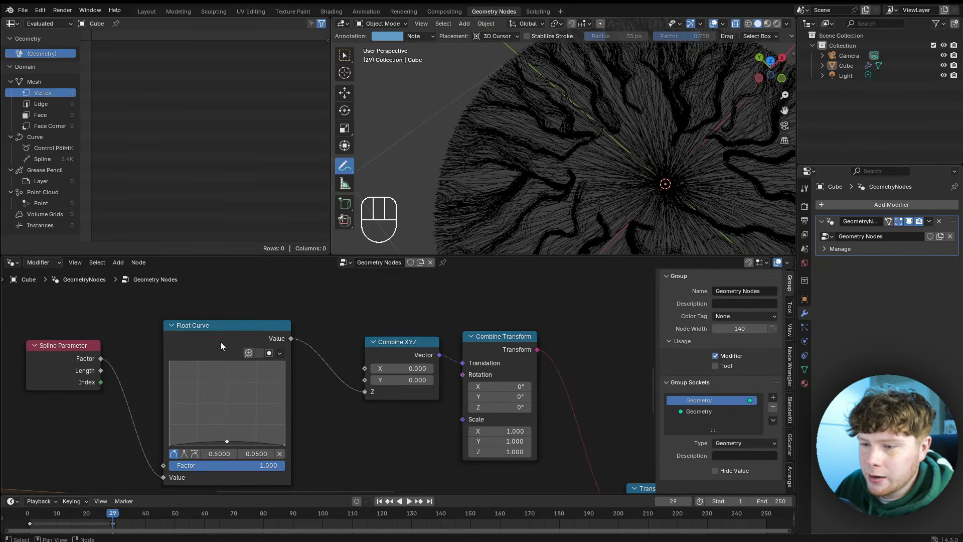
left_click_drag(221, 342, 229, 322)
left_click_drag(55, 371, 72, 359)
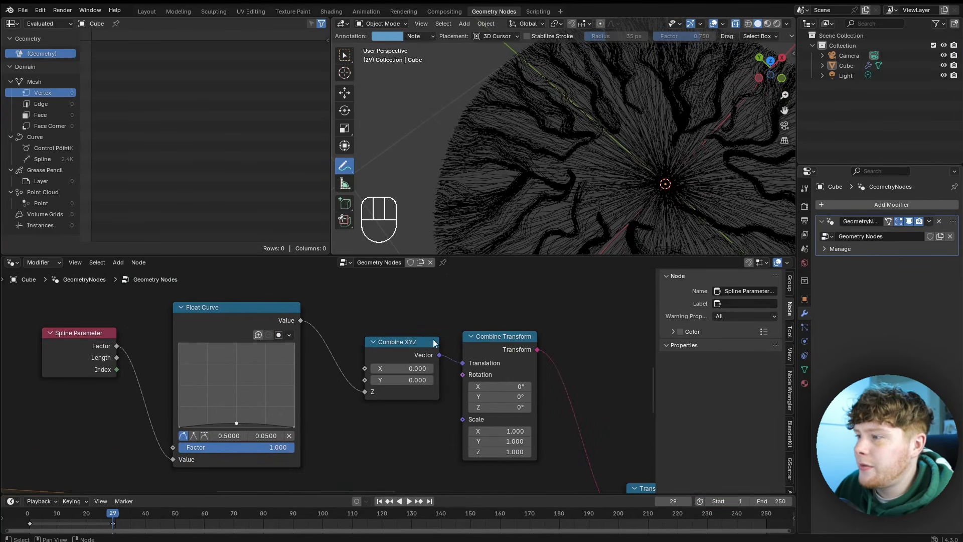
middle_click_drag(321, 434, 389, 409)
middle_click_drag(385, 430, 378, 412, "ctrl")
double_click(349, 429)
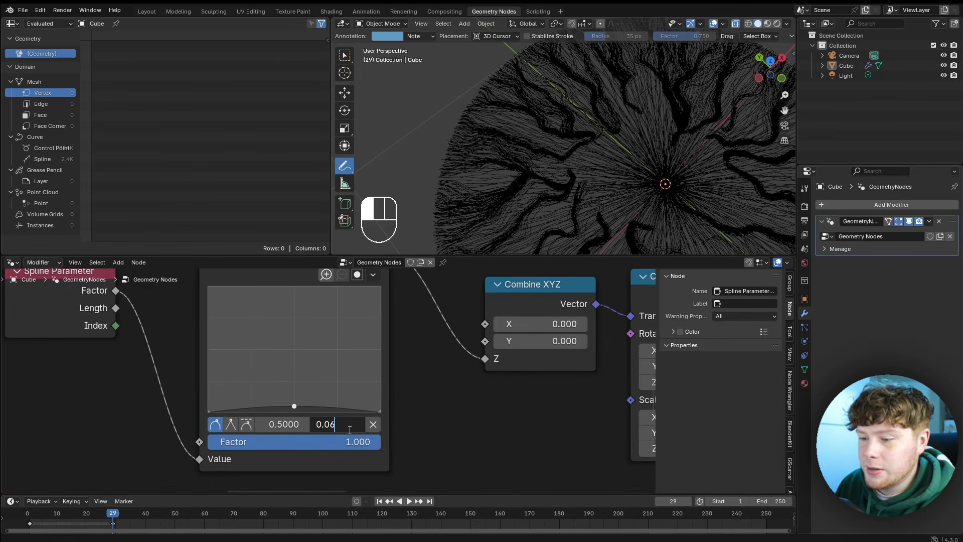
key("Return")
middle_click_drag(479, 193, 479, 136)
scroll(477, 133, "up", 4)
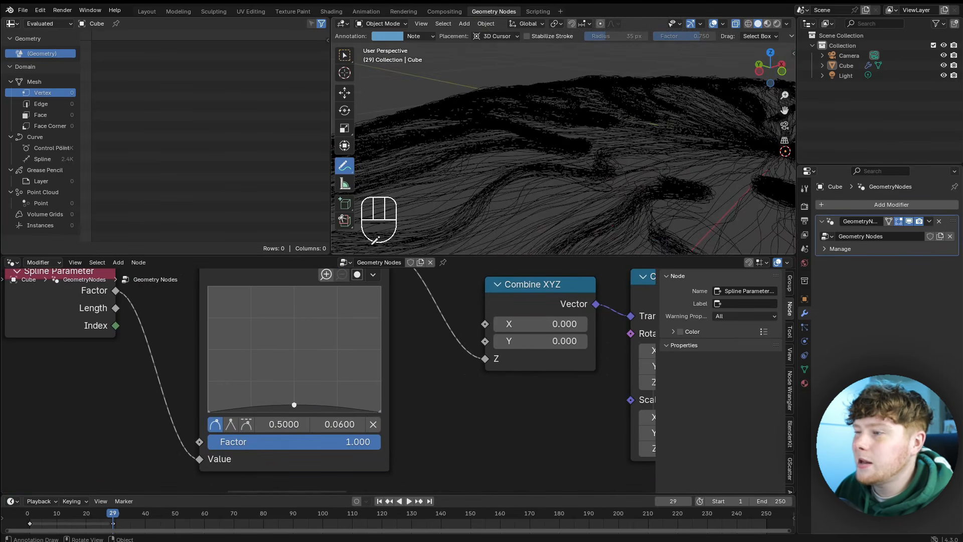
scroll(124, 368, "down", 4)
Move the trail setup's Spline Parameter node farther from the Float Curve.
middle_click_drag(222, 326, 325, 339)
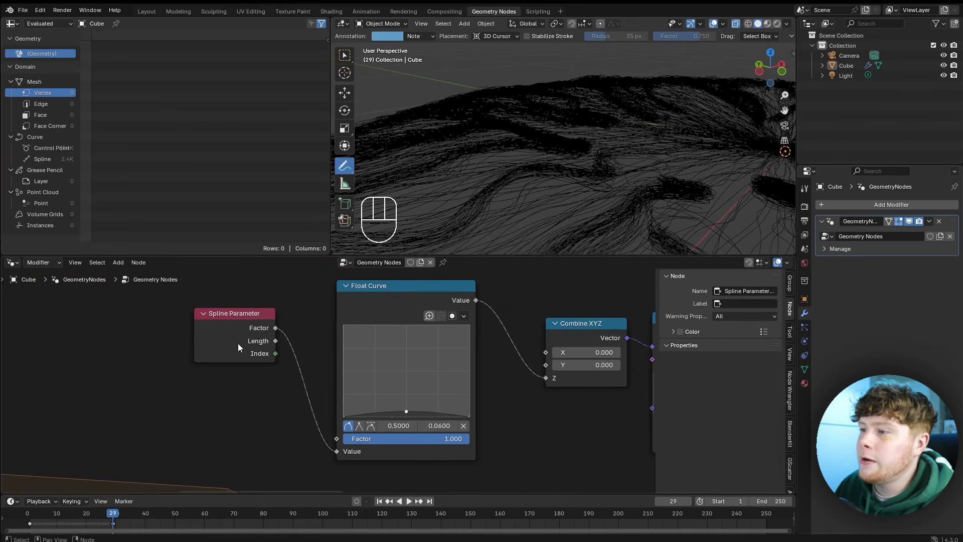
mouse_move(233, 339)
left_mouse_down()
mouse_move(225, 346)
mouse_move(219, 327)
left_mouse_up()
scroll(472, 215, "down", 5)
middle_click_drag(492, 223, 487, 271)
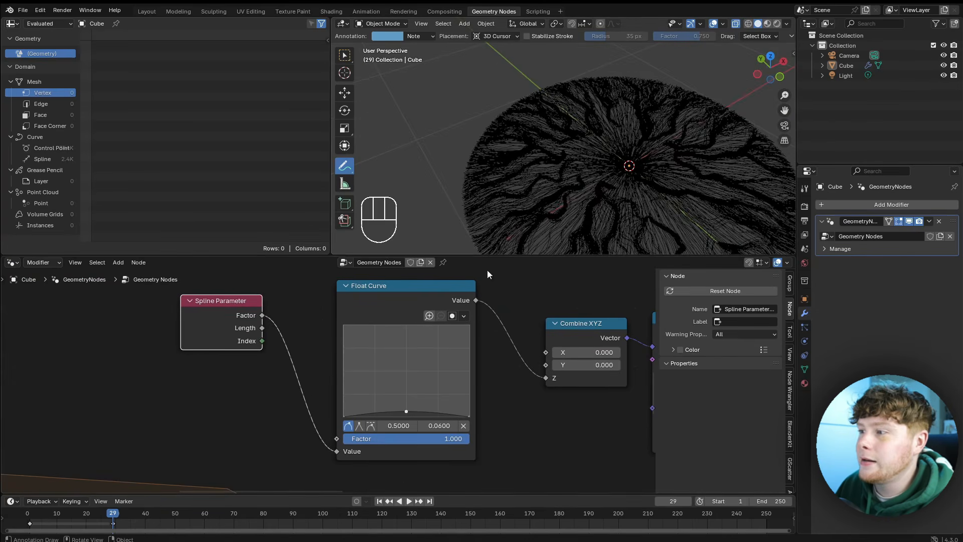
Annotate the disc from above, marking 0 at the trails' outer ends and 1 at a trail's inner end.
key("KP_7")
scroll(572, 176, "up", 4)
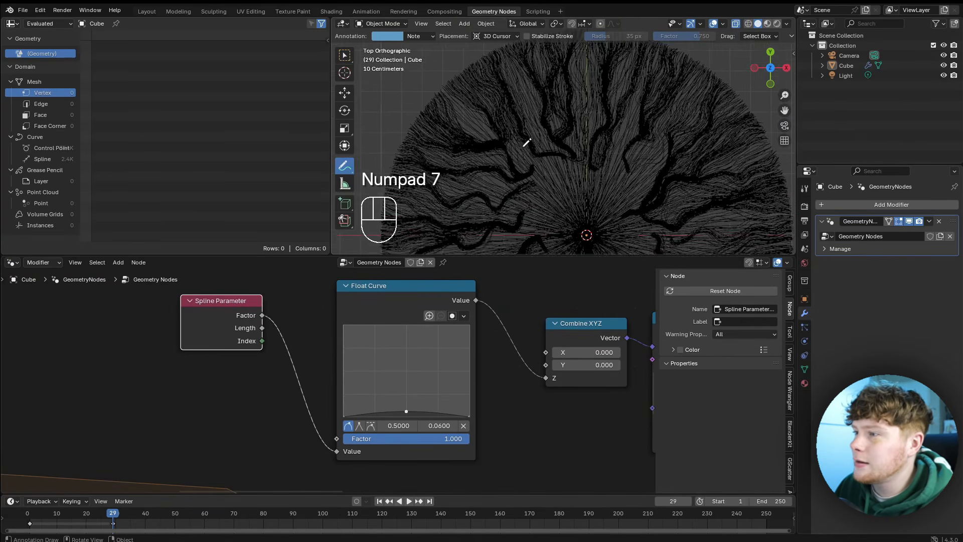
scroll(515, 107, "up", 2)
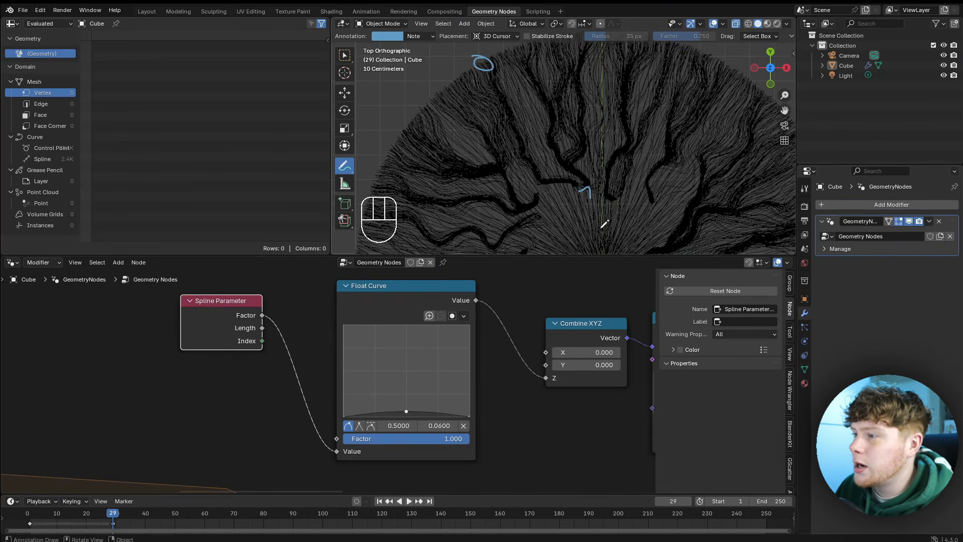
scroll(489, 79, "down", 2)
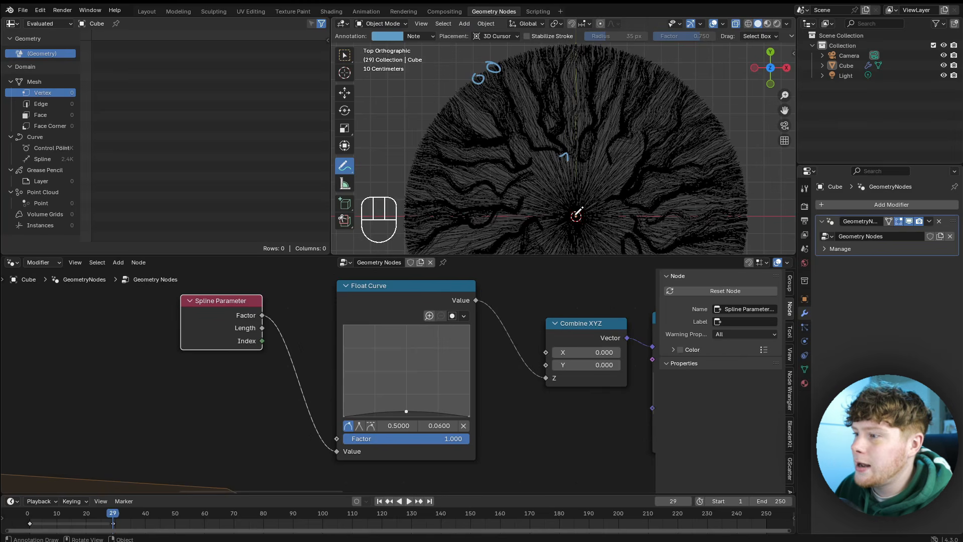
left_click_drag(595, 220, 598, 218)
key("ctrl+z")
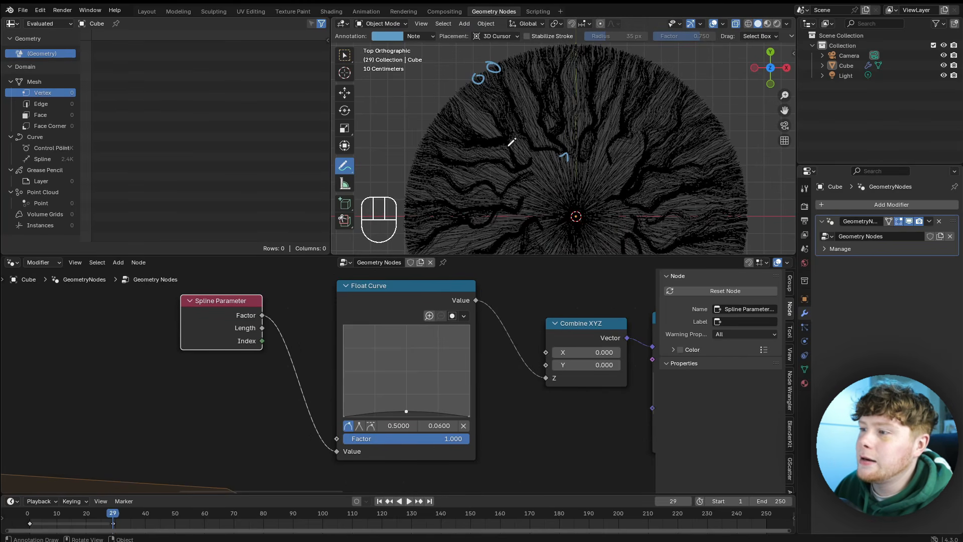
Delete the Spline Parameter node feeding the trail setup's Float Curve and annotate the disc's radius from centre to rim.
scroll(316, 332, "down", 2)
scroll(320, 403, "down", 3)
scroll(320, 371, "up", 5)
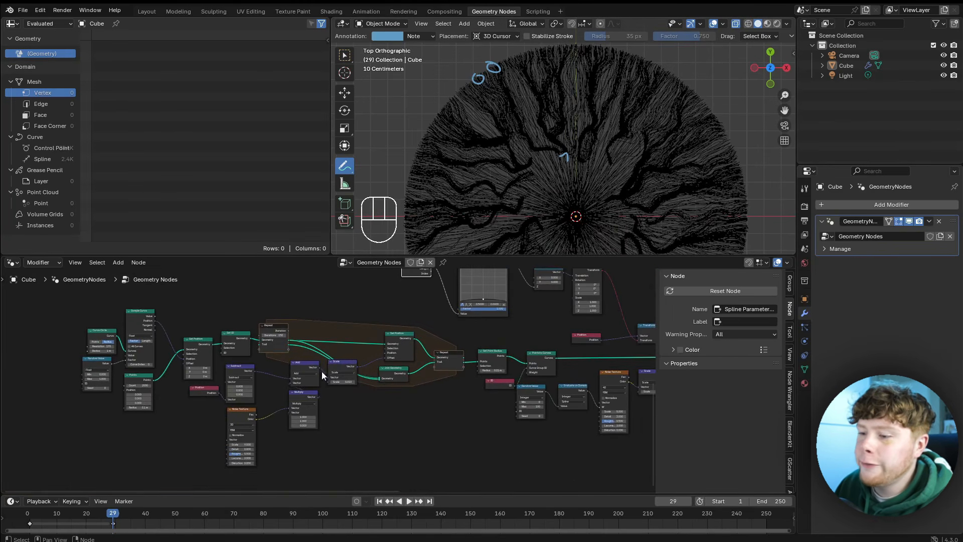
scroll(327, 381, "up", 3)
mouse_move(272, 354)
left_mouse_down()
mouse_move(318, 345)
mouse_move(272, 366)
left_mouse_up()
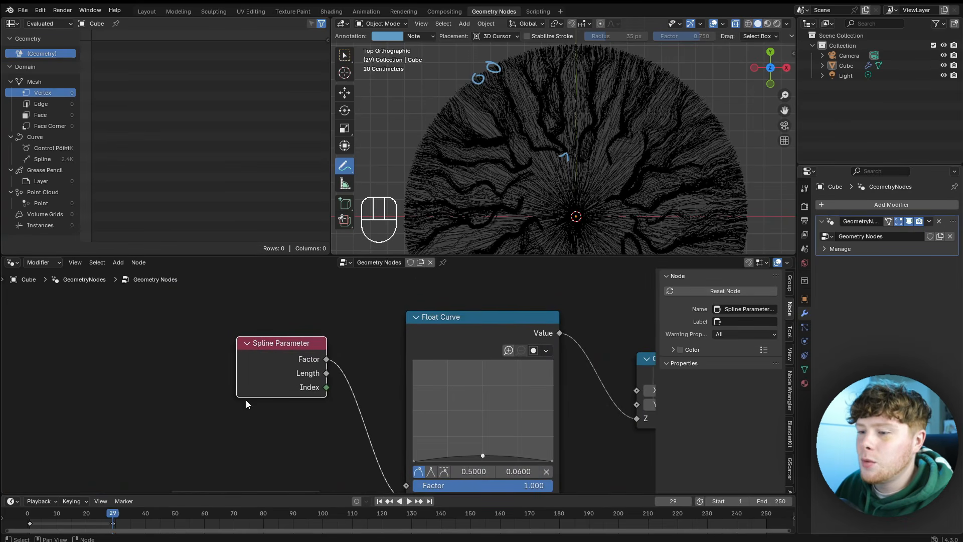
key("x")
scroll(239, 401, "down", 1)
middle_click_drag(533, 151, 518, 169, "shift")
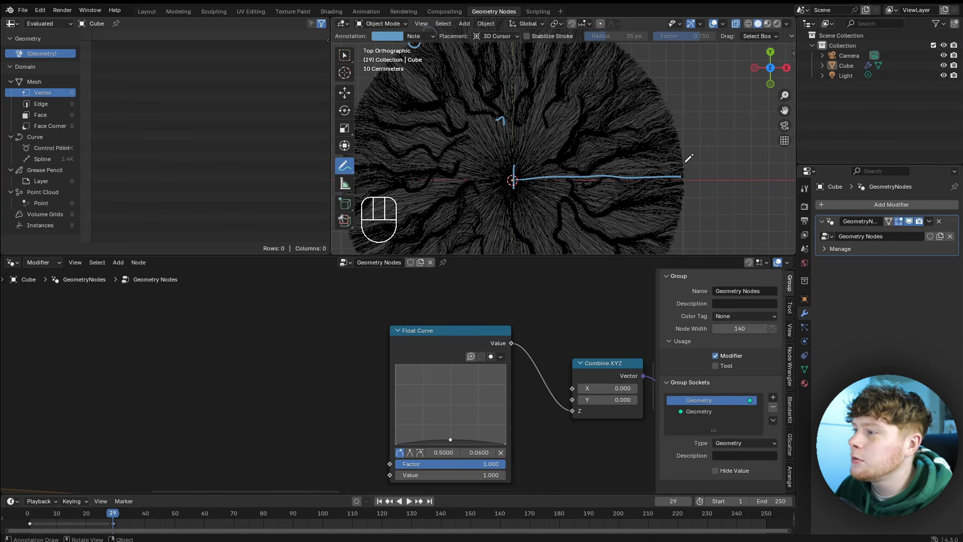
Add a Position node ahead of the trail setup's Float Curve.
key("shift+a")
left_click(441, 328)
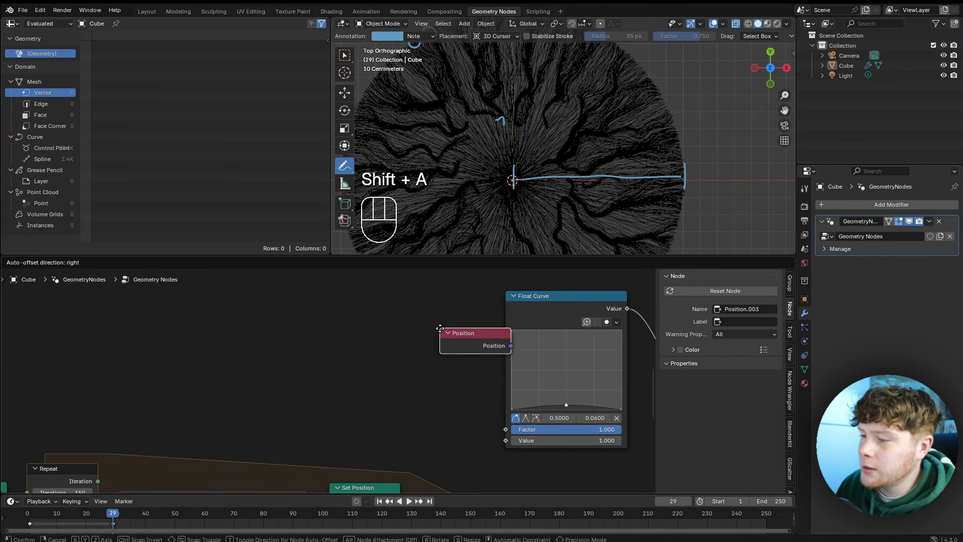
left_click(238, 364)
Add a Vector Math node set to Length, feed it the Position output, and connect its result to the Float Curve's Value input.
key("shift+a")
type("vec")
key("Return")
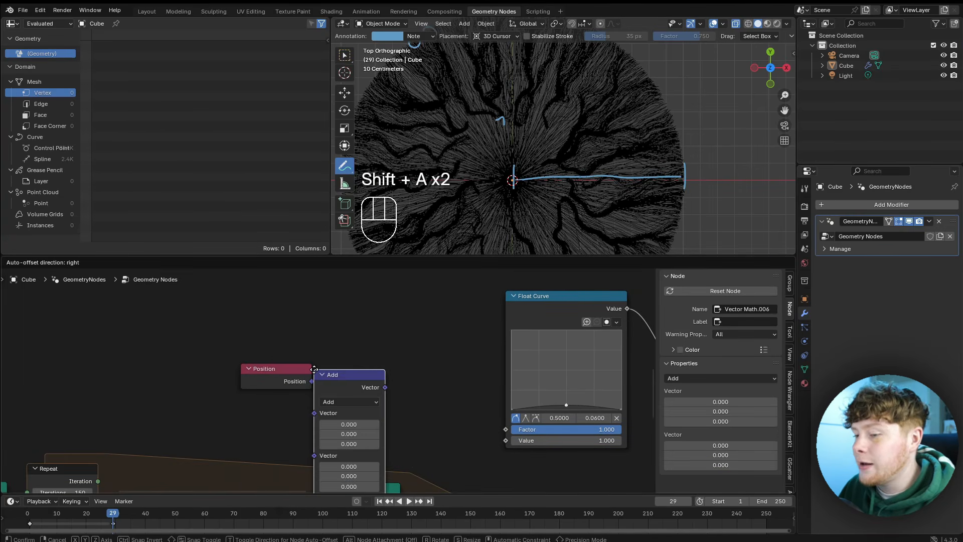
left_click(375, 357)
left_click(376, 353)
left_click(378, 518)
left_click_drag(312, 381, 352, 363)
left_click_drag(391, 337, 505, 440)
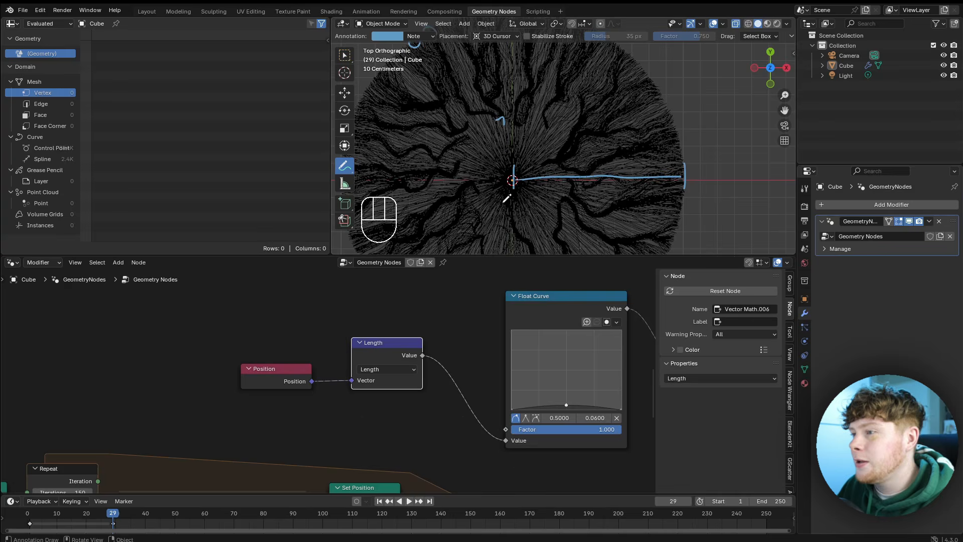
Examine the arched disc up close and from several angles with the length-driven trail height.
middle_click_drag(506, 199, 539, 173)
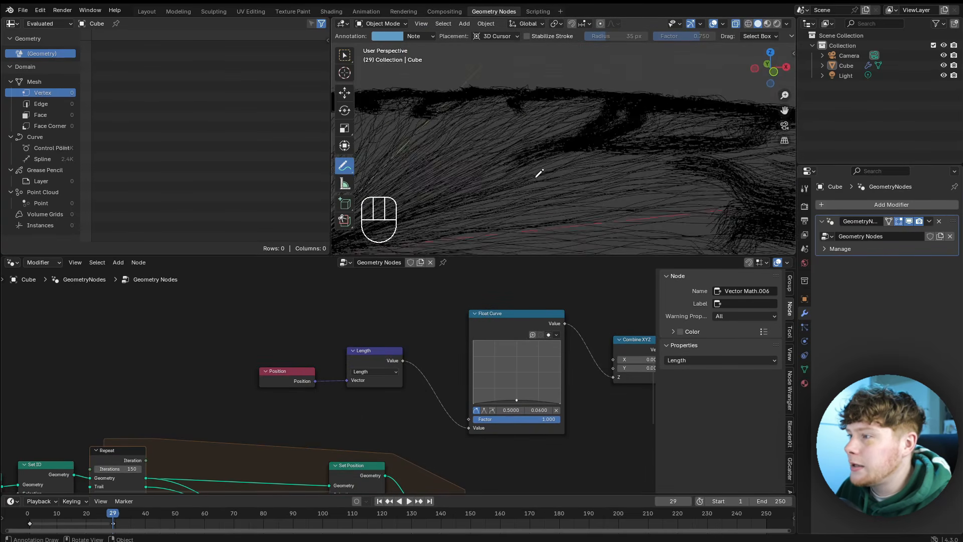
scroll(534, 160, "down", 3)
scroll(537, 116, "down", 2)
middle_click_drag(538, 116, 576, 128)
scroll(574, 128, "down", 3)
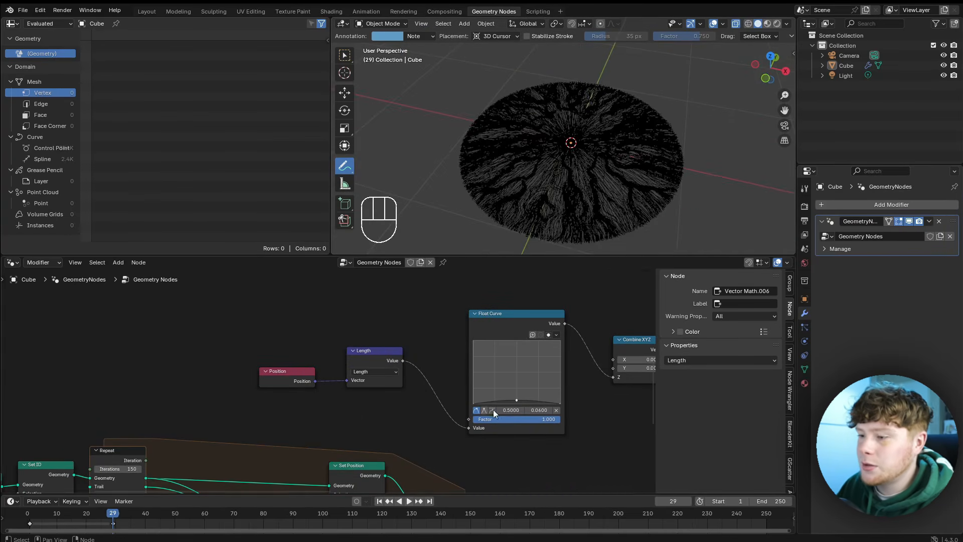
scroll(493, 411, "down", 3)
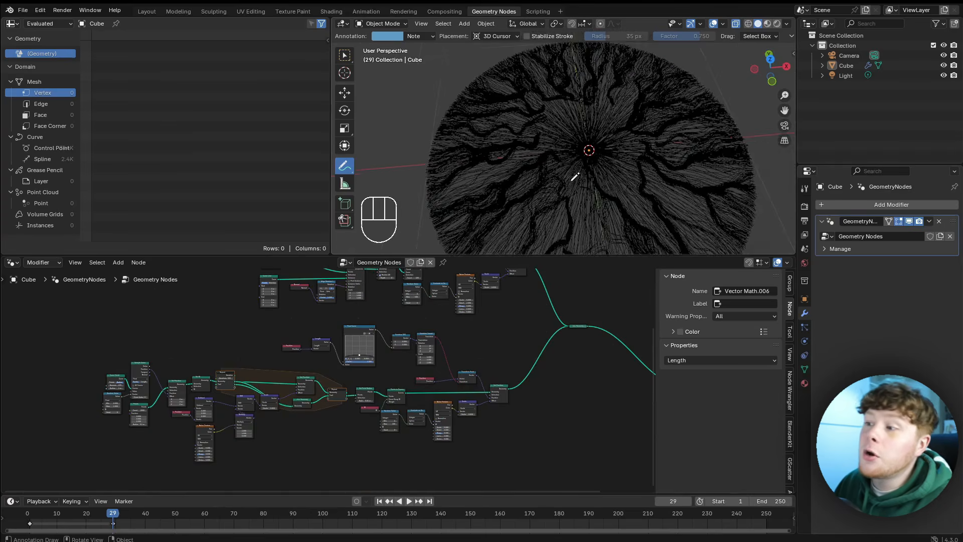
scroll(574, 180, "down", 2)
middle_click_drag(574, 180, 606, 155)
scroll(605, 155, "up", 1)
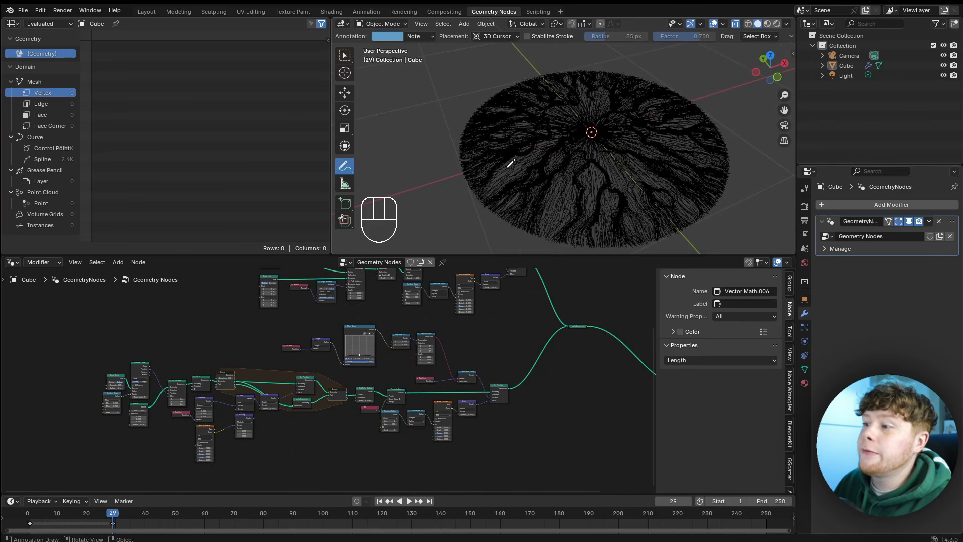
middle_click_drag(510, 163, 478, 156, "shift")
scroll(239, 417, "up", 1)
scroll(203, 360, "up", 1)
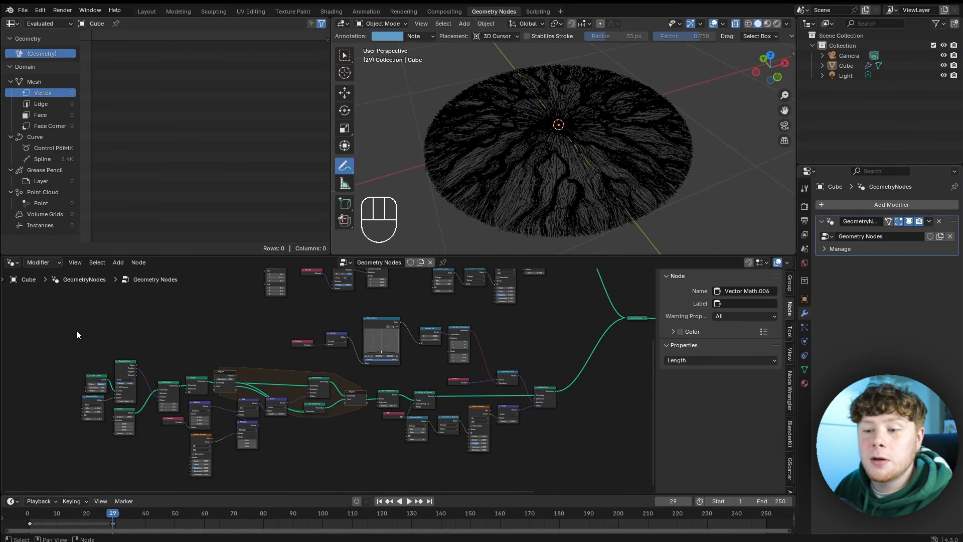
Reposition the entire trail node setup and place a duplicate of it beneath the original.
left_click_drag(76, 330, 557, 484)
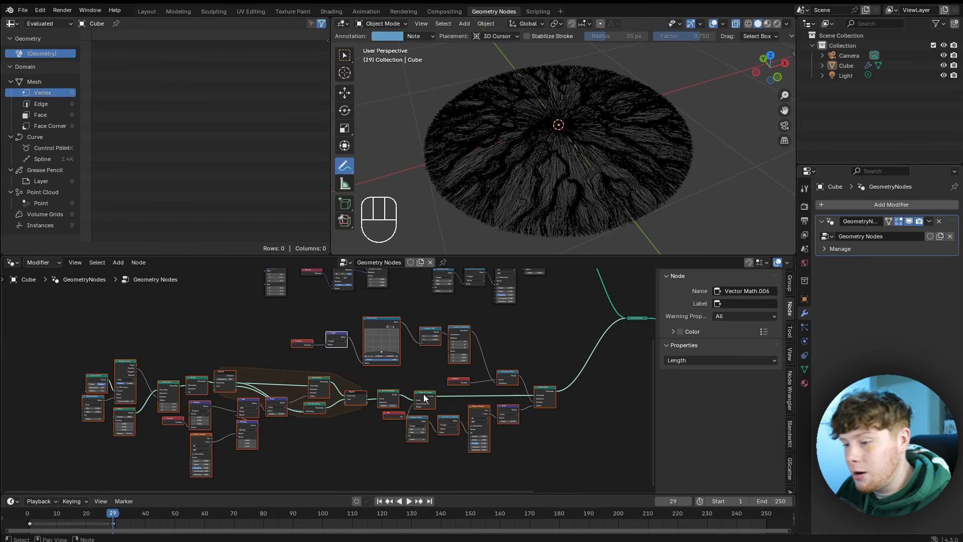
key("g")
left_click(409, 384)
scroll(393, 368, "down", 2)
middle_click_drag(378, 344, 311, 314)
key("shift+d")
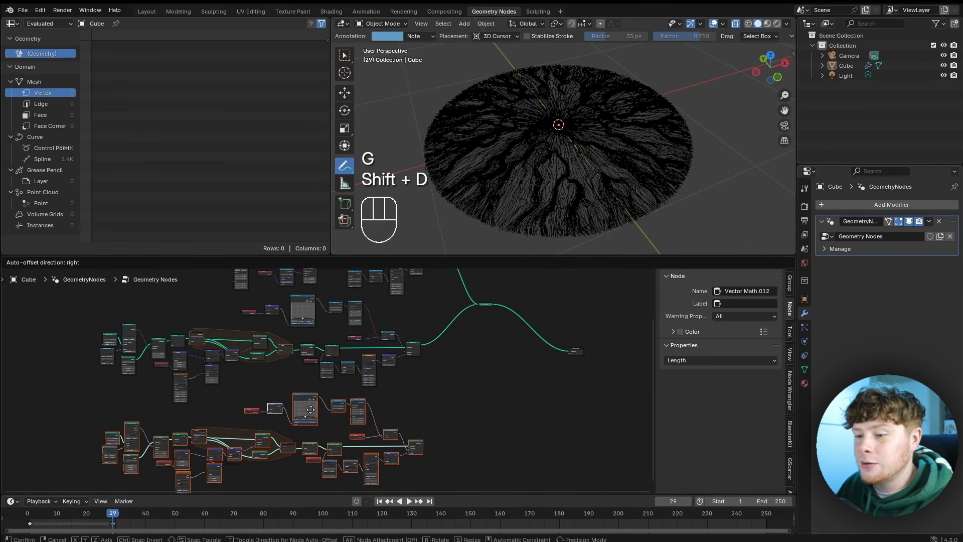
left_click(311, 409)
Connect the duplicated trail setup's final Set Position output to the Join Geometry node.
scroll(337, 451, "up", 1)
left_click_drag(334, 449, 412, 290)
middle_click_drag(425, 327, 540, 291)
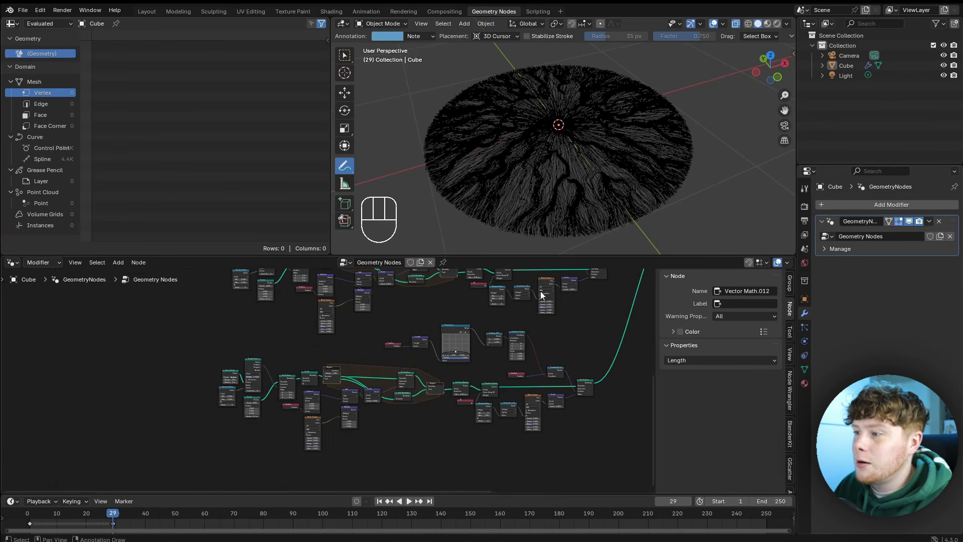
scroll(549, 182, "up", 5)
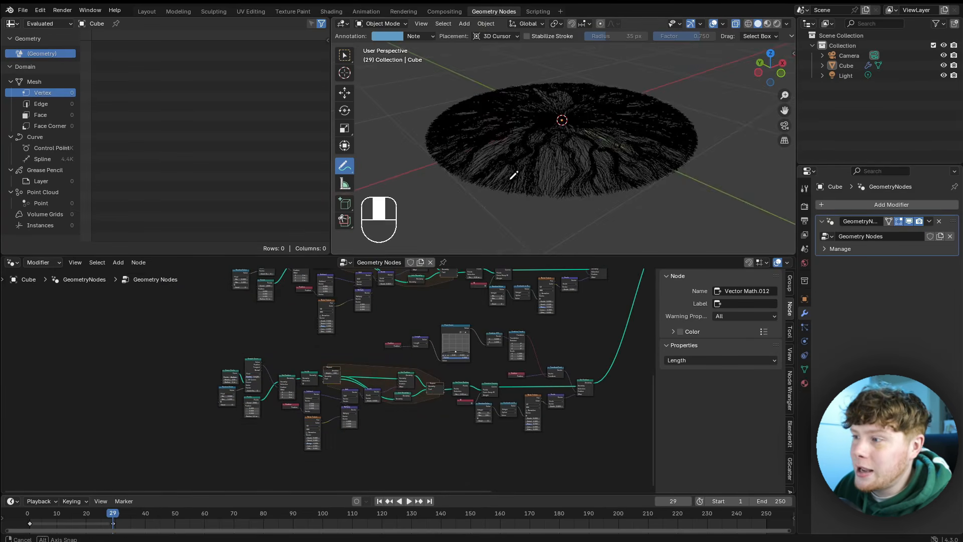
Switch the duplicated trail setup's Noise Texture to 4D and set its W value to 110.
middle_click_drag(362, 469, 492, 384)
middle_click_drag(489, 385, 324, 367, "ctrl")
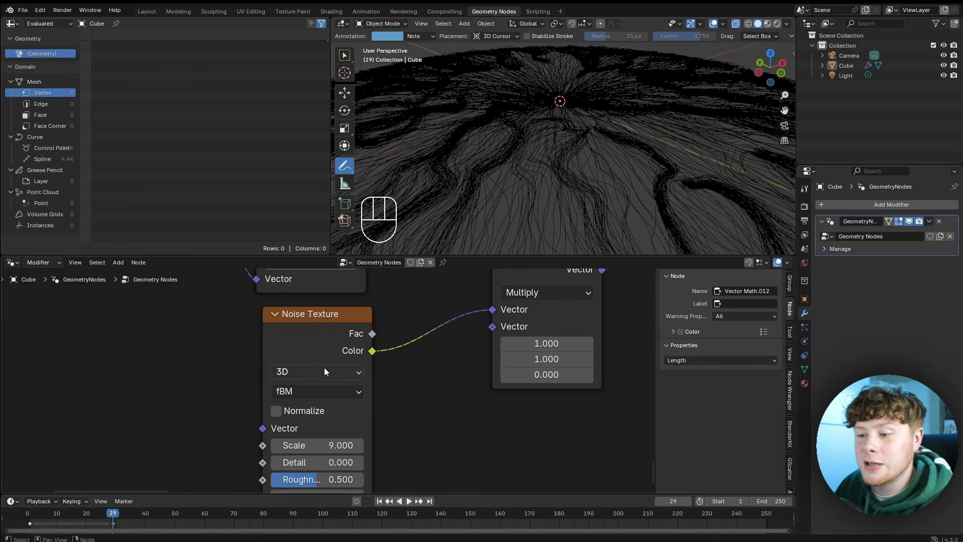
left_click(323, 369)
left_click(306, 459)
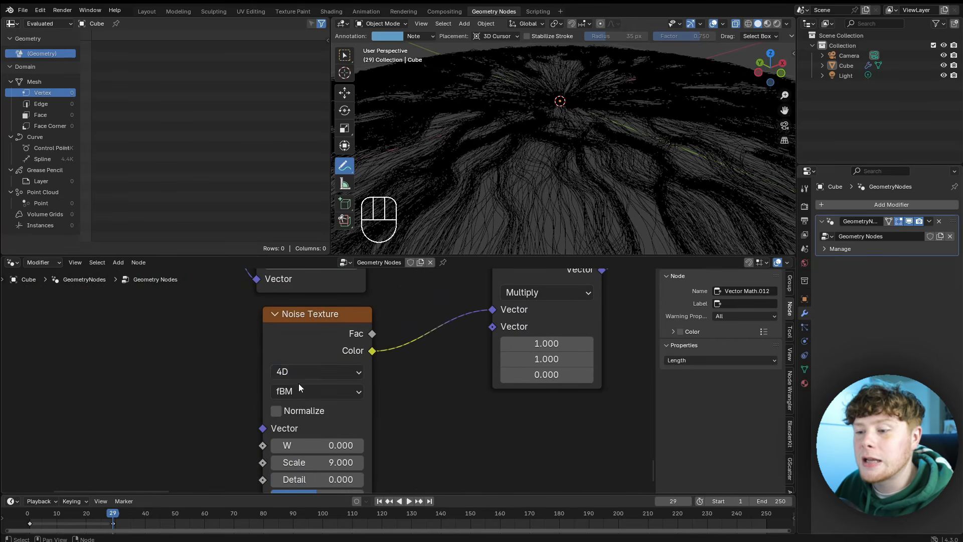
middle_click_drag(367, 432, 372, 411)
left_click(330, 422)
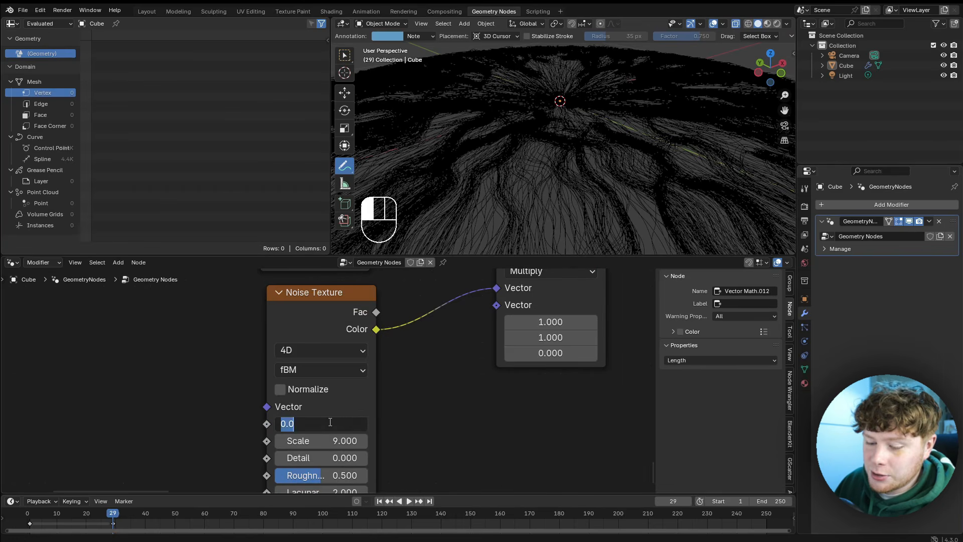
type("110")
key("Return")
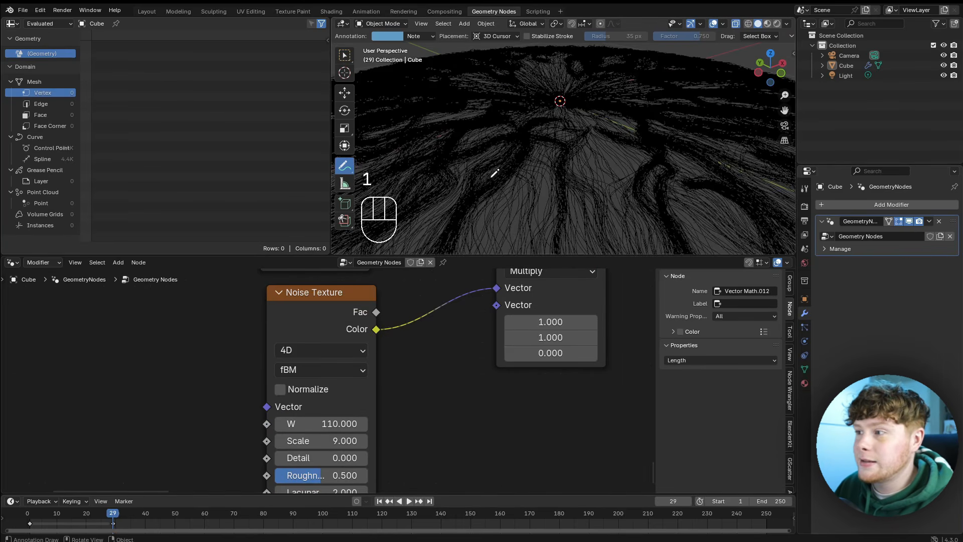
Set the middle control point of the lowest node chain's Float Curve to a height of 0.055.
scroll(493, 173, "down", 6)
middle_click_drag(493, 166, 508, 227)
scroll(507, 230, "up", 3)
middle_click_drag(531, 186, 589, 144)
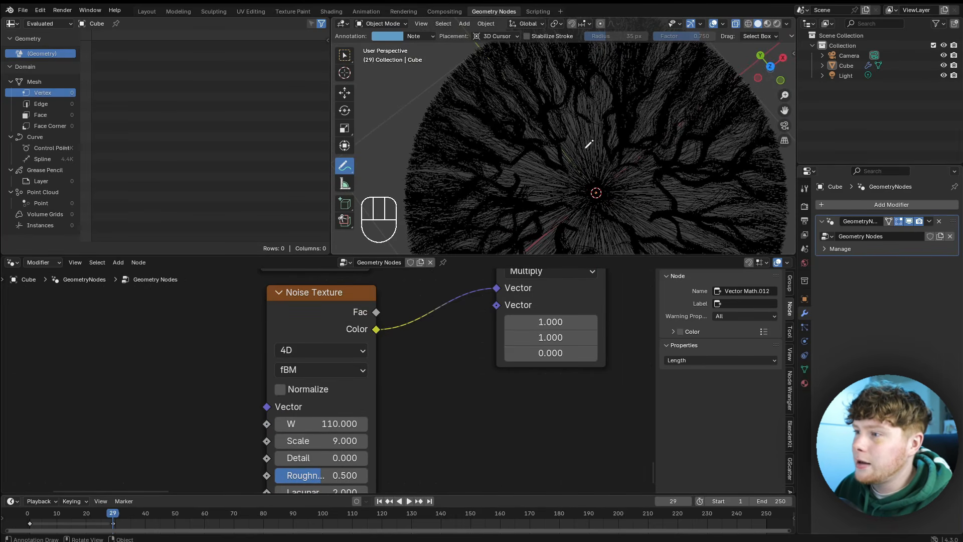
scroll(539, 313, "down", 5)
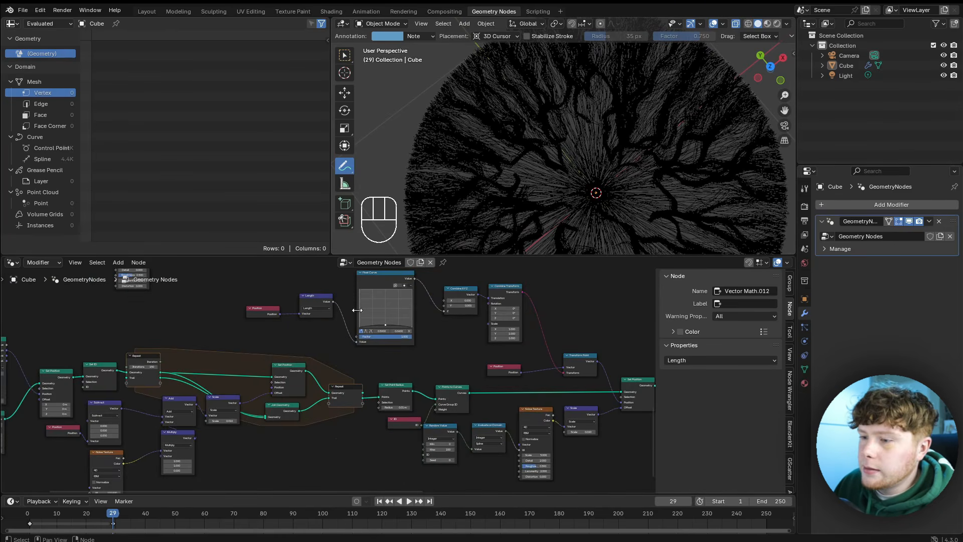
scroll(346, 296, "down", 4)
middle_click_drag(337, 282, 395, 332)
scroll(489, 371, "up", 4)
middle_click_drag(492, 370, 366, 292)
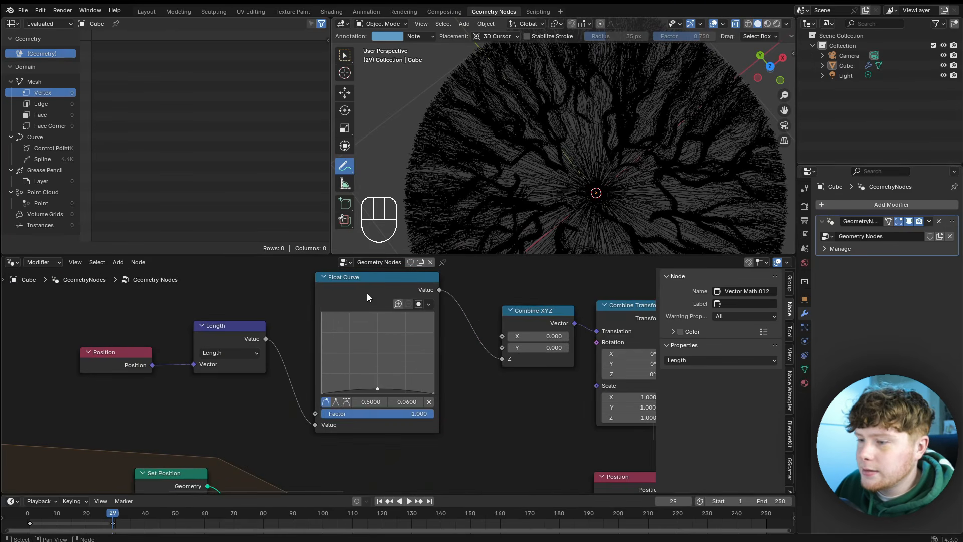
left_click_drag(363, 281, 351, 279)
middle_click_drag(521, 216, 541, 146)
scroll(550, 188, "up", 4)
left_click(396, 400)
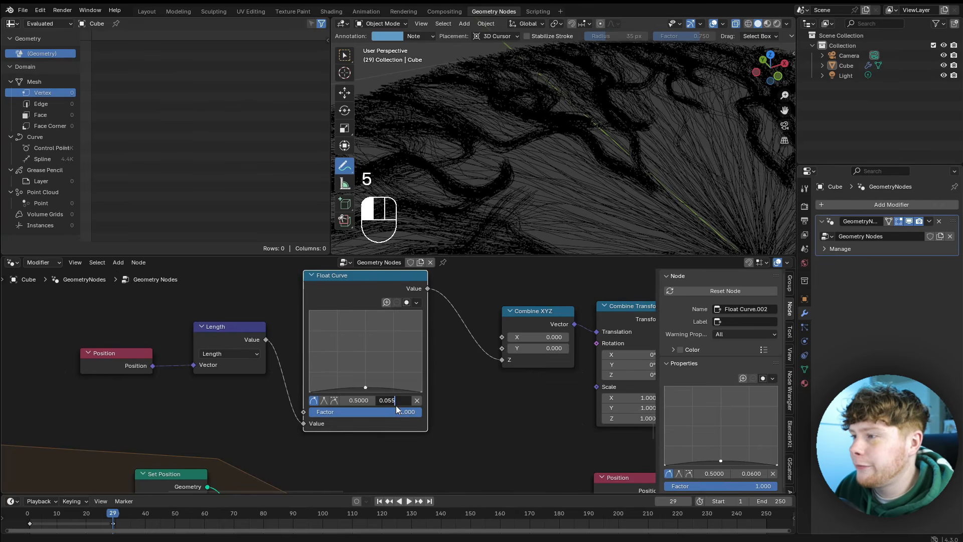
key("Return")
Examine the height and layering of the branching strands from a low side angle and from above.
scroll(468, 200, "down", 2)
middle_click_drag(472, 199, 582, 167)
scroll(588, 162, "up", 3)
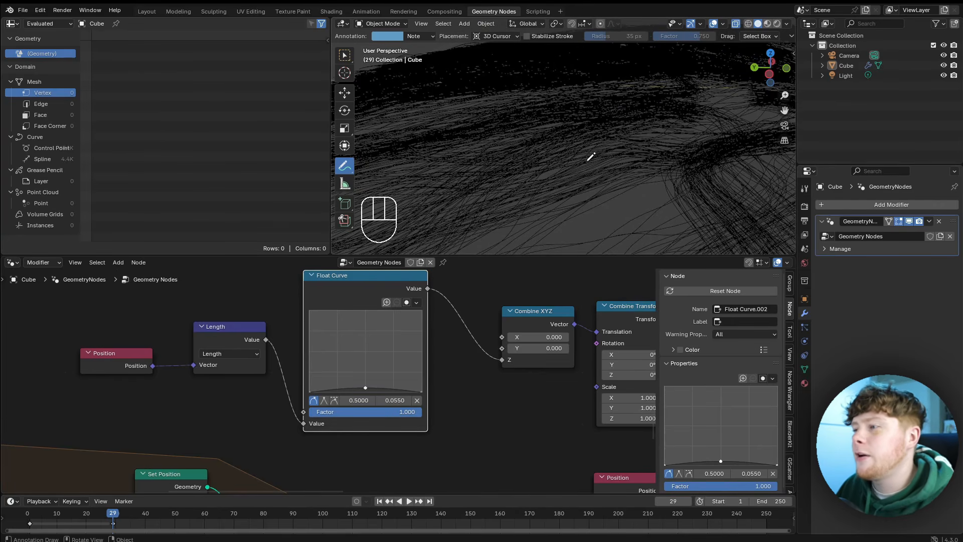
scroll(373, 387, "down", 5)
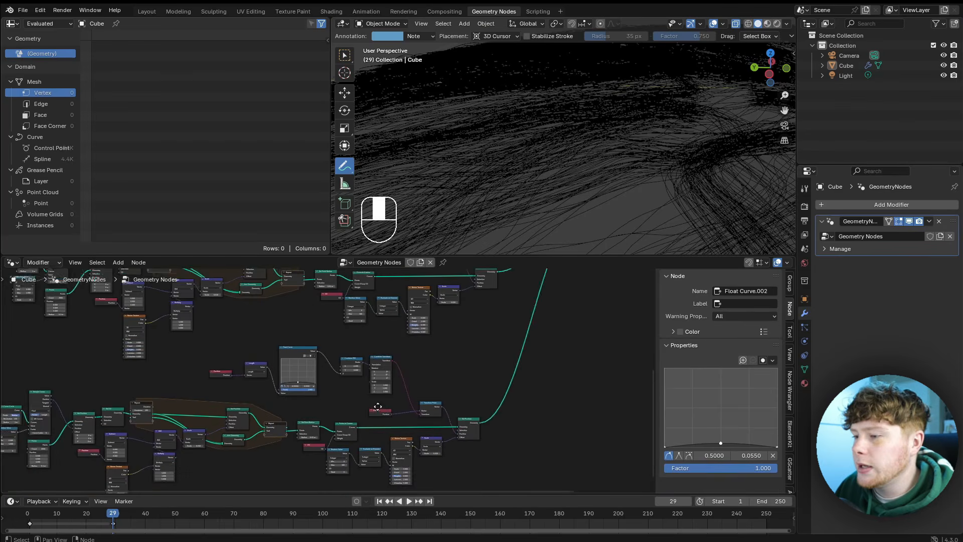
scroll(581, 141, "down", 5)
middle_click_drag(580, 140, 655, 198)
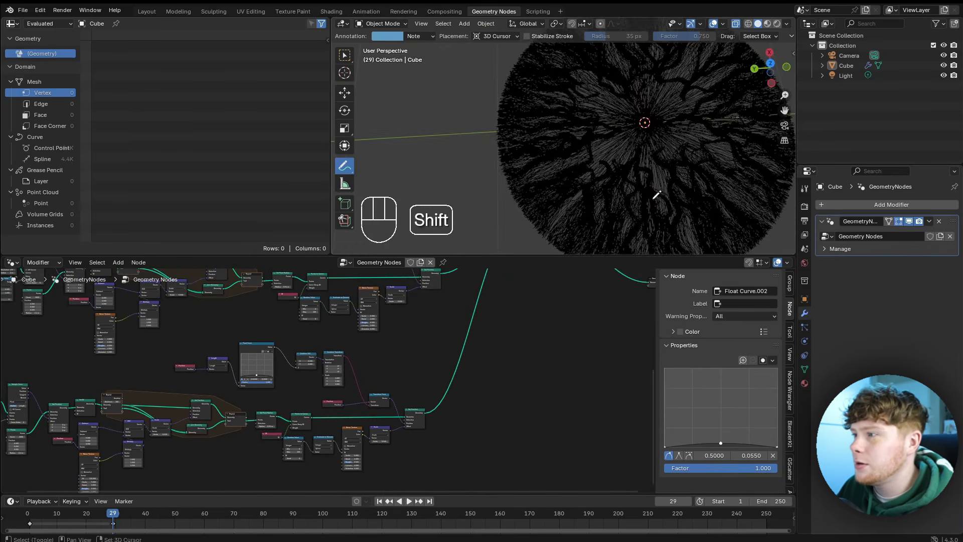
middle_click_drag(655, 198, 606, 176, "shift")
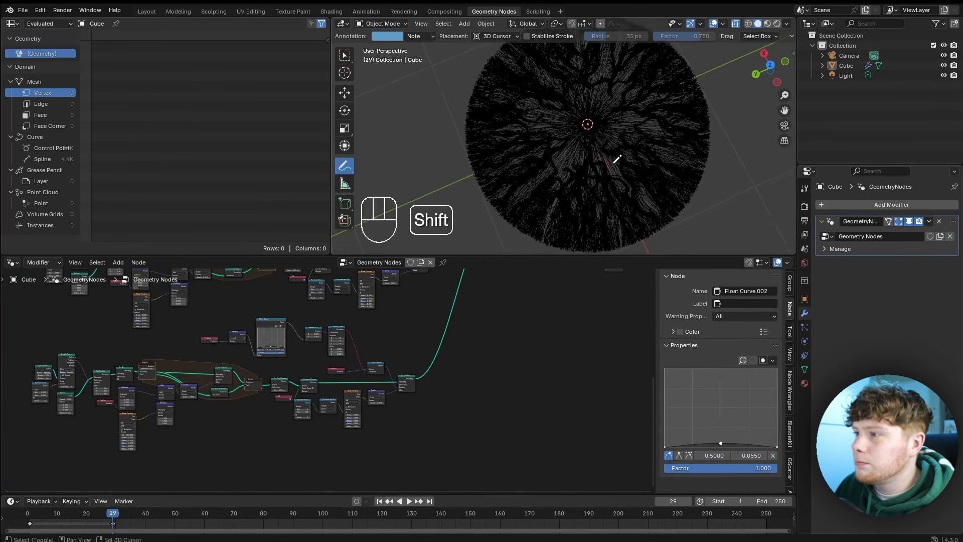
middle_click_drag(606, 177, 597, 151)
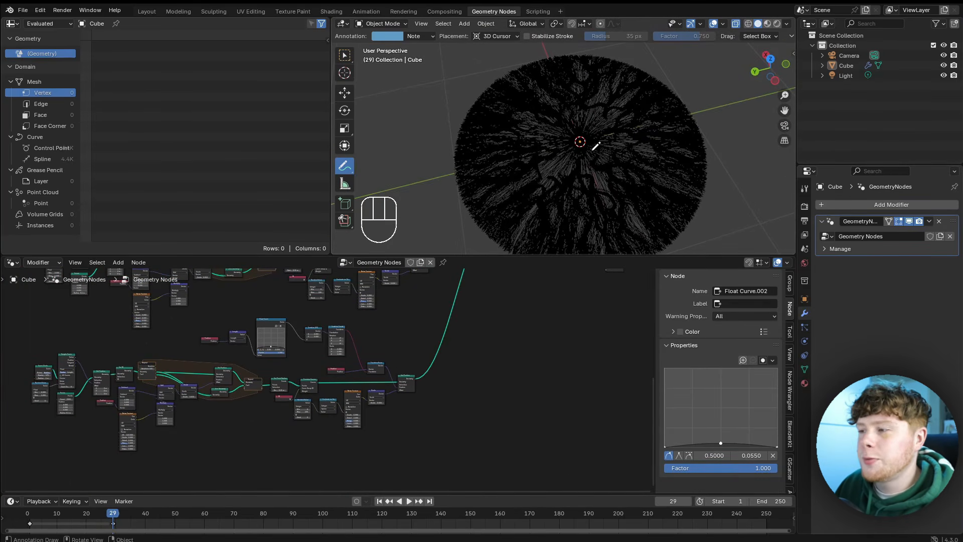
Duplicate the lowest node chain with its Float Curve branch, place it below the original, and connect its output to Join Geometry.
left_click_drag(31, 343, 364, 458)
middle_click_drag(438, 404, 307, 386)
key("shift+d")
left_click(254, 471)
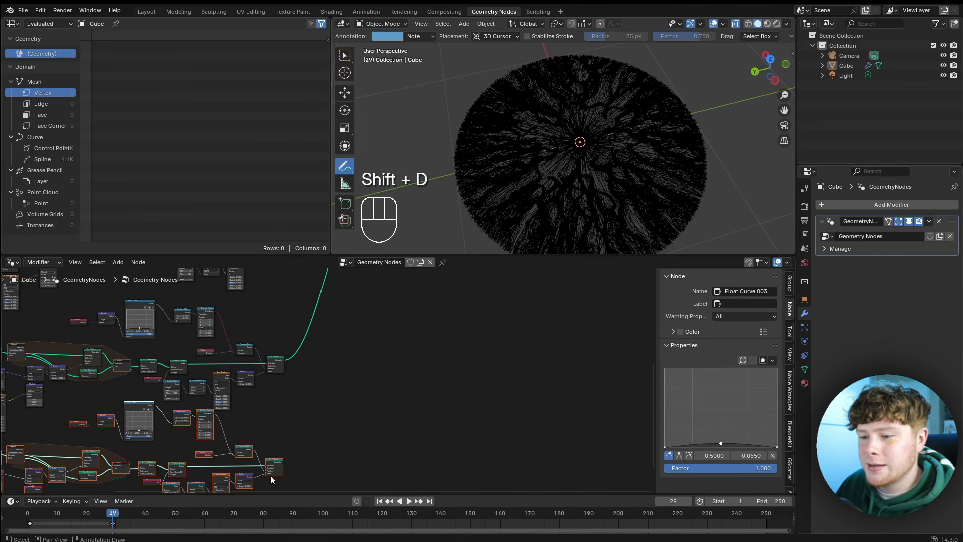
left_click_drag(284, 467, 367, 313)
middle_click_drag(307, 422, 493, 281)
Set the W value of the duplicated chain's 4D Noise Texture to 30.
middle_click_drag(331, 381, 446, 335, "ctrl")
middle_click_drag(446, 335, 388, 378, "ctrl")
middle_click_drag(388, 377, 417, 413)
left_click(350, 419)
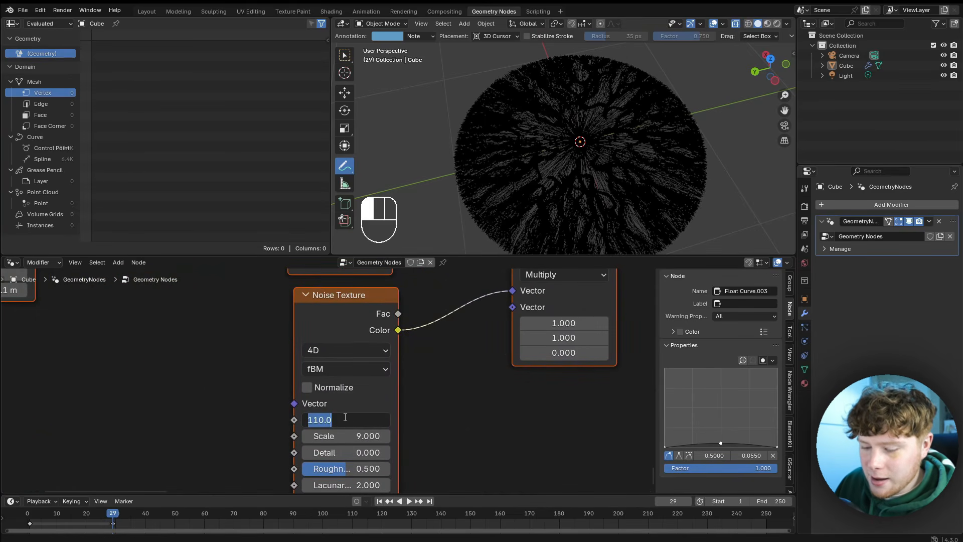
type("30")
key("Return")
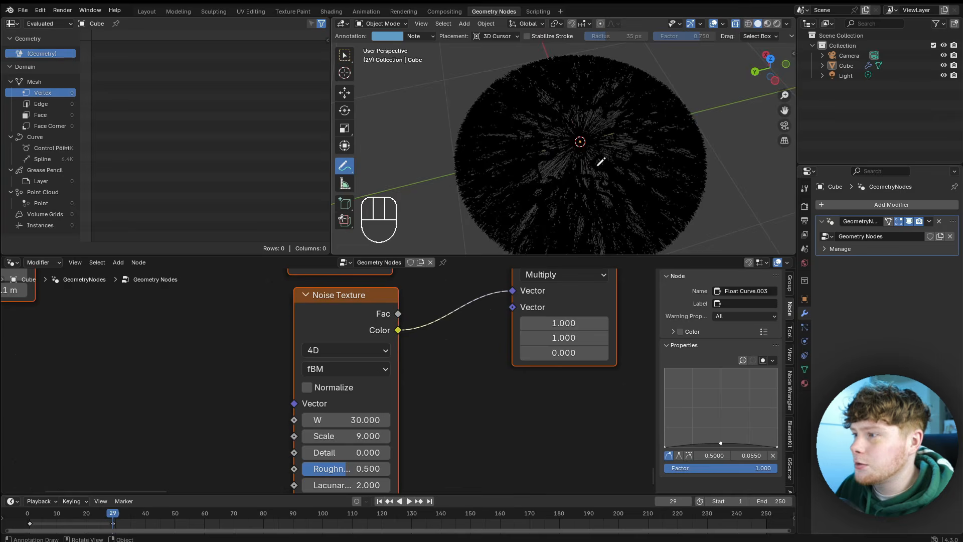
middle_click_drag(598, 166, 607, 220)
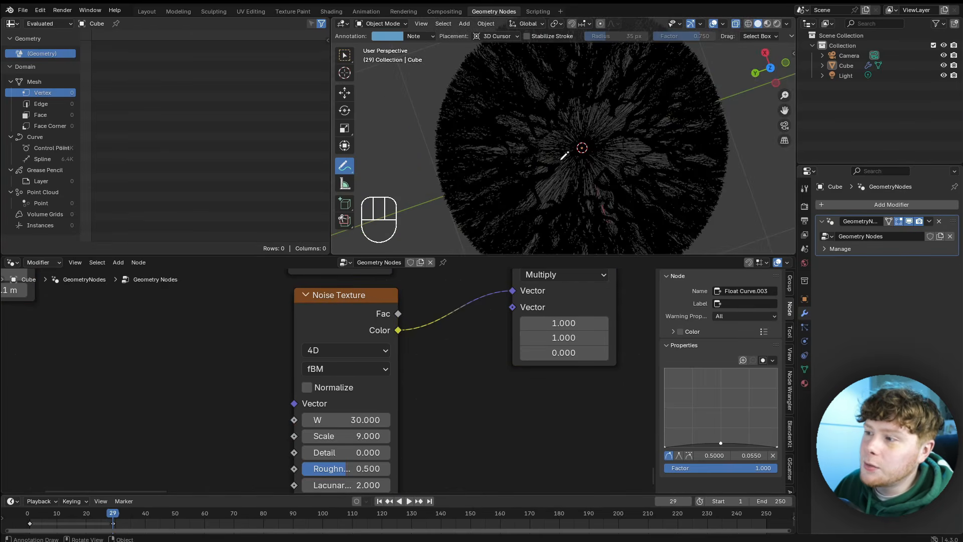
middle_click_drag(563, 156, 502, 163)
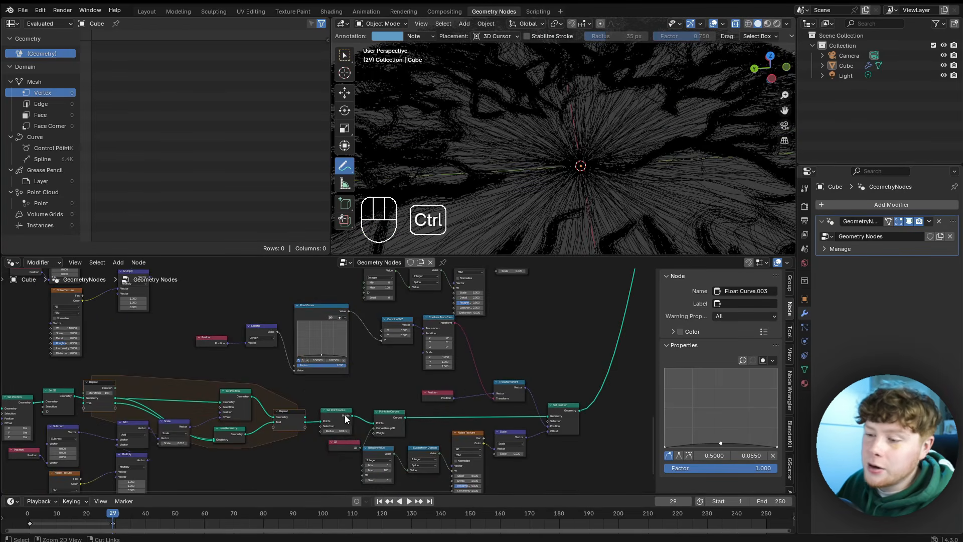
Set the middle control point of the duplicated chain's Float Curve to a height of 0.05.
middle_click_drag(324, 375, 423, 436, "ctrl")
left_click(380, 409)
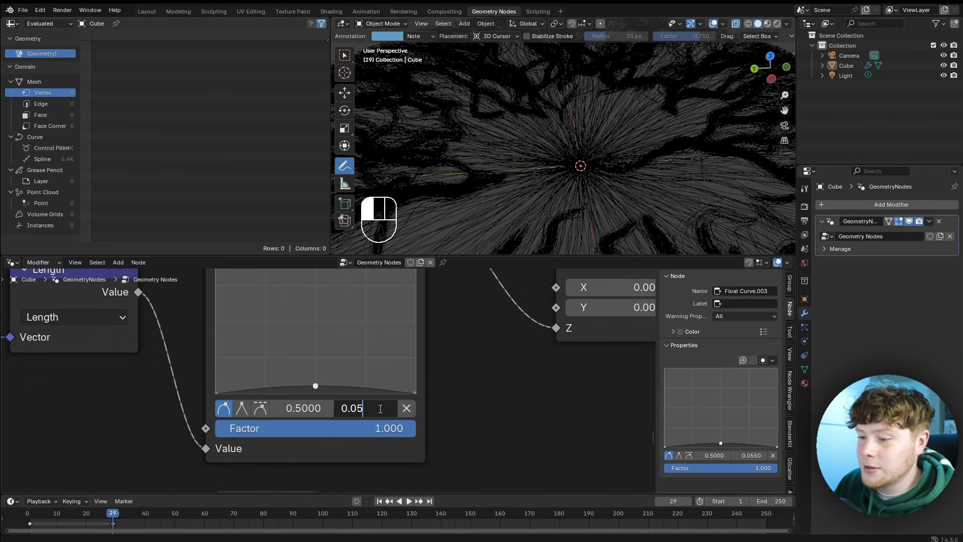
key("Return")
middle_click_drag(515, 137, 563, 172)
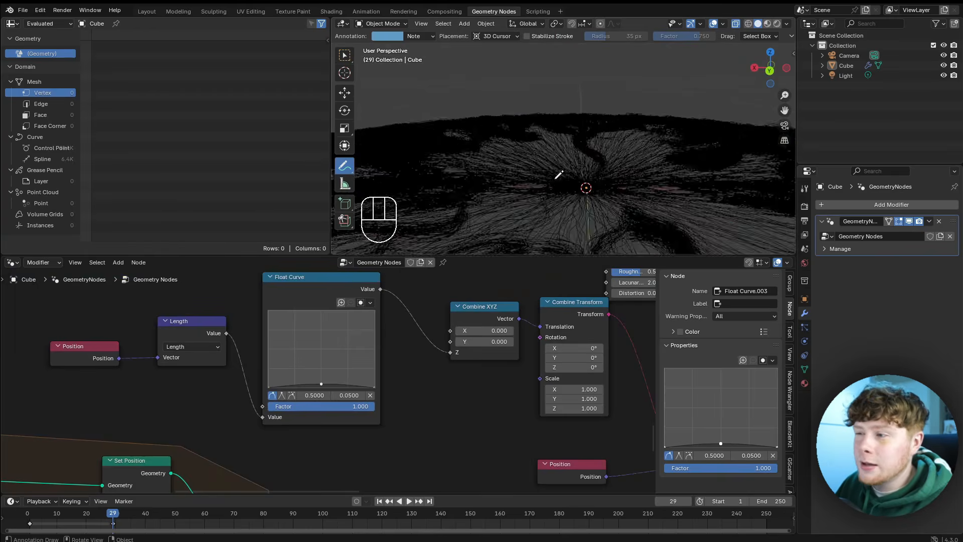
middle_click_drag(563, 172, 534, 216)
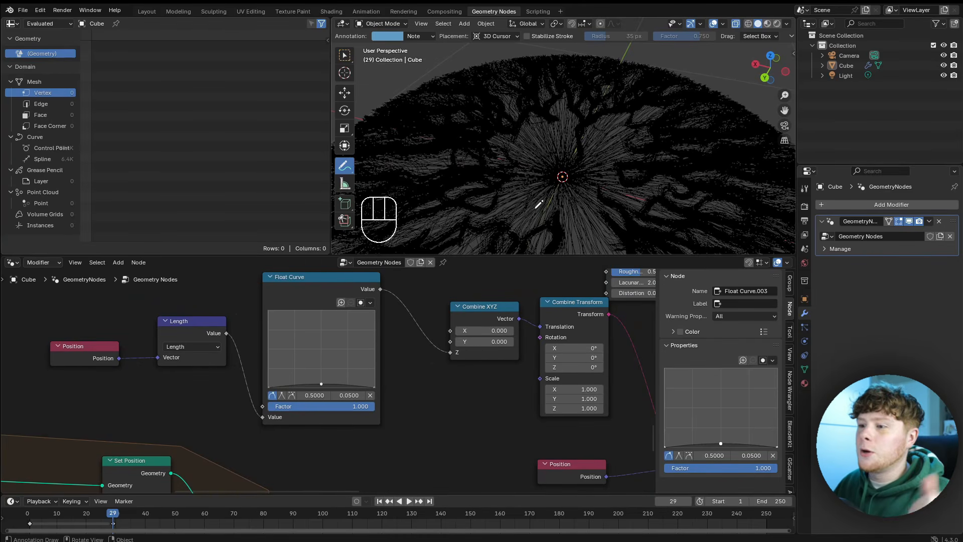
middle_click_drag(522, 167, 532, 170)
scroll(552, 166, "up", 5)
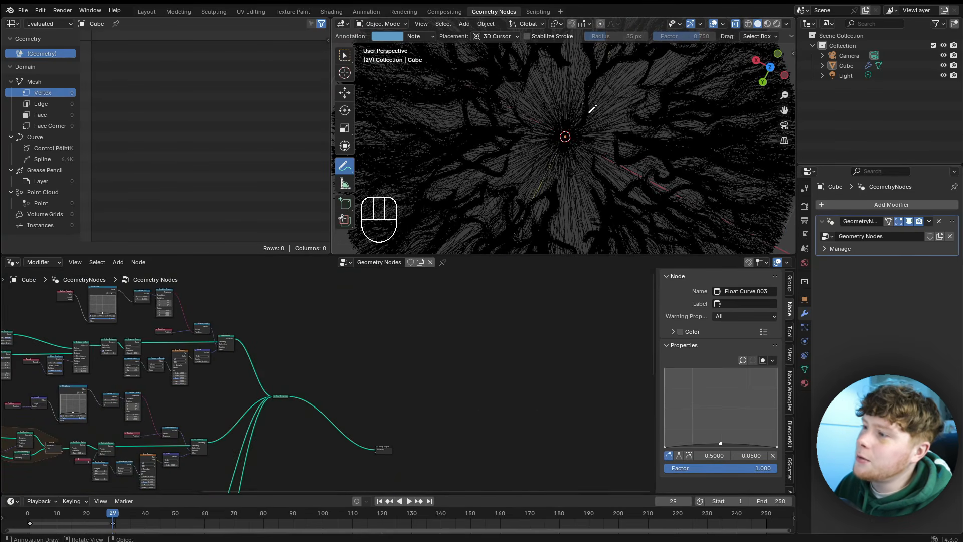
scroll(574, 157, "down", 5)
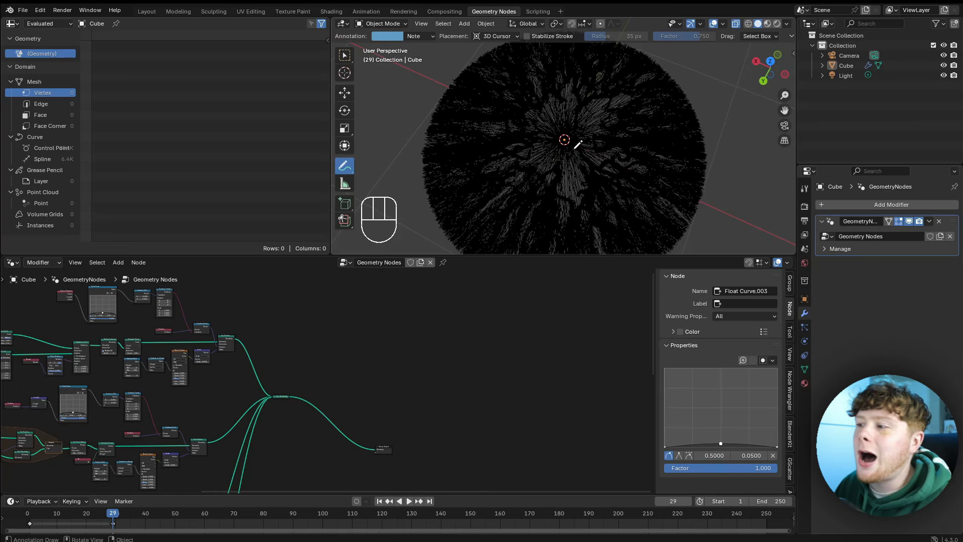
scroll(577, 151, "up", 2)
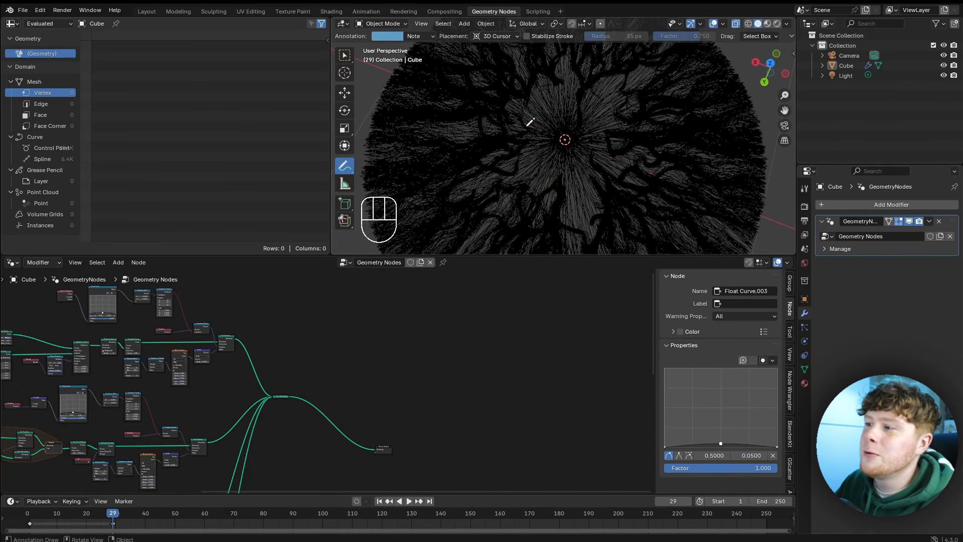
Draw an annotation circle around the central area of the strands in top view.
middle_click_drag(310, 391, 468, 363)
middle_click_drag(414, 414, 422, 404, "ctrl")
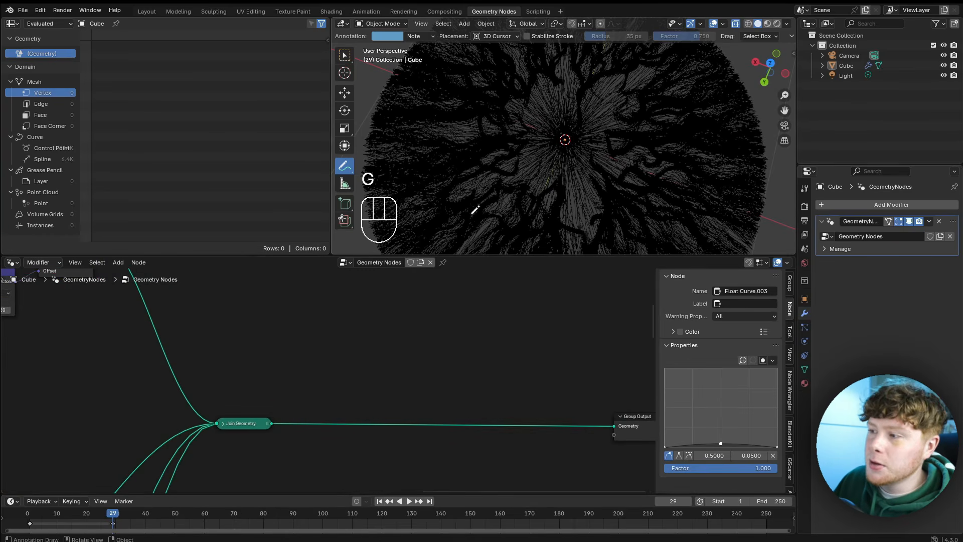
key("KP_7")
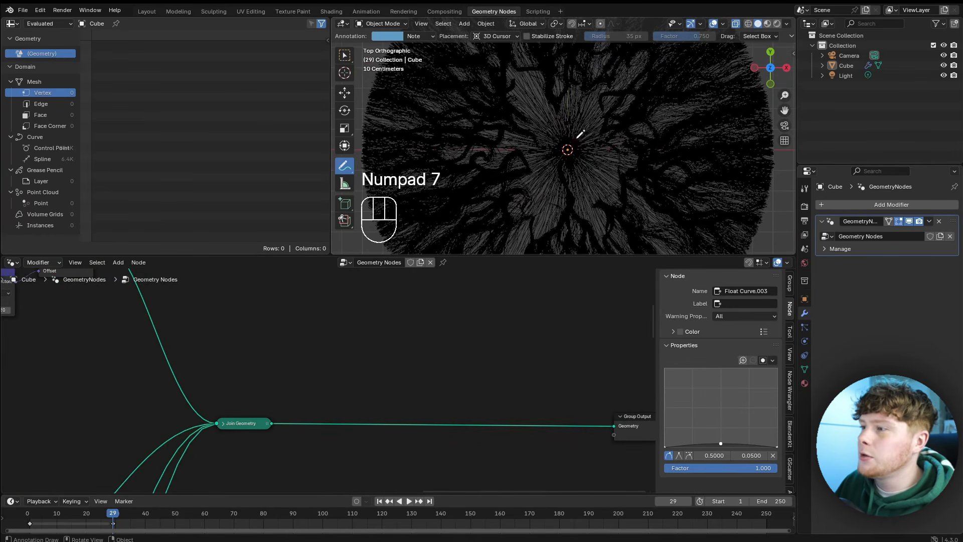
left_click_drag(501, 146, 586, 207)
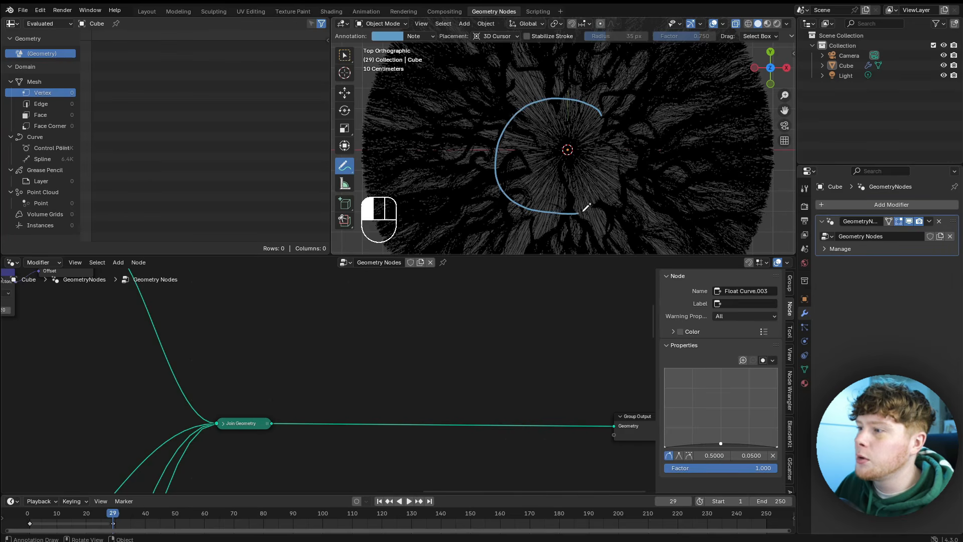
left_click_drag(613, 110, 613, 110)
Insert a Delete Geometry node between Join Geometry and Group Output.
middle_click_drag(284, 479, 299, 421)
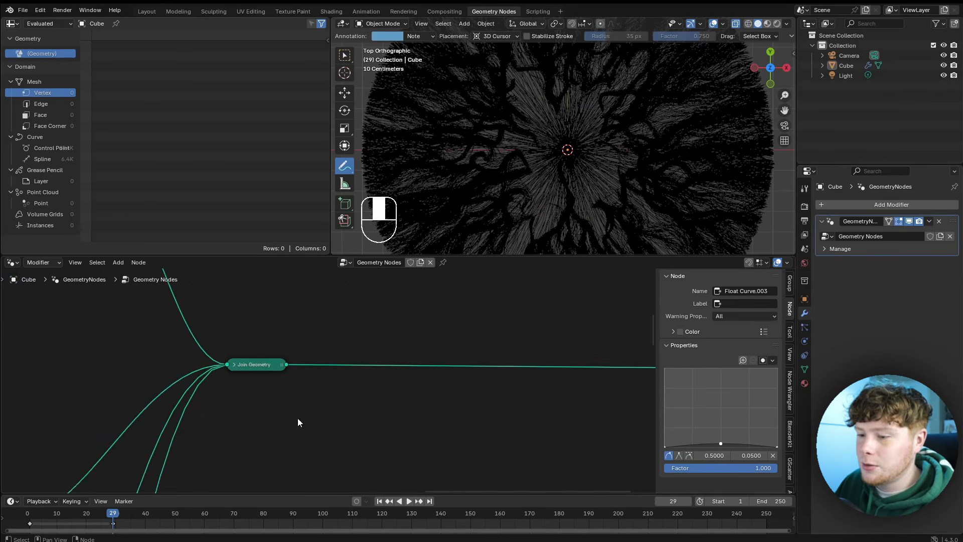
scroll(324, 397, "up", 5)
key("shift+a")
type("del")
key("Return")
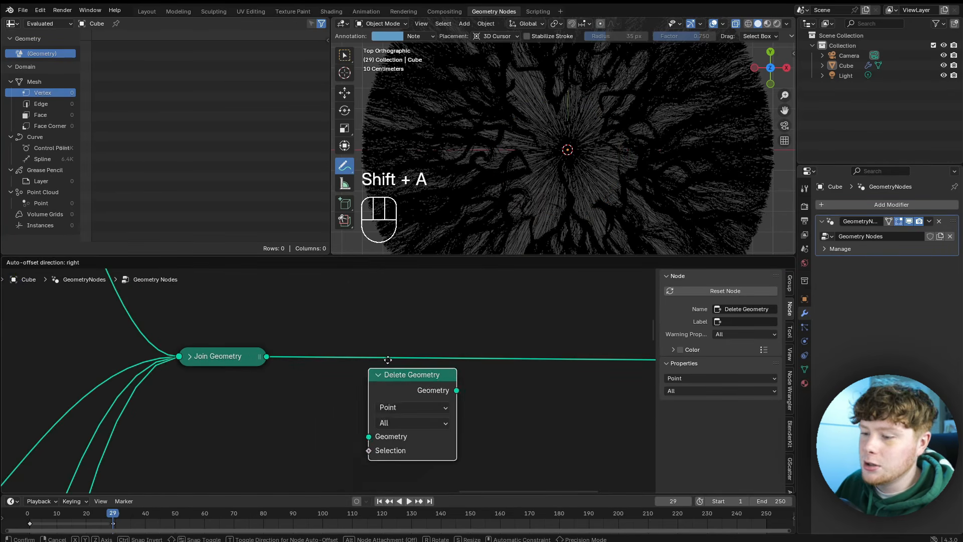
left_click(453, 314)
Mute the Delete Geometry node and move it closer to Group Output.
scroll(456, 300, "down", 2)
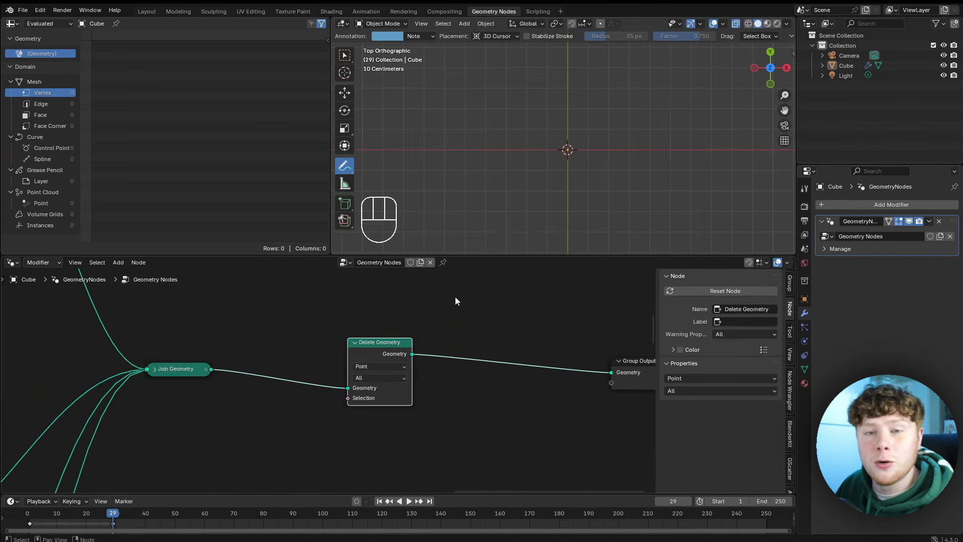
middle_click_drag(402, 349, 396, 370)
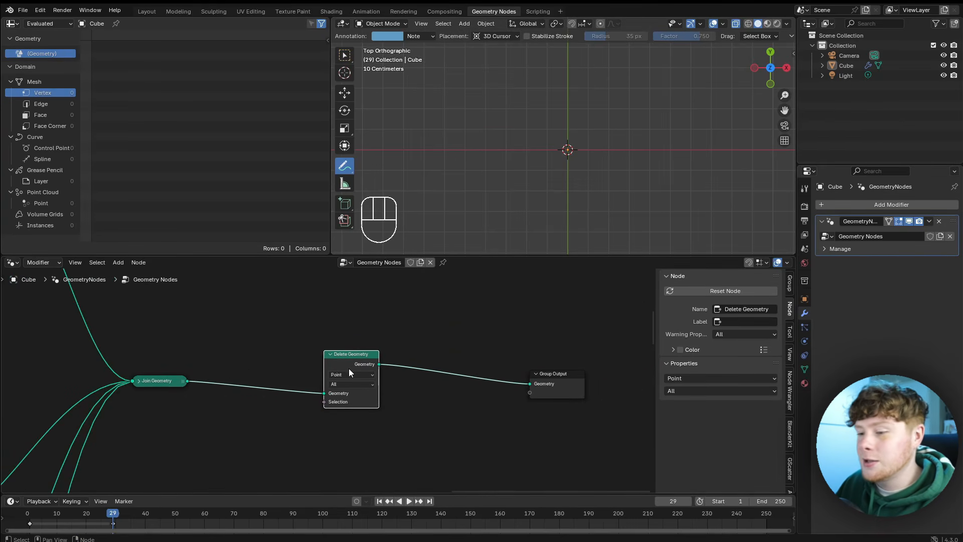
key("m")
middle_click_drag(282, 375, 350, 378)
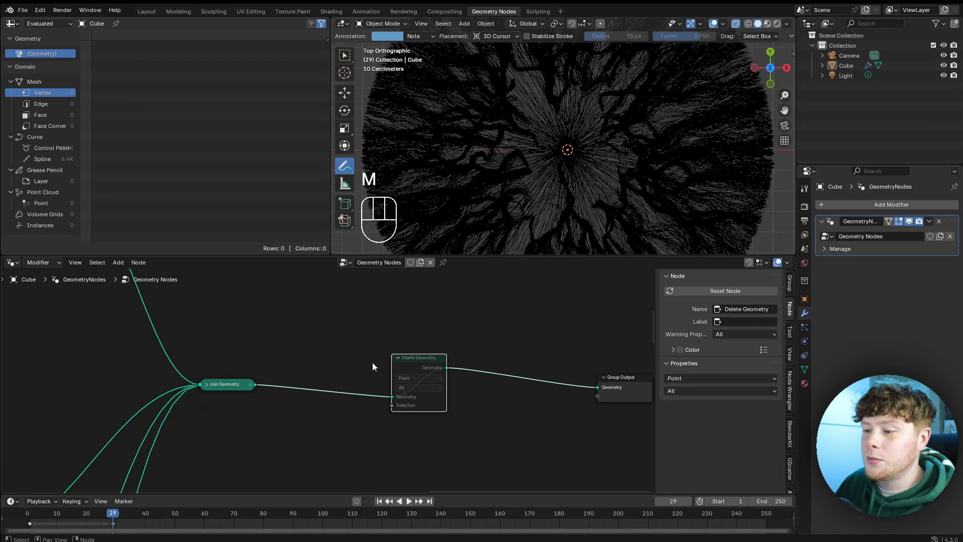
scroll(499, 203, "up", 3)
left_click_drag(352, 334, 457, 428)
key("g")
left_click(529, 423)
left_click(426, 434)
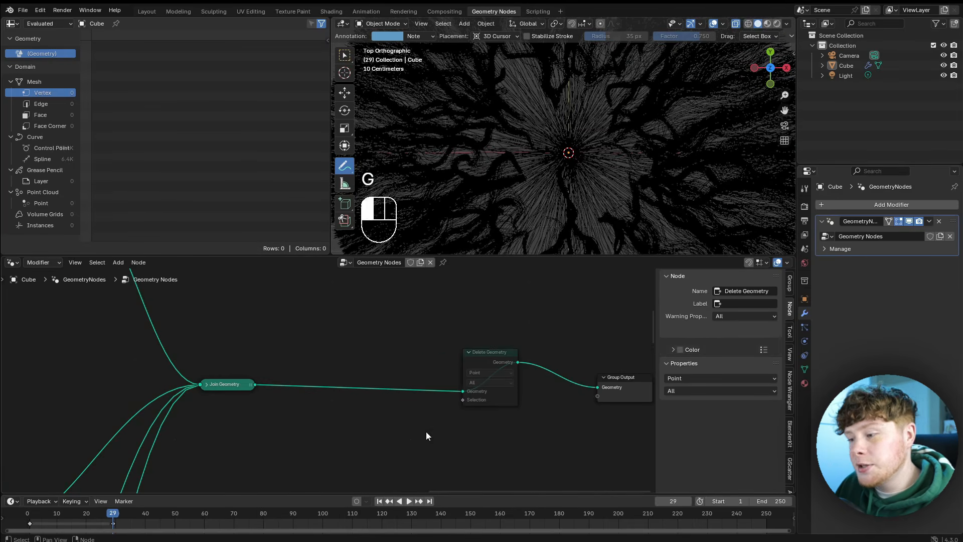
Add a Position node above the link between Join Geometry and Delete Geometry.
middle_click_drag(427, 346, 397, 372)
scroll(351, 374, "up", 5)
key("shift+a")
type("pos")
key("Return")
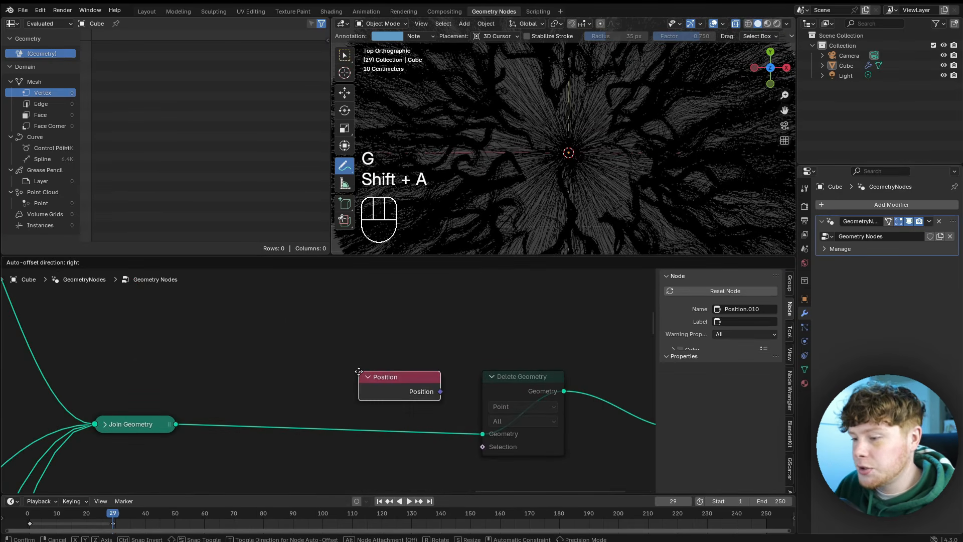
left_click(177, 332)
Add a Vector Math node set to Length and connect the Position output to its Vector input.
key("shift+a")
type("vector add")
key("Return")
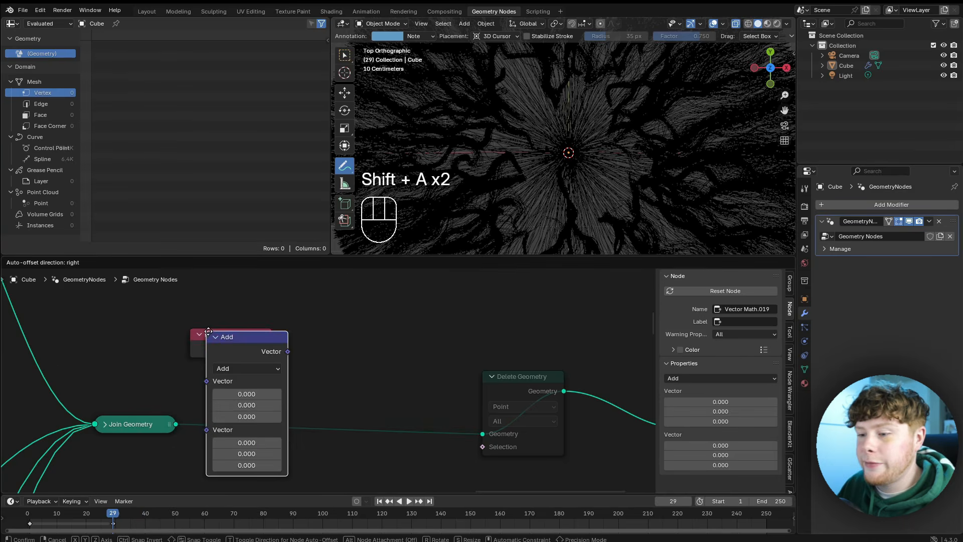
left_click(343, 310)
left_click(343, 310)
left_click(352, 504)
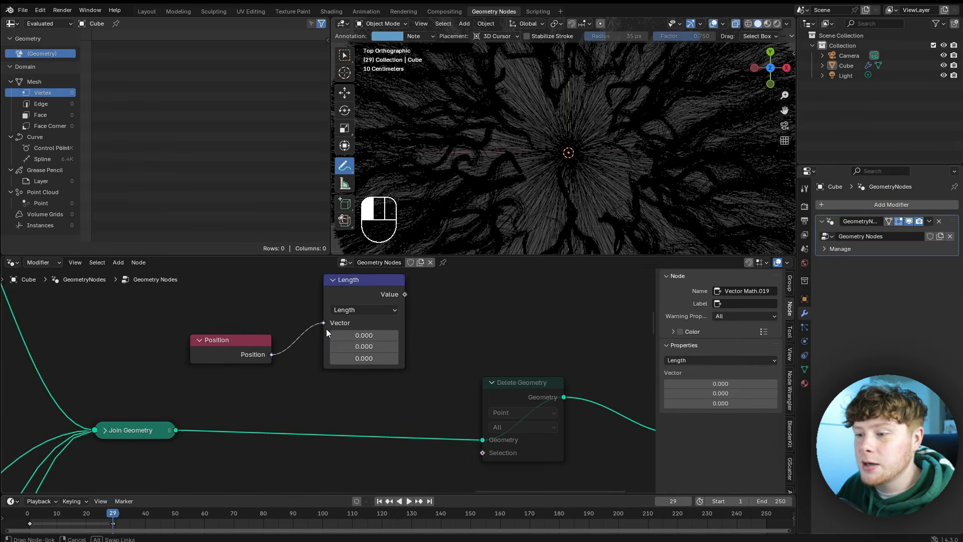
key("g")
left_click_drag(335, 325, 327, 340)
Move the Position and Length nodes together away from Delete Geometry to free space after them.
left_click_drag(254, 305, 351, 389)
key("g")
left_click(285, 399)
left_click(287, 400)
Draw a small annotation circle around the 3D cursor at the centre of the strands.
scroll(560, 132, "down", 2)
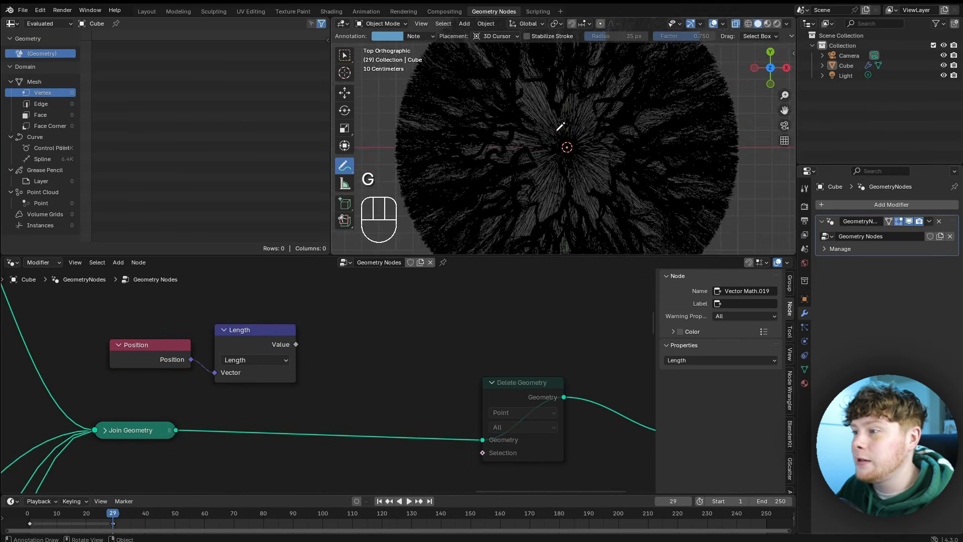
scroll(513, 200, "up", 1)
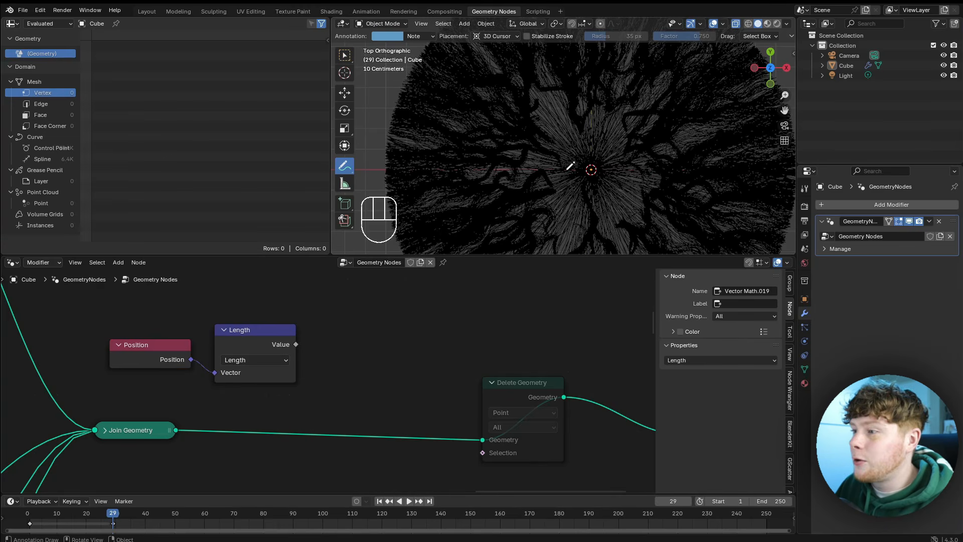
mouse_move(594, 166)
left_mouse_down()
mouse_move(582, 177)
mouse_move(598, 166)
left_mouse_up()
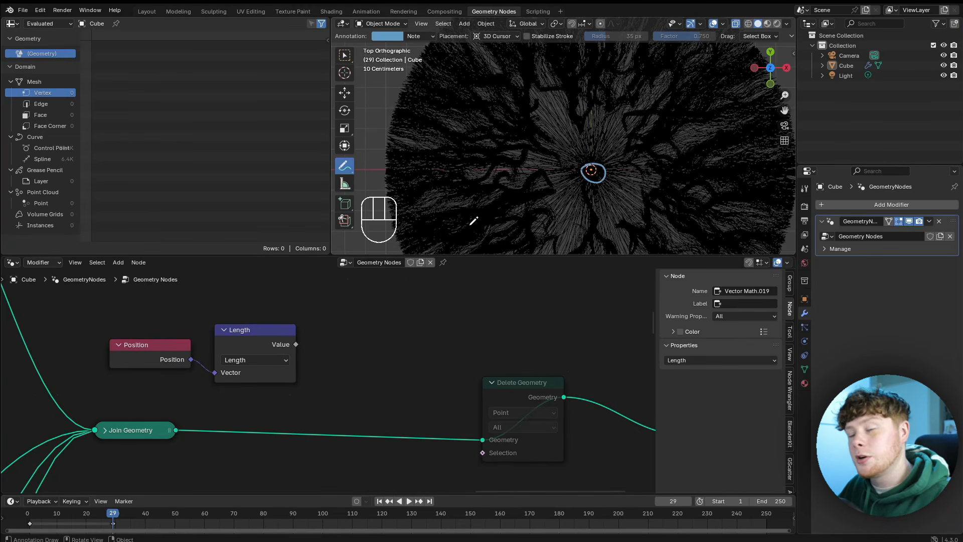
Add a Compare node after the Length node and set its operation to Less Than.
key("shift+a")
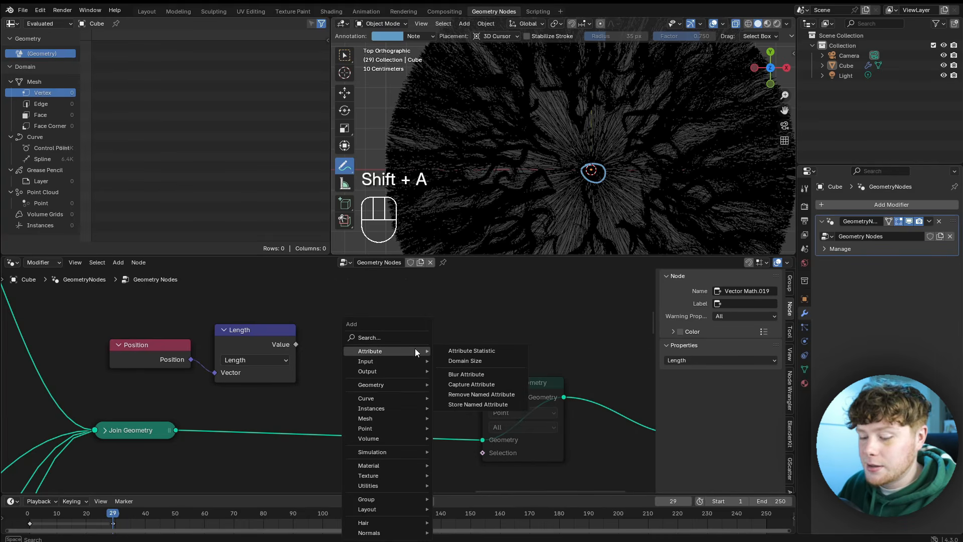
type("comp")
key("Return")
left_click(341, 319)
left_click(377, 368)
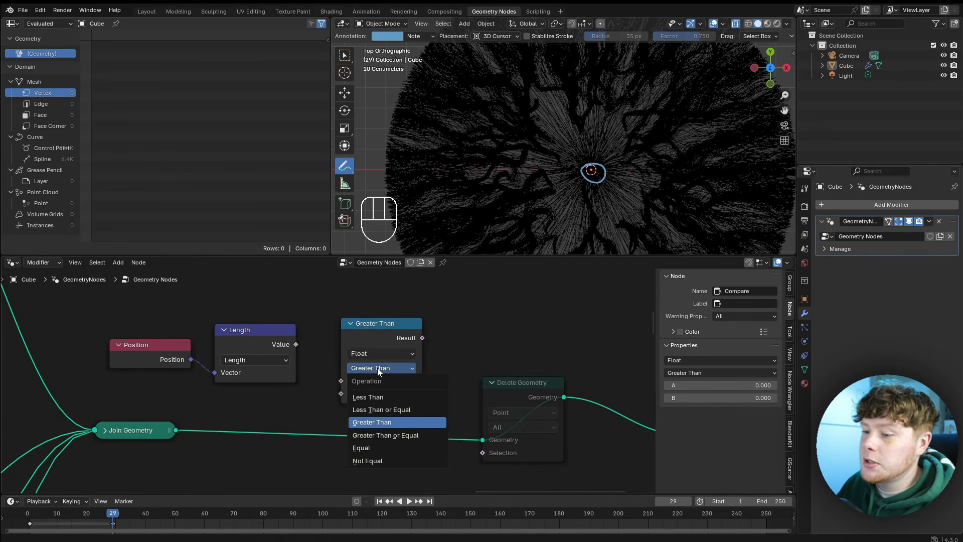
left_click(375, 396)
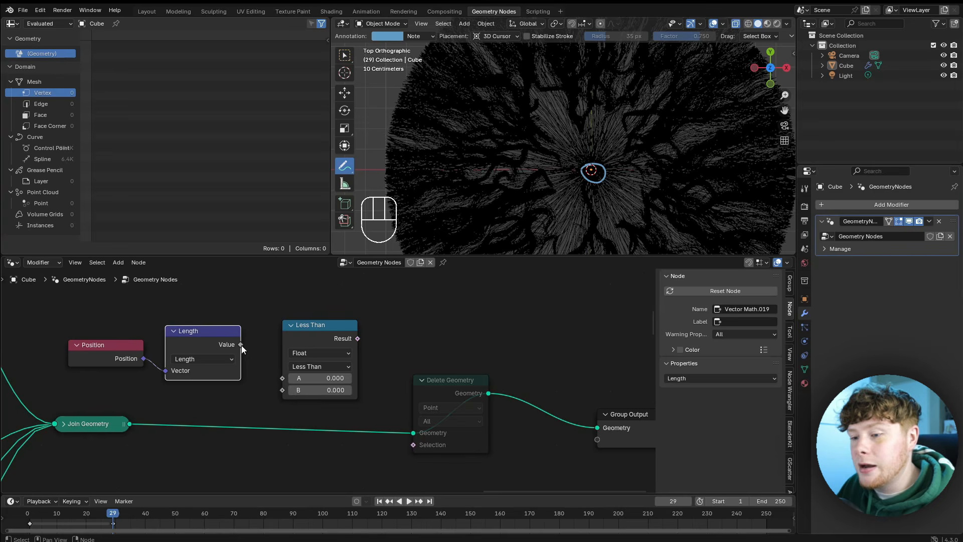
Connect the Length node's Value to input A of the Less Than node and set B to 0.2.
left_click_drag(241, 344, 282, 378)
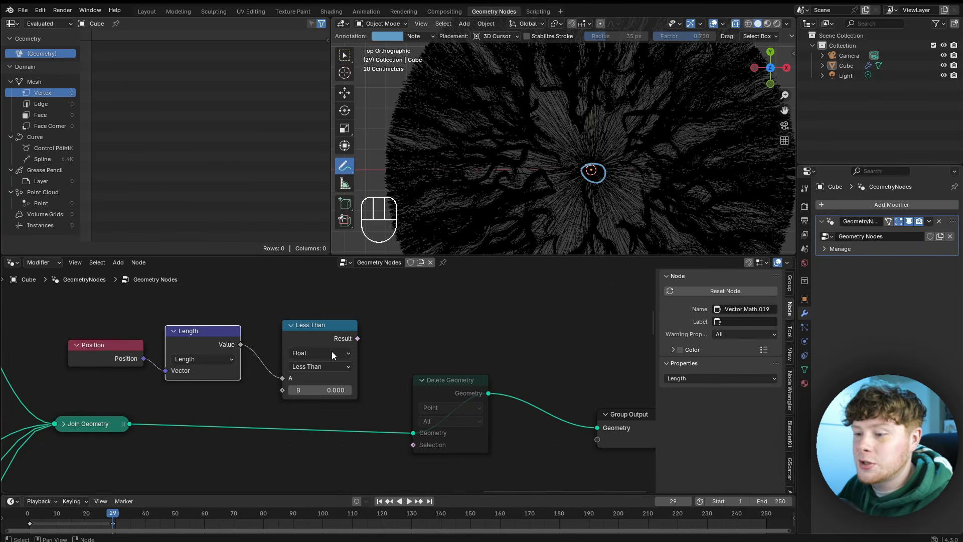
left_click(320, 390)
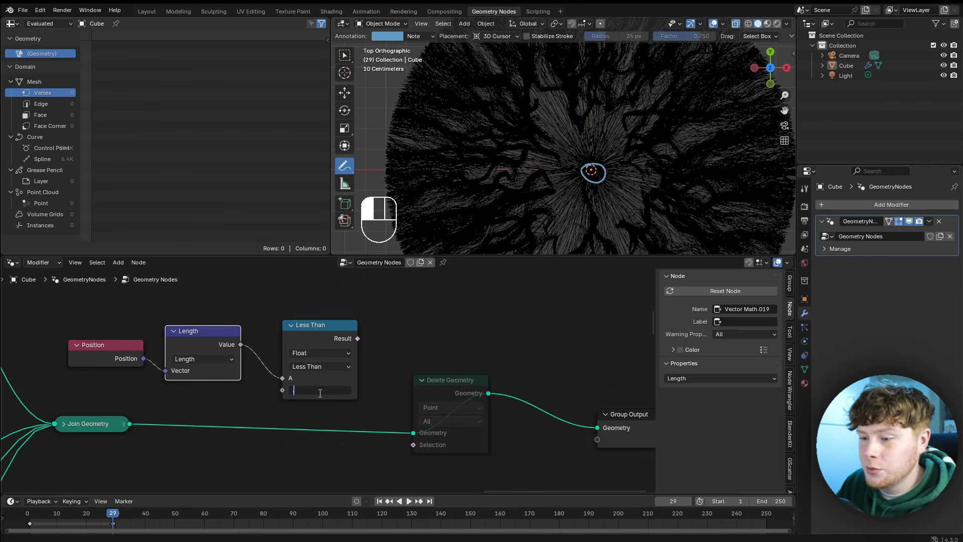
type(".2")
key("Return")
Connect the Less Than result to Delete Geometry's Selection input and unmute the Delete Geometry node.
left_click_drag(357, 338, 413, 444)
left_click(452, 386)
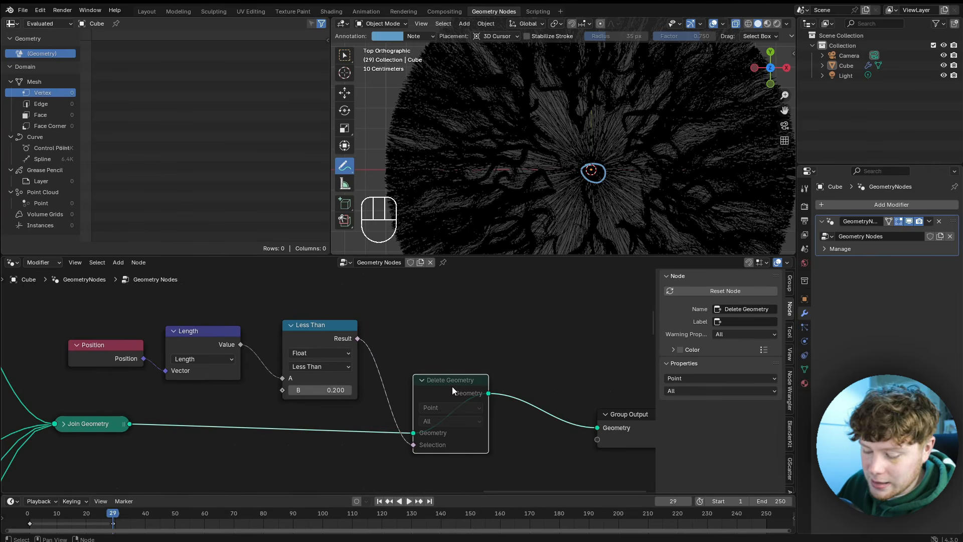
middle_click_drag(652, 201, 579, 167)
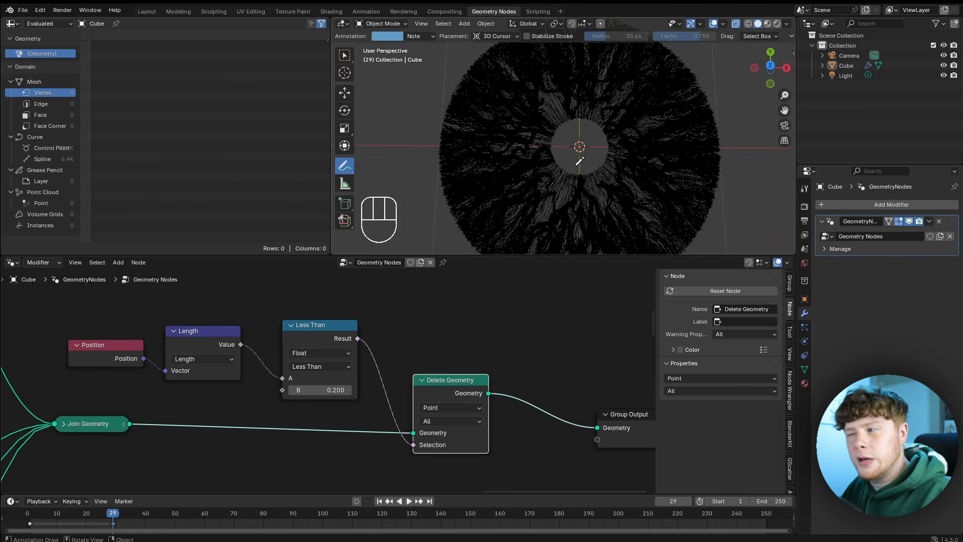
scroll(582, 172, "up", 2)
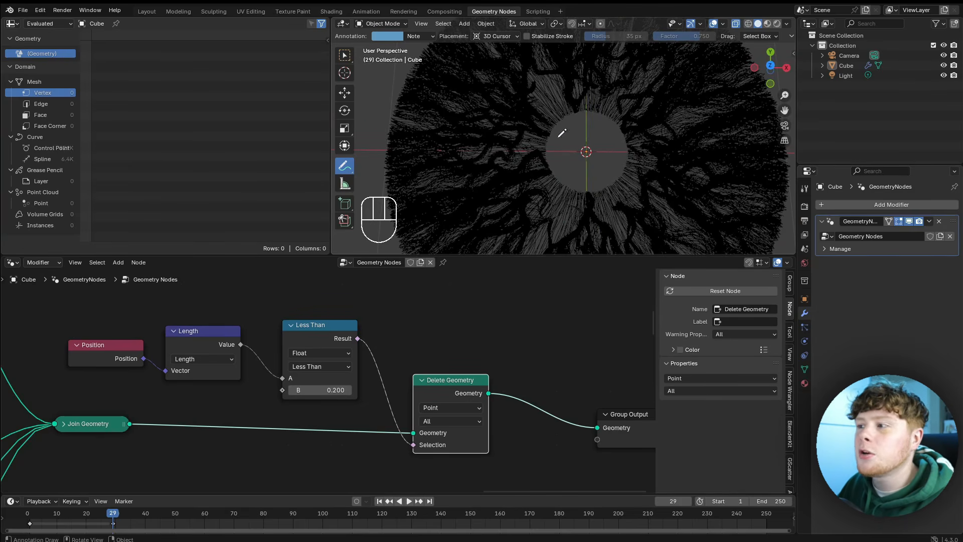
Try 0.3 as the Less Than node's B value, and set it back to 0.2.
left_click(326, 392)
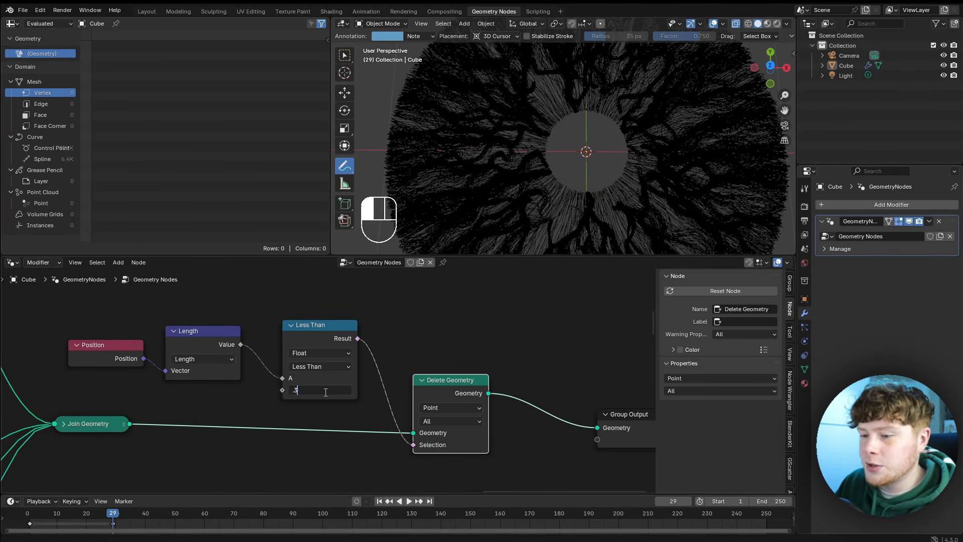
key("Return")
scroll(331, 409, "up", 1)
left_click(280, 409)
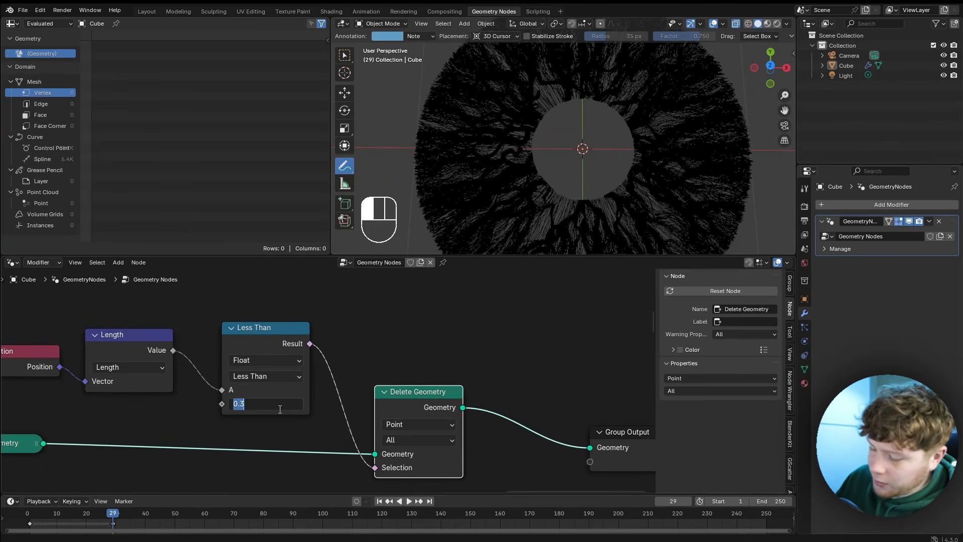
type(".2")
key("Return")
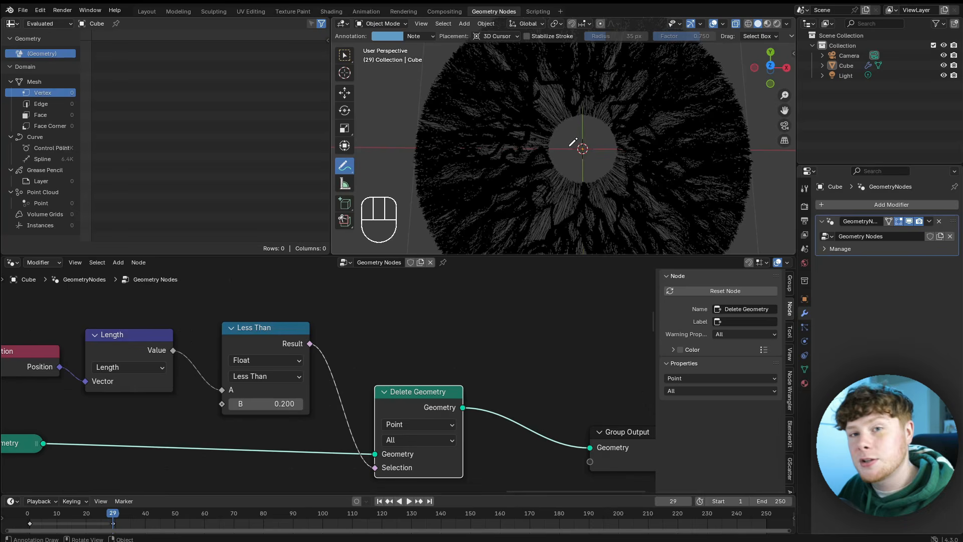
Save the current Blender file.
middle_click_drag(581, 160, 597, 138)
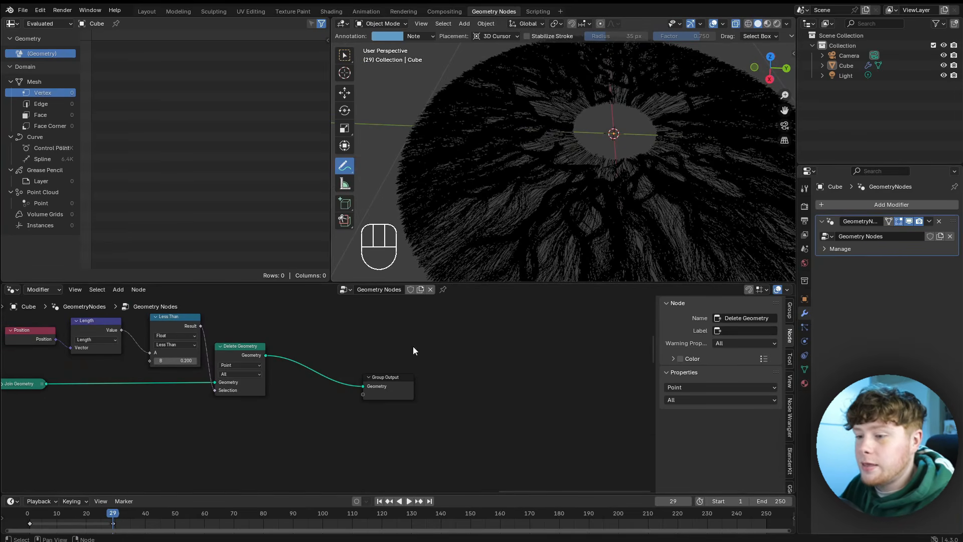
middle_click_drag(528, 213, 540, 215)
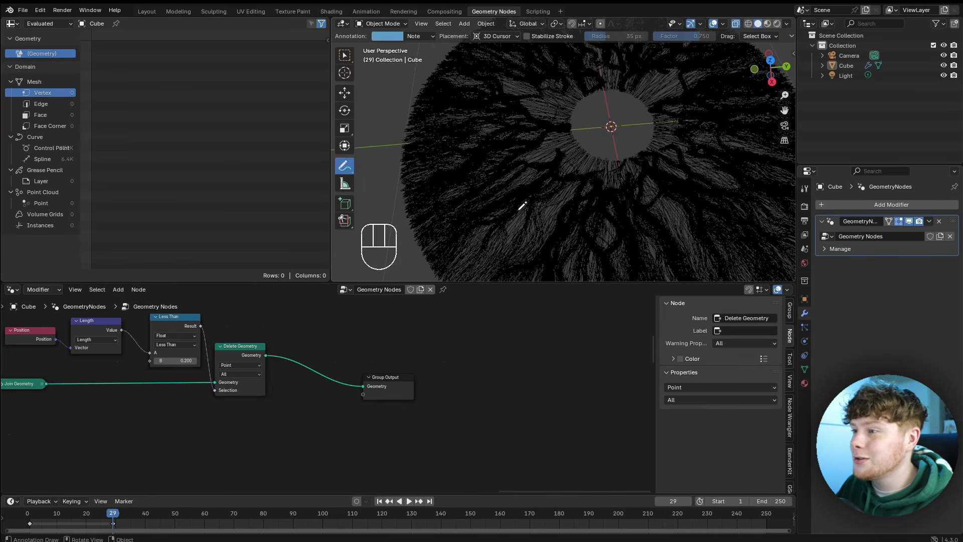
middle_click_drag(522, 205, 552, 207)
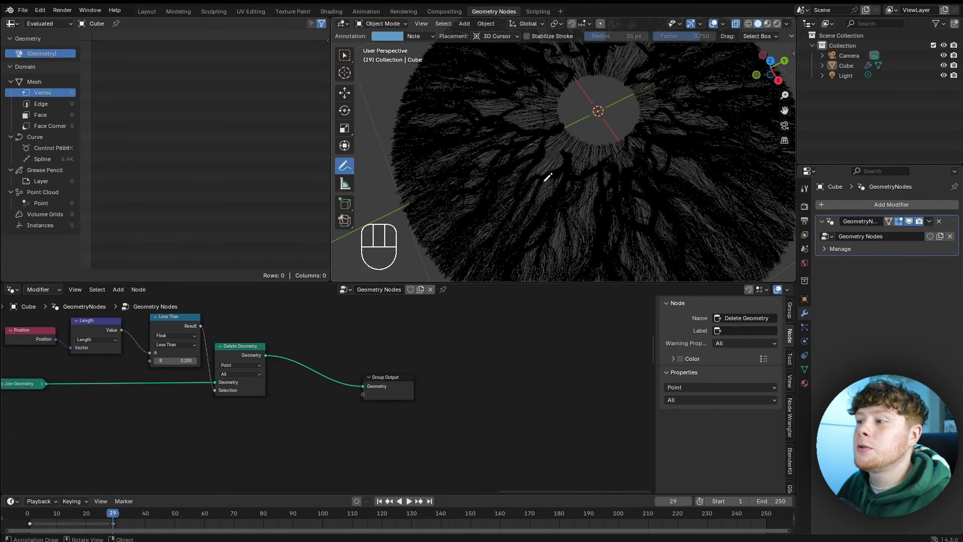
scroll(550, 122, "up", 3)
scroll(380, 378, "up", 4)
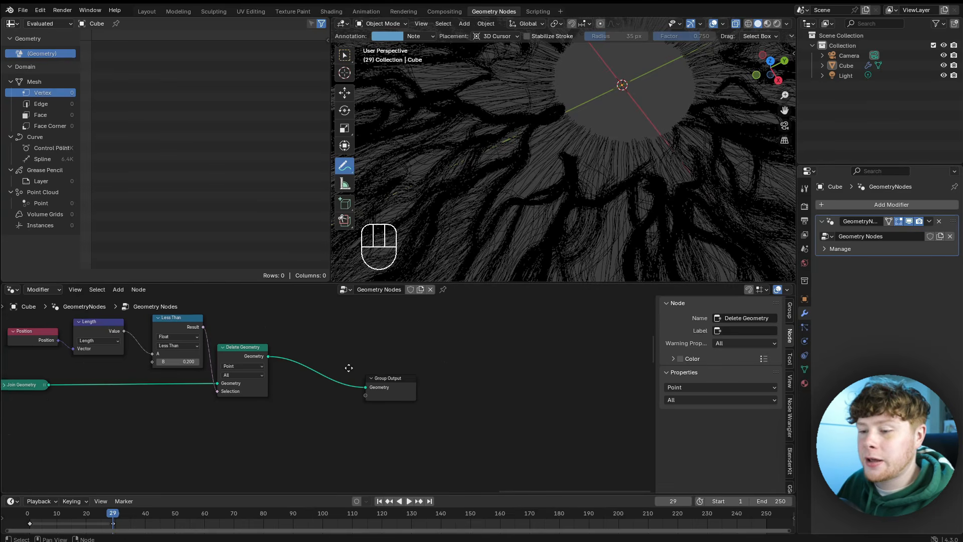
key("shift+a")
key("ctrl+s")
Insert a Curve to Mesh node on the link between Delete Geometry and Group Output.
key("shift+a")
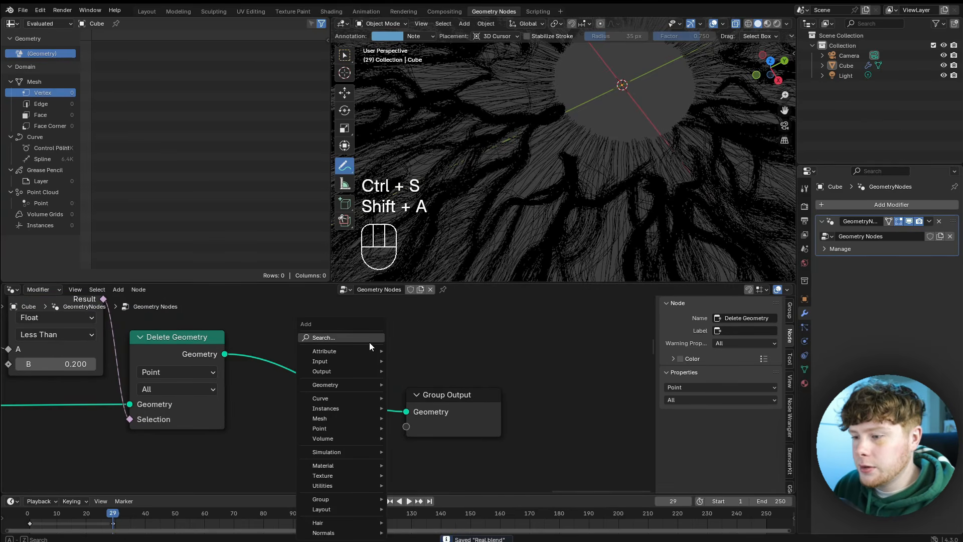
type("curve to")
key("Return")
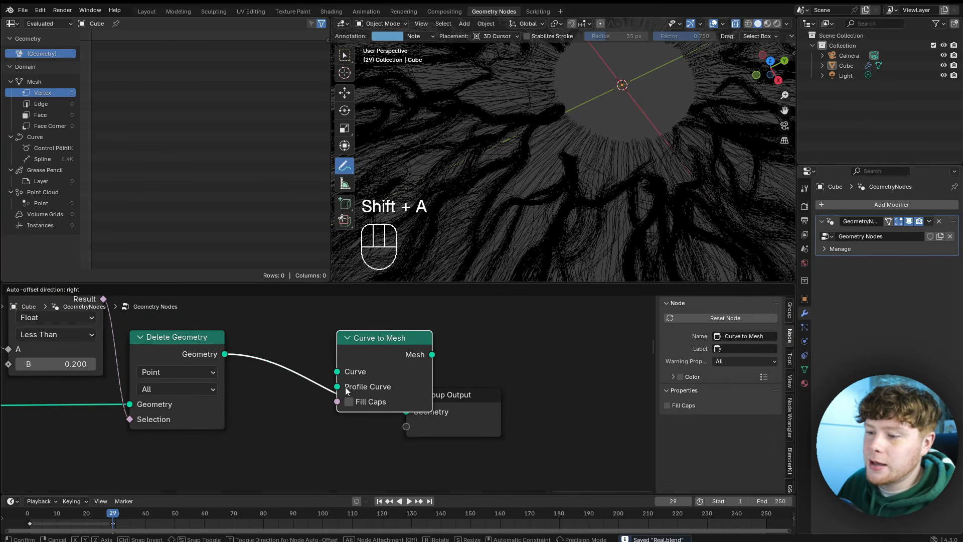
left_click(284, 332)
Add a Curve Circle node and place it below the Delete Geometry node.
key("shift+a")
type("cc")
key("Return")
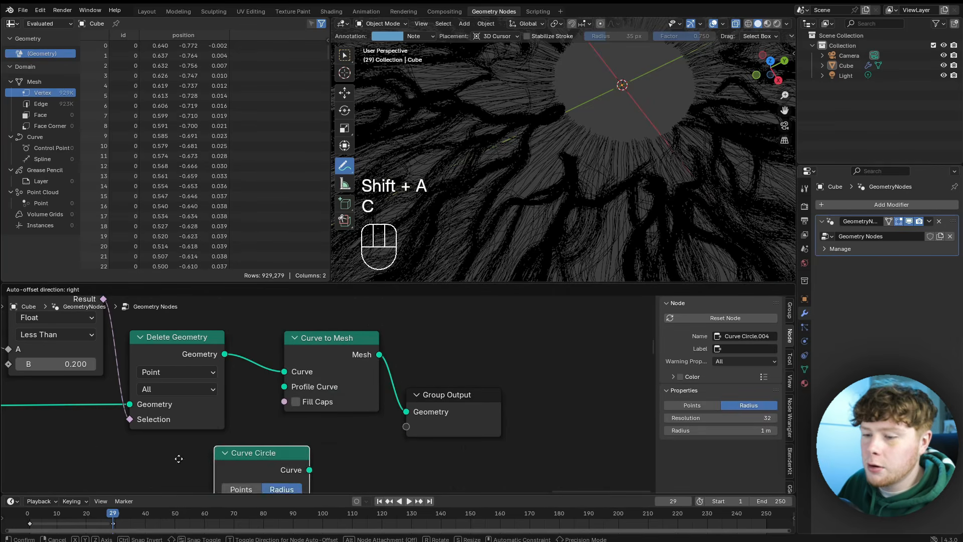
left_click(112, 441)
middle_click_drag(248, 466, 280, 432)
left_click_drag(240, 429, 296, 395)
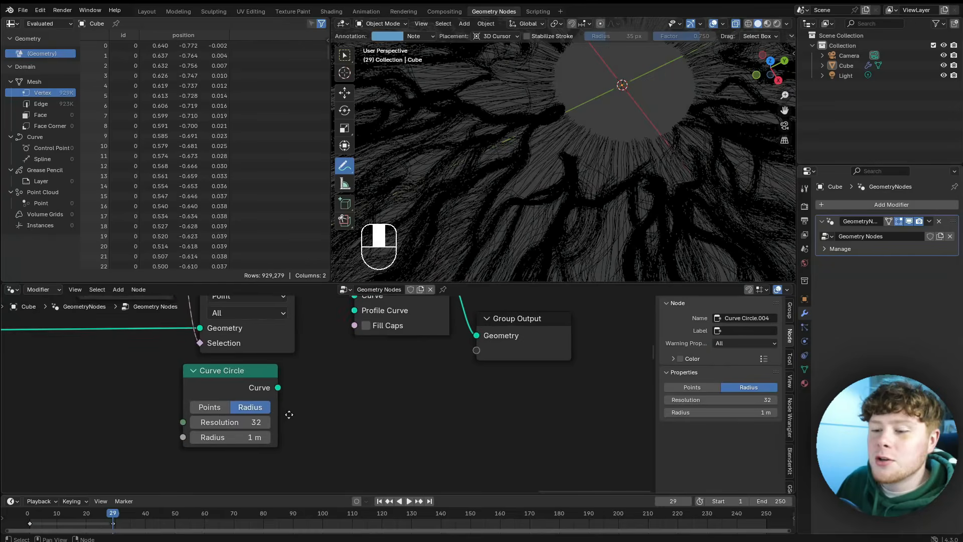
Set the Curve Circle's Resolution to 5.
scroll(289, 415, "up", 1)
scroll(211, 426, "up", 1)
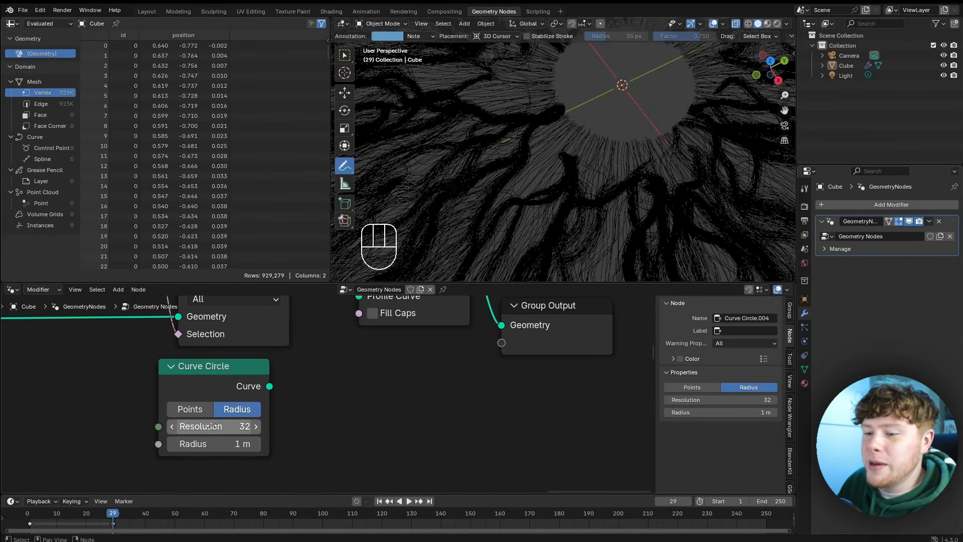
double_click(201, 425)
type("5")
key("Return")
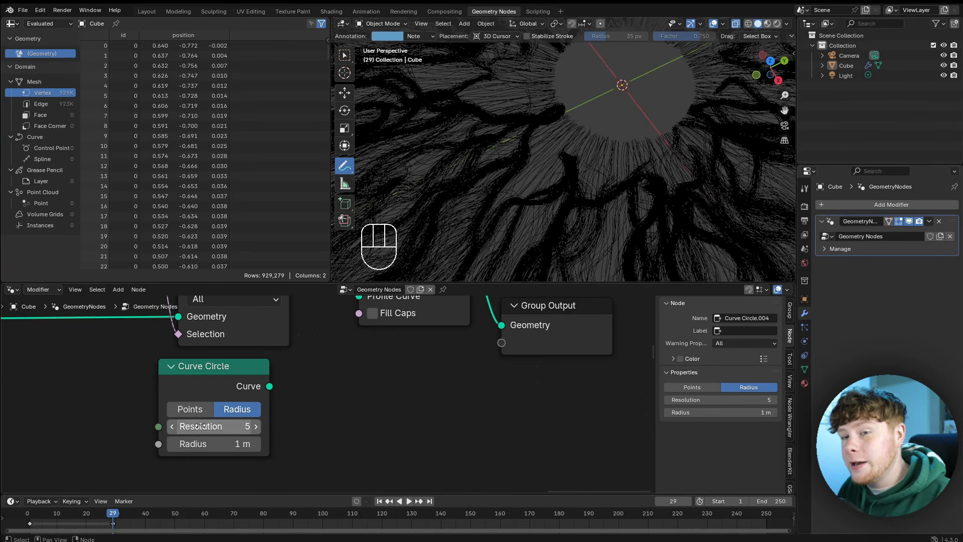
Connect the Curve Circle's Curve output to the Profile Curve input of Curve to Mesh and check the resulting mesh.
scroll(350, 363, "down", 2)
middle_click_drag(349, 356, 319, 418)
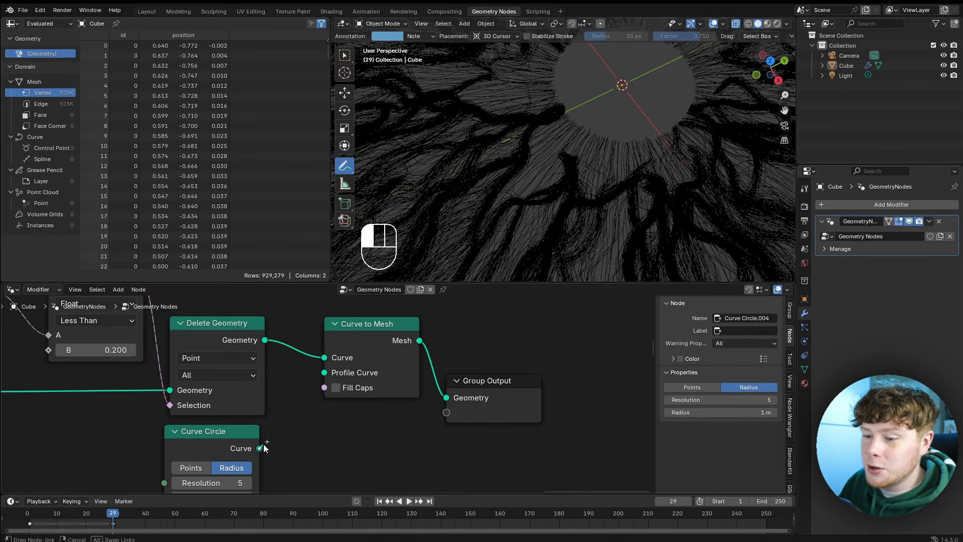
left_click_drag(259, 447, 323, 374)
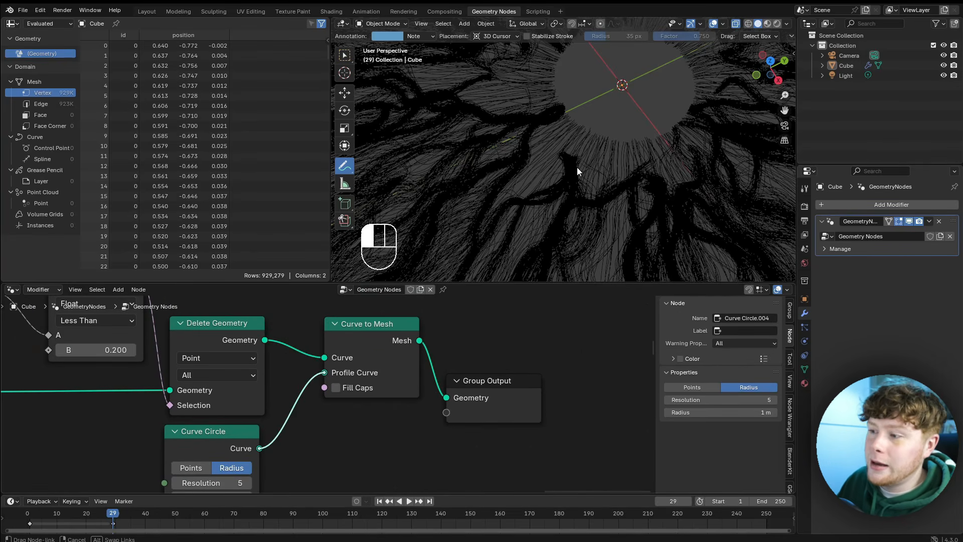
scroll(584, 138, "down", 8)
scroll(585, 170, "up", 6)
middle_click_drag(605, 146, 525, 164)
scroll(356, 423, "down", 2)
scroll(346, 419, "down", 1)
Move the Curve Circle, Curve to Mesh and Group Output nodes together away from Delete Geometry to free space.
left_click(254, 426)
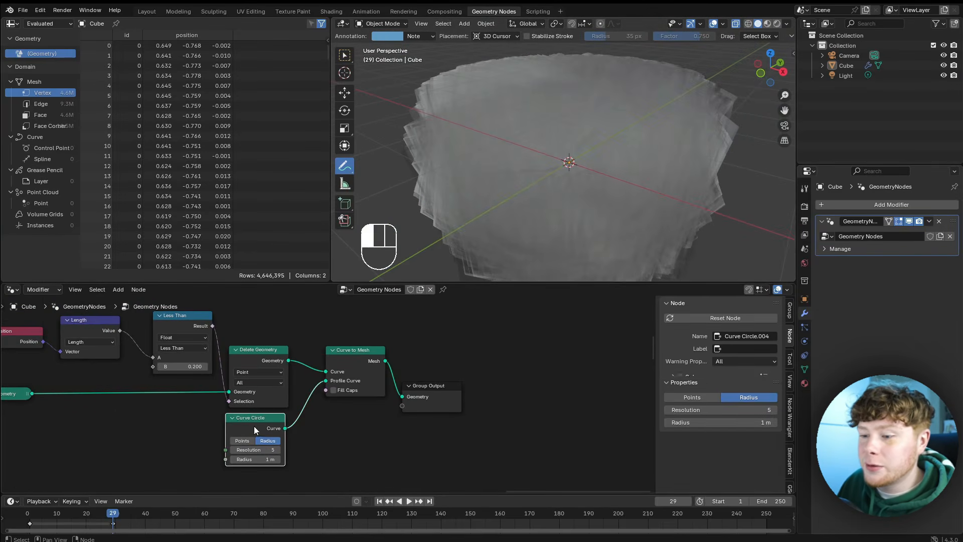
left_click(357, 376, "shift")
left_click(432, 404, "shift")
key("g")
left_click(504, 409)
left_click(501, 407)
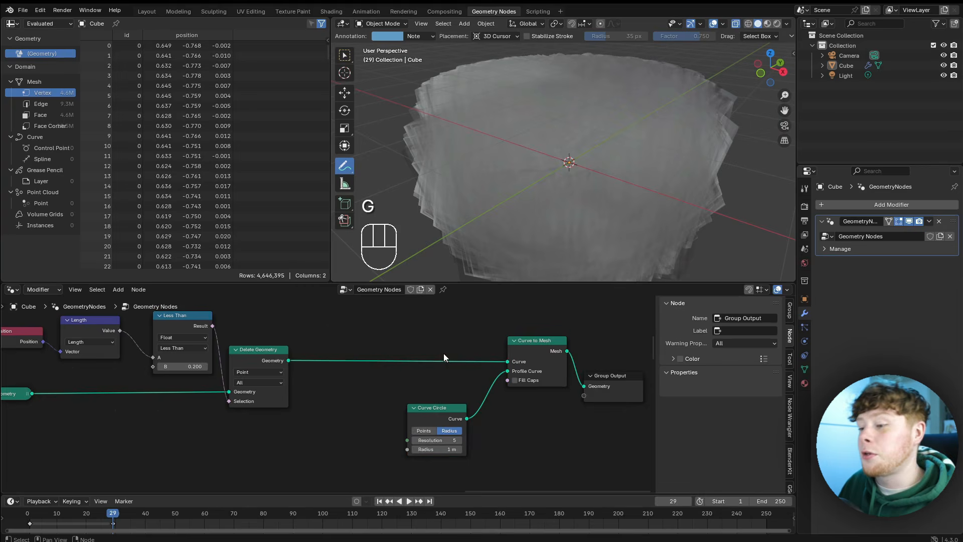
Insert a Set Curve Radius node on the link between Delete Geometry and Curve to Mesh.
key("shift+a")
key("shift+a")
type("set c r")
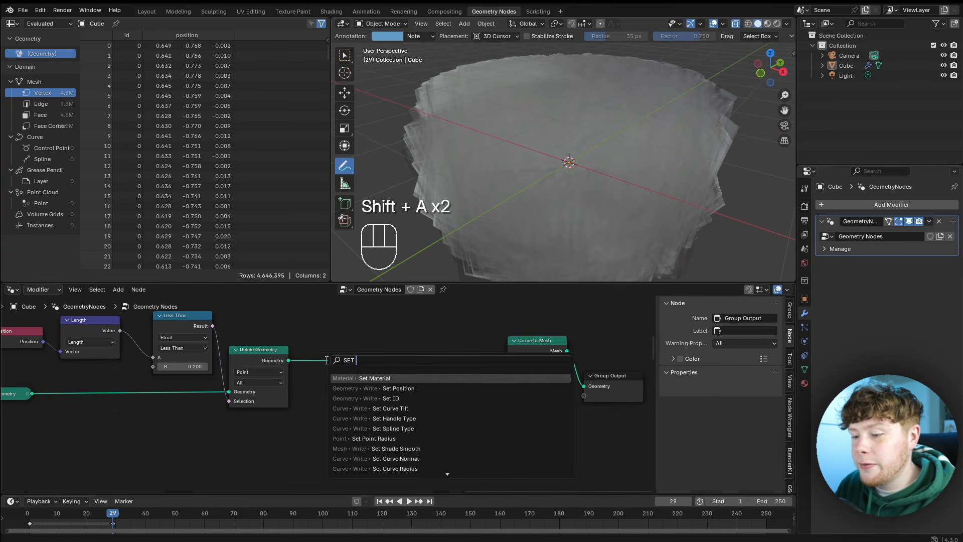
key("Return")
left_click(342, 349)
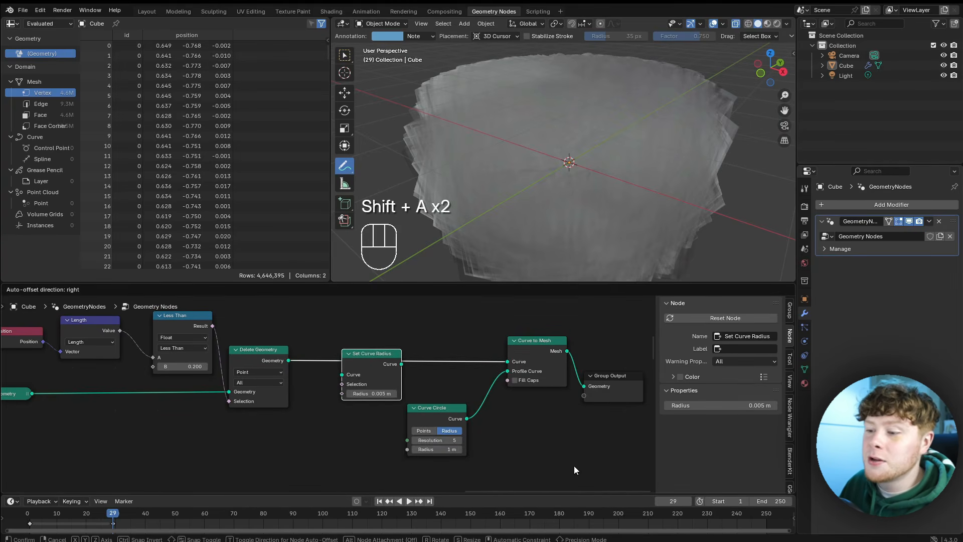
Turn off X-ray in the viewport and set the Set Curve Radius node's Radius to 0.001 m.
key("alt+z")
scroll(436, 431, "up", 5)
middle_click_drag(405, 417, 334, 432)
middle_click_drag(333, 433, 333, 383, "ctrl")
left_click(302, 413)
left_click(293, 414)
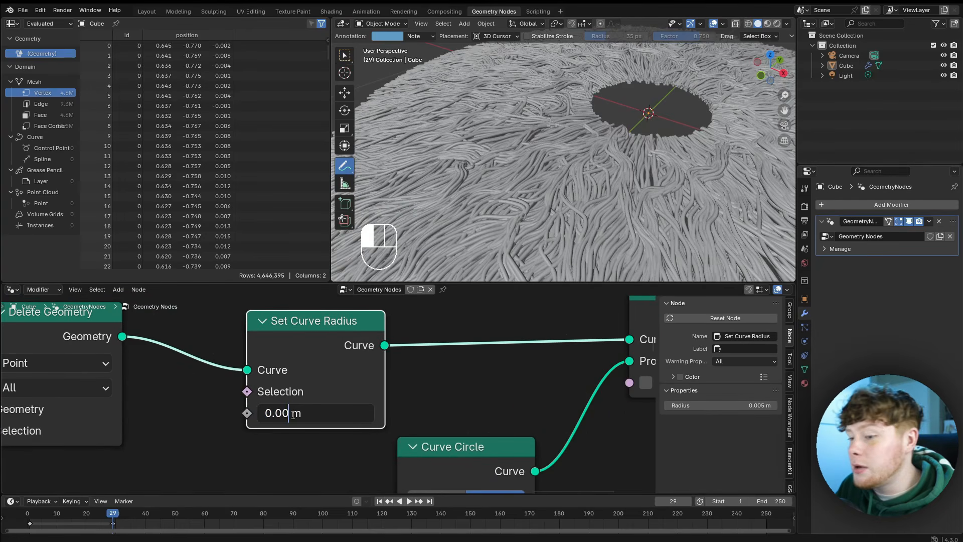
key("Return")
Examine the thin strand mesh around the central hole from several angles and distances.
middle_click_drag(502, 200, 551, 105)
scroll(551, 105, "down", 5)
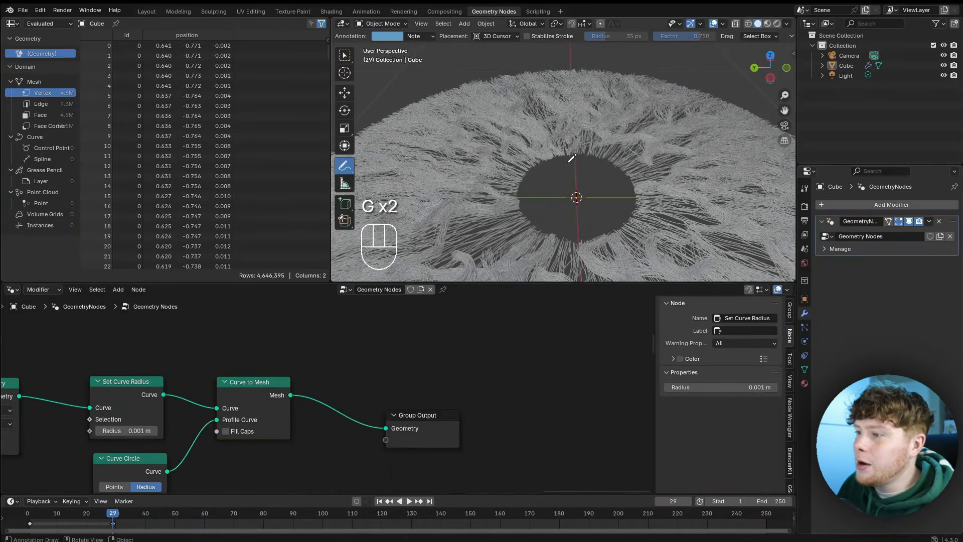
scroll(572, 158, "down", 2)
middle_click_drag(571, 159, 571, 205)
scroll(585, 191, "up", 4)
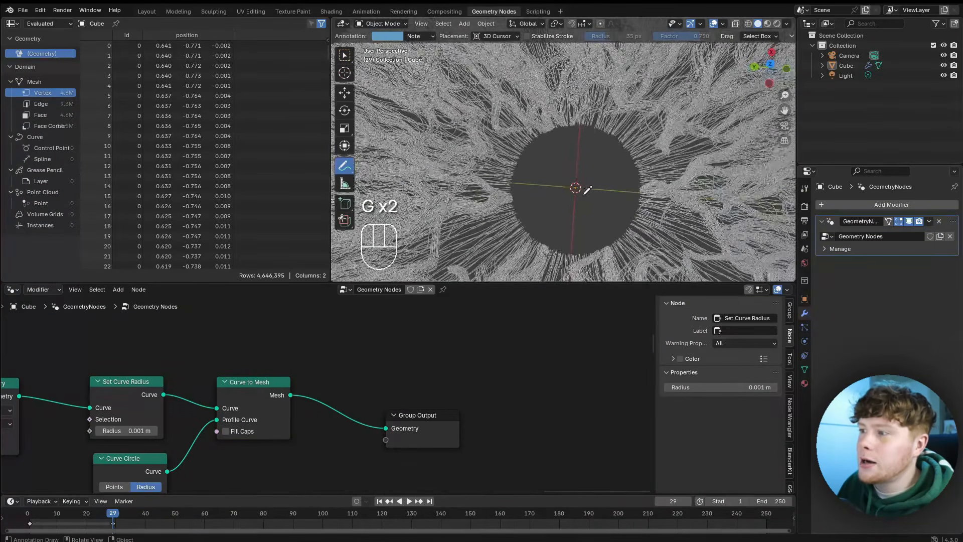
middle_click_drag(622, 181, 581, 173, "shift")
scroll(561, 186, "down", 3)
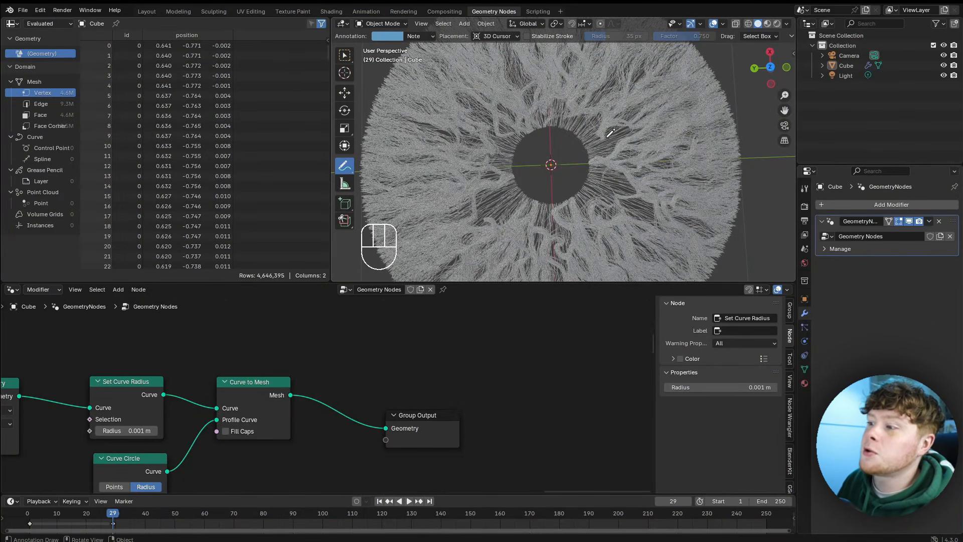
middle_click_drag(611, 132, 558, 163, "shift")
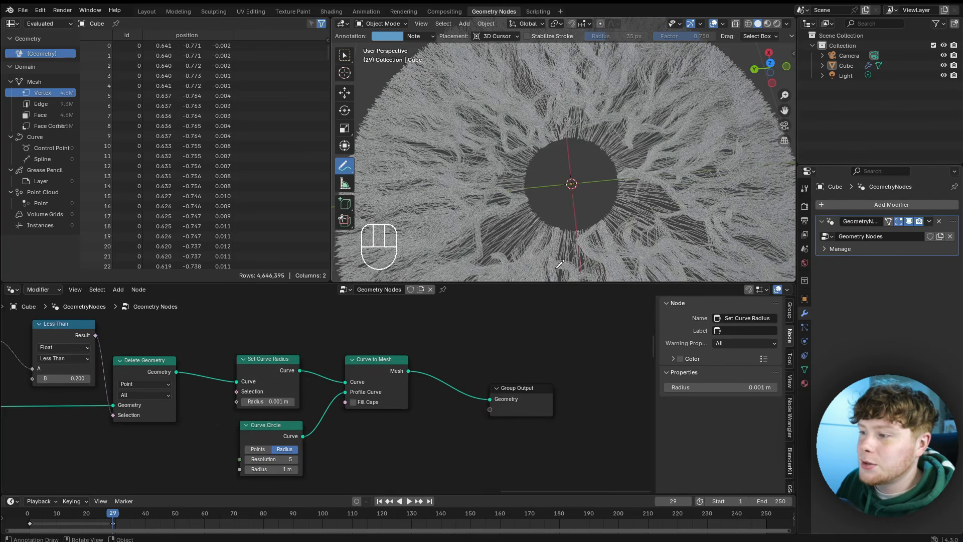
Insert a Scale Elements node on the link between Curve to Mesh and Group Output.
key("shift+a")
mouse_move(400, 353)
type("scale")
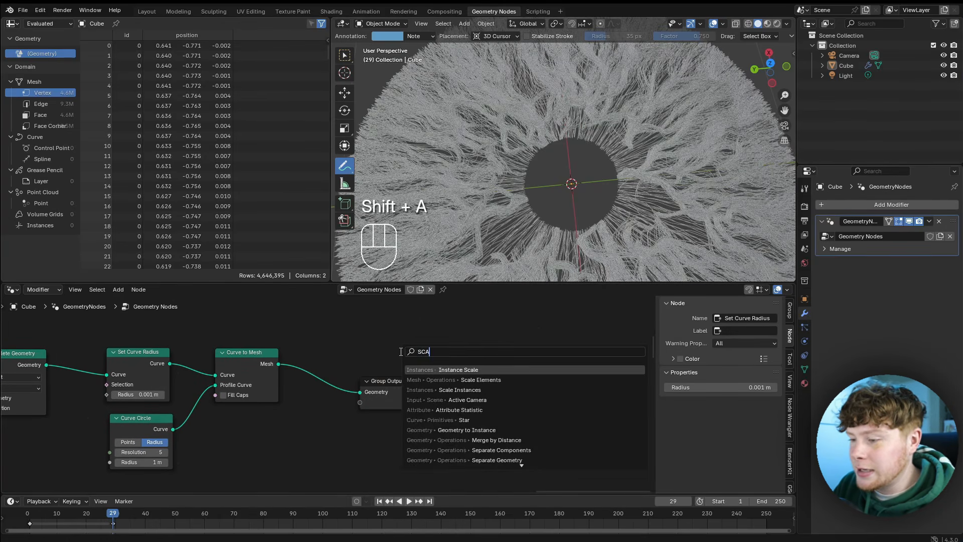
key("Return")
key("g")
left_click(471, 431)
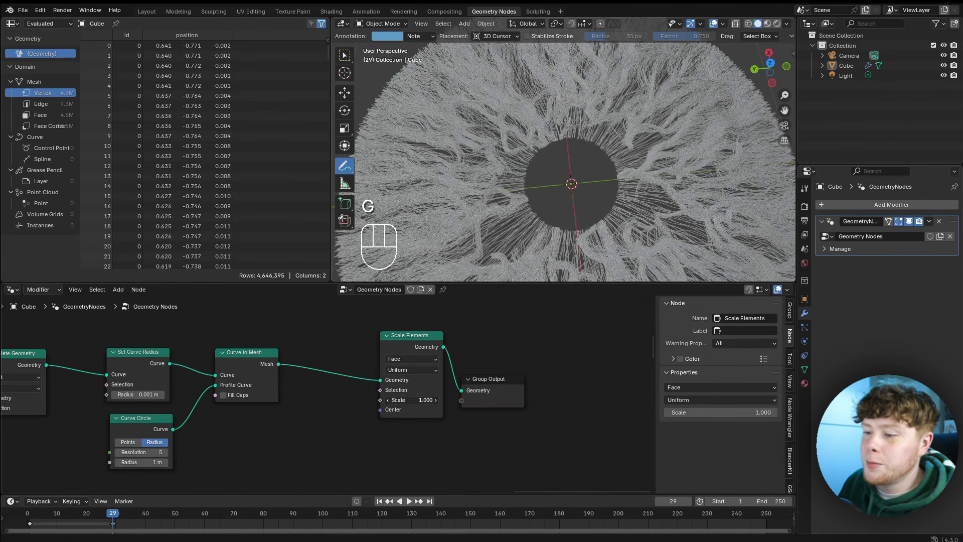
Try a Scale of 0.9 on the Scale Elements node and restore it to 1.
left_click(414, 400)
type(".9")
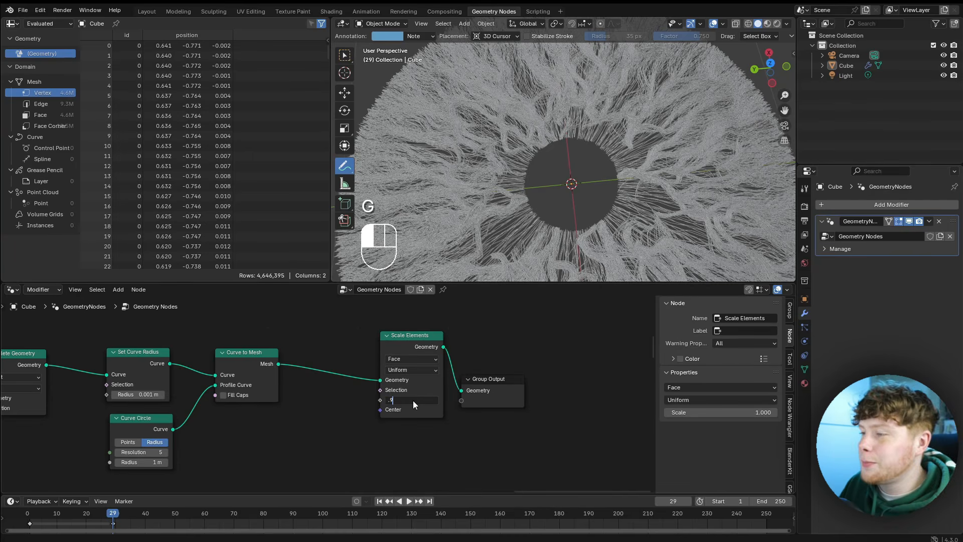
key("Return")
left_click(414, 400)
type("1")
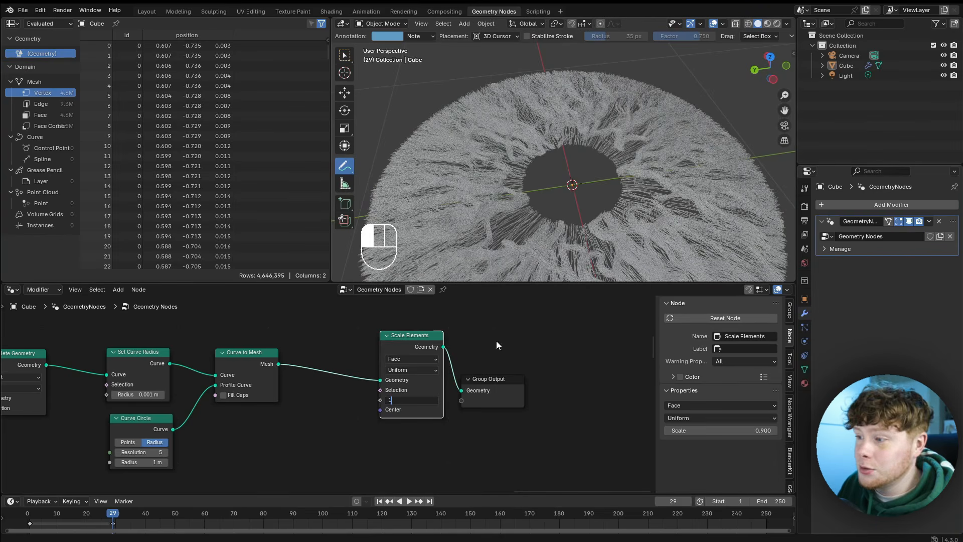
key("Return")
In top view, annotate a radial line from the central hole to the outer edge and erase it.
key("KP_7")
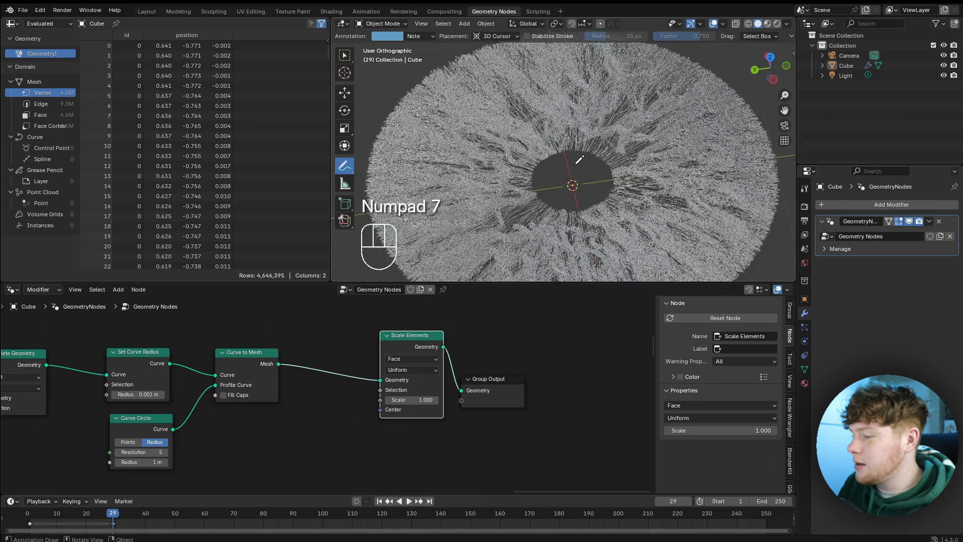
middle_click_drag(666, 121, 529, 193, "shift")
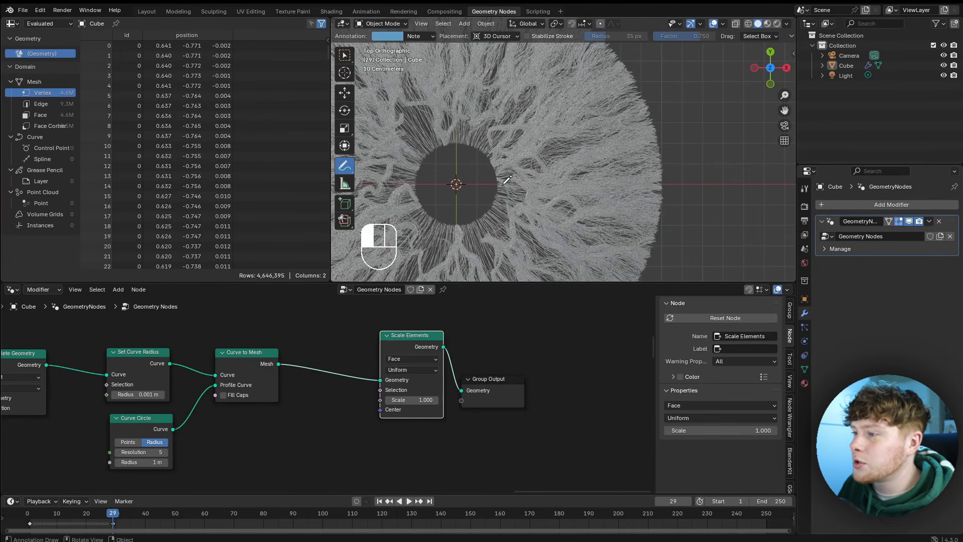
left_click_drag(504, 184, 567, 190)
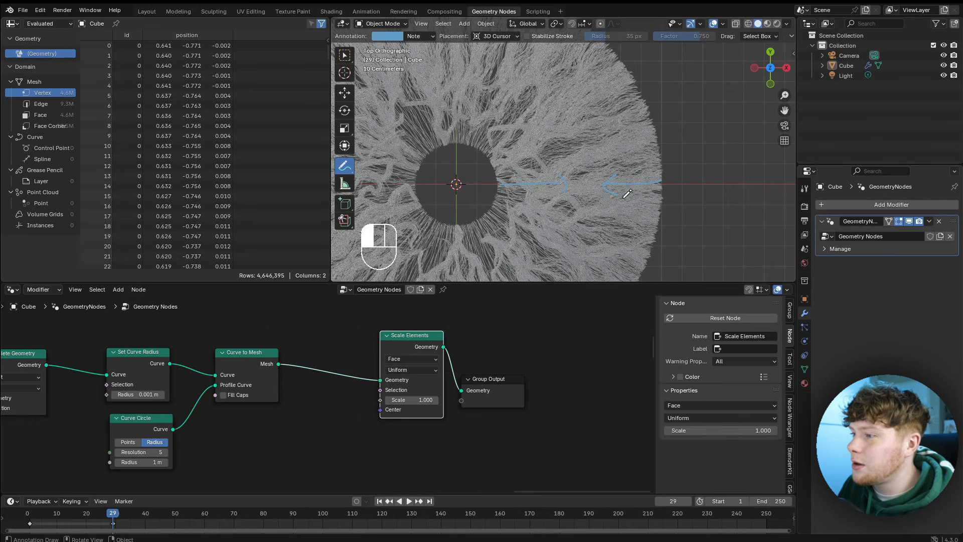
mouse_move(478, 173)
left_mouse_down("ctrl")
mouse_move(687, 172)
mouse_move(504, 177)
left_mouse_up("ctrl")
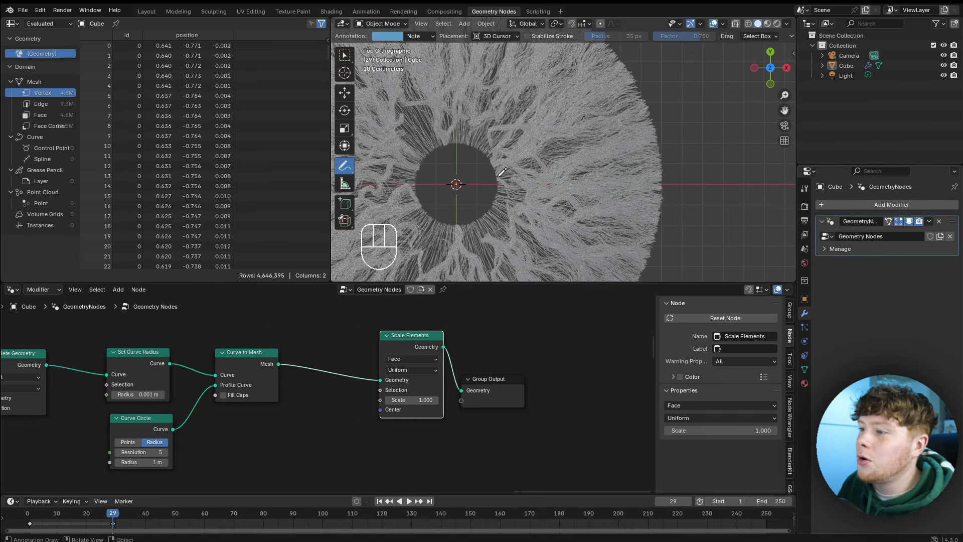
left_click_drag(645, 162, 639, 176)
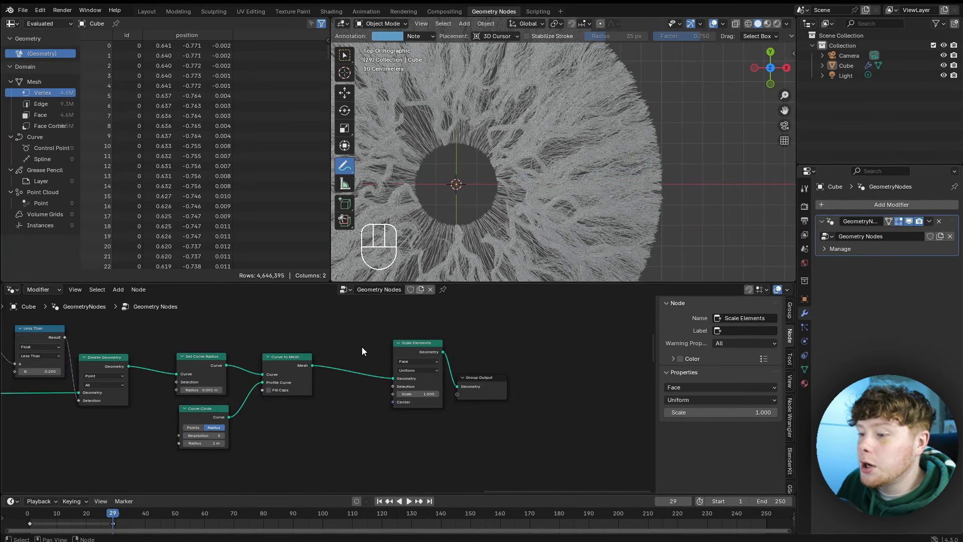
Examine the Center input of the Scale Elements node, leaving it unconnected.
middle_click_drag(362, 347, 300, 338)
scroll(301, 367, "up", 8)
mouse_move(318, 412)
middle_mouse_down()
mouse_move(291, 423)
mouse_move(324, 460)
mouse_move(323, 483)
middle_mouse_up()
scroll(326, 401, "up", 1)
left_click_drag(306, 454, 269, 413)
scroll(202, 335, "down", 2)
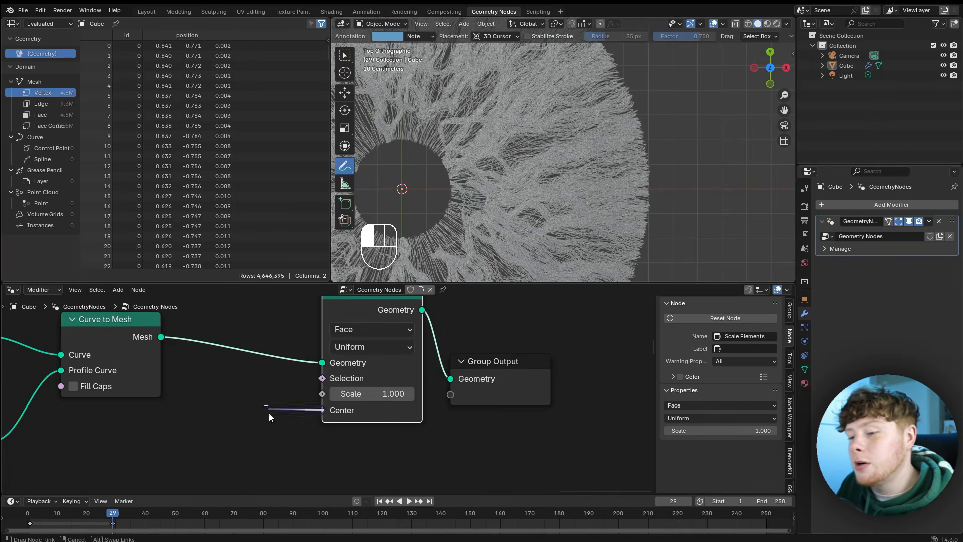
scroll(483, 164, "up", 1)
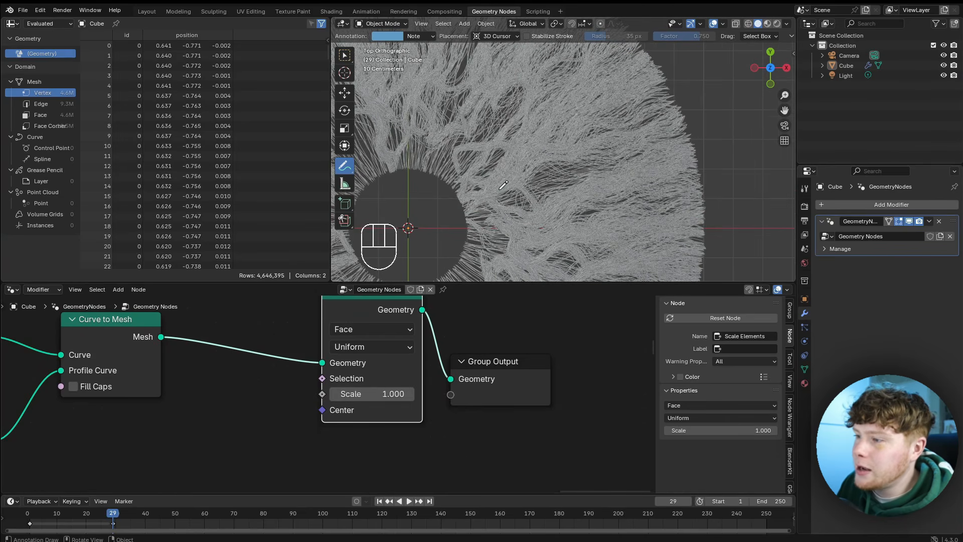
Annotate a point on the strands and the outer rim of the iris, and erase the marks.
left_click(498, 190)
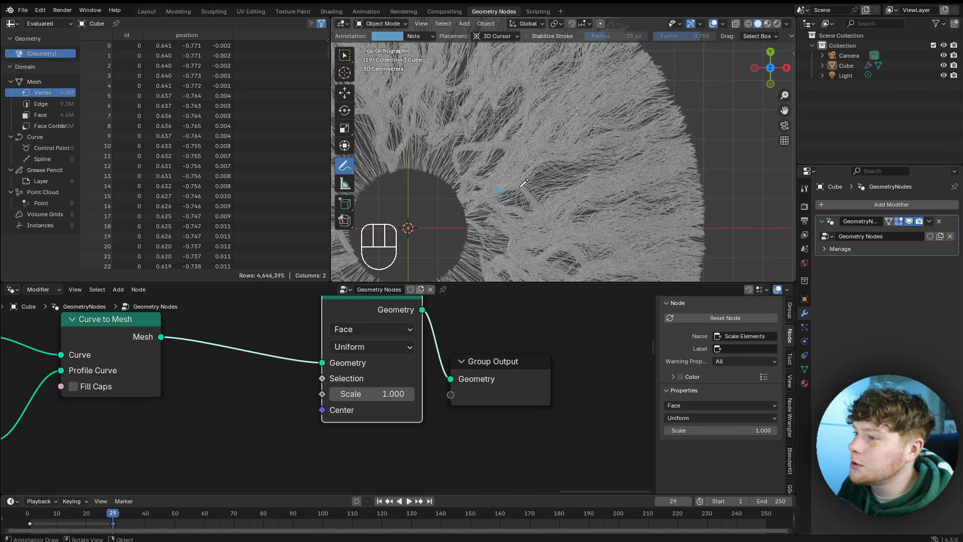
left_click(683, 113)
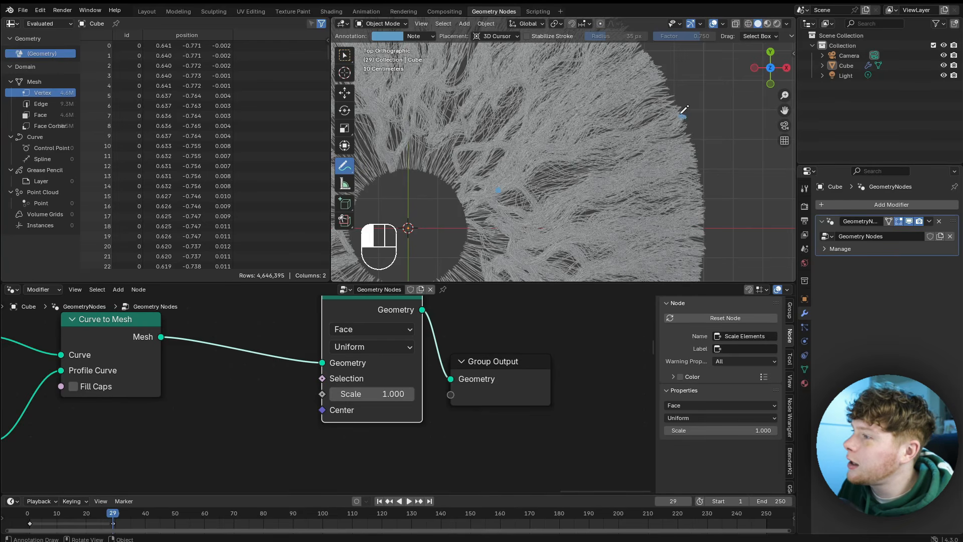
left_click_drag(660, 75, 711, 189)
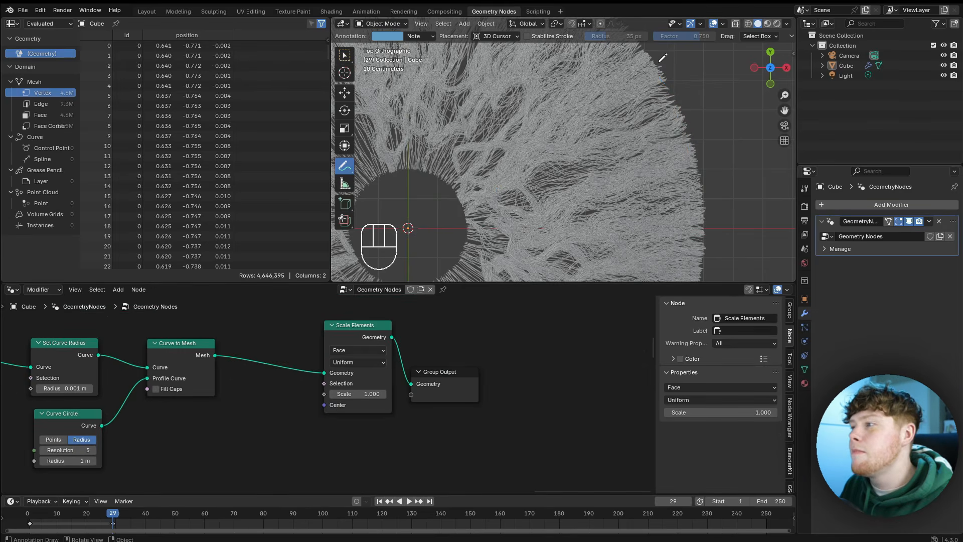
Add a Mesh Circle node above Curve to Mesh and set its Vertices to 100.
scroll(662, 58, "down", 3)
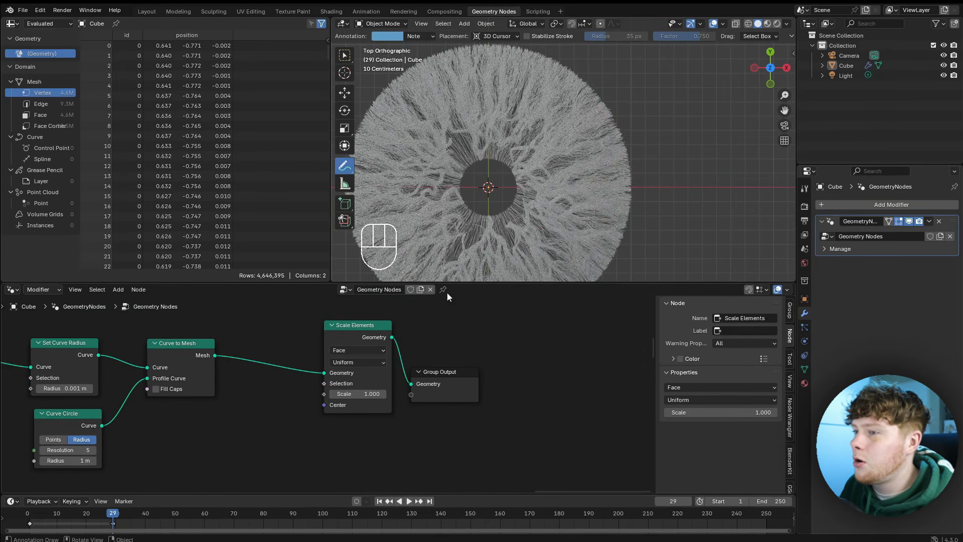
middle_click_drag(264, 300, 379, 371)
key("shift+a")
mouse_move(379, 372)
type("mesh")
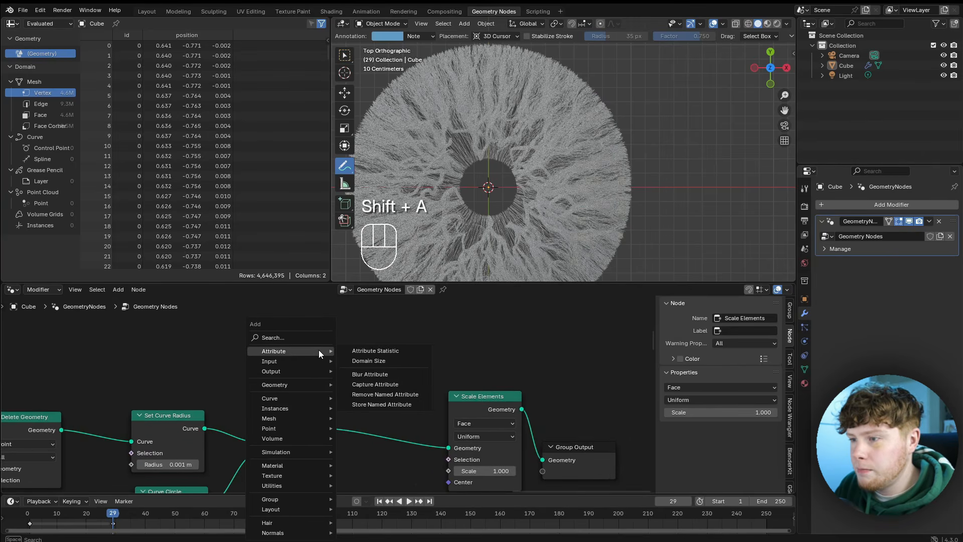
left_click(392, 398)
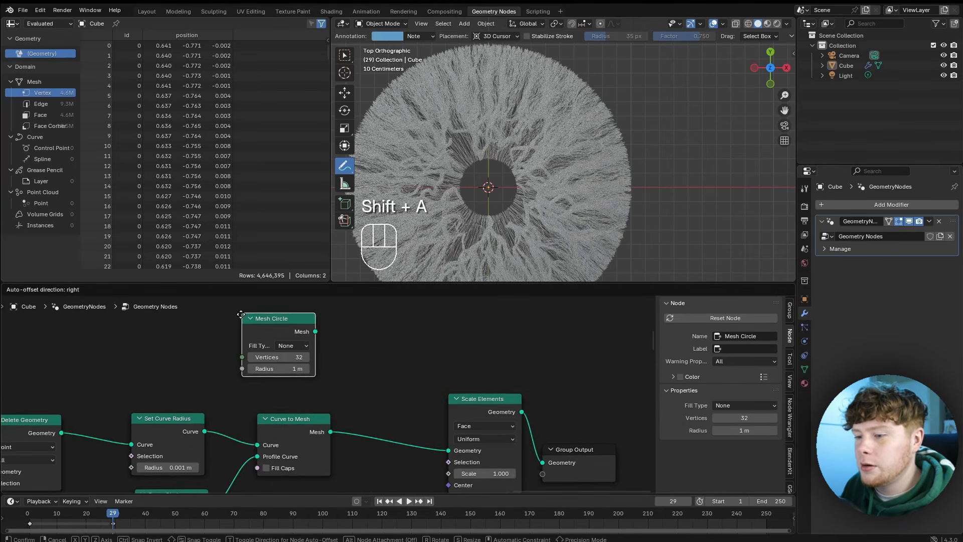
left_click(285, 358)
left_click(276, 358)
type("1")
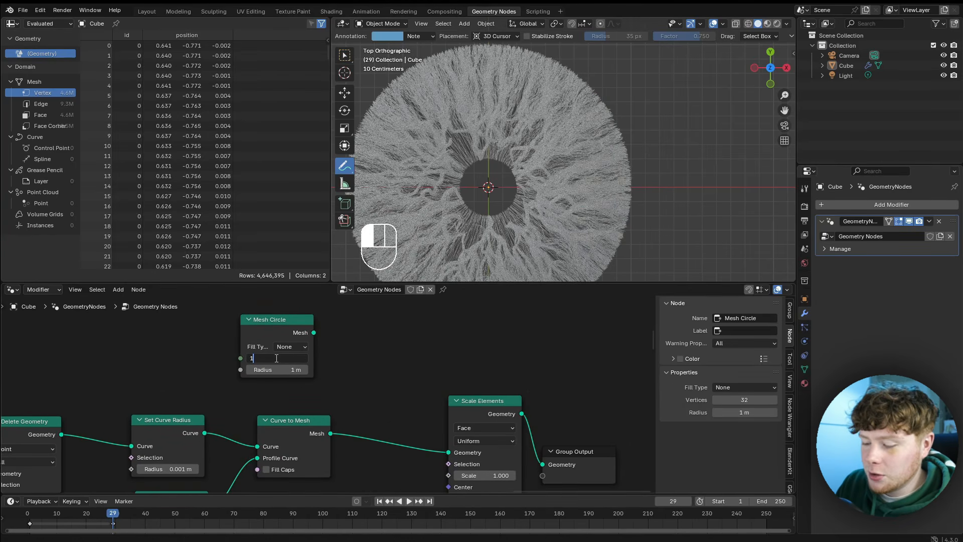
type("00")
key("Return")
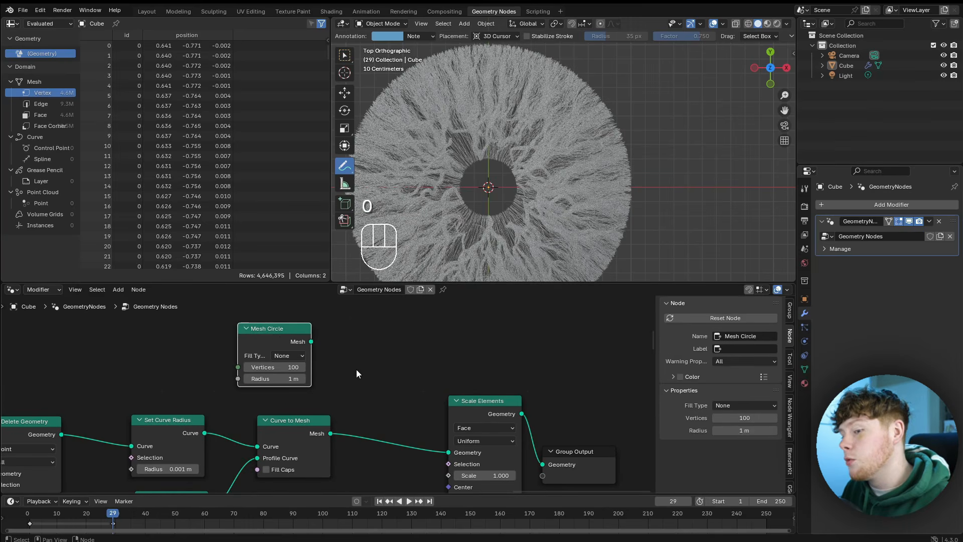
Preview the Mesh Circle through Group Output, and reconnect the Scale Elements geometry to Group Output.
left_click_drag(291, 328, 554, 457)
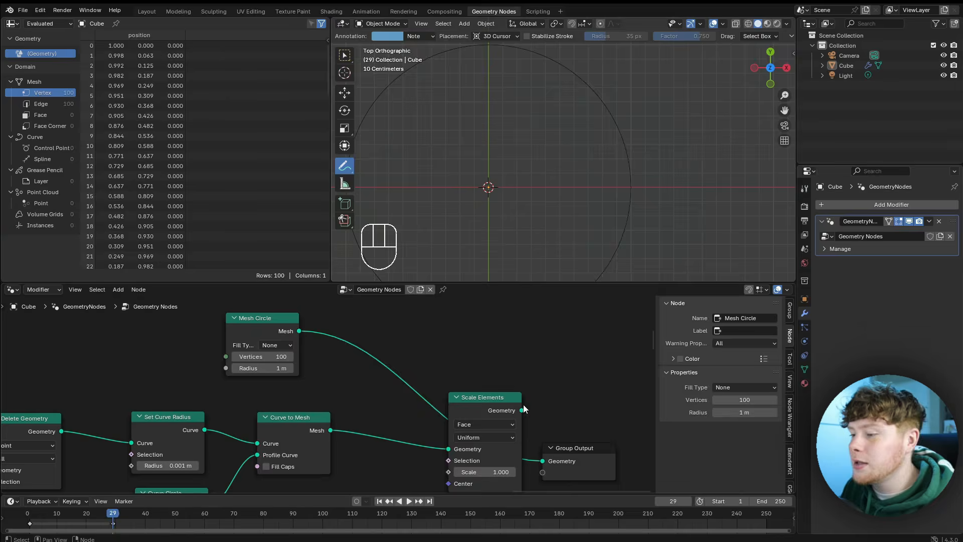
left_click_drag(522, 410, 542, 460)
scroll(384, 321, "down", 3)
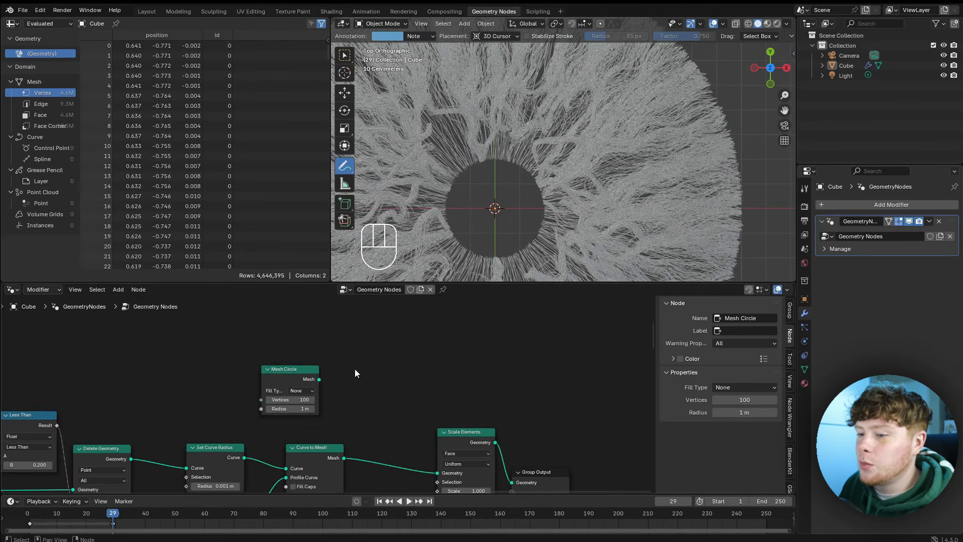
Reposition the Mesh Circle node above the main chain and shift Scale Elements slightly towards Curve to Mesh.
left_click_drag(295, 380, 309, 366)
scroll(563, 150, "up", 2)
scroll(563, 150, "down", 1)
middle_click_drag(563, 150, 508, 175, "shift")
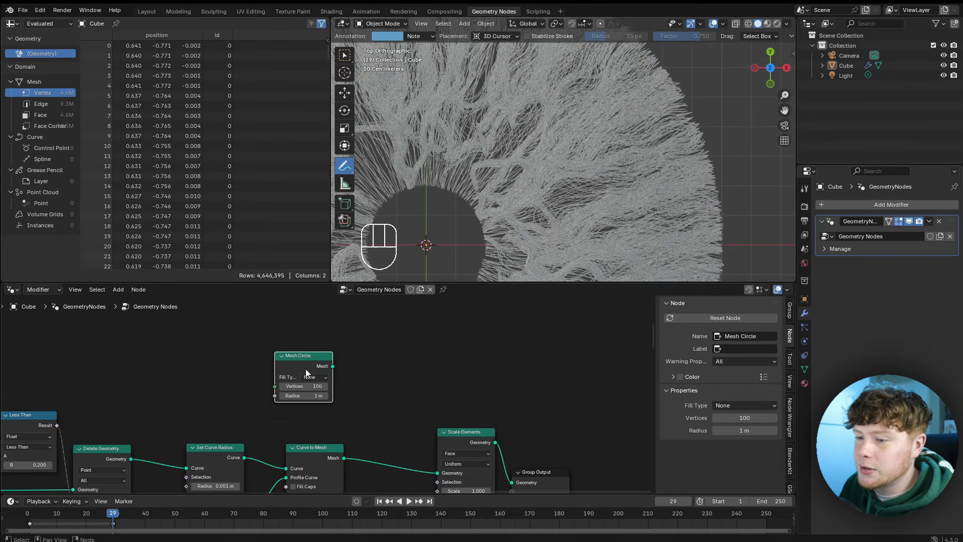
left_click_drag(305, 371, 294, 367)
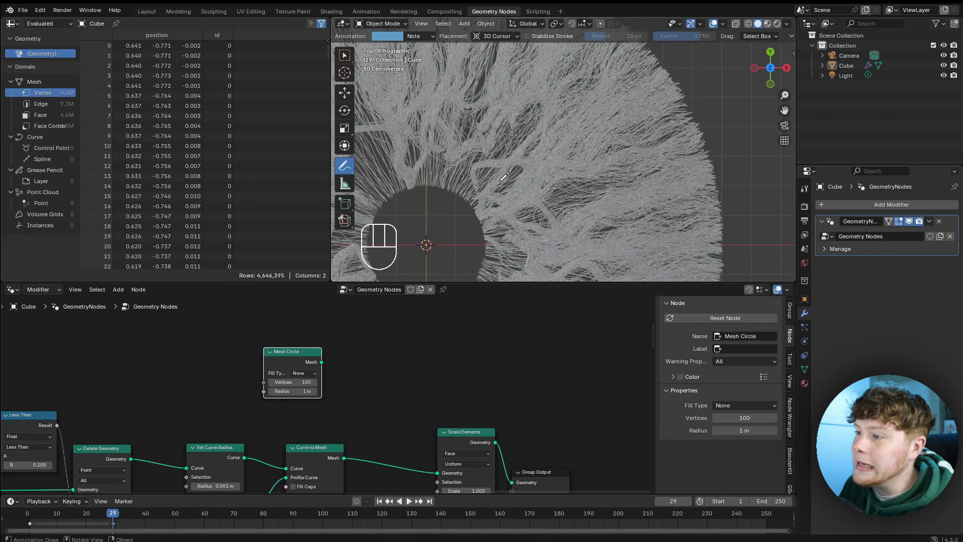
left_click_drag(458, 431, 444, 427)
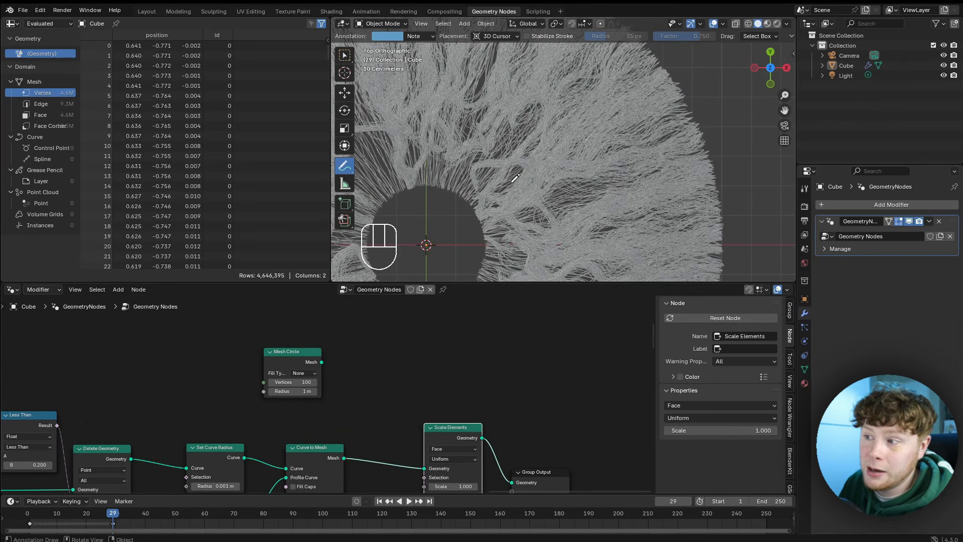
Add a Sample Index node and connect the Mesh Circle's Mesh output to its Geometry input.
scroll(403, 379, "up", 2)
key("shift+a")
type("sample in")
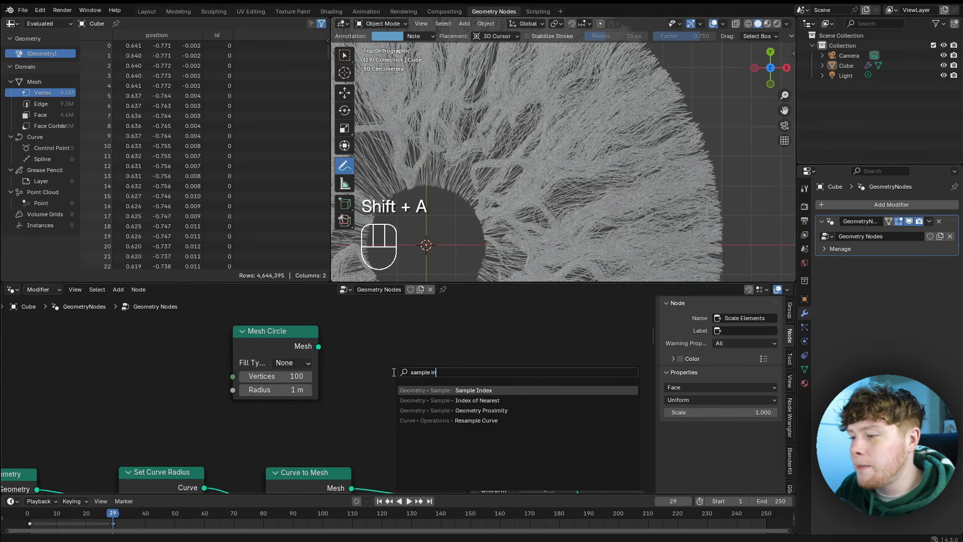
key("Return")
left_click(380, 293)
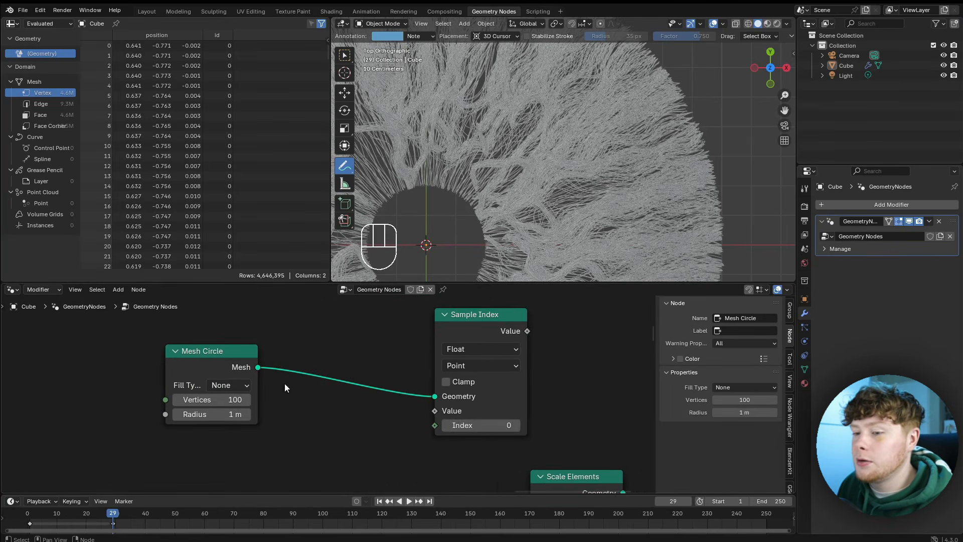
left_click_drag(207, 366, 242, 371)
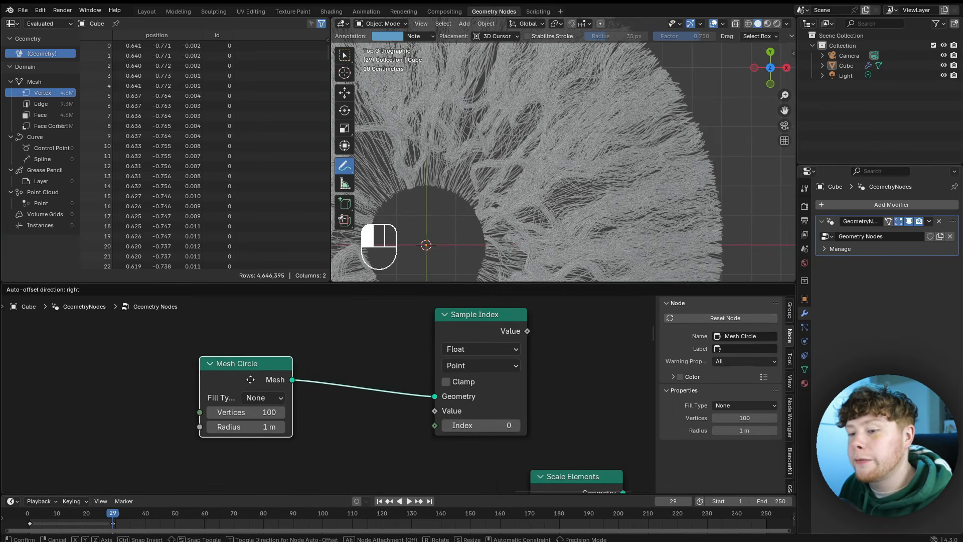
Add a Sample Nearest node fed by the Mesh Circle and connect its Index output to Sample Index's Index.
key("shift+a")
mouse_move(372, 360)
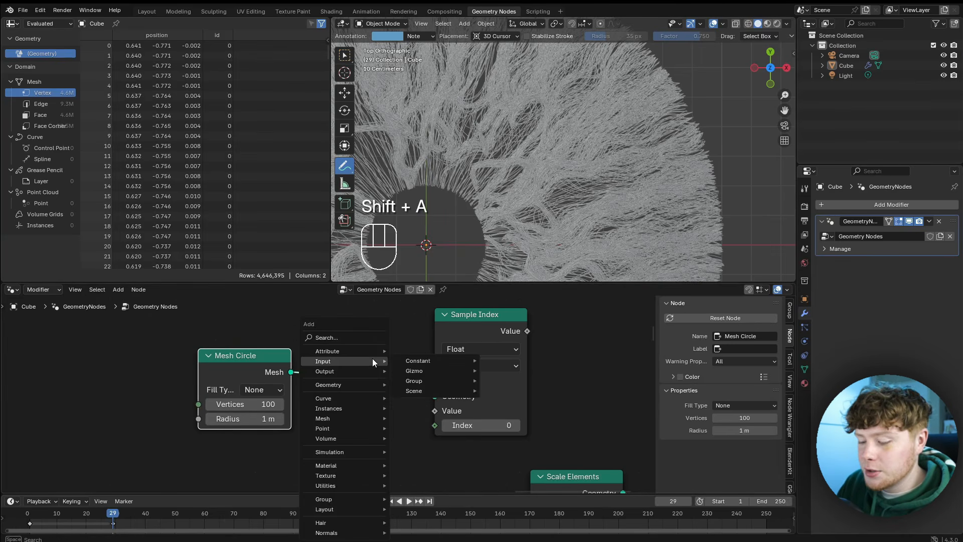
type("sam ne")
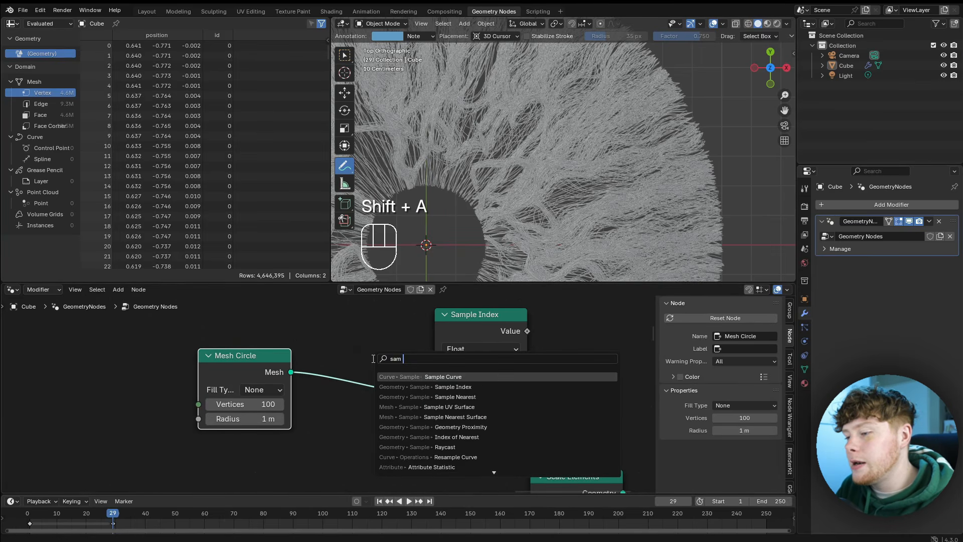
key("Return")
left_click(315, 400)
left_click_drag(291, 372, 315, 452)
left_click_drag(406, 419, 434, 425)
scroll(449, 449, "down", 5)
left_click(349, 432)
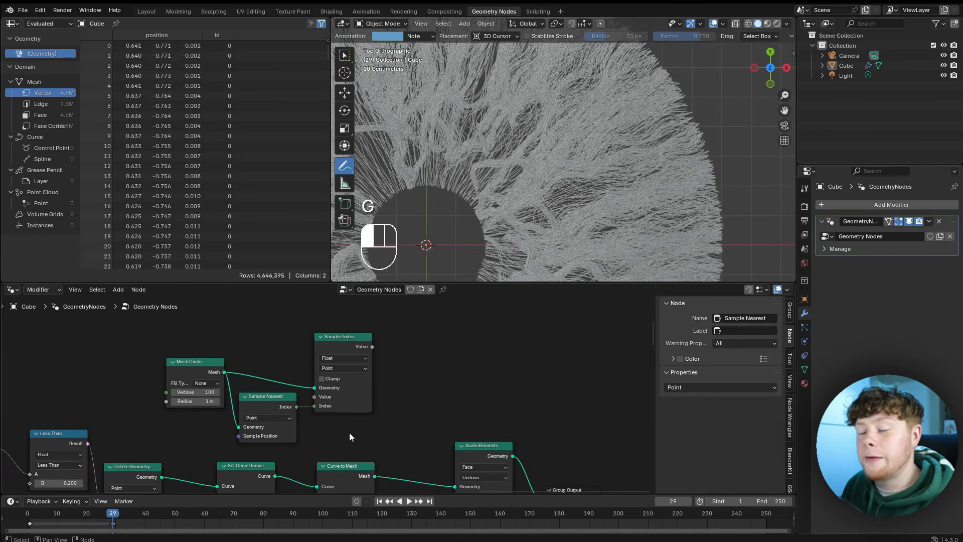
Set Sample Index's data type to Vector and connect a new Position node to its Value input.
scroll(328, 394, "up", 3)
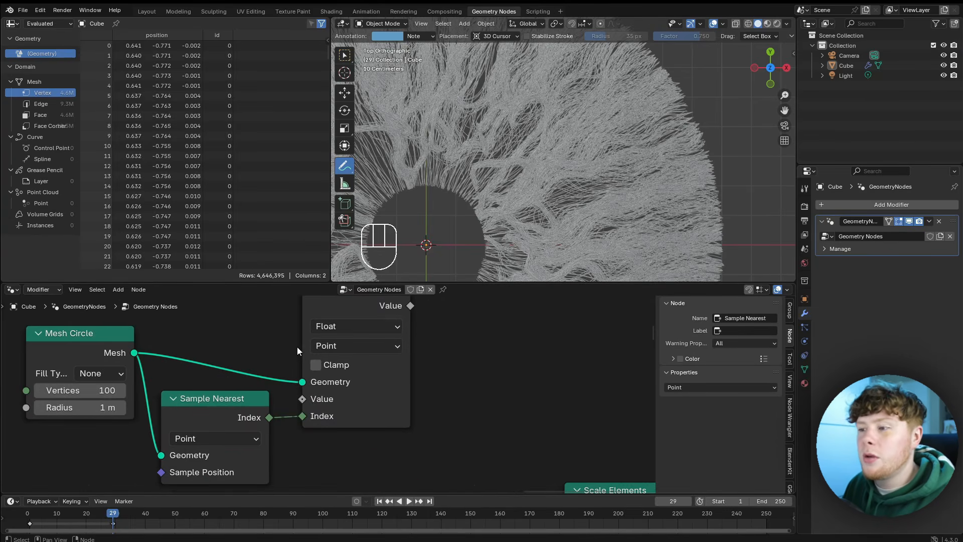
middle_click_drag(273, 342, 333, 369)
key("shift+a")
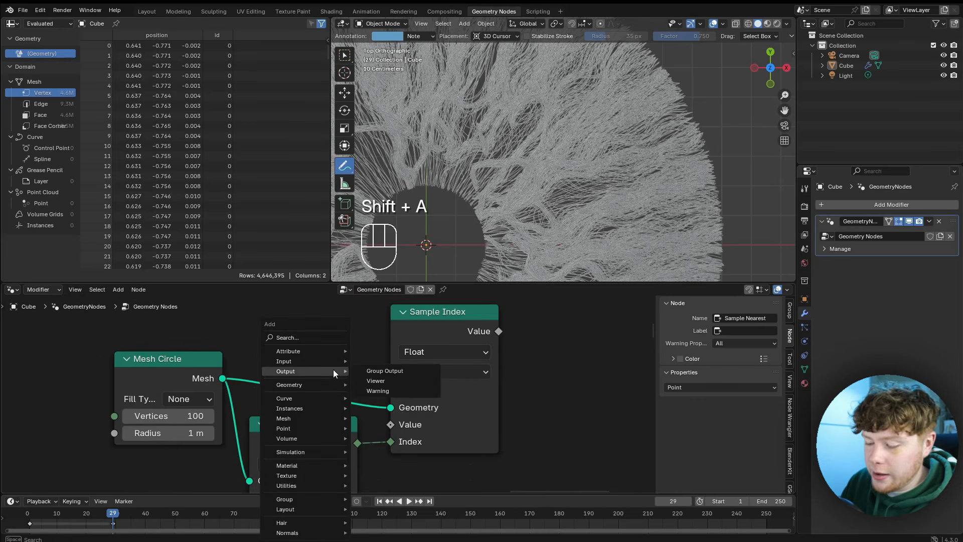
type("pos")
key("Return")
left_click(233, 321)
left_click(442, 353)
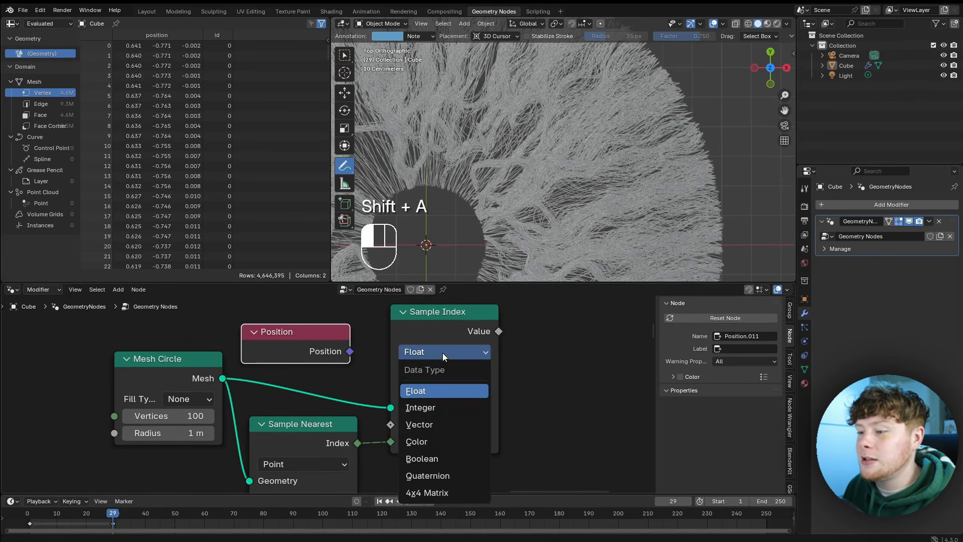
left_click(437, 424)
left_click_drag(349, 351, 391, 424)
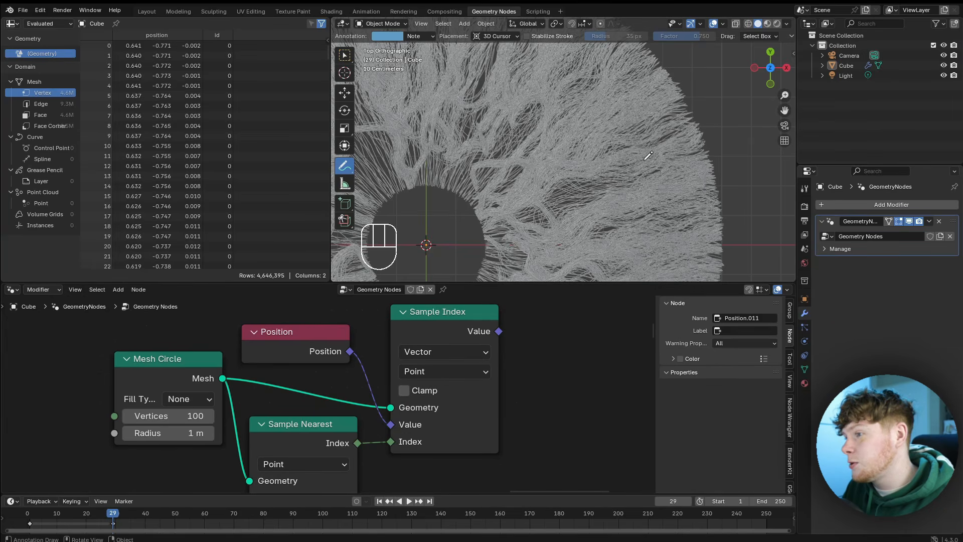
scroll(472, 401, "down", 10)
middle_click_drag(485, 457, 386, 390)
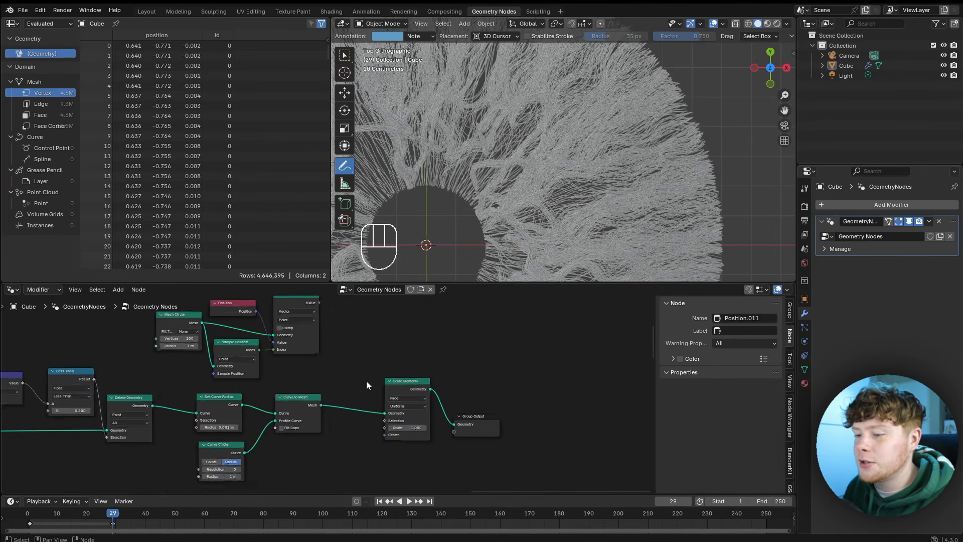
Connect the Sample Index node's Value output to the Center input of Scale Elements.
scroll(362, 371, "up", 2)
left_click_drag(309, 308, 349, 328)
left_click_drag(338, 424, 392, 469)
Set the scale of the Scale Elements node to 0.7.
scroll(469, 466, "up", 6)
left_click(388, 440)
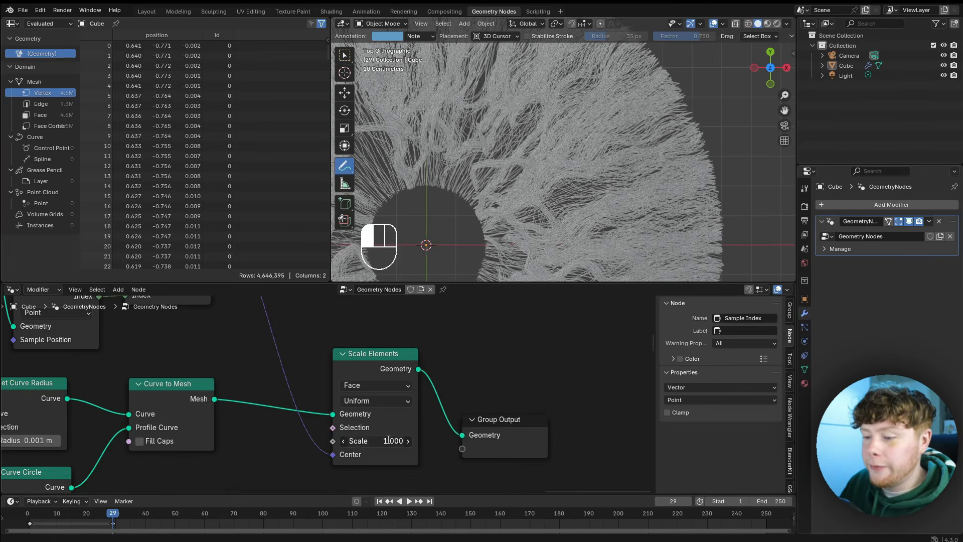
type(".7")
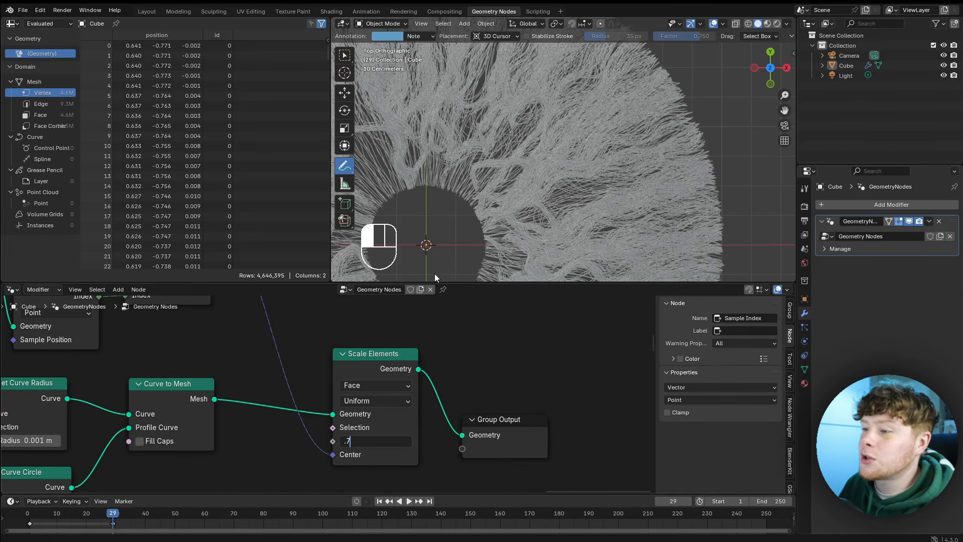
key("Return")
mouse_move(526, 157)
left_mouse_down()
mouse_move(606, 101)
mouse_move(527, 157)
left_mouse_up()
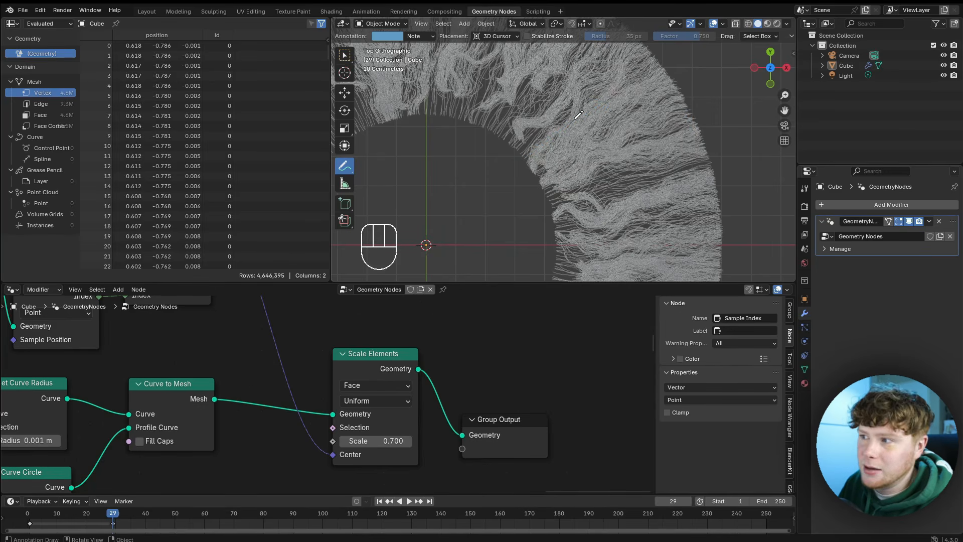
Set the resolution of the Curve Circle at the start of the top strand branch to 2000.
scroll(538, 186, "down", 5)
middle_click_drag(522, 224, 582, 178, "shift")
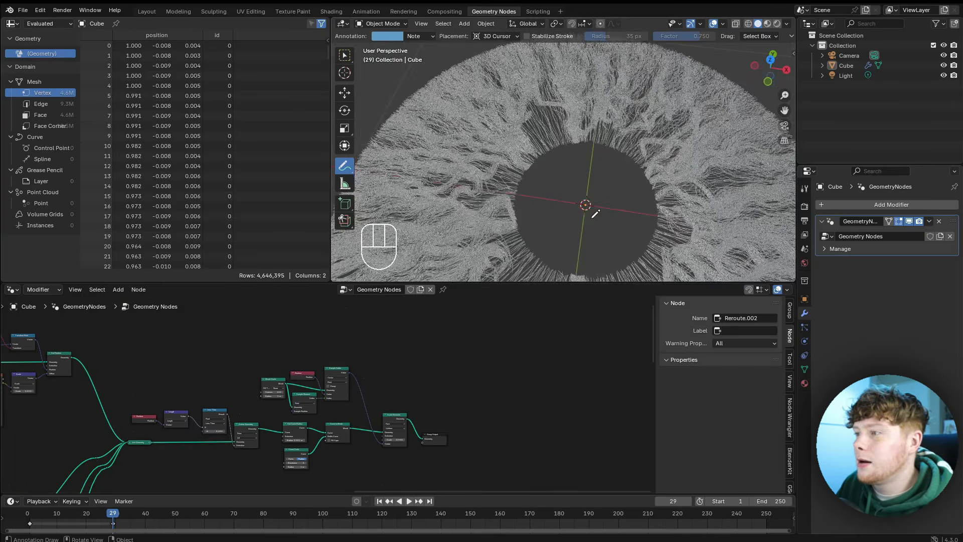
scroll(585, 205, "up", 3)
middle_click_drag(178, 388, 721, 429)
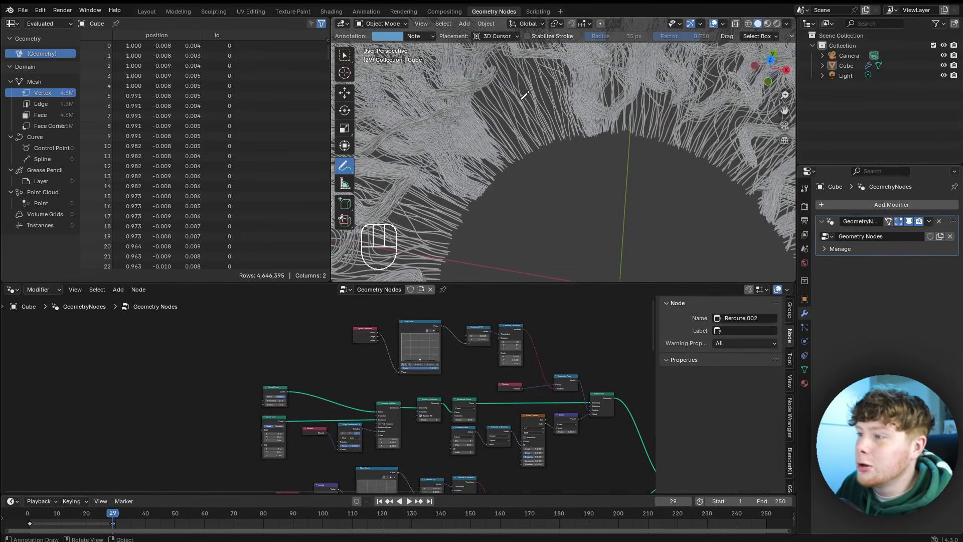
middle_click_drag(400, 330, 439, 324)
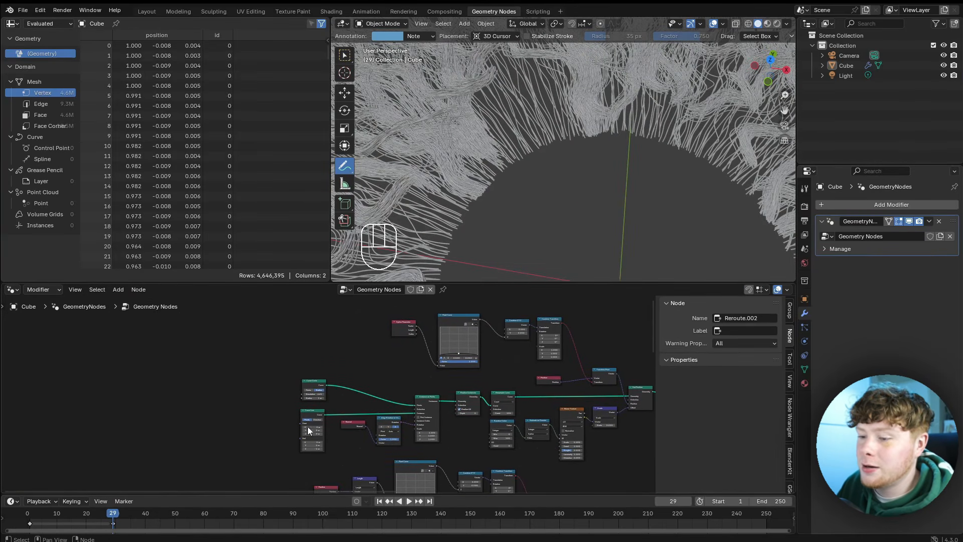
middle_click_drag(309, 430, 384, 489, "ctrl")
double_click(282, 392)
type("2000")
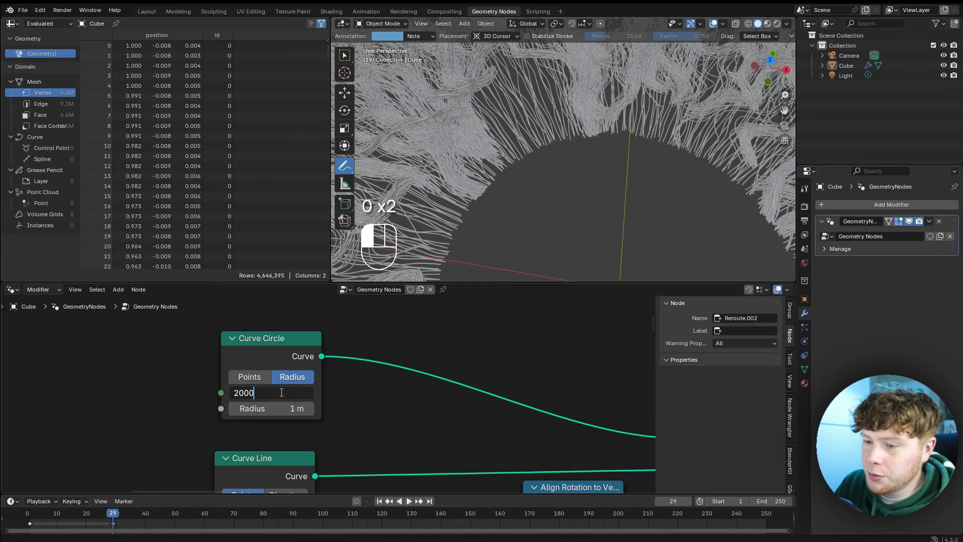
key("Return")
Turn on the Statistics overlay in the 3D viewport to display the scene's geometry counts.
scroll(561, 169, "down", 10)
middle_click_drag(558, 151, 555, 86)
scroll(628, 180, "up", 6)
middle_click_drag(628, 180, 580, 193)
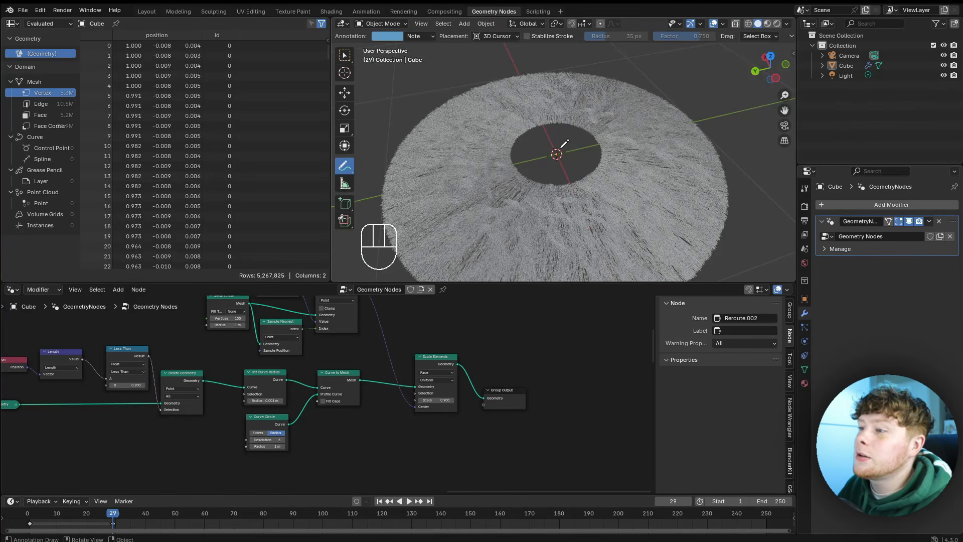
middle_click_drag(561, 148, 576, 116, "shift")
middle_click_drag(577, 117, 580, 133)
middle_click_drag(580, 134, 575, 163, "shift")
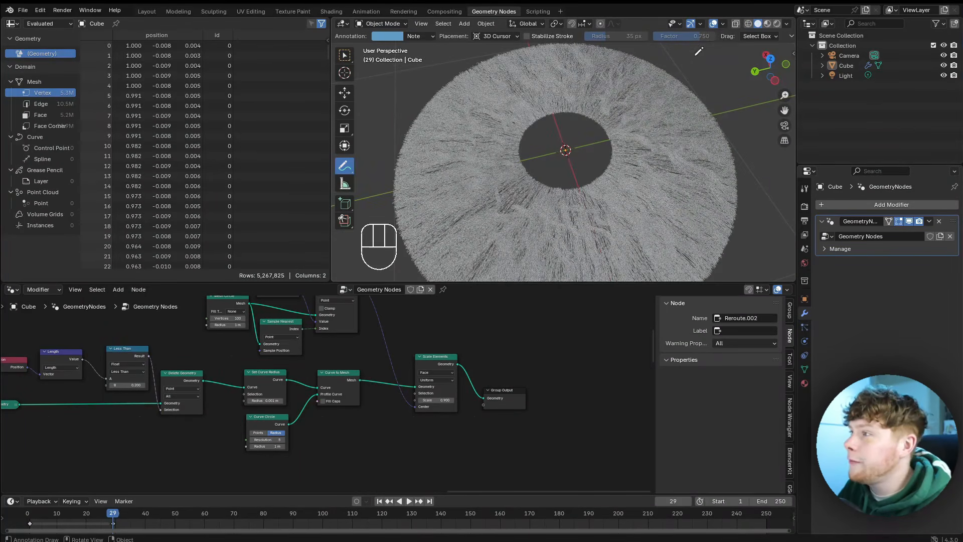
left_click(723, 24)
left_click(661, 105)
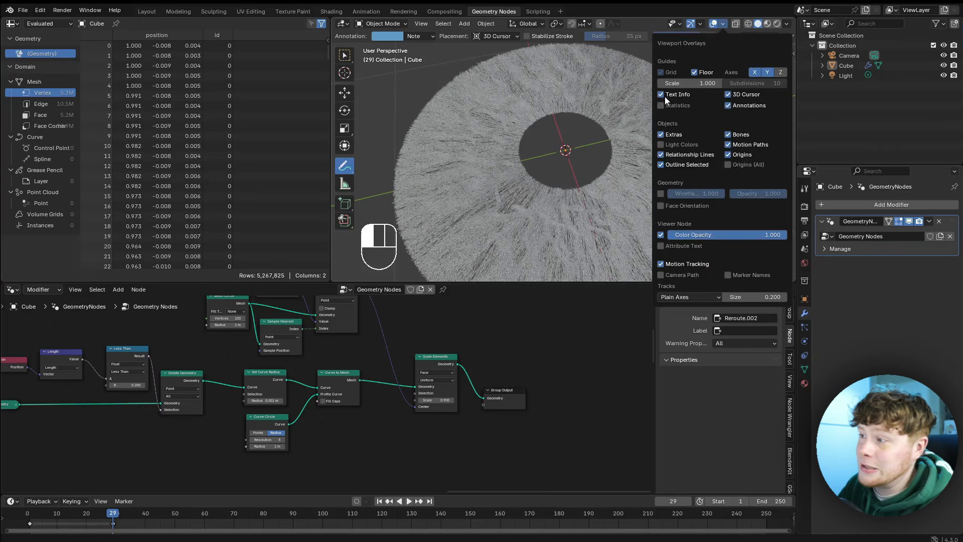
Examine the density and shape of the strand mesh around the pupil from oblique and close-up views.
scroll(577, 143, "up", 3)
middle_click_drag(576, 143, 644, 95, "shift")
scroll(632, 116, "down", 3)
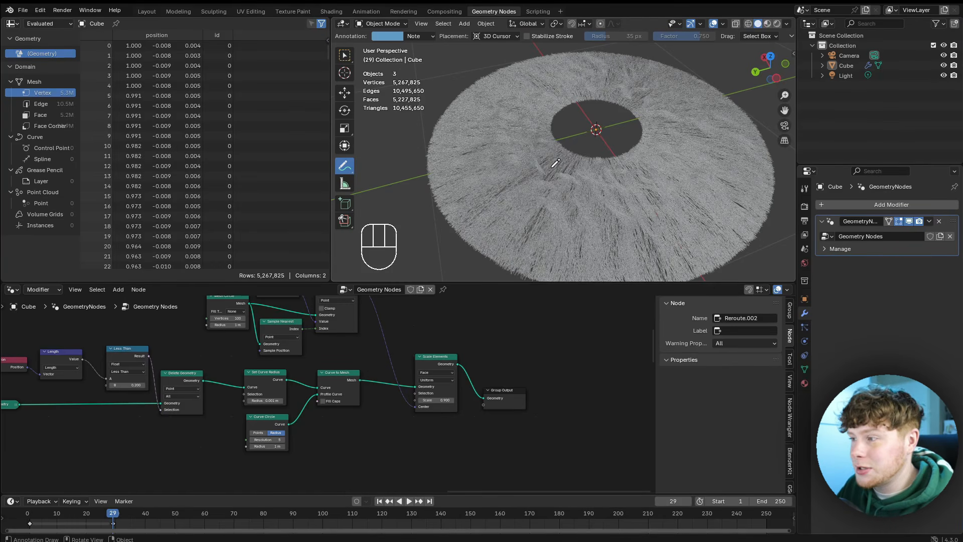
middle_click_drag(521, 136, 602, 111)
scroll(571, 178, "up", 7)
scroll(531, 186, "down", 4)
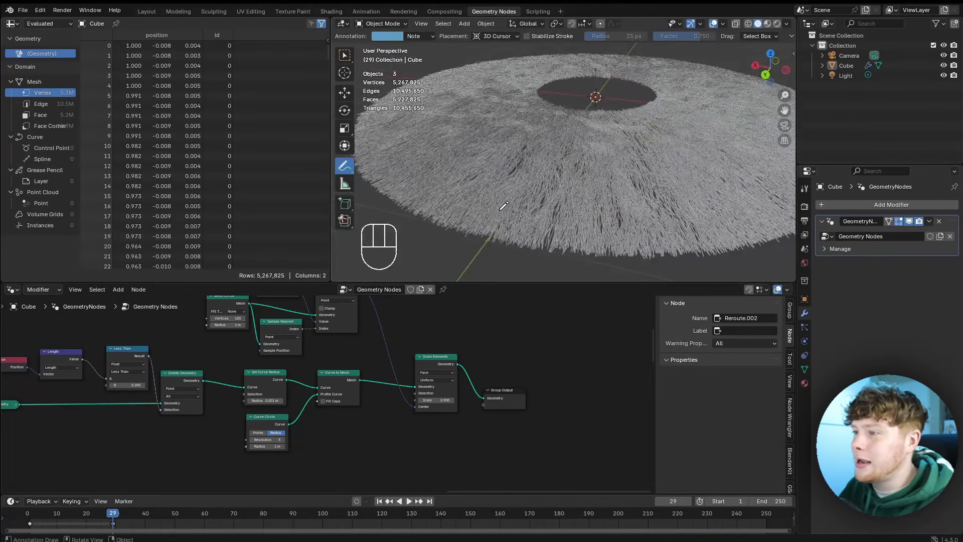
scroll(505, 207, "up", 3)
Insert a Resample Curve node between Points to Curves and Set Position in the first repeat-zone branch.
scroll(367, 390, "down", 6)
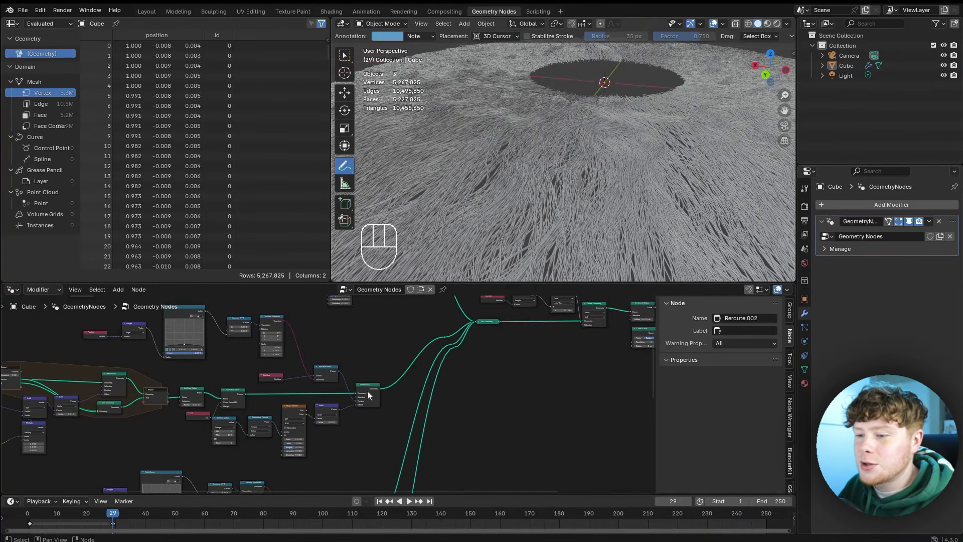
middle_click_drag(367, 390, 456, 362)
middle_click_drag(410, 391, 344, 381)
key("shift+a")
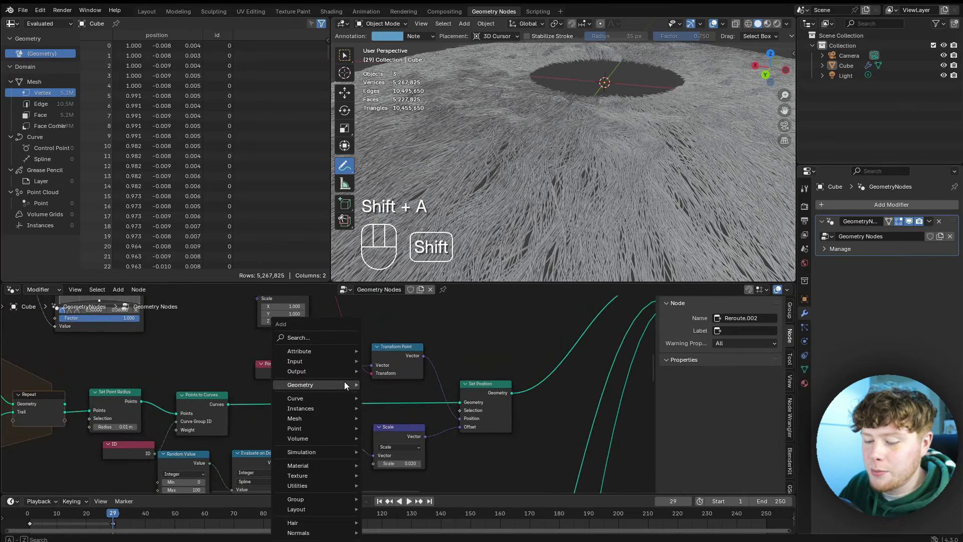
mouse_move(345, 384)
type("RESA")
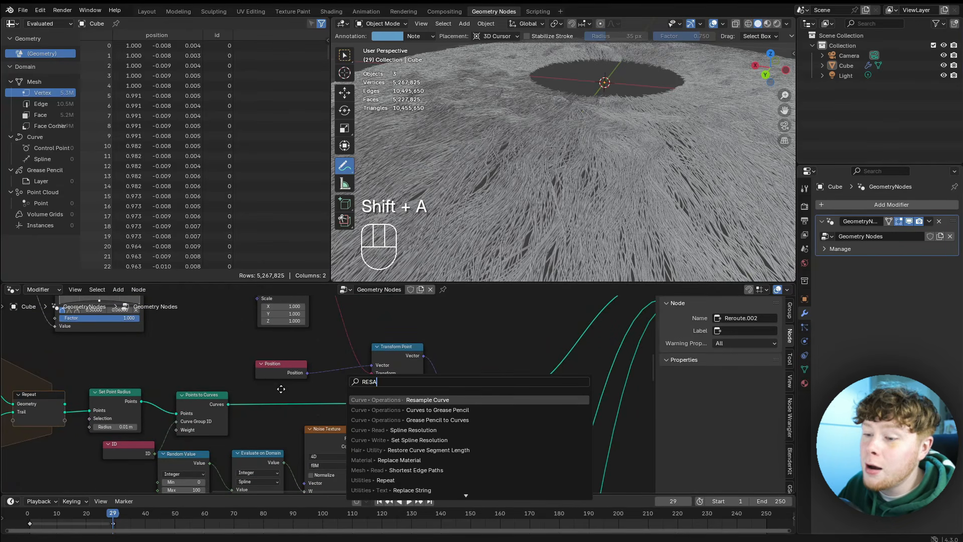
key("Return")
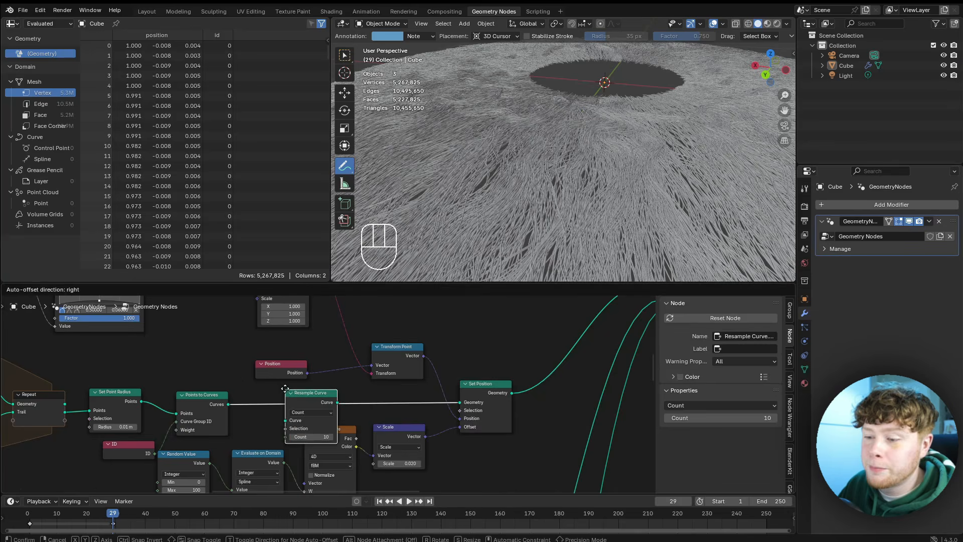
left_click(302, 393)
Set the Resample Curve count to 100 and shift the node slightly closer to Points to Curves.
scroll(410, 365, "up", 3)
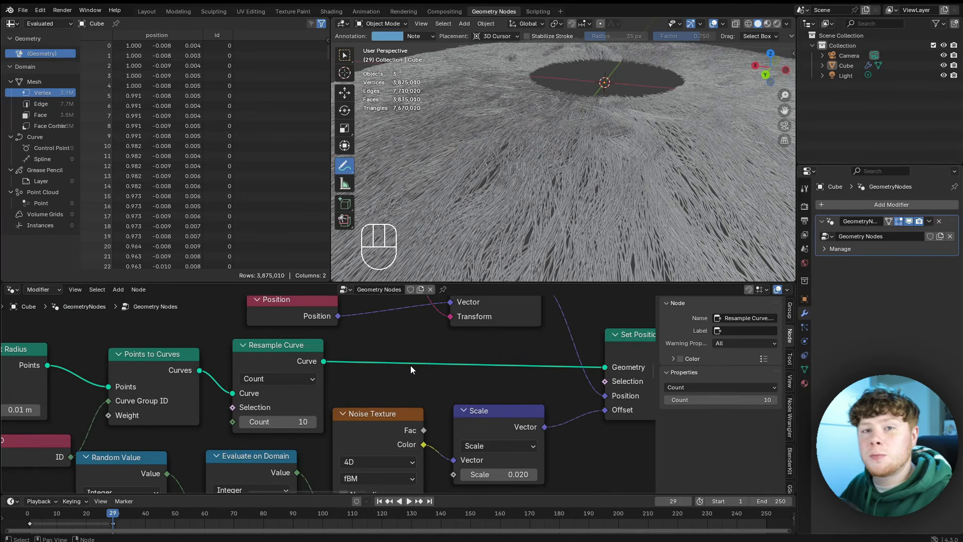
left_click(291, 422)
type("100")
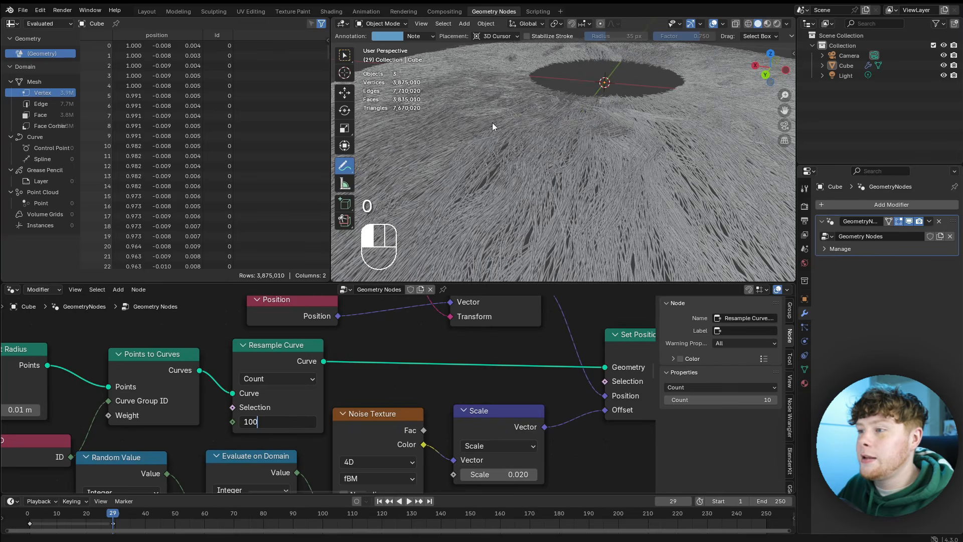
left_click(492, 126)
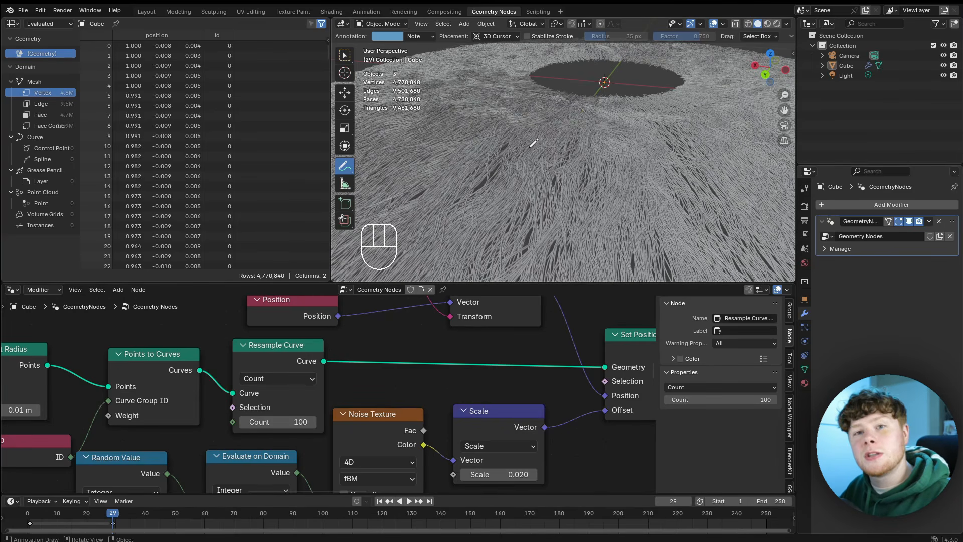
left_click_drag(307, 394, 296, 391)
Duplicate the Resample Curve node and insert the copy before Set Position in the next branch below.
scroll(429, 167, "down", 4)
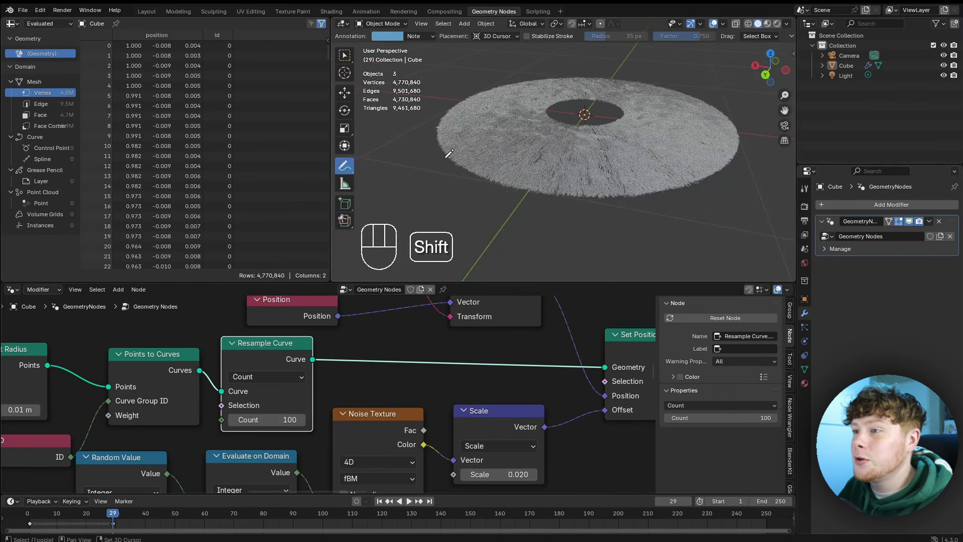
middle_click_drag(429, 128, 420, 168, "shift")
scroll(420, 168, "up", 3)
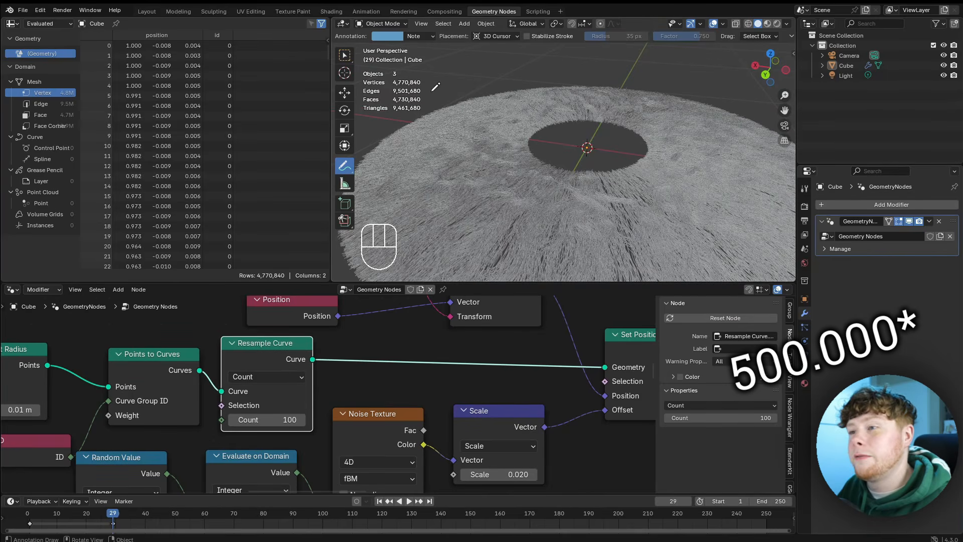
scroll(359, 339, "down", 8)
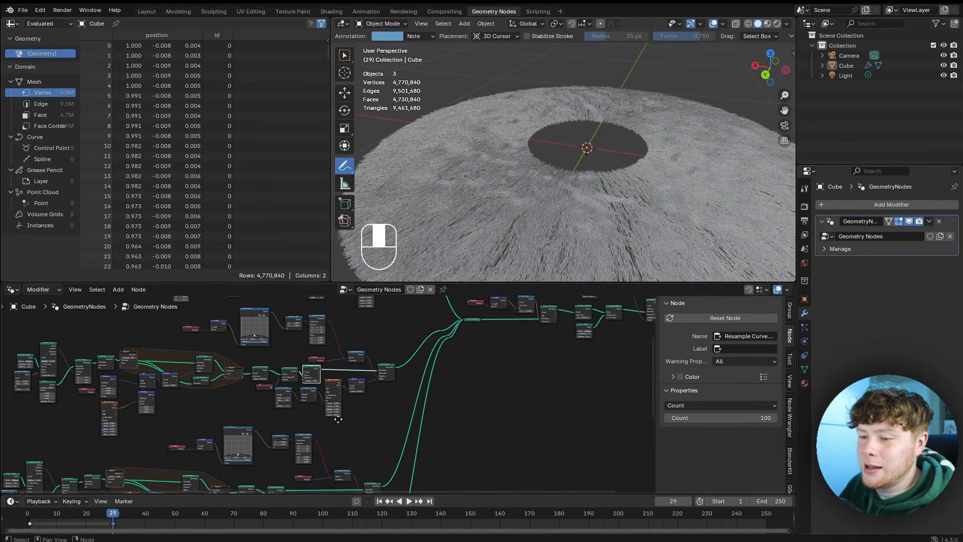
key("shift")
key("shift+d")
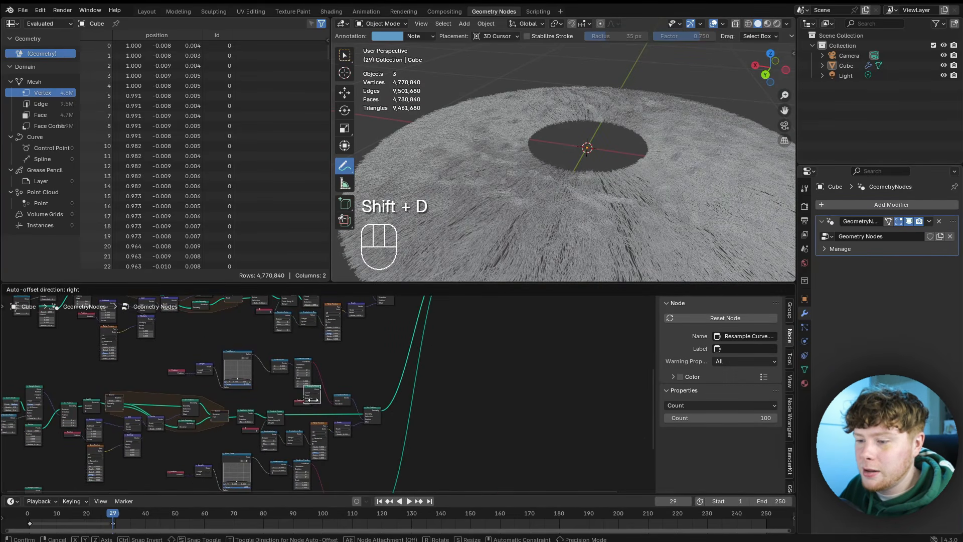
left_click(375, 456)
Duplicate Resample Curve once more and insert the copy between Points to Curves and Set Position in the lowest branch.
scroll(359, 470, "up", 3)
scroll(372, 419, "down", 5)
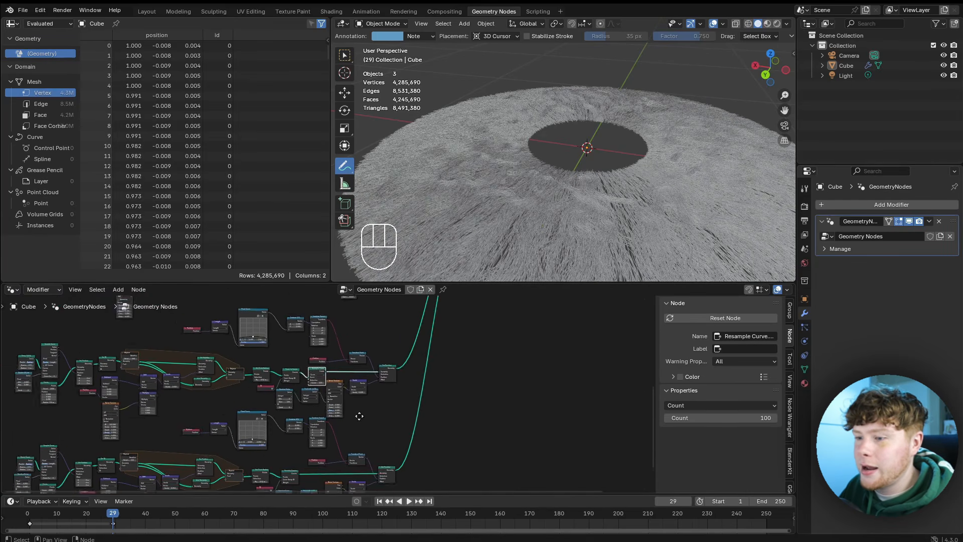
middle_click_drag(360, 415, 352, 314)
scroll(352, 311, "up", 3)
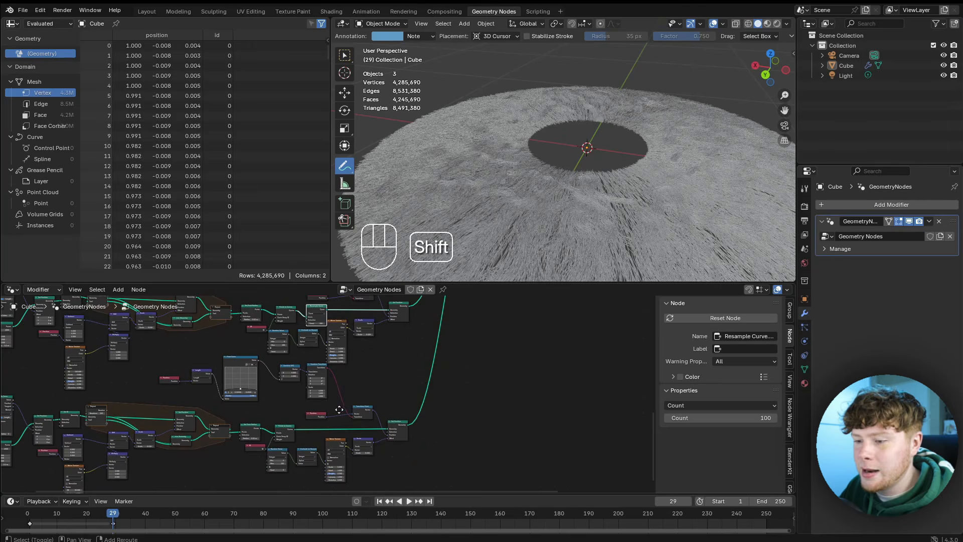
key("shift+d")
left_click(340, 430)
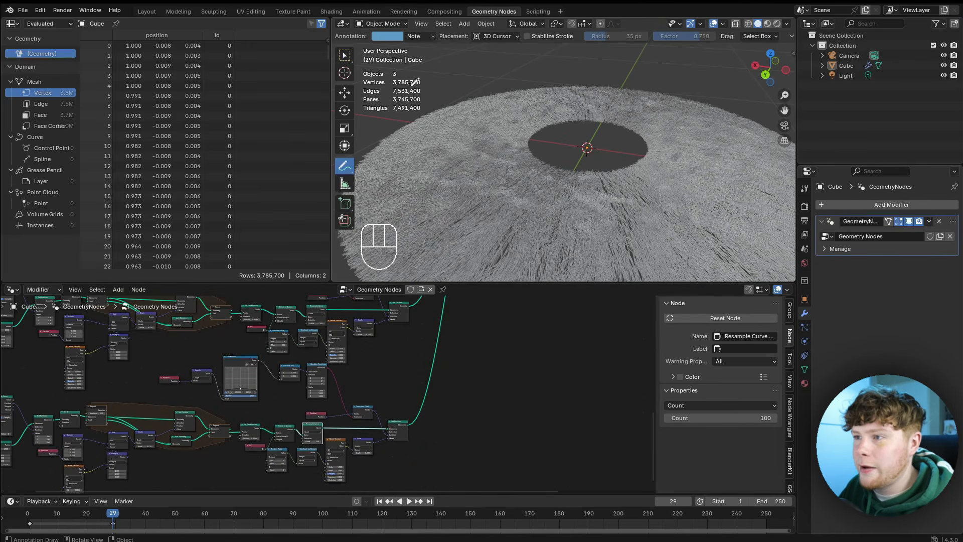
Nudge the lowest branch's Resample Curve node into place and slightly reposition the Points node with a count of 2000.
scroll(391, 389, "up", 5)
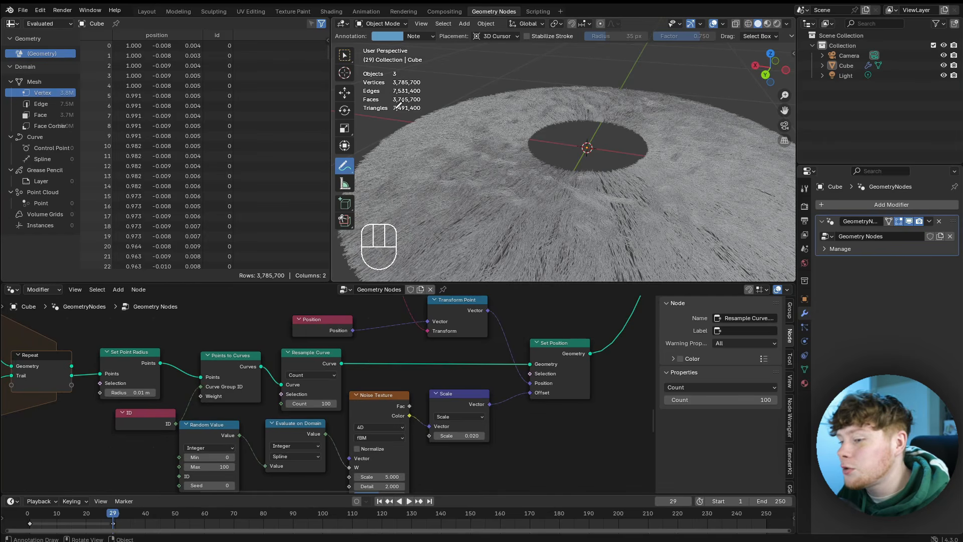
scroll(351, 369, "up", 4)
left_click_drag(295, 345, 296, 341)
scroll(369, 338, "down", 5)
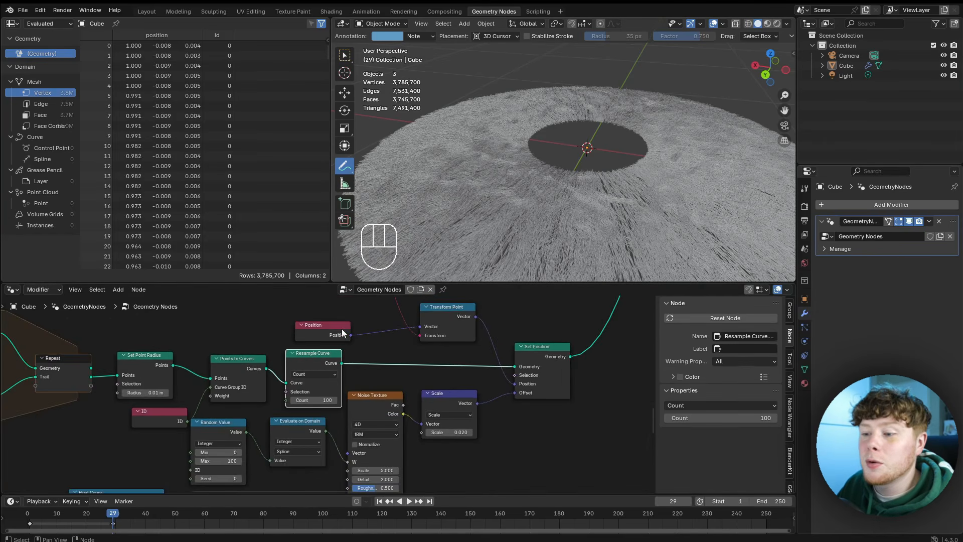
scroll(341, 333, "down", 10)
scroll(367, 404, "up", 7)
middle_click_drag(188, 416, 392, 336)
left_click_drag(366, 330, 355, 340)
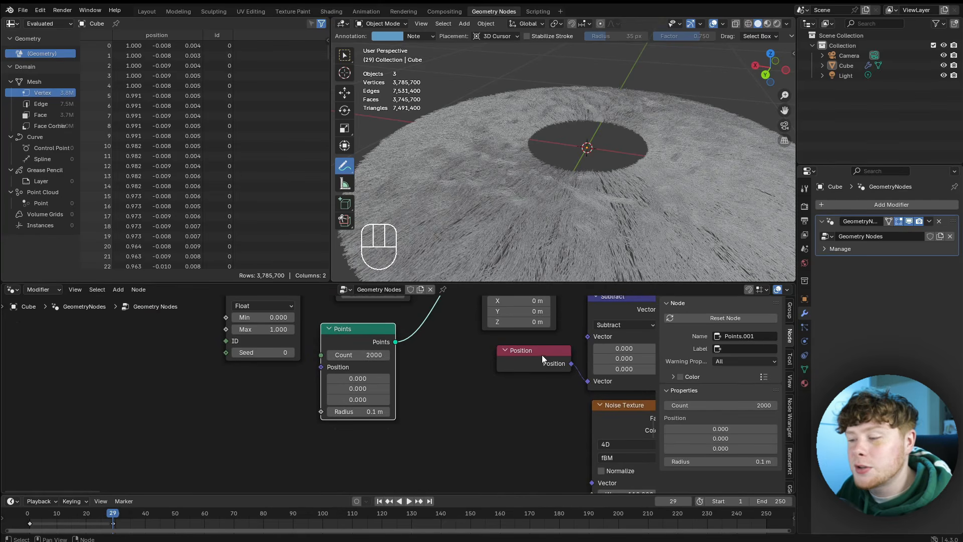
Examine the branches joining the final node chain and the complete iris mesh in the viewport.
scroll(542, 354, "down", 4)
scroll(602, 333, "down", 4)
middle_click_drag(603, 381, 342, 406)
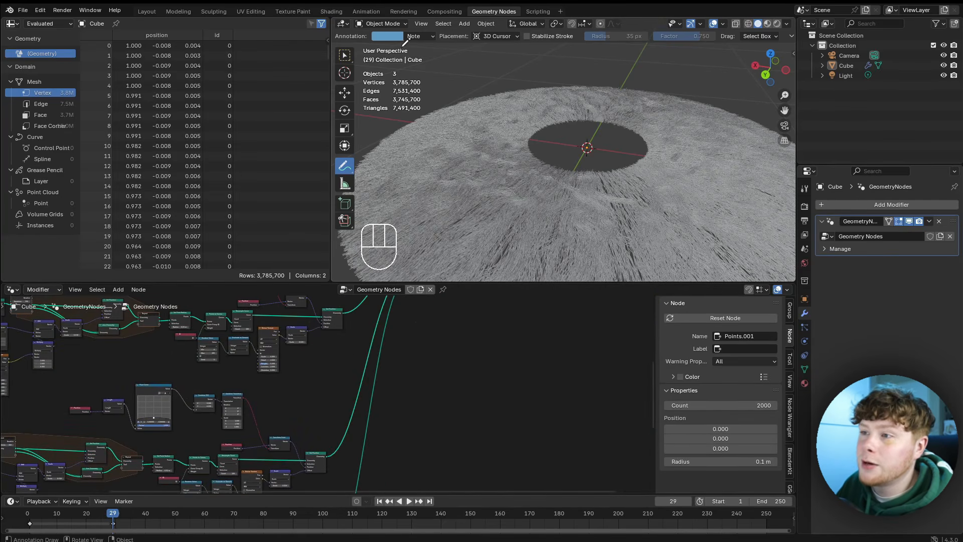
scroll(436, 341, "down", 3)
middle_click_drag(436, 341, 374, 389)
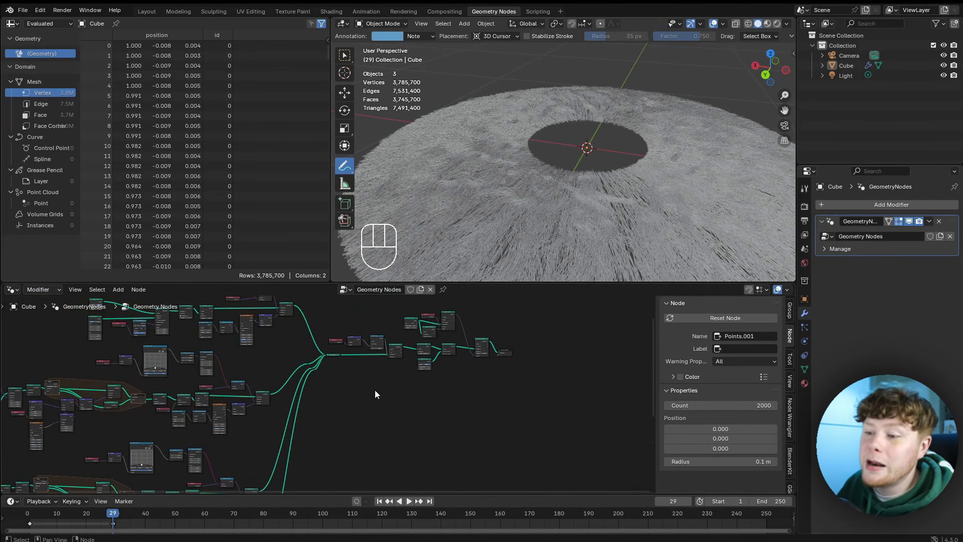
scroll(509, 336, "up", 6)
middle_click_drag(508, 336, 484, 369)
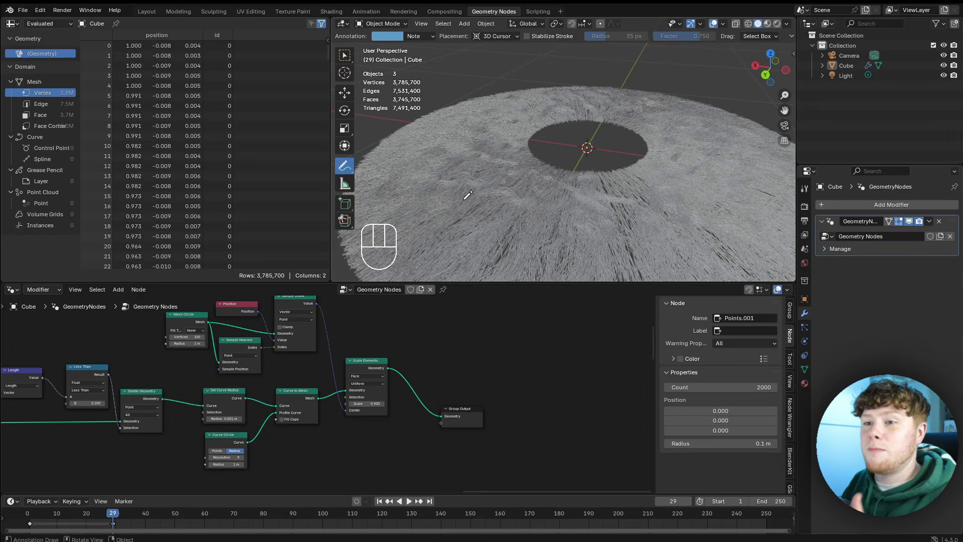
scroll(464, 196, "down", 3)
middle_click_drag(564, 167, 583, 186)
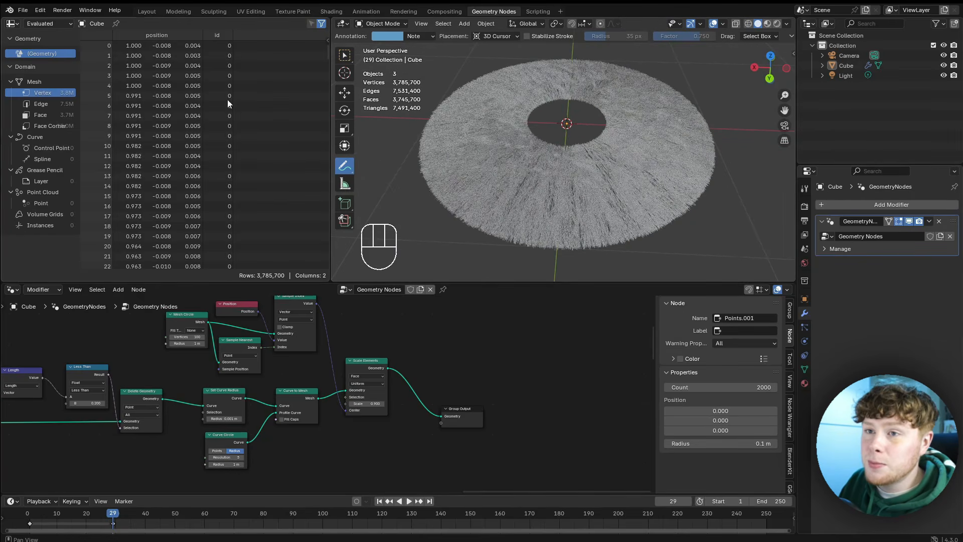
Append the Black, Eye Ball and Iris materials from the iris materials blend file in the Materials folder.
left_click(27, 12)
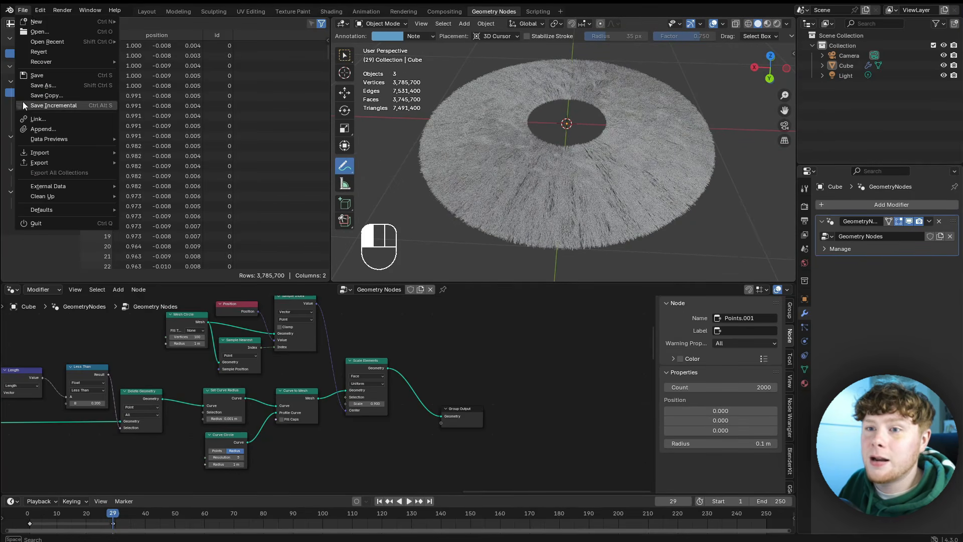
left_click(40, 129)
double_click(449, 216)
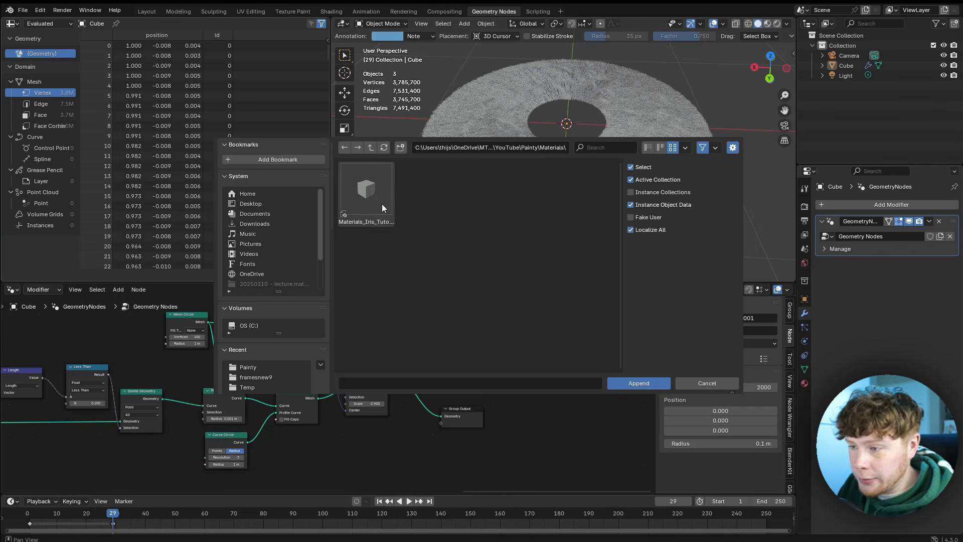
double_click(372, 192)
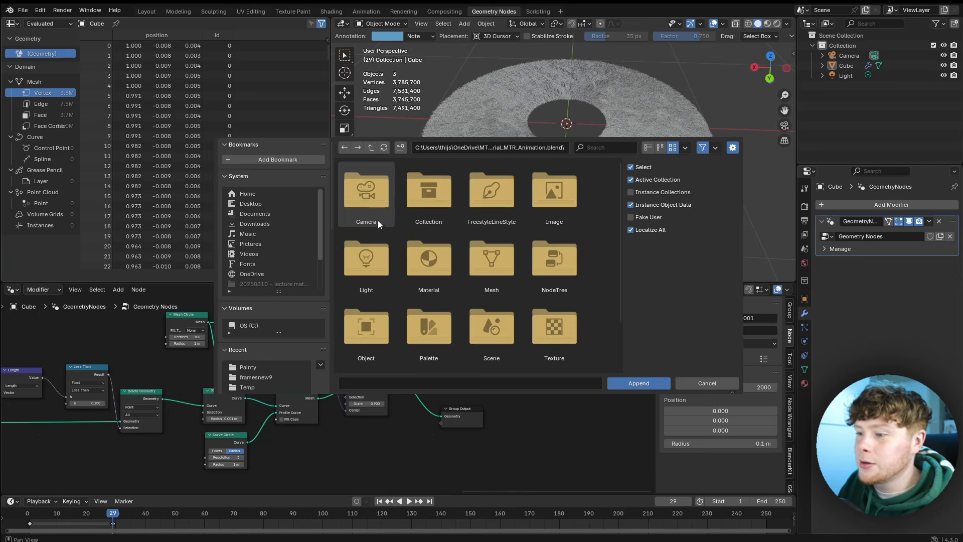
double_click(435, 261)
left_click(366, 192)
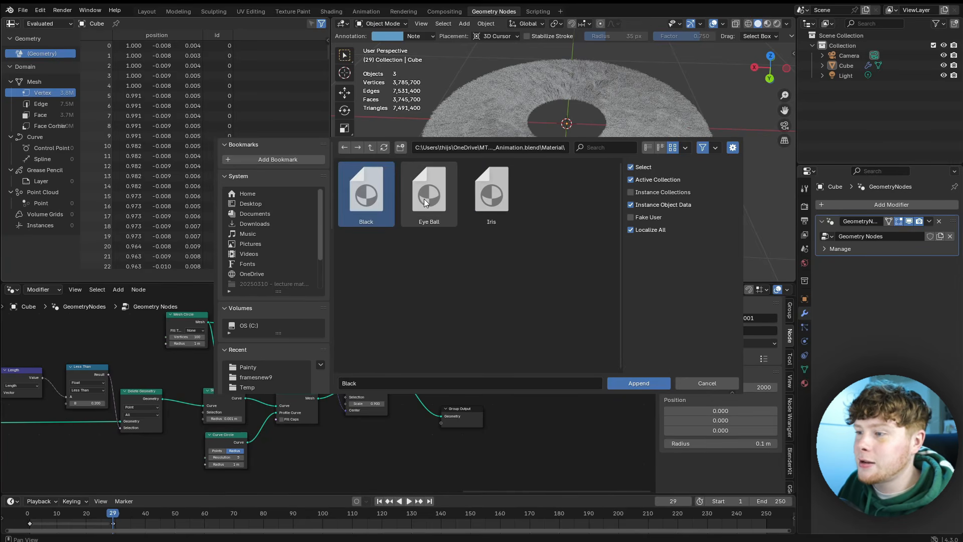
left_click(428, 191, "shift")
left_click(489, 203, "shift")
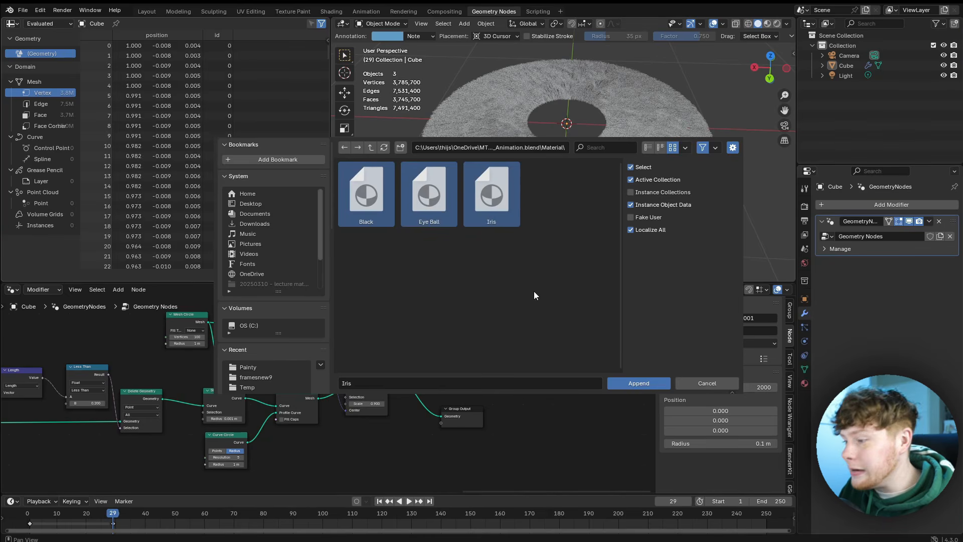
left_click(646, 384)
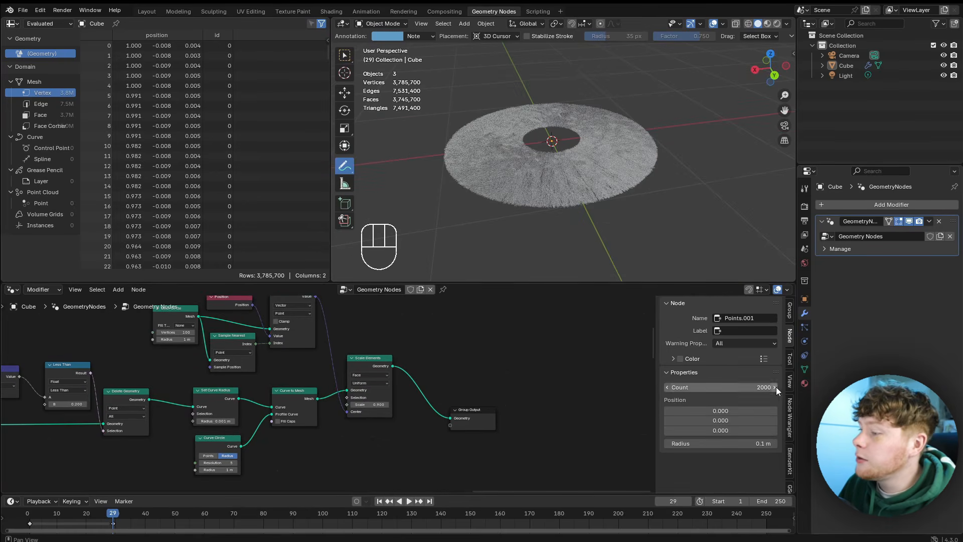
Check the Cube's list of available materials for the appended ones without reassigning any, and save the file.
left_click(804, 382)
left_click(823, 248)
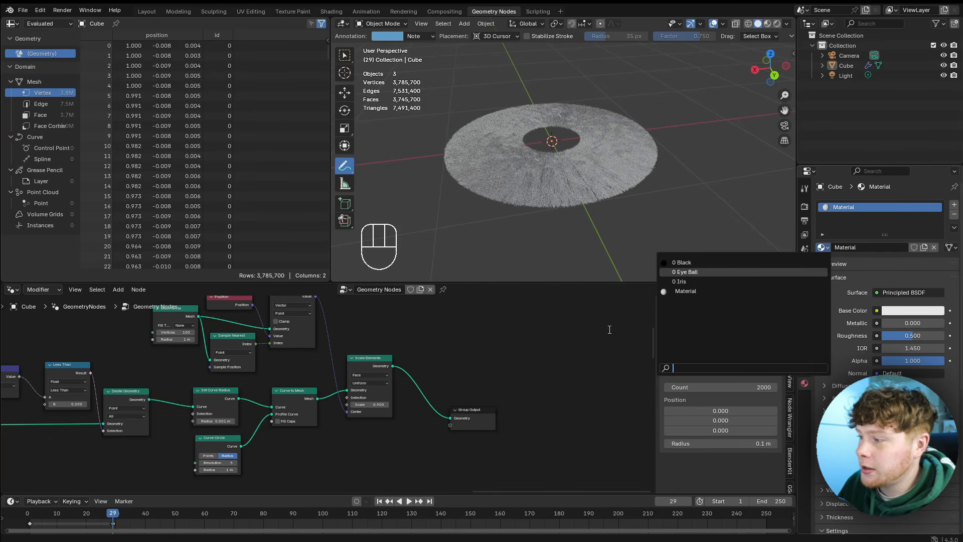
left_click(804, 313)
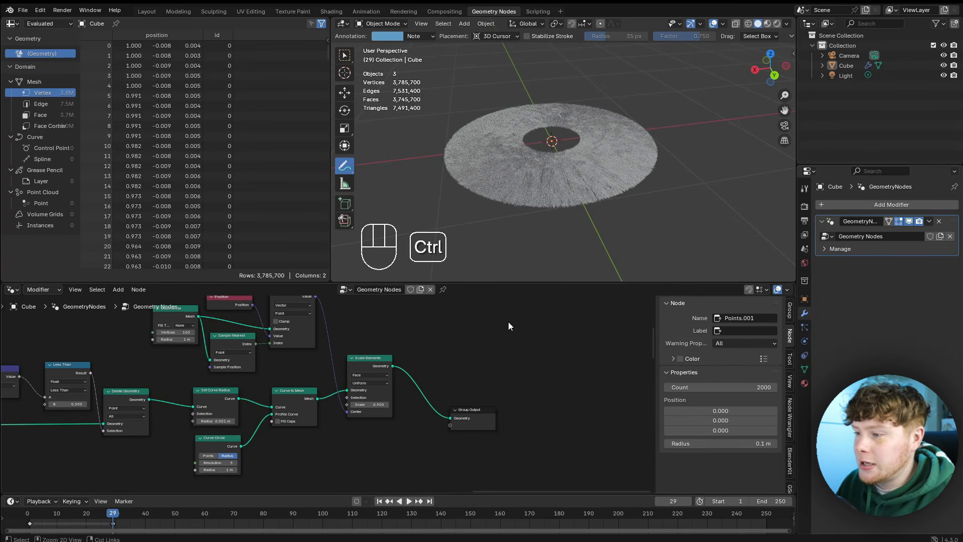
key("ctrl+s")
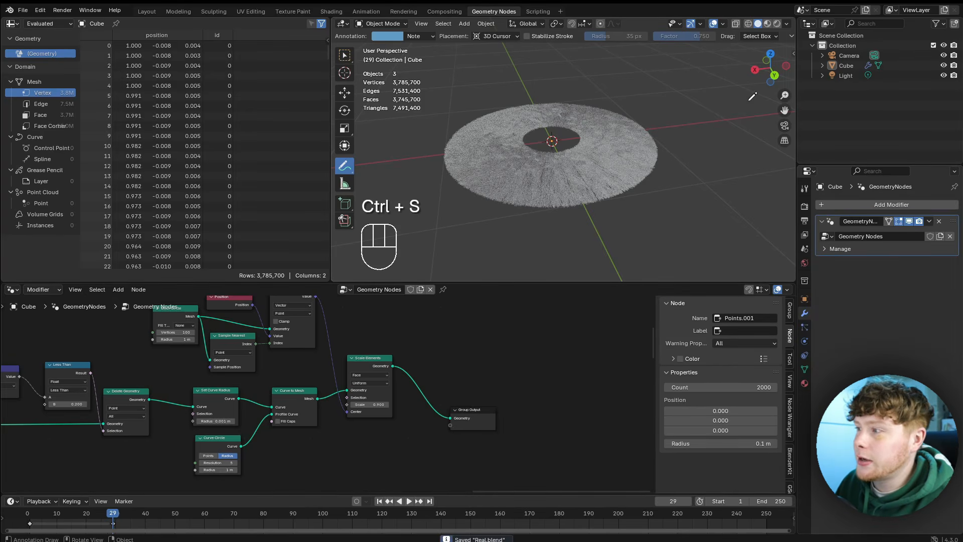
Show the viewport in rendered shading and set the render engine to Cycles with GPU Compute as the device.
left_click(776, 25)
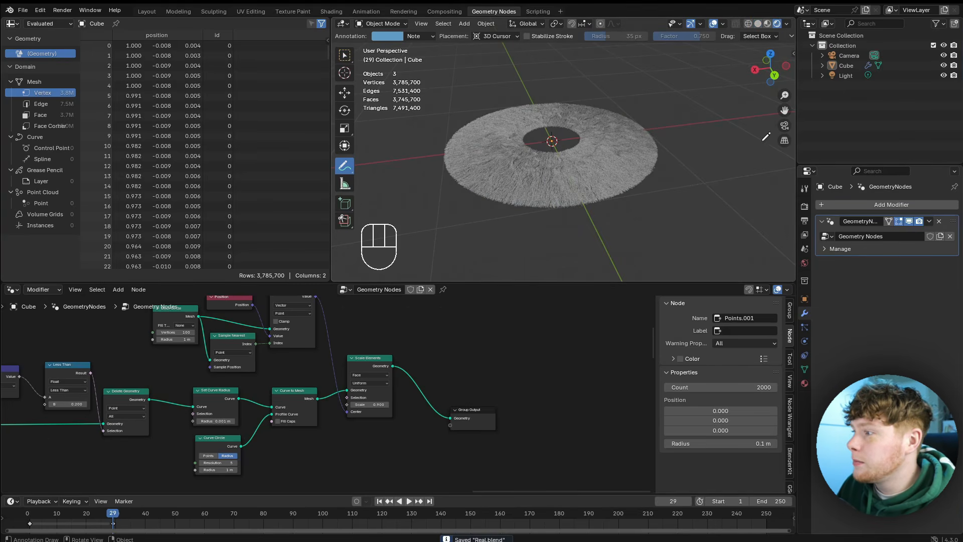
left_click(804, 206)
left_click(897, 204)
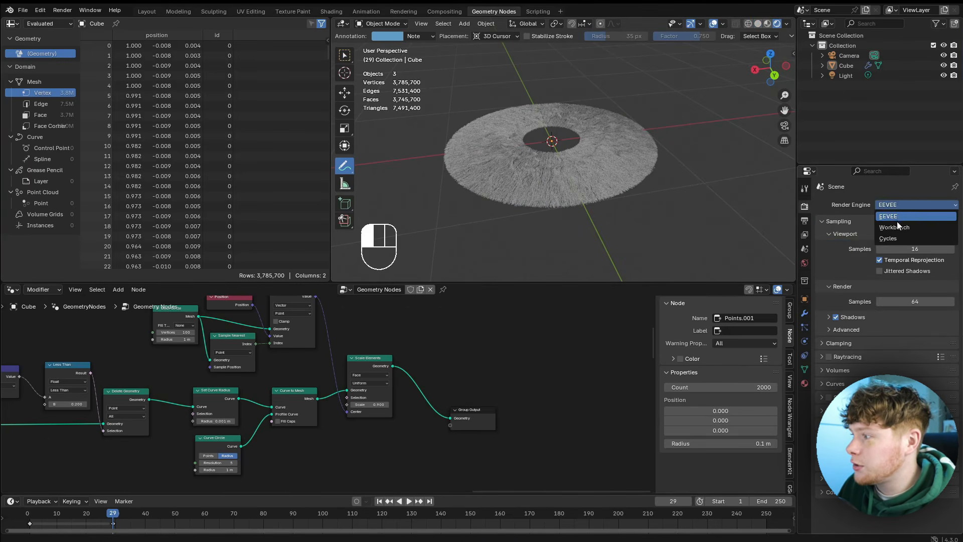
left_click(896, 238)
left_click(882, 230)
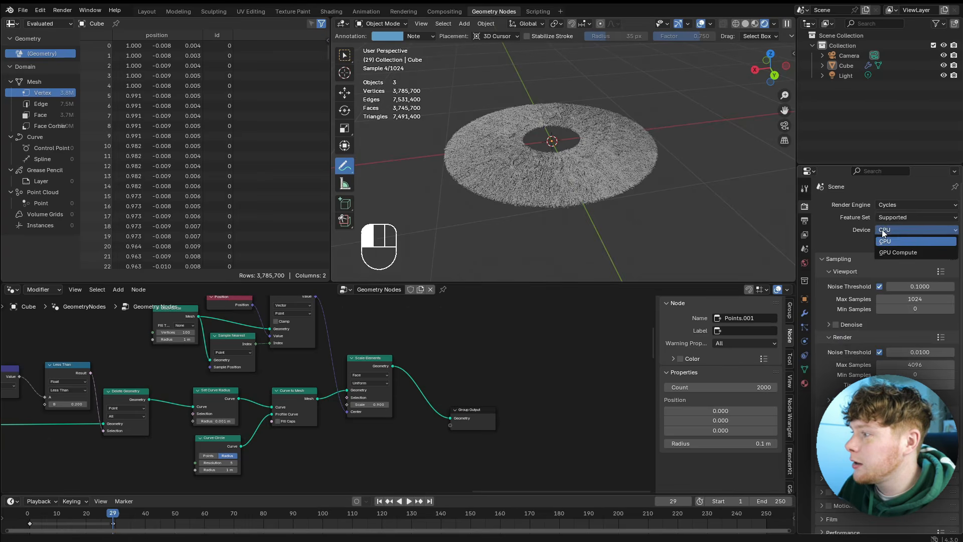
left_click(889, 252)
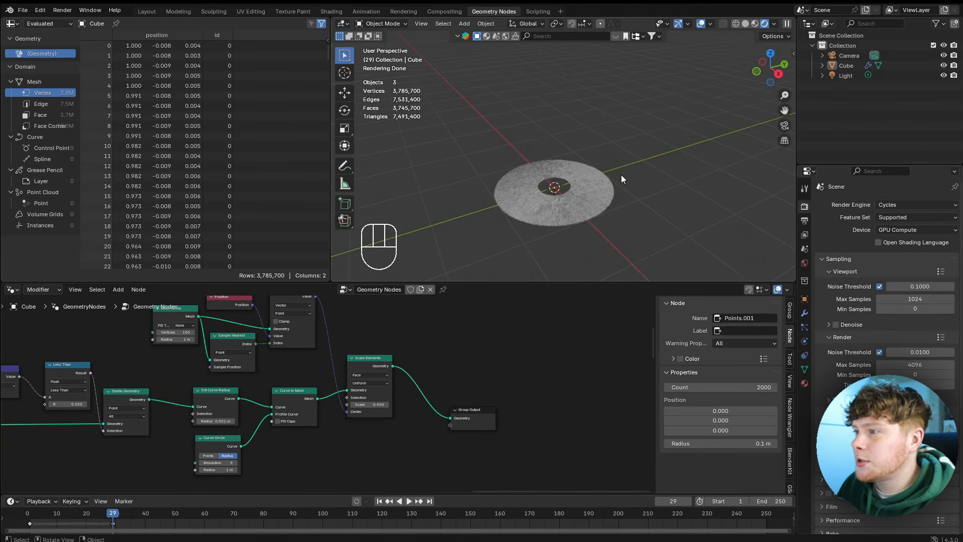
Select the scene light and move it to a new position for lighting the iris mesh.
scroll(621, 175, "down", 5)
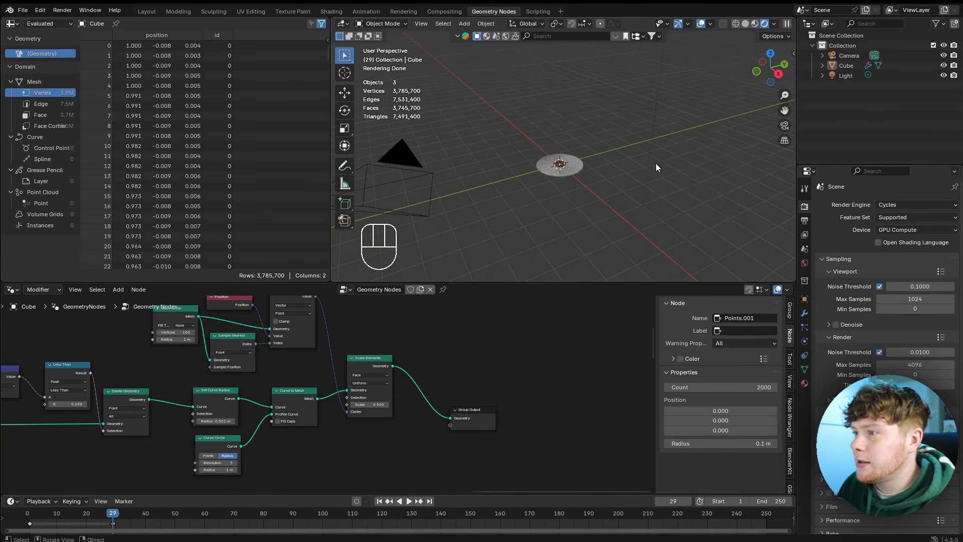
scroll(655, 164, "down", 1)
left_click(642, 56)
middle_click_drag(599, 90, 636, 194)
key("g")
scroll(706, 200, "up", 6)
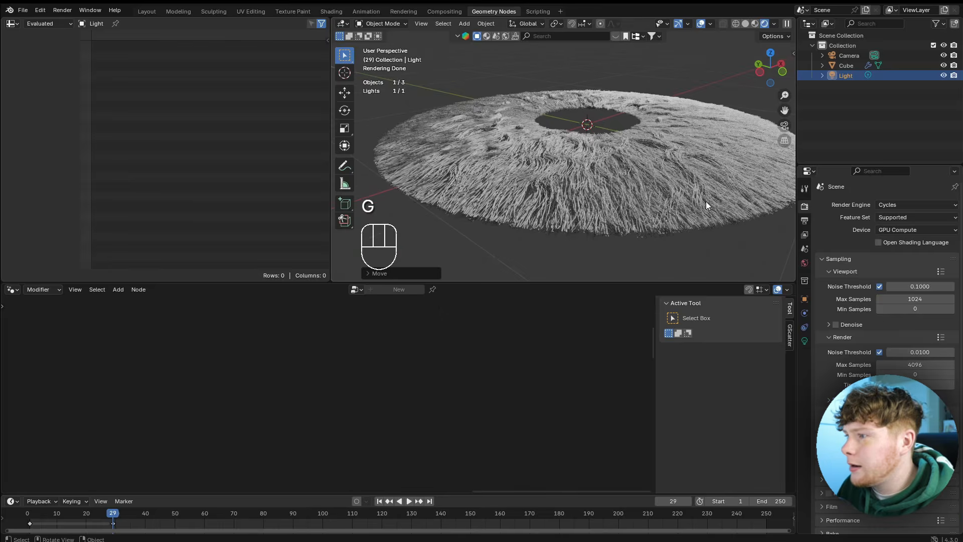
middle_click_drag(705, 201, 666, 212, "shift")
scroll(667, 213, "up", 1)
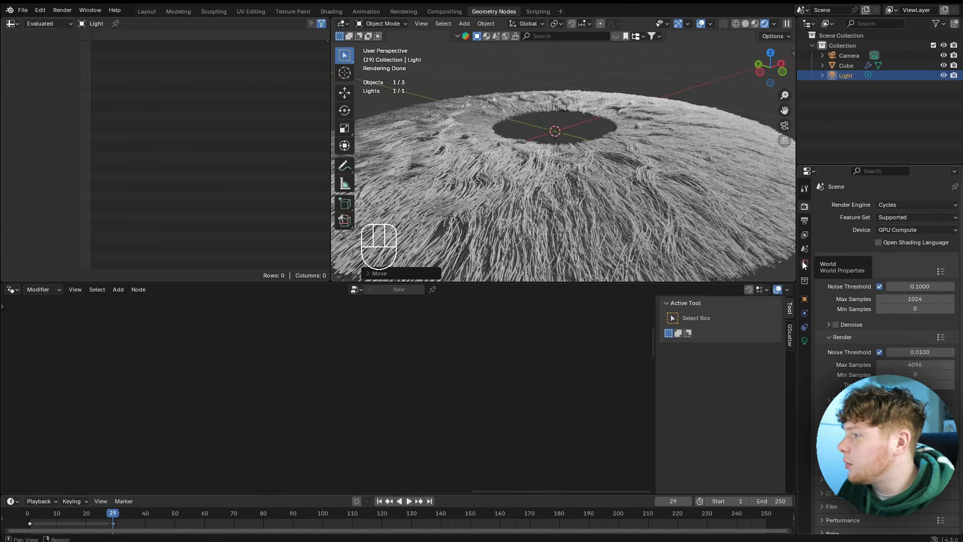
Darken the World background color to black.
left_click(805, 262)
left_click(904, 267)
left_click_drag(937, 164, 936, 184)
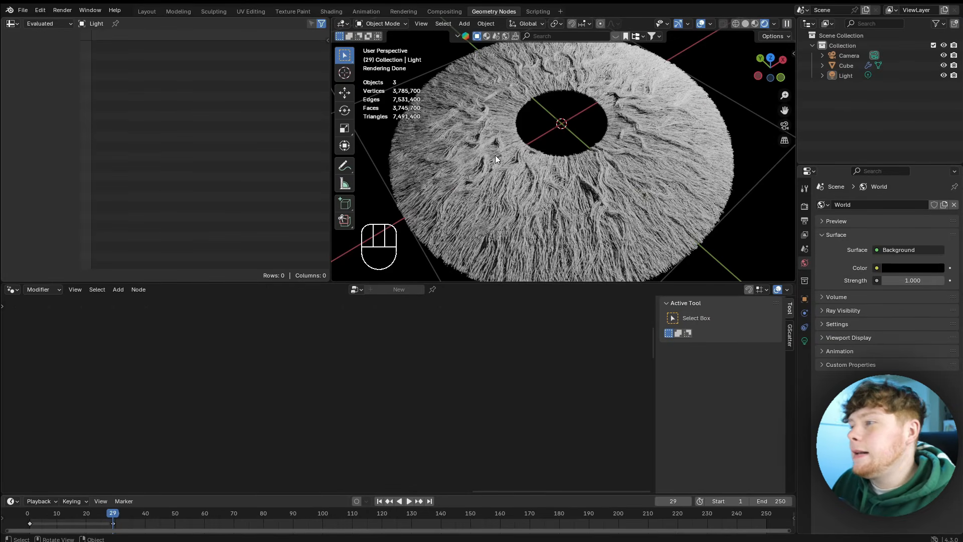
Insert a Set Material node between Scale Elements and Group Output in the Cube's node tree, and save the file.
left_click(495, 155)
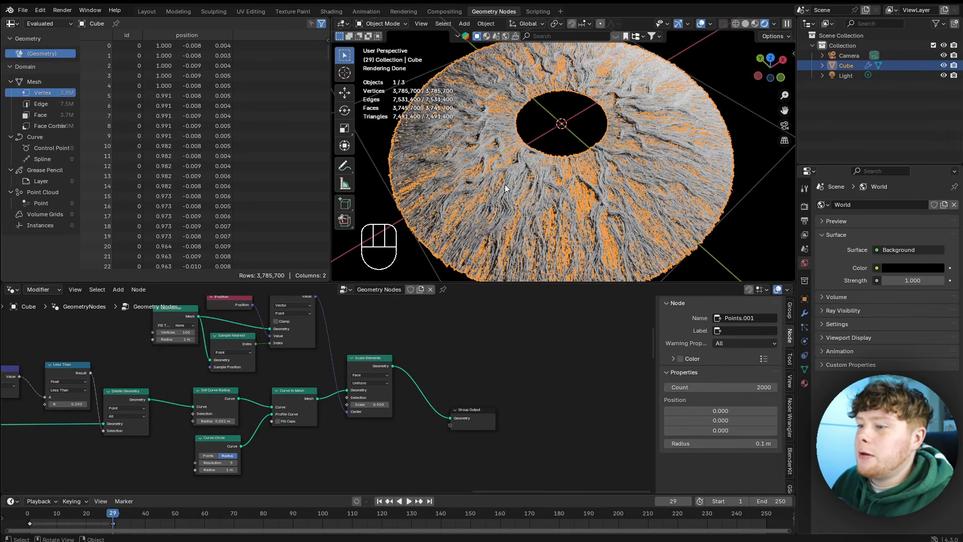
left_click(560, 137)
scroll(407, 380, "up", 2)
key("shift+a")
type("SET MAT")
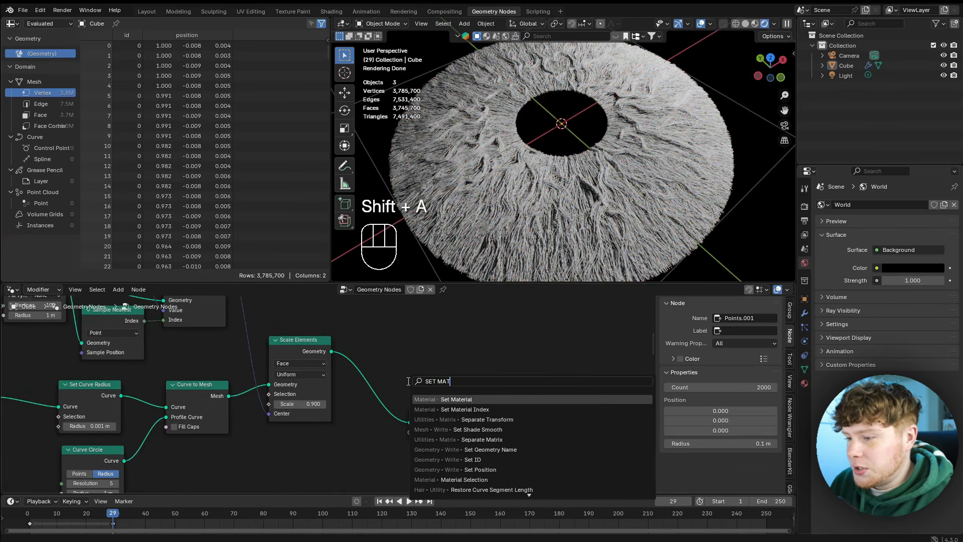
key("Return")
scroll(352, 407, "up", 3)
key("ctrl+s")
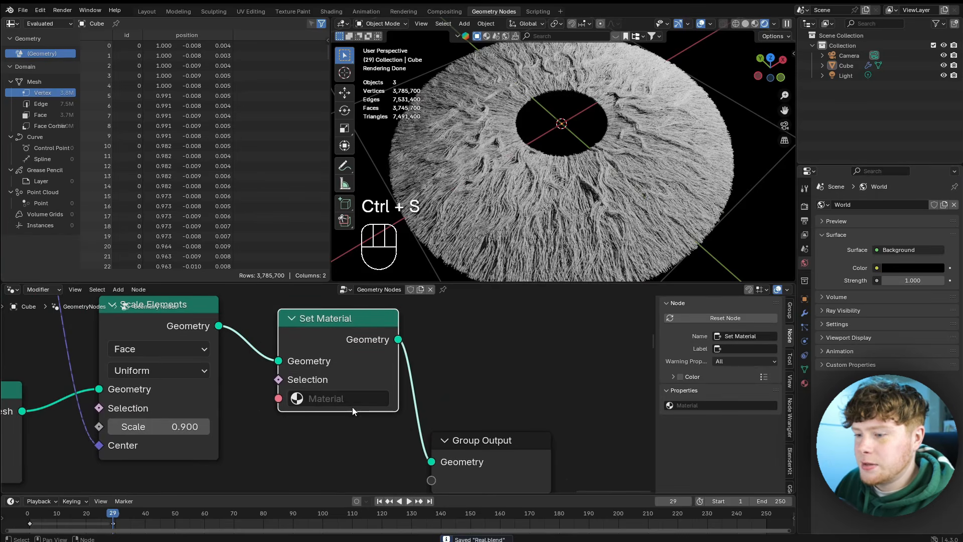
Assign the Iris material in the Set Material node and adjust the height of the viewport area.
left_click(351, 399)
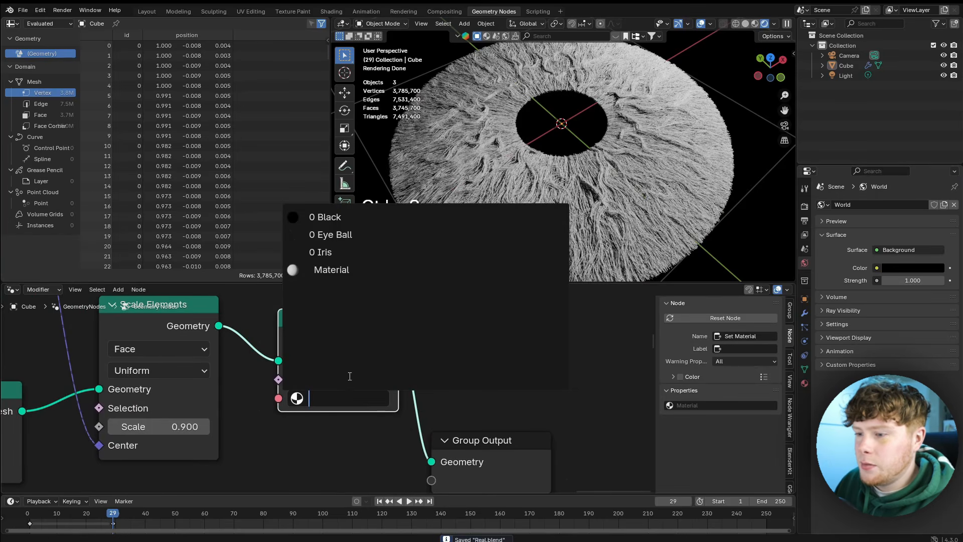
left_click(323, 252)
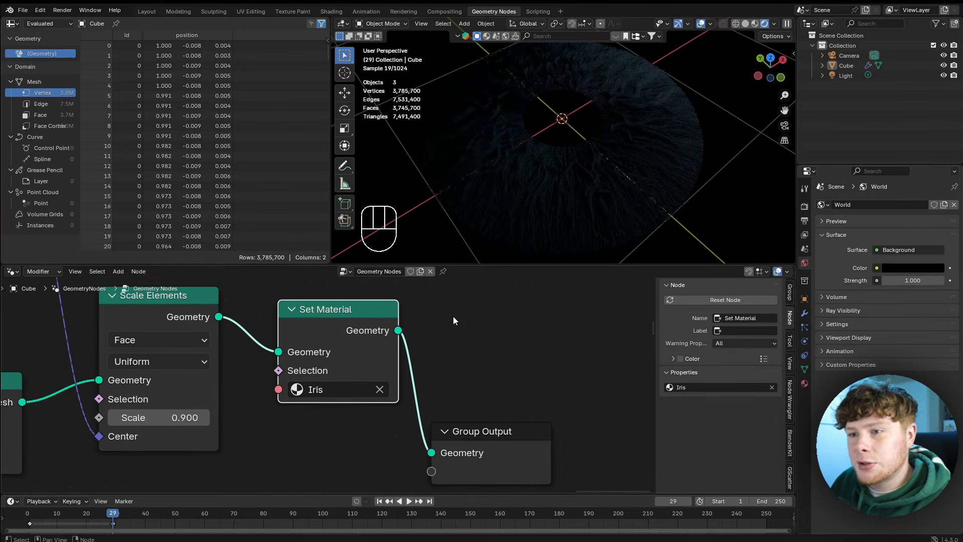
left_click_drag(484, 263, 476, 296)
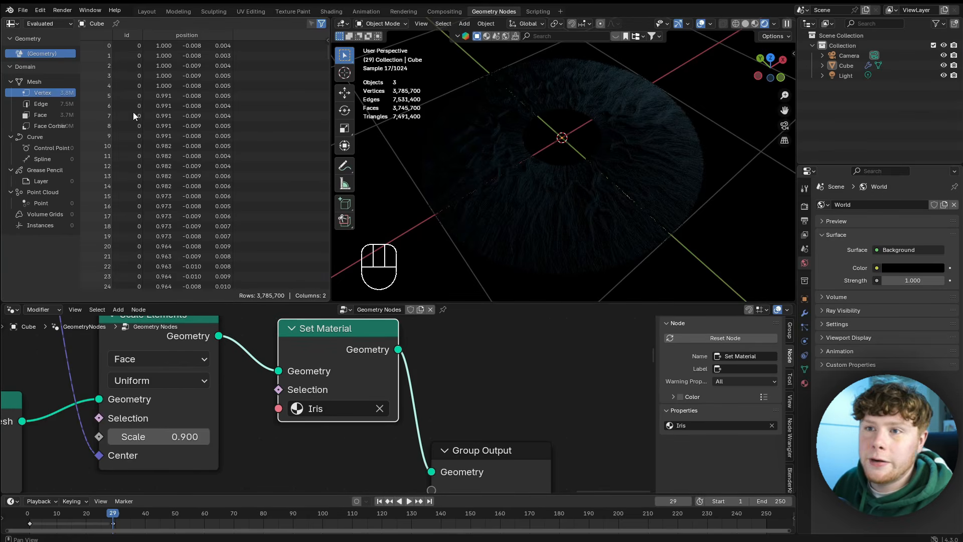
Replace the Spreadsheet with the Shader Editor and set the Cube's material slot to Iris.
left_click(12, 23)
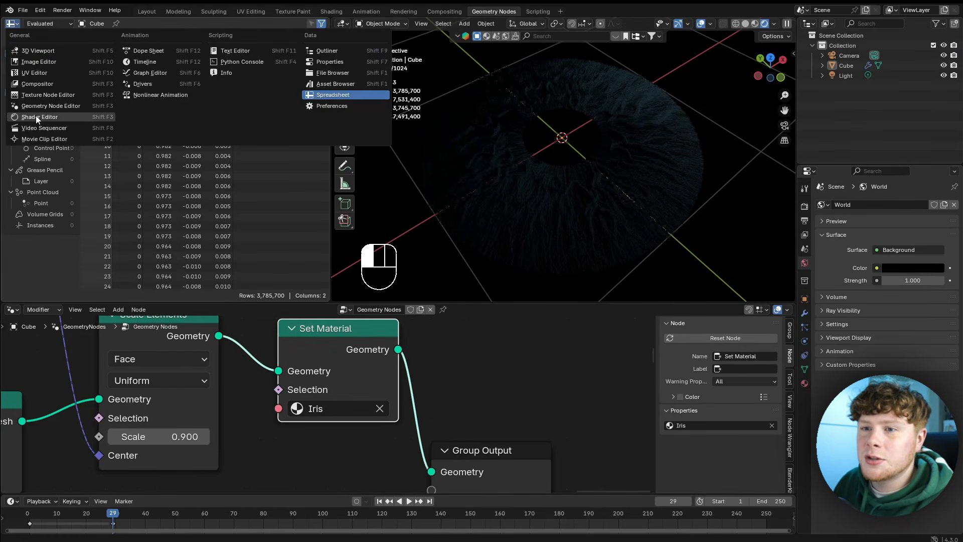
left_click(37, 118)
key("n")
key("Home")
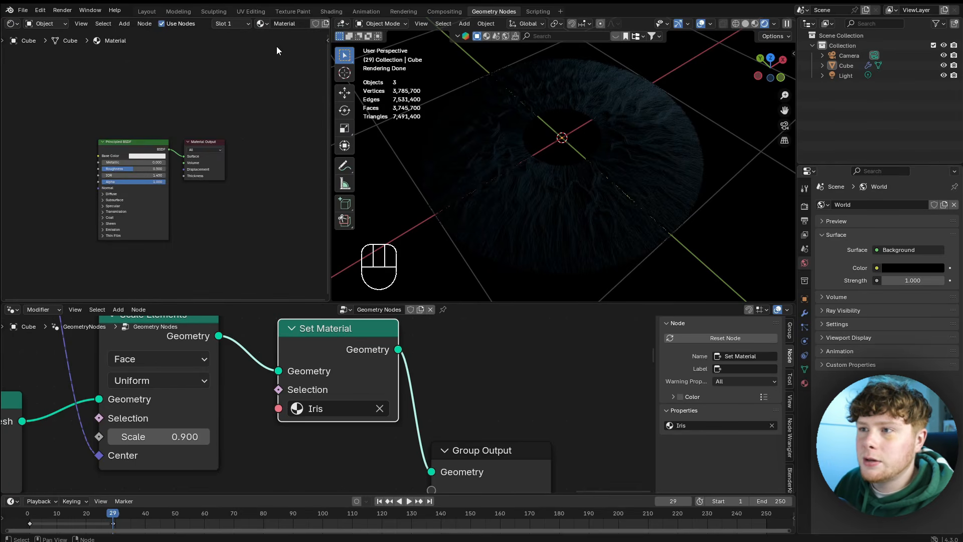
left_click(263, 23)
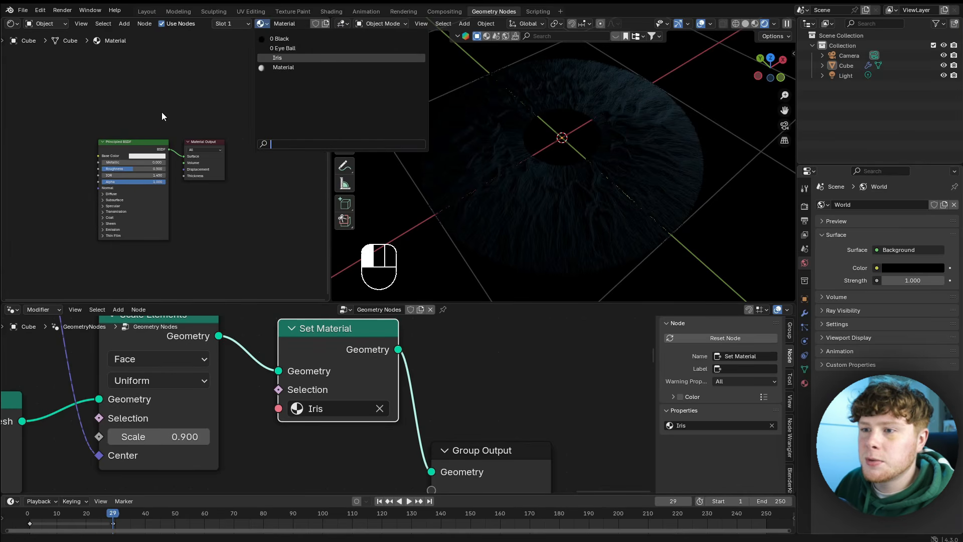
left_click(277, 58)
Examine the Iris shader node tree back to the Attribute node that reads the sp geometry attribute.
scroll(200, 143, "down", 5)
middle_click_drag(223, 159, 222, 173)
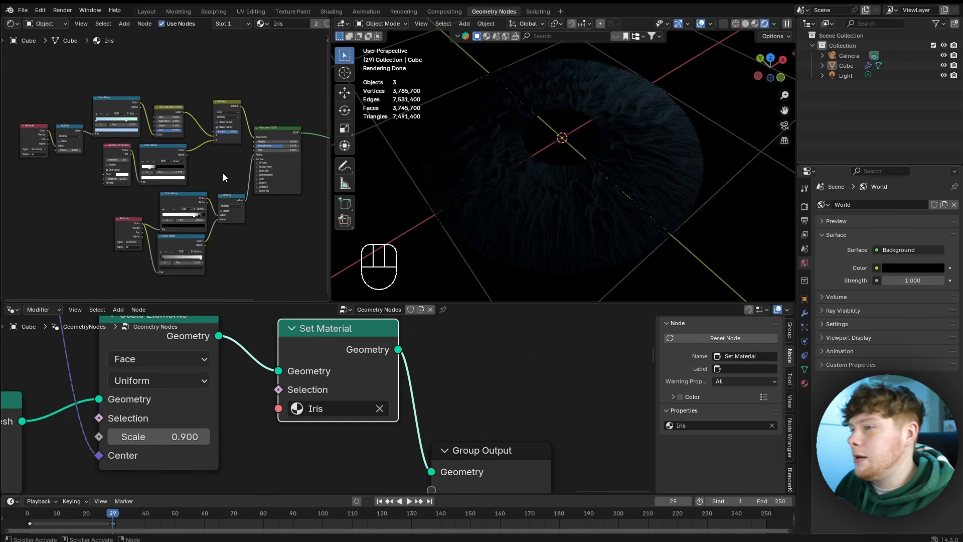
scroll(237, 146, "up", 4)
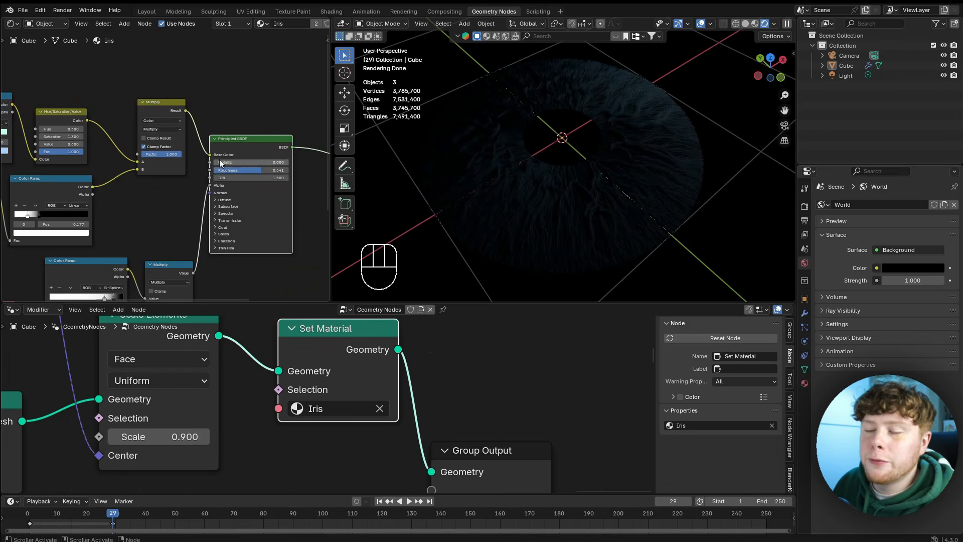
middle_click_drag(42, 199, 158, 207)
scroll(158, 206, "up", 3)
middle_click_drag(131, 253, 154, 230)
scroll(134, 147, "up", 6)
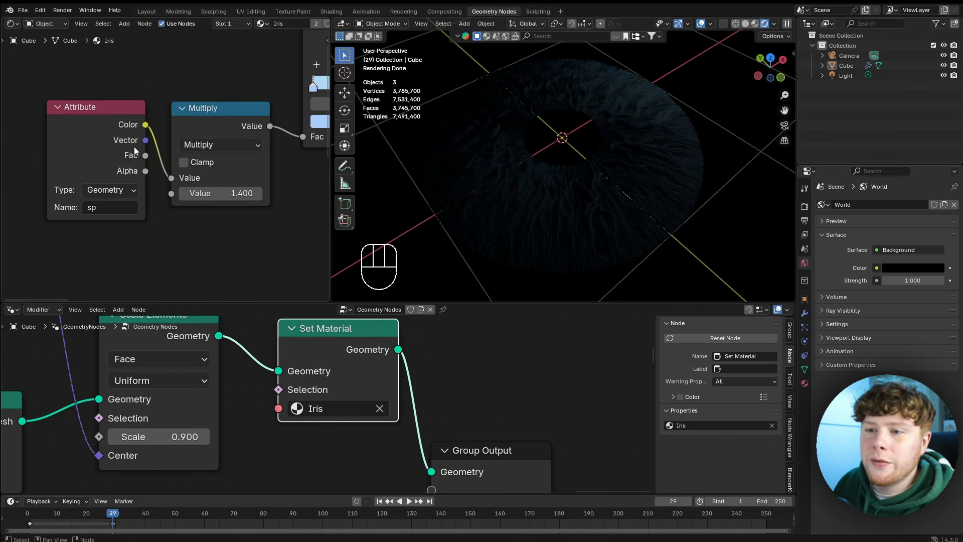
mouse_move(99, 136)
left_mouse_down()
mouse_move(90, 114)
mouse_move(89, 136)
left_mouse_up()
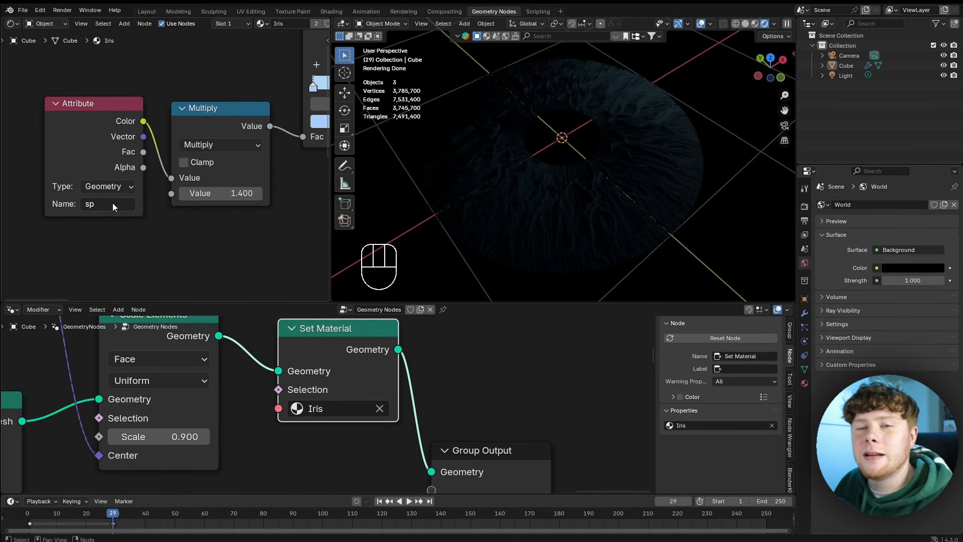
Enlarge the geometry node editor area and review how the sp Attribute node feeds the Iris material's color nodes.
left_click_drag(245, 301, 243, 254)
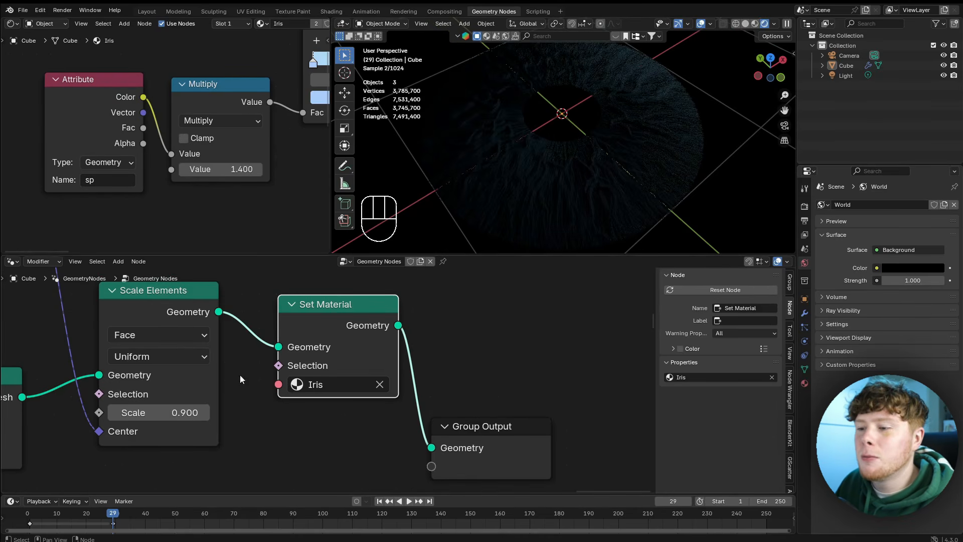
left_click(240, 377)
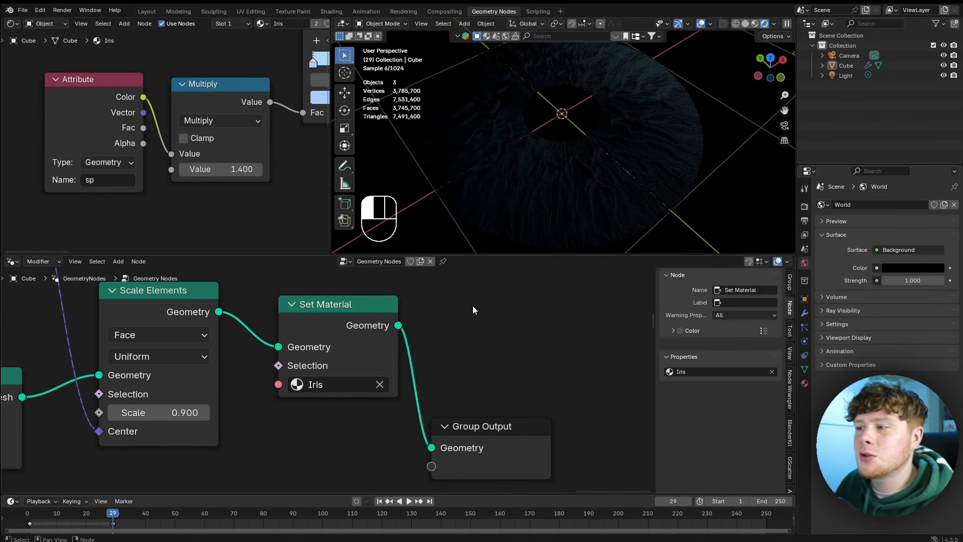
left_click(98, 111, "ctrl+shift")
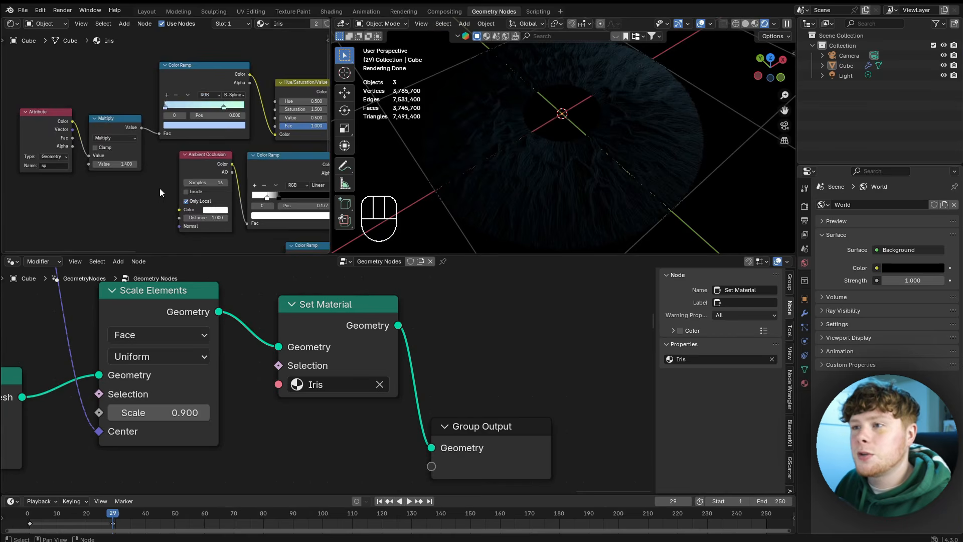
scroll(159, 188, "down", 3)
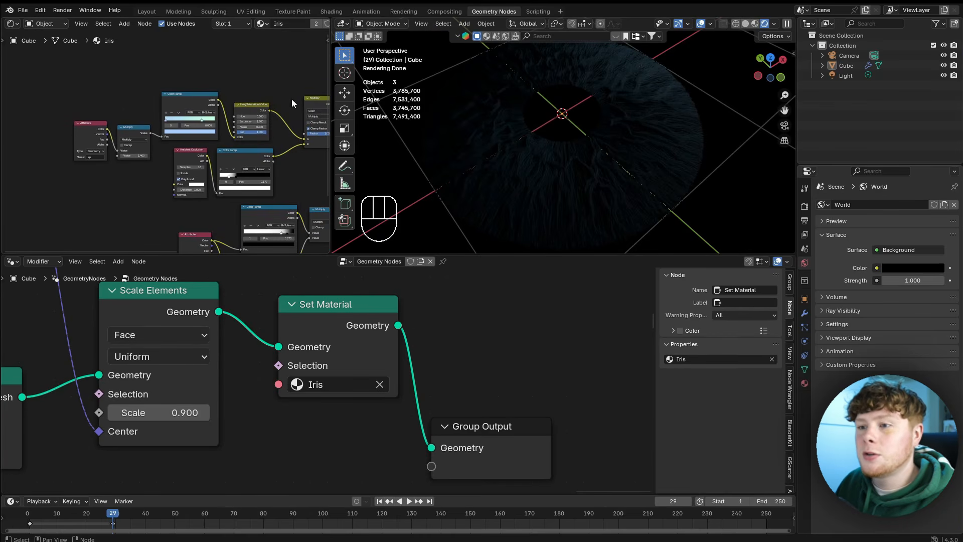
scroll(200, 119, "up", 4)
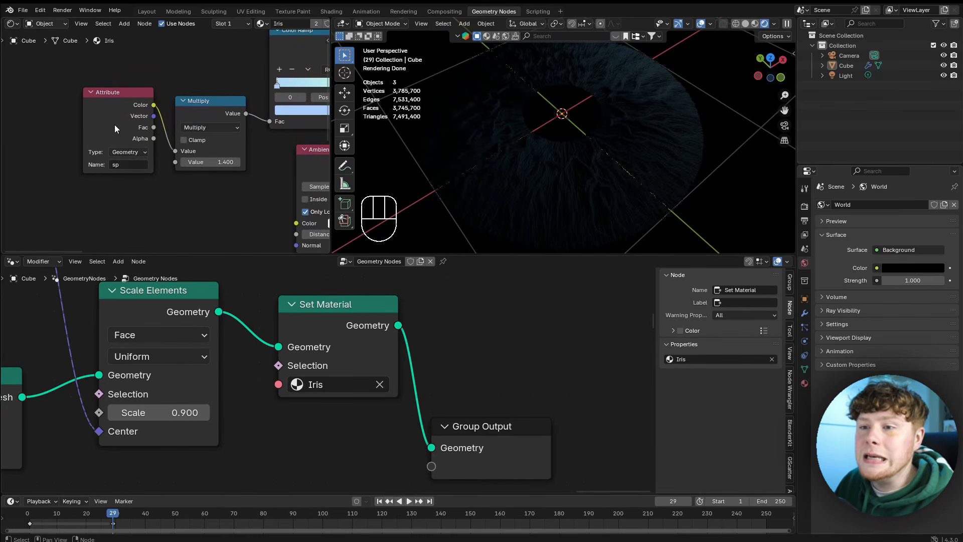
Move the Set Curve Radius node close beside the Delete Geometry node.
scroll(136, 367, "down", 8)
middle_click_drag(197, 397, 381, 377)
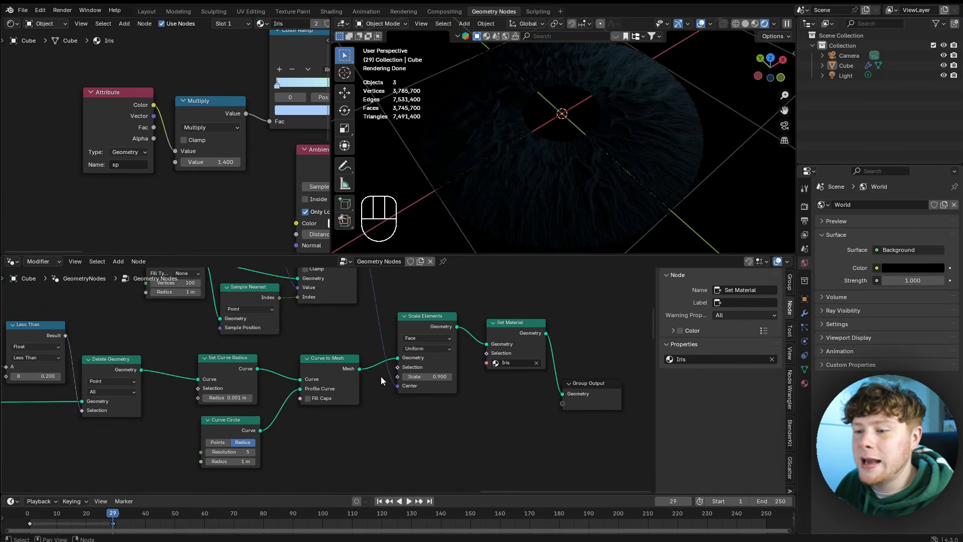
scroll(308, 396, "down", 3)
middle_click_drag(258, 385, 325, 384)
scroll(326, 384, "up", 5)
left_click_drag(335, 384, 324, 382)
middle_click_drag(353, 382, 289, 382)
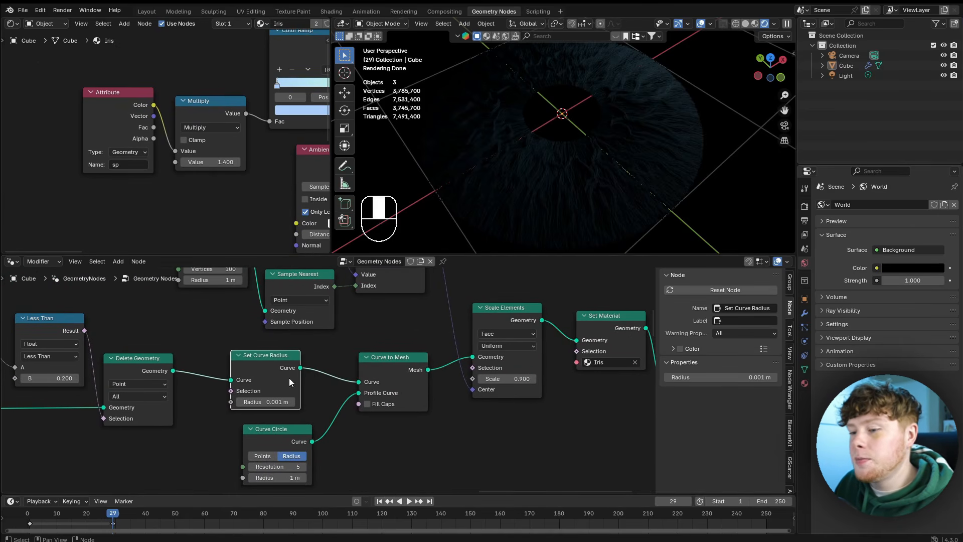
left_click_drag(256, 374, 233, 379)
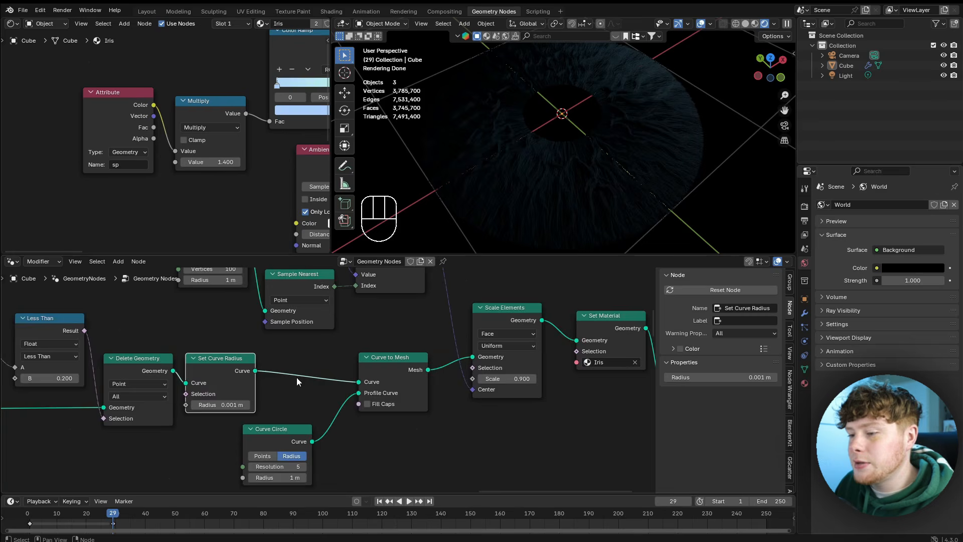
Shift the Curve to Mesh, Curve Circle, sampling, Scale Elements, Set Material and Group Output nodes away from Set Curve Radius to make room.
scroll(324, 387, "down", 4)
middle_click_drag(372, 405, 286, 407)
left_click_drag(241, 384, 523, 473)
scroll(354, 361, "down", 2)
middle_click_drag(355, 361, 363, 398)
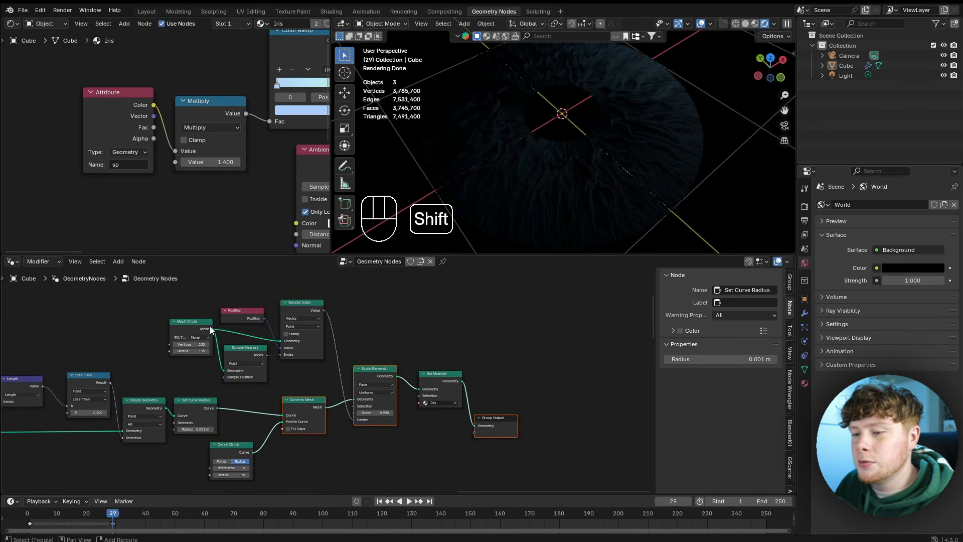
left_click_drag(188, 290, 351, 372, "shift")
left_click(430, 376, "shift")
left_click(244, 448, "shift")
key("g")
left_click(396, 426)
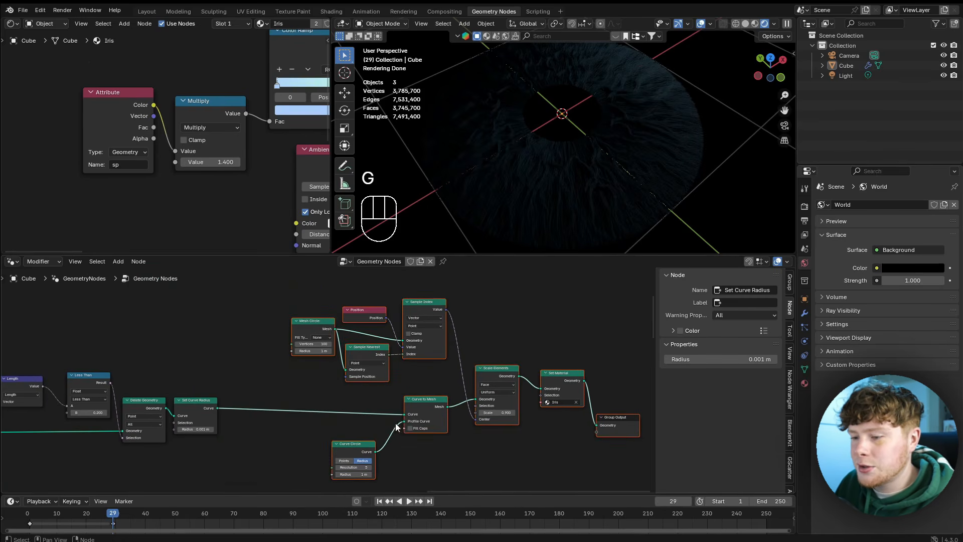
Insert a Store Named Attribute node on the link between Set Curve Radius and Curve to Mesh.
left_click(300, 424)
middle_click_drag(274, 419, 324, 397)
scroll(325, 397, "up", 2)
key("shift+a")
type("STORE")
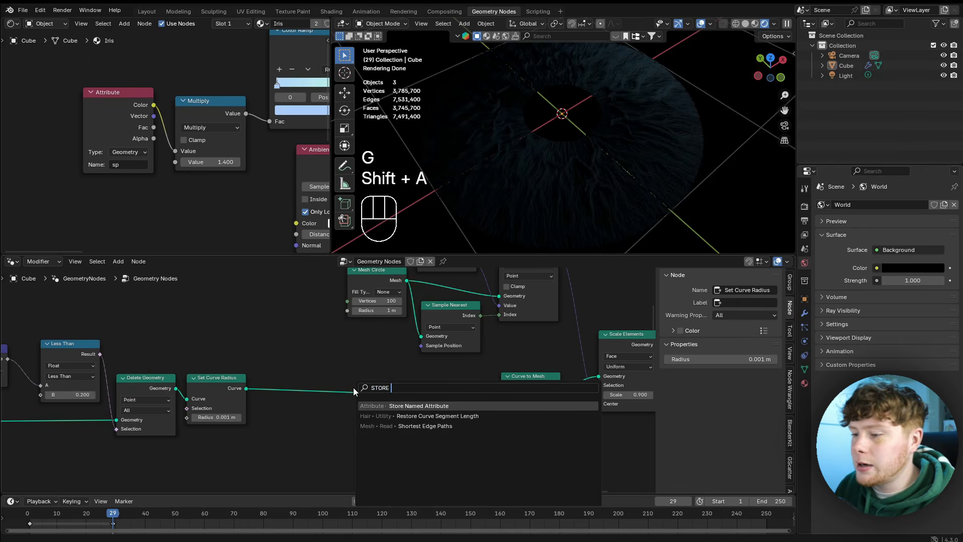
key("Return")
left_click(348, 373)
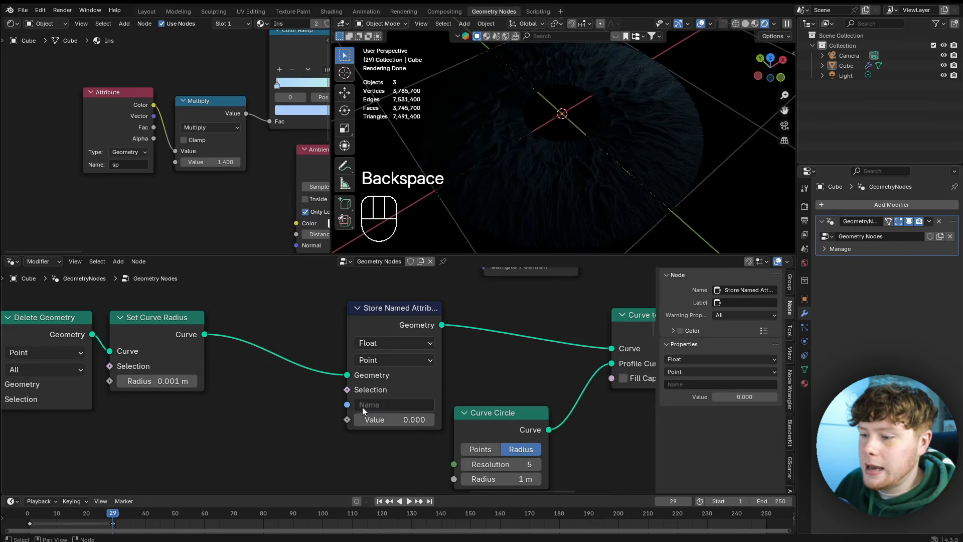
Name the stored attribute sp.
left_click(371, 405)
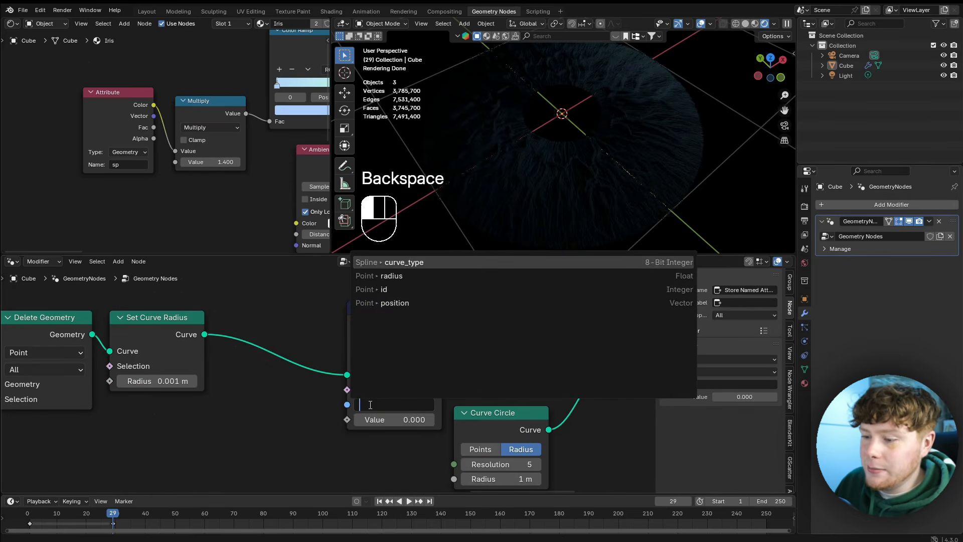
type("sp")
key("Return")
middle_click_drag(327, 423, 431, 384)
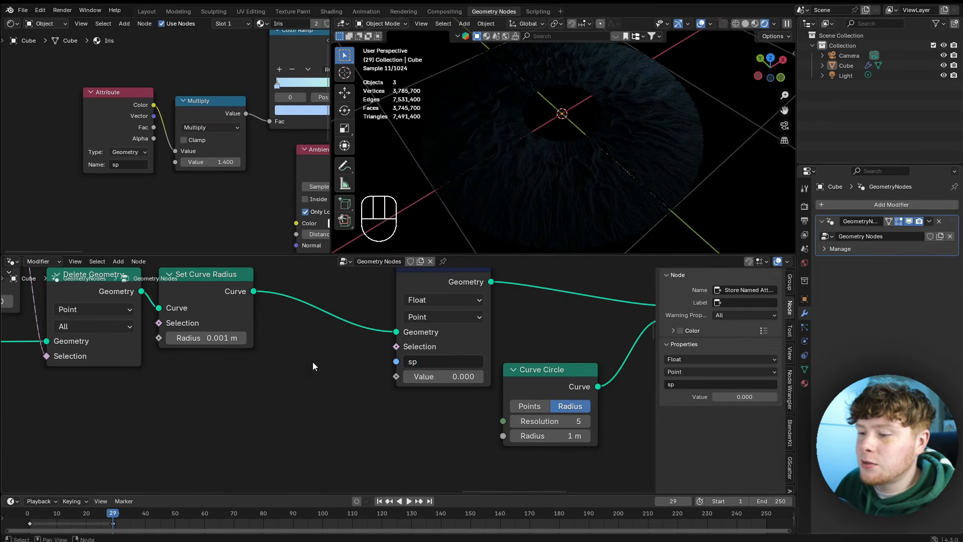
Add a Spline Parameter node and connect its Factor to the Value of the Store Named Attribute node.
key("shift+a")
type("spa")
key("BackSpace")
type("line")
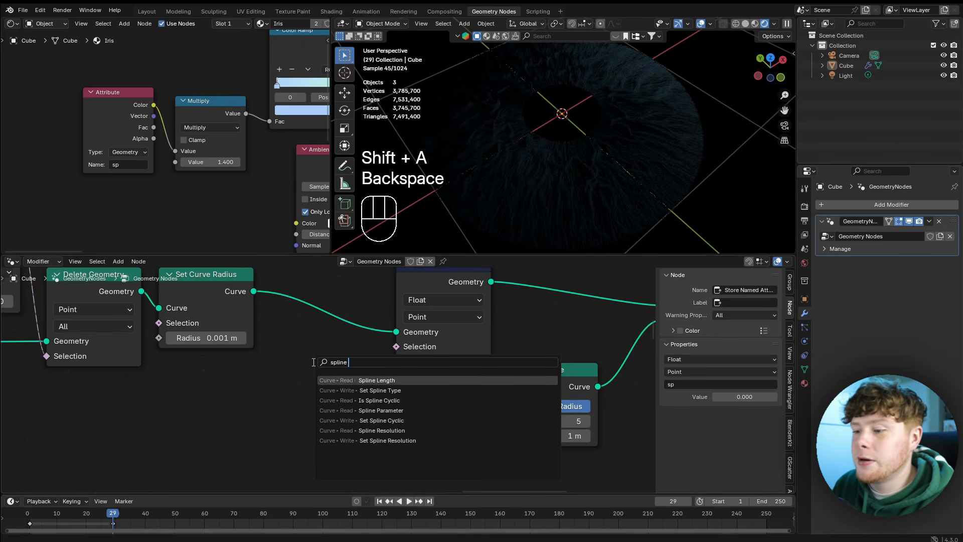
left_click(381, 410)
left_click(248, 366)
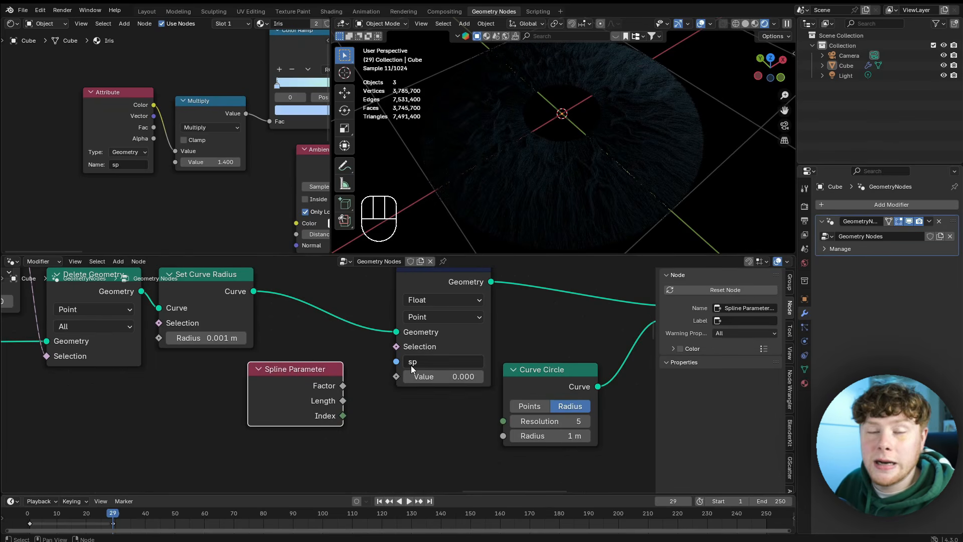
left_click_drag(342, 385, 446, 377)
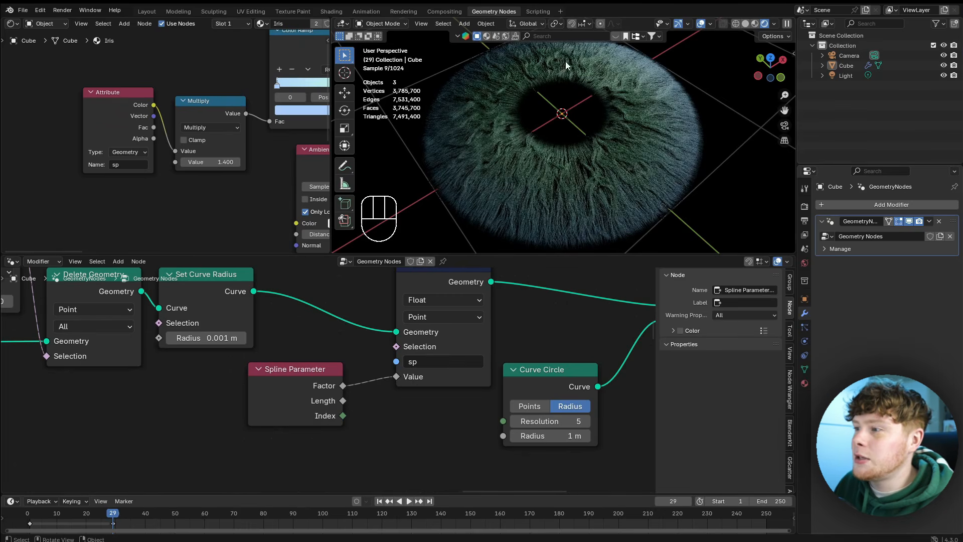
Frame the whole coloured iris in the viewport and widen the Shader Editor area.
scroll(624, 123, "down", 3)
middle_click_drag(623, 122, 616, 177, "shift")
scroll(608, 182, "down", 2)
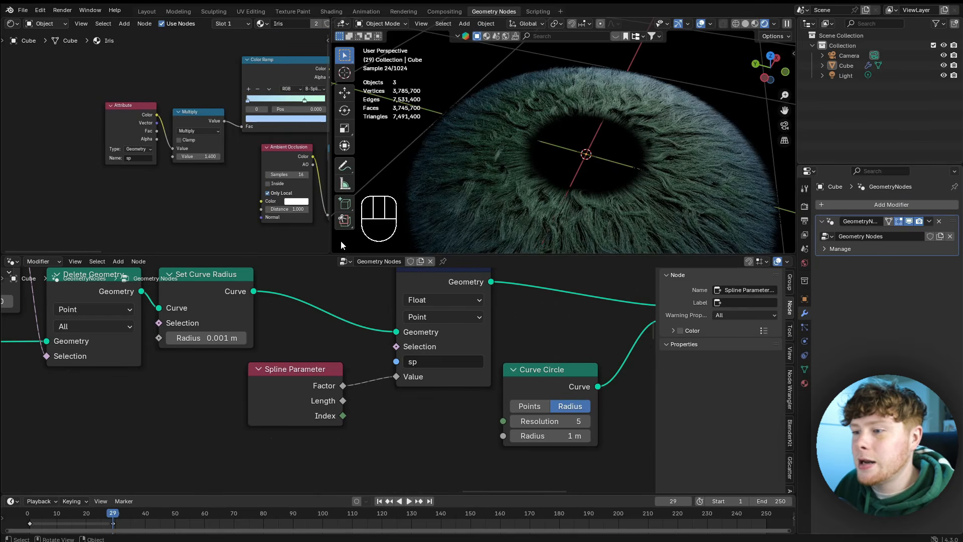
left_click_drag(331, 241, 385, 241)
scroll(574, 181, "down", 4)
middle_click_drag(573, 181, 596, 182, "shift")
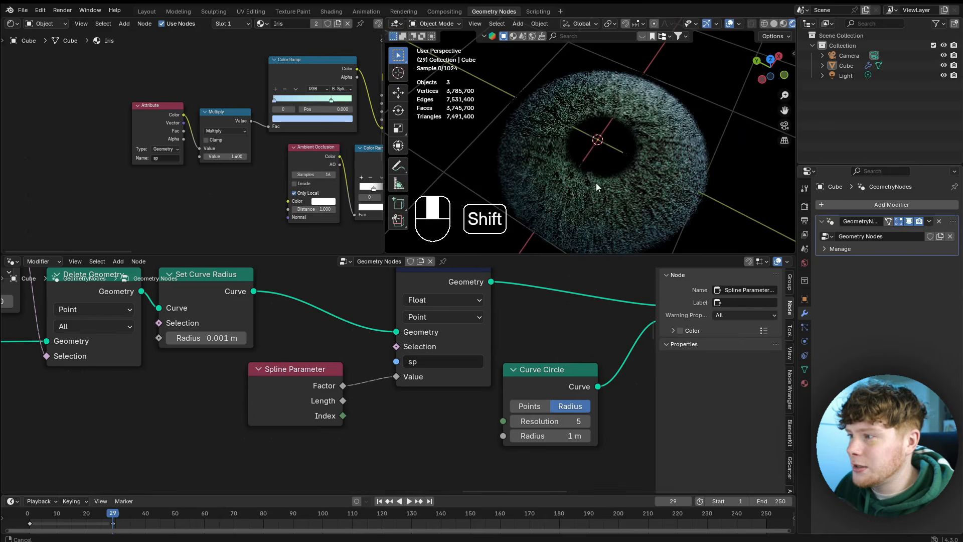
Preview the outputs of the sp Attribute node and the Multiply node after it on the iris.
middle_click_drag(236, 223, 200, 252)
left_click_drag(128, 144, 114, 146)
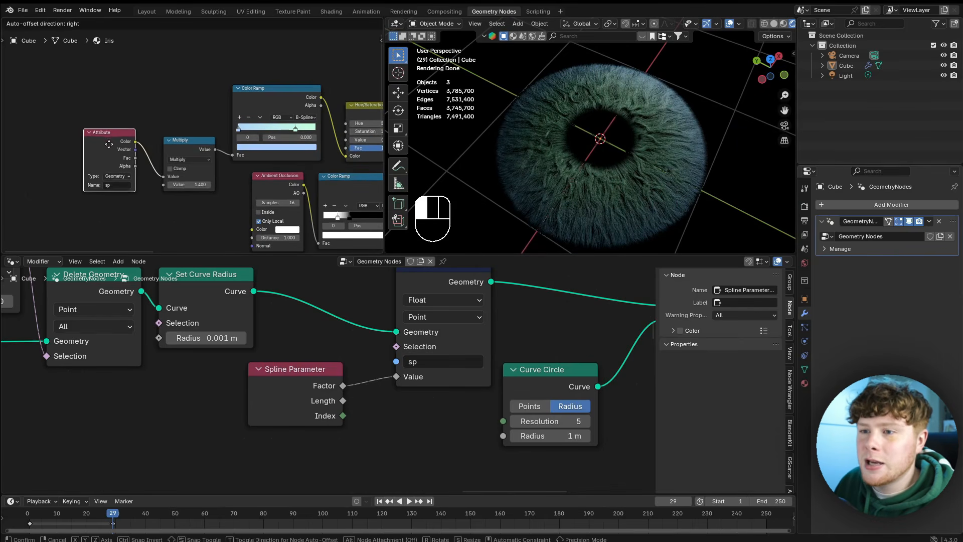
left_click(110, 146, "ctrl+shift")
scroll(507, 122, "up", 2)
middle_click_drag(475, 118, 508, 128, "shift")
left_click(523, 126)
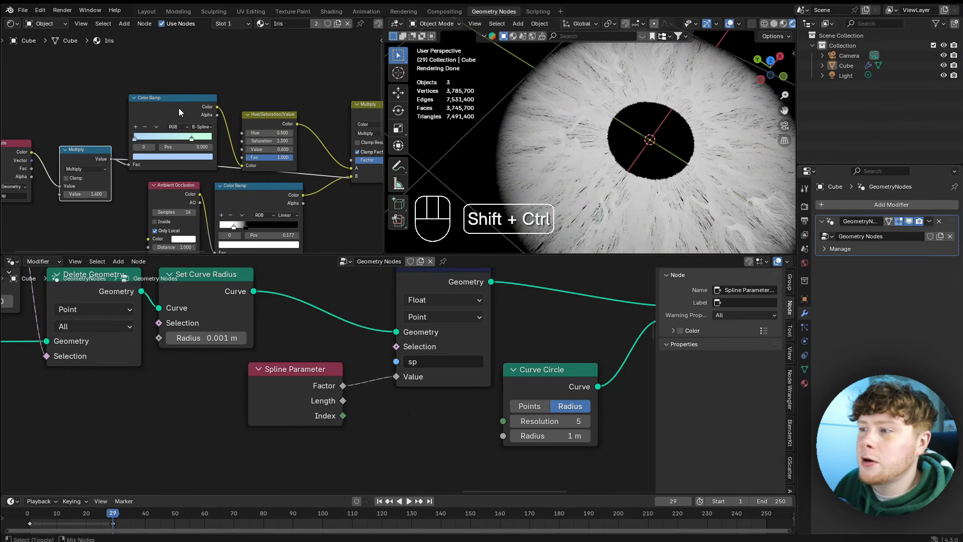
Preview the blue-green Color Ramp and the Hue/Saturation/Value node on the iris.
left_click(178, 107, "ctrl+shift")
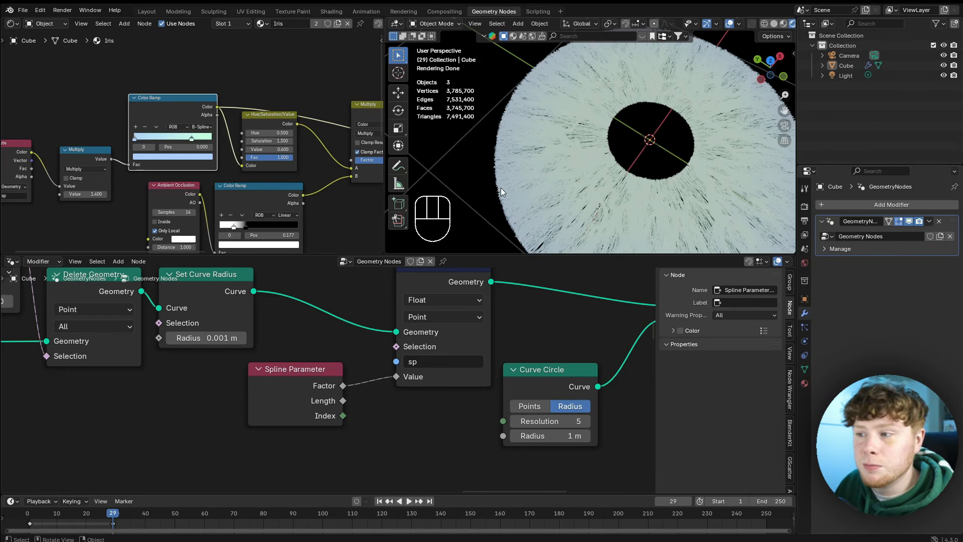
scroll(192, 143, "up", 2)
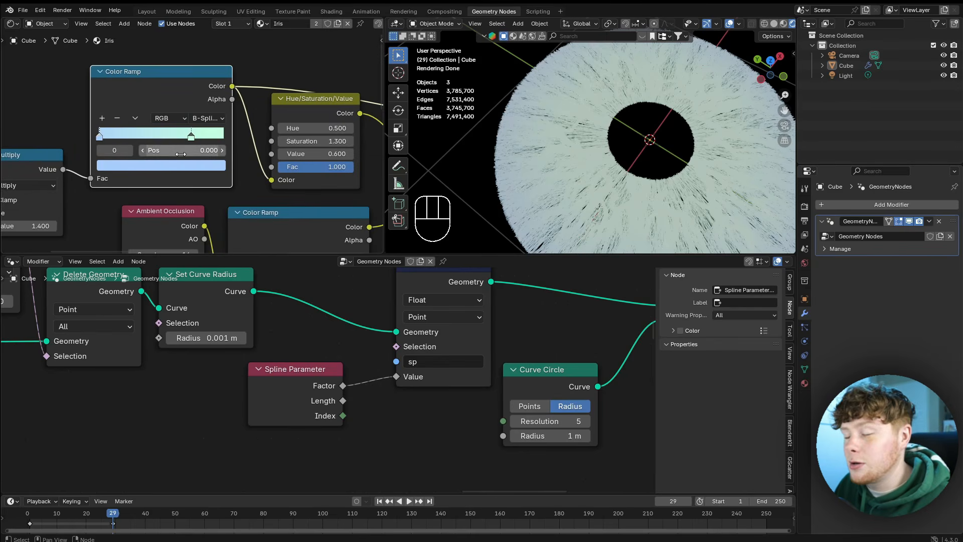
left_click_drag(206, 107, 205, 105)
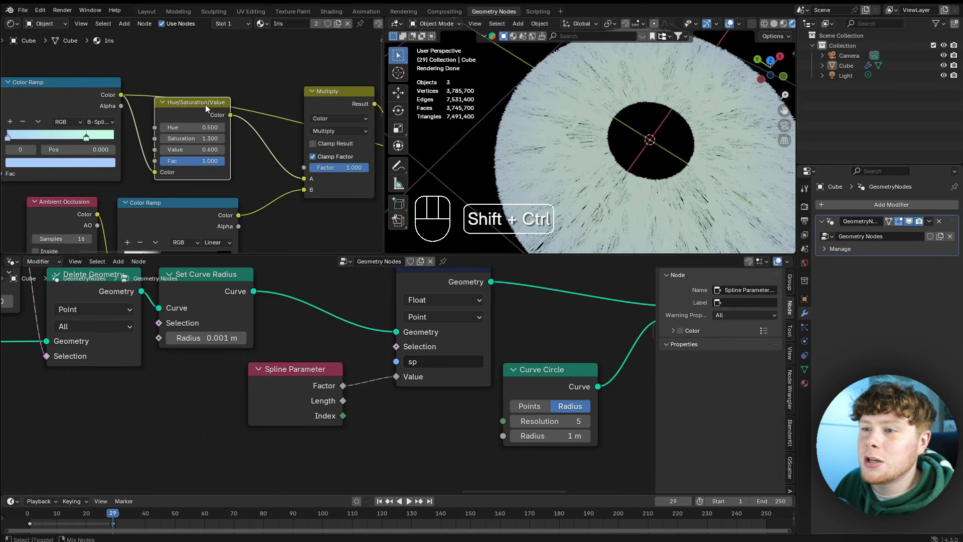
left_click(206, 104, "ctrl+shift")
scroll(253, 162, "up", 2)
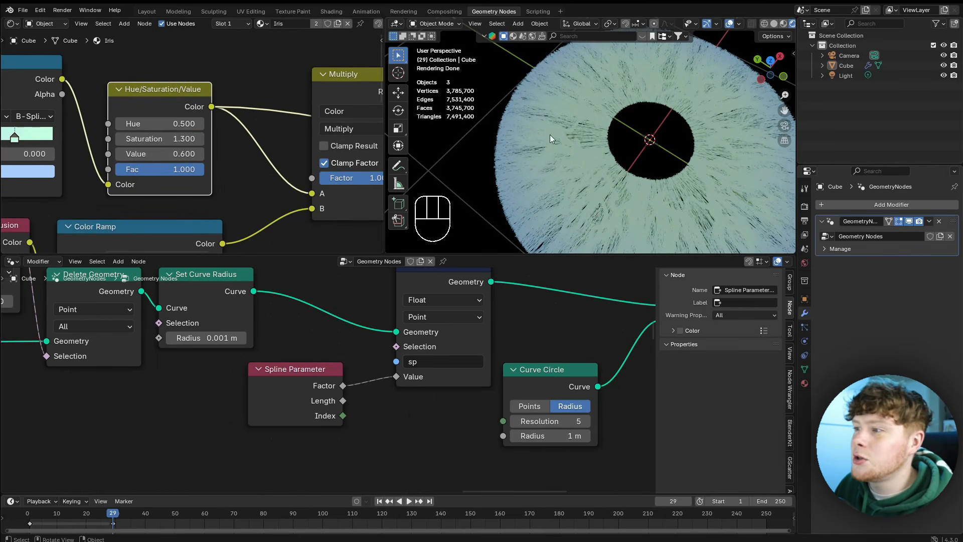
scroll(309, 173, "down", 3)
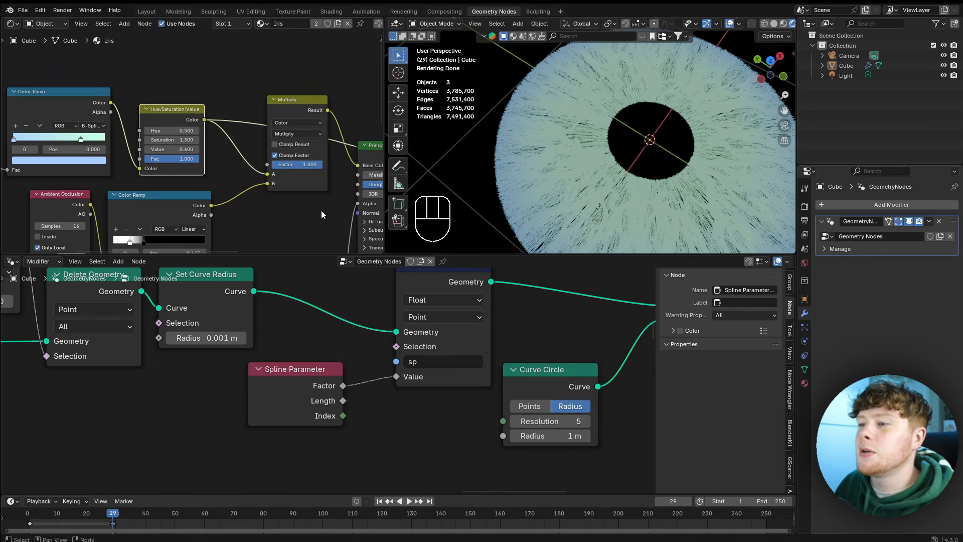
Preview the Color Ramp fed by Ambient Occlusion and inspect its shading between the iris strands.
scroll(318, 210, "down", 1)
scroll(244, 207, "up", 2)
middle_click_drag(233, 202, 290, 153)
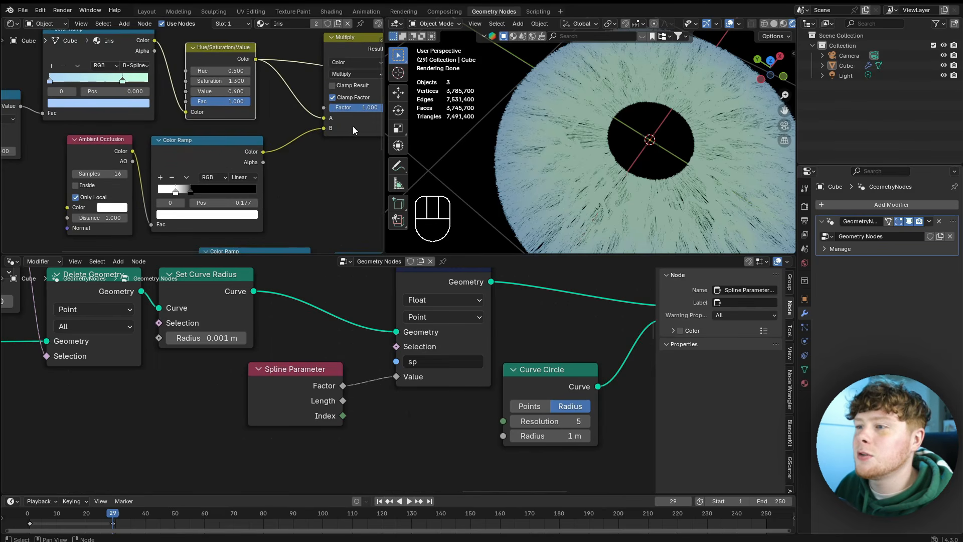
middle_click_drag(353, 126, 289, 115)
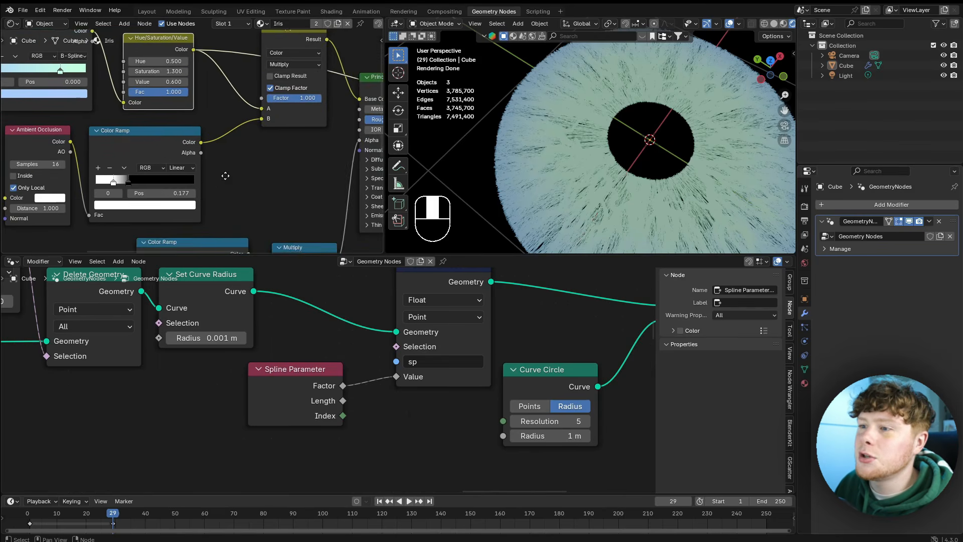
left_click(166, 148, "ctrl+shift")
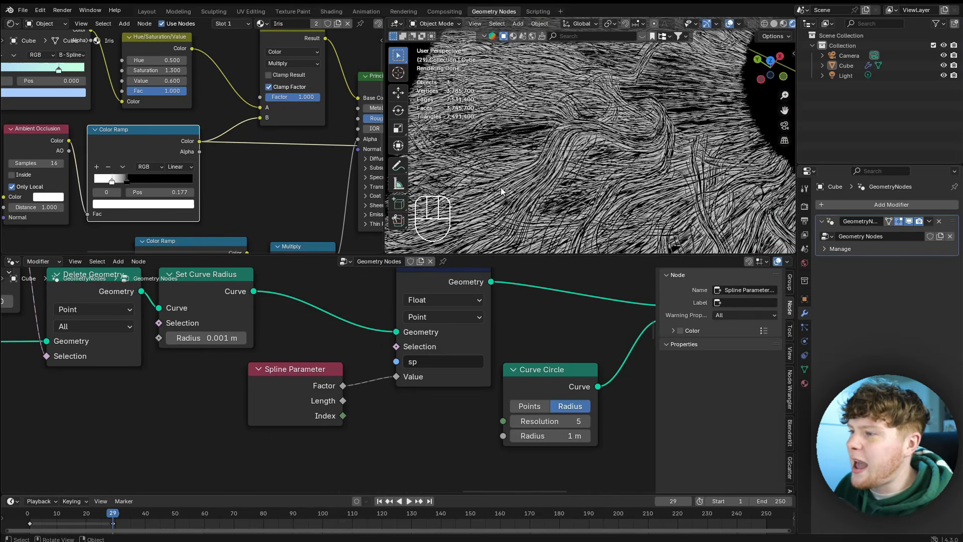
scroll(632, 173, "down", 5)
middle_click_drag(636, 175, 557, 188, "shift")
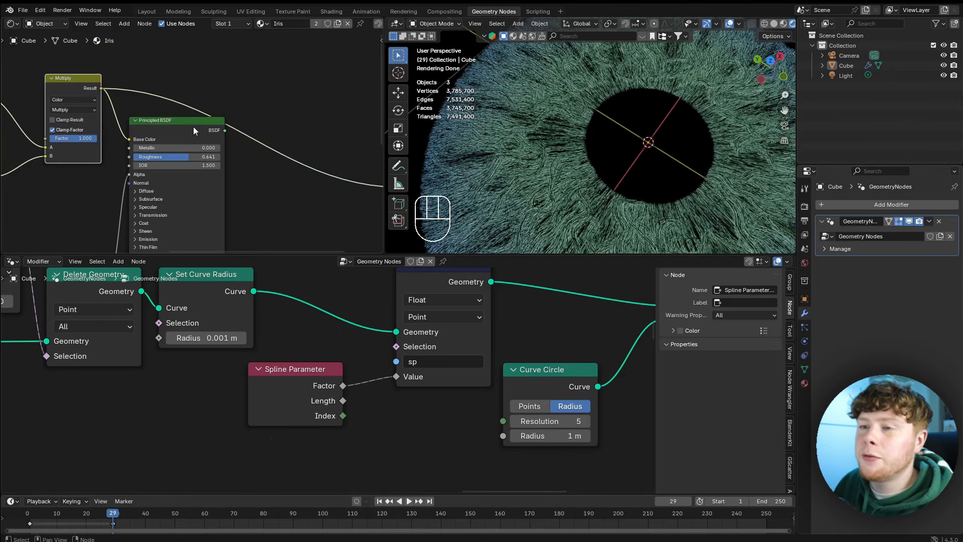
Send the Principled BSDF back to the material output and examine which node feeds its Alpha input.
left_click(207, 134, "ctrl+shift")
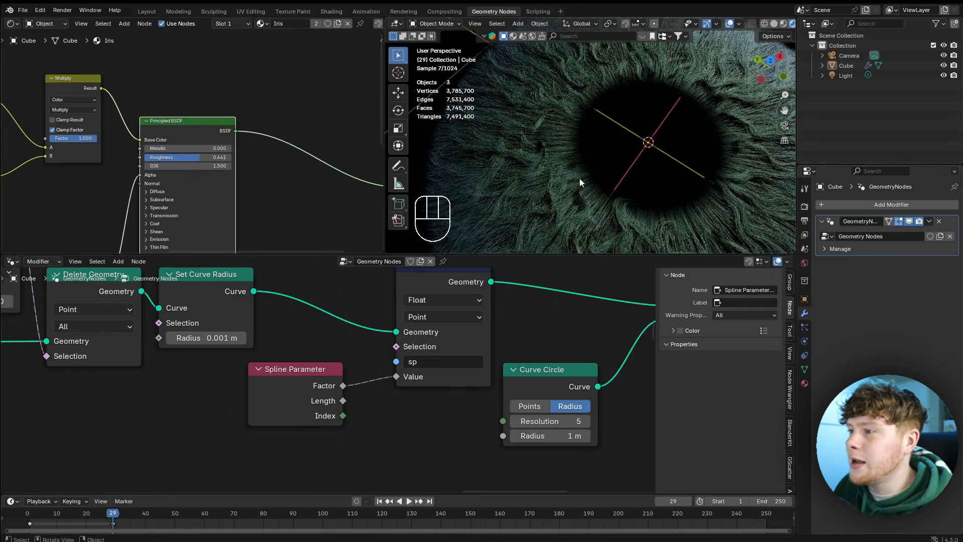
middle_click_drag(579, 179, 547, 236)
scroll(251, 165, "down", 4)
middle_click_drag(146, 246, 197, 194)
scroll(236, 104, "up", 7)
middle_click_drag(240, 52, 242, 95)
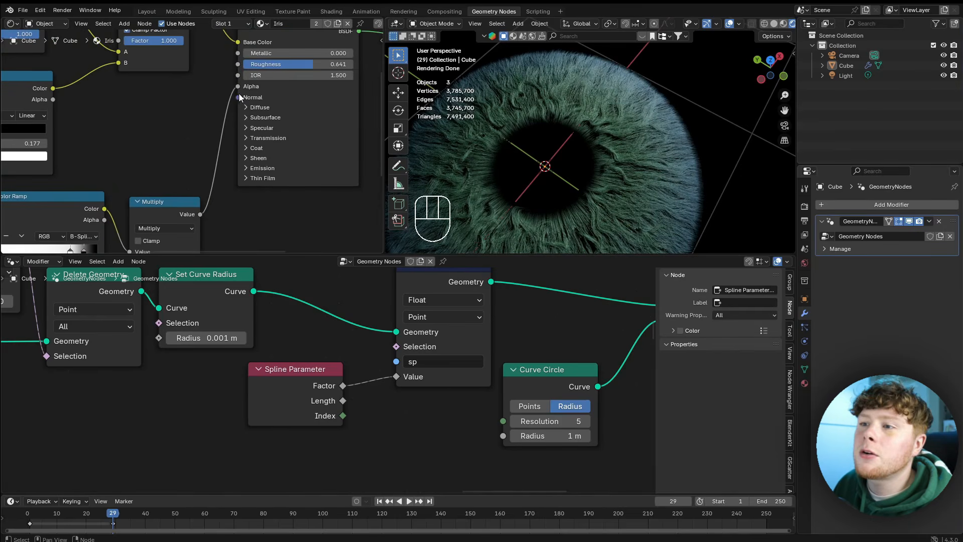
Preview the sp Attribute node that drives the alpha Color Ramps, moving it slightly away from them.
scroll(201, 138, "down", 5)
middle_click_drag(158, 188, 273, 100)
left_click(106, 126)
scroll(75, 115, "up", 6)
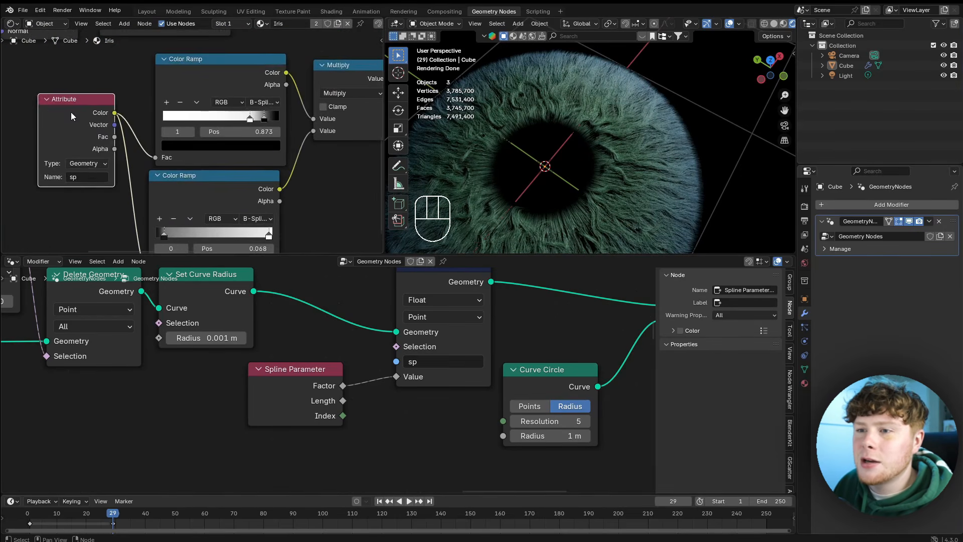
left_click_drag(71, 113, 43, 137)
scroll(101, 141, "down", 3)
left_click(89, 146, "ctrl+shift")
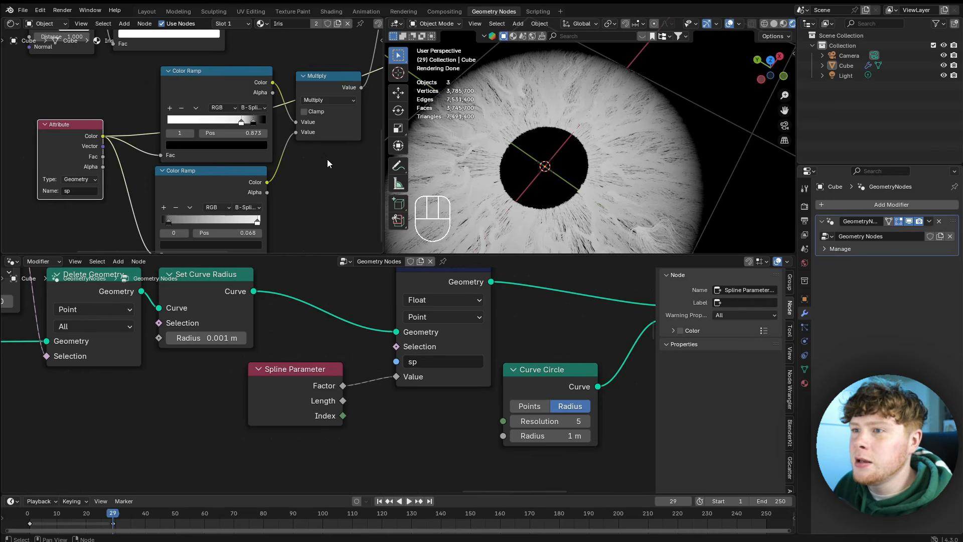
Return the Principled BSDF to the material output and inspect the fading strands around the pupil.
scroll(344, 138, "down", 3)
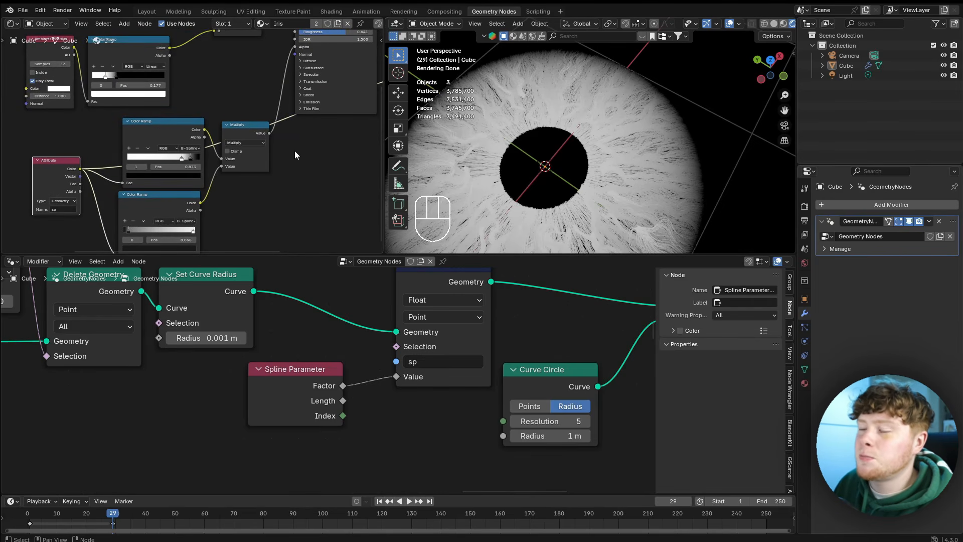
middle_click_drag(322, 148, 251, 150)
left_click(251, 150, "ctrl+shift")
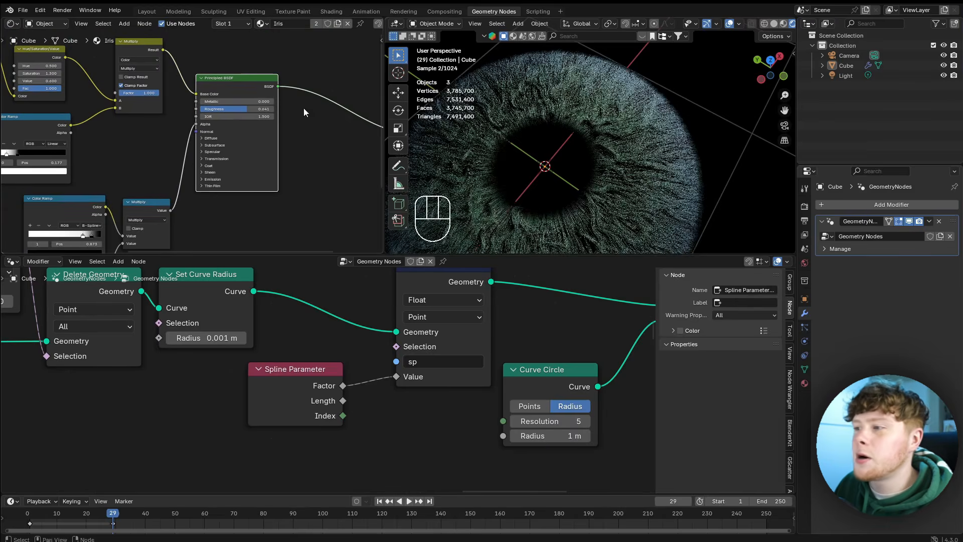
scroll(593, 154, "up", 4)
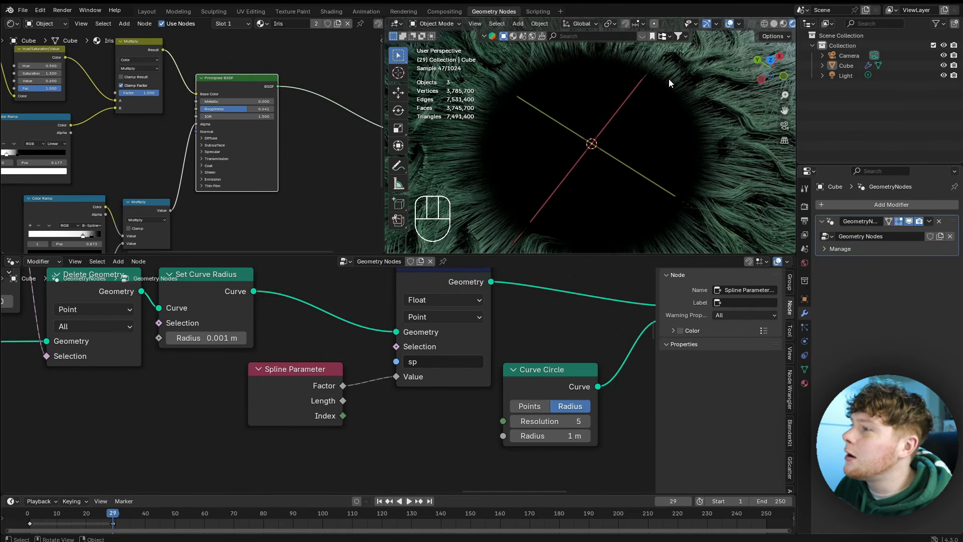
Preview the upper alpha Color Ramp and examine its falloff around the pupil.
scroll(239, 201, "down", 2)
middle_click_drag(238, 201, 383, 125)
left_click(257, 124, "ctrl+shift")
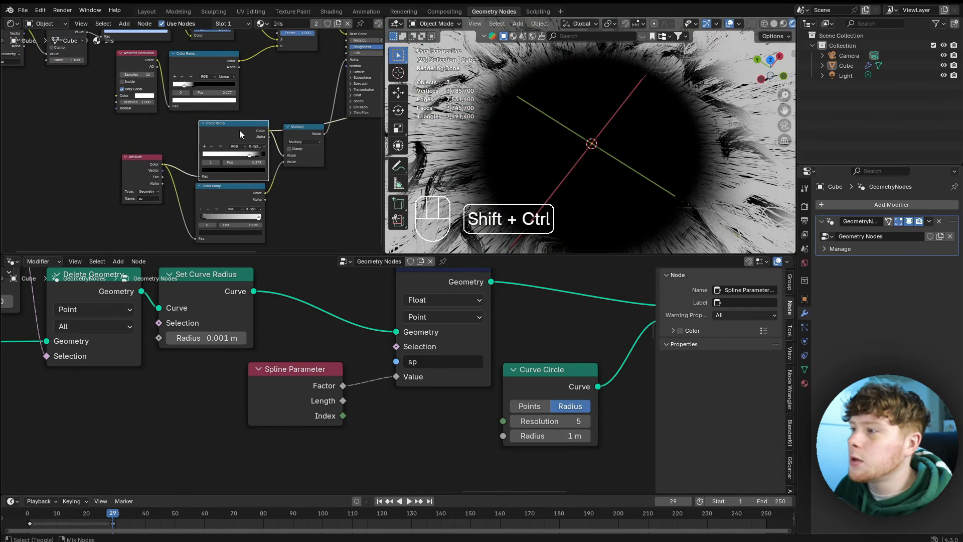
scroll(635, 127, "down", 2)
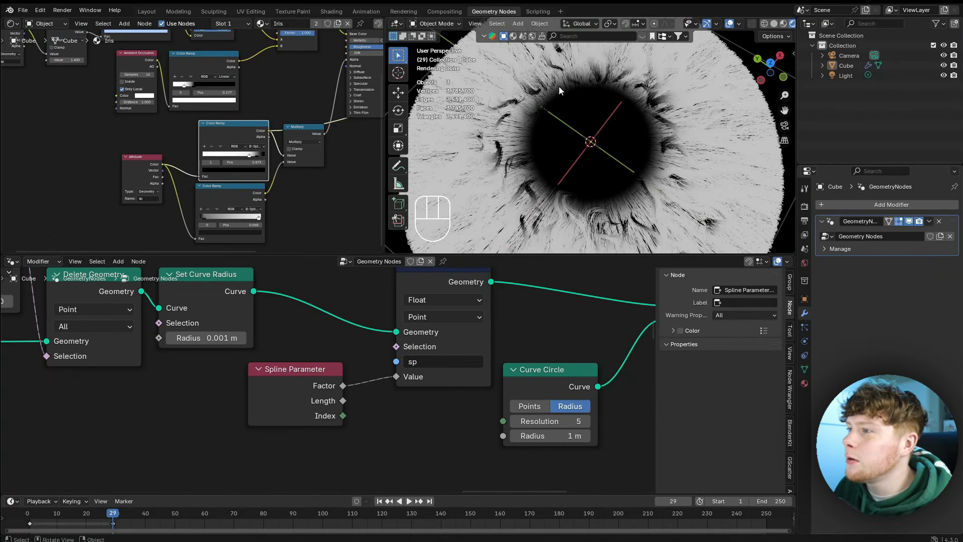
middle_click_drag(241, 196, 187, 194)
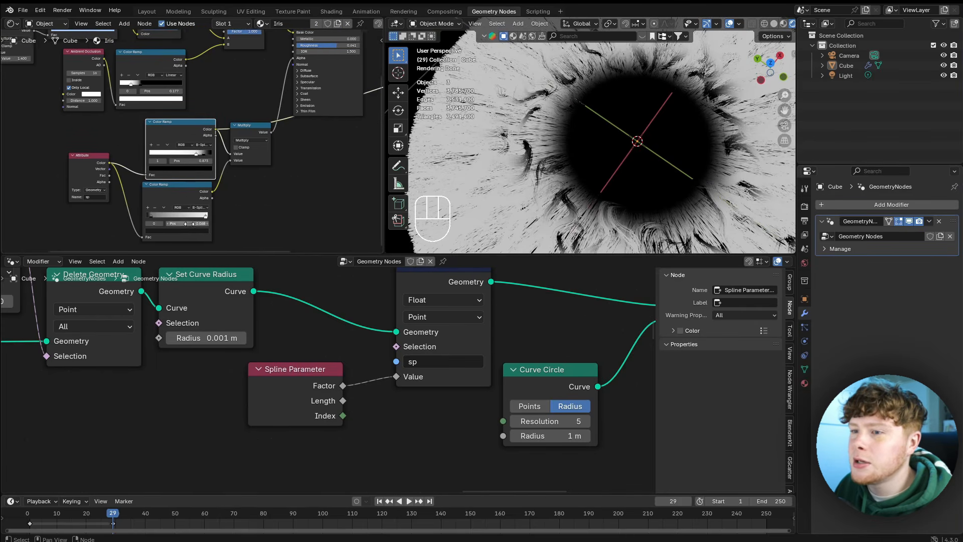
Preview the lower alpha Color Ramp and the Multiply node that combines both ramps, examining the masks around the pupil.
left_click(185, 194, "ctrl+shift")
middle_click_drag(615, 141, 667, 177, "shift")
scroll(667, 177, "down", 2)
middle_click_drag(587, 156, 568, 134)
scroll(568, 133, "up", 4)
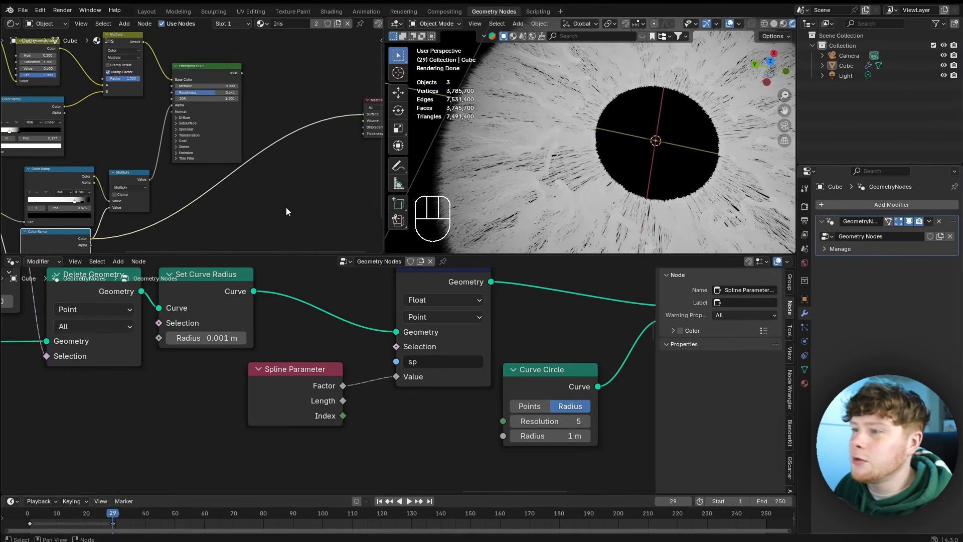
left_click(133, 180, "ctrl+shift")
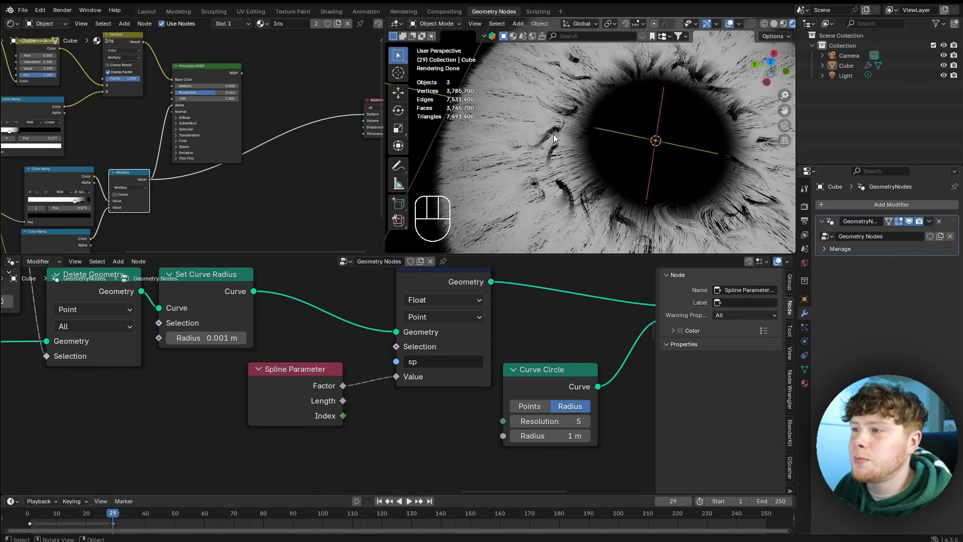
scroll(503, 131, "down", 2)
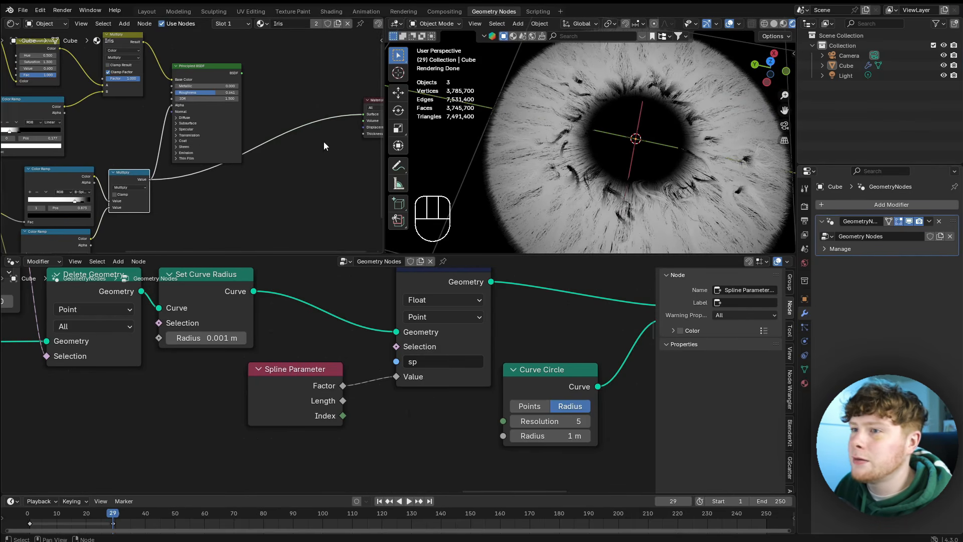
Return the Principled BSDF to the material output and inspect the shaded iris from a low angle.
middle_click_drag(324, 146, 262, 175)
left_click(156, 103, "ctrl+shift")
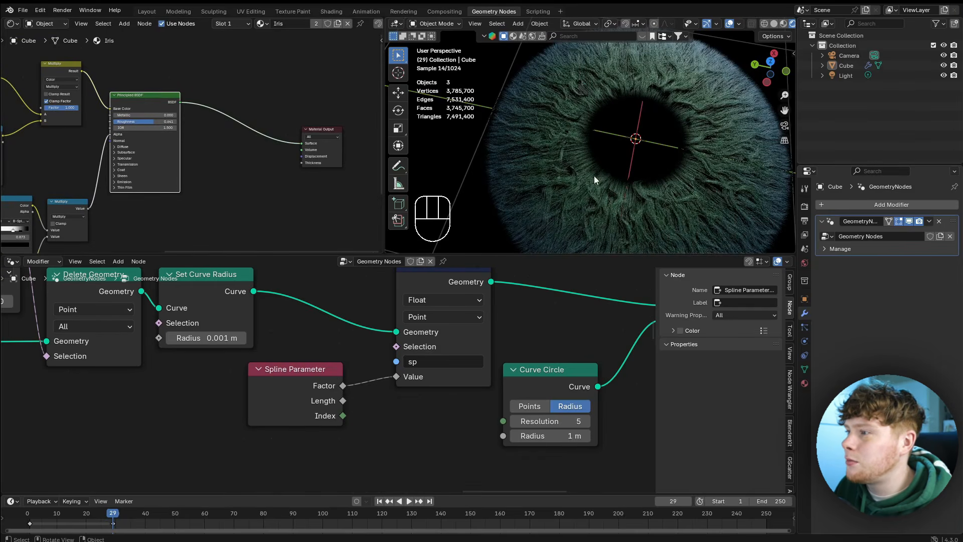
middle_click_drag(593, 175, 605, 203)
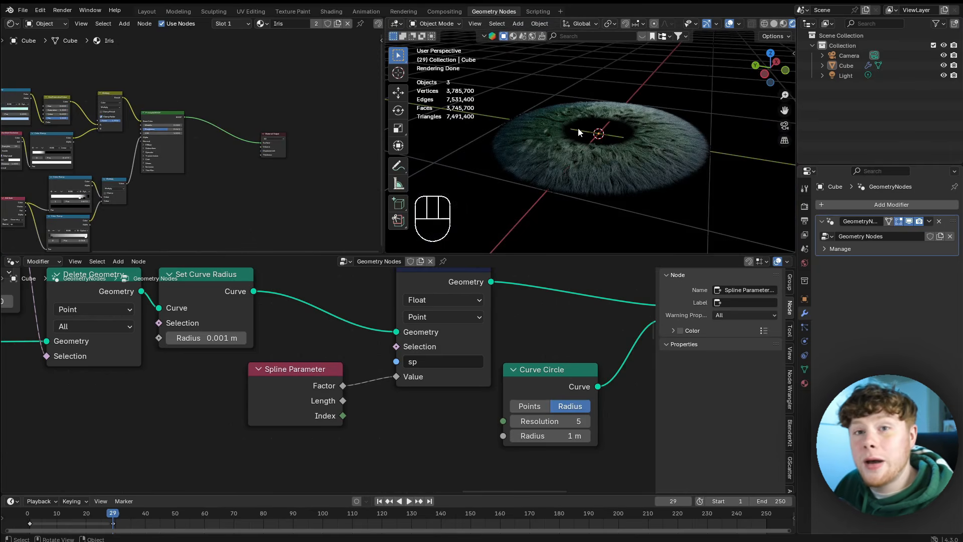
Add a monkey mesh, shift it vertically and scale it down at the iris's pupil opening.
scroll(601, 170, "up", 3)
key("shift+a")
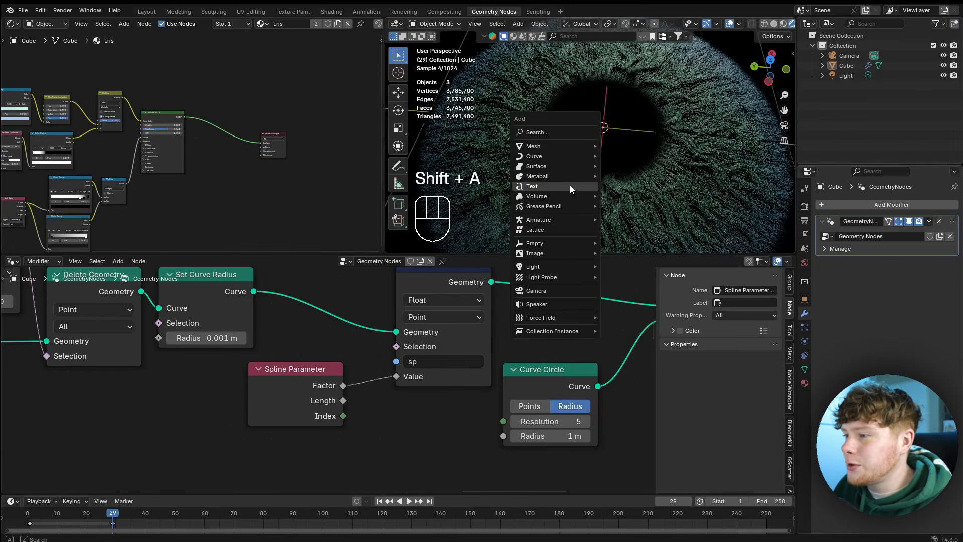
mouse_move(551, 145)
left_click(633, 240)
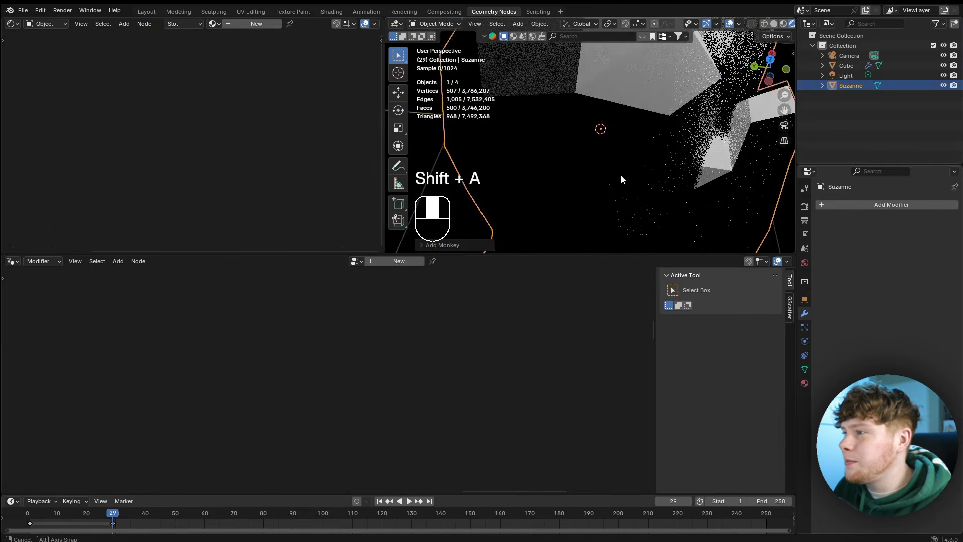
key("g")
key("z")
middle_click_drag(620, 174, 594, 206)
left_click(607, 223)
key("s")
left_click(605, 214)
Reposition the monkey within the pupil opening and rotate it freely.
key("g")
left_click(602, 208)
key("r")
key("r")
left_click(606, 163)
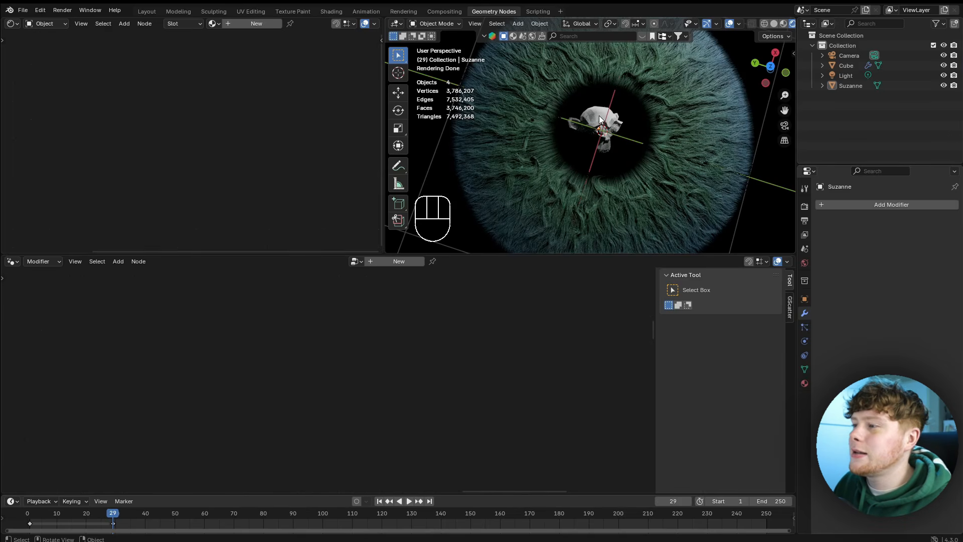
Delete the monkey mesh from the pupil opening.
left_click(590, 122)
key("x")
left_click(592, 126)
Make the iris object active again, switch the viewport to Solid shading and clear the selection.
middle_click_drag(621, 200, 594, 156)
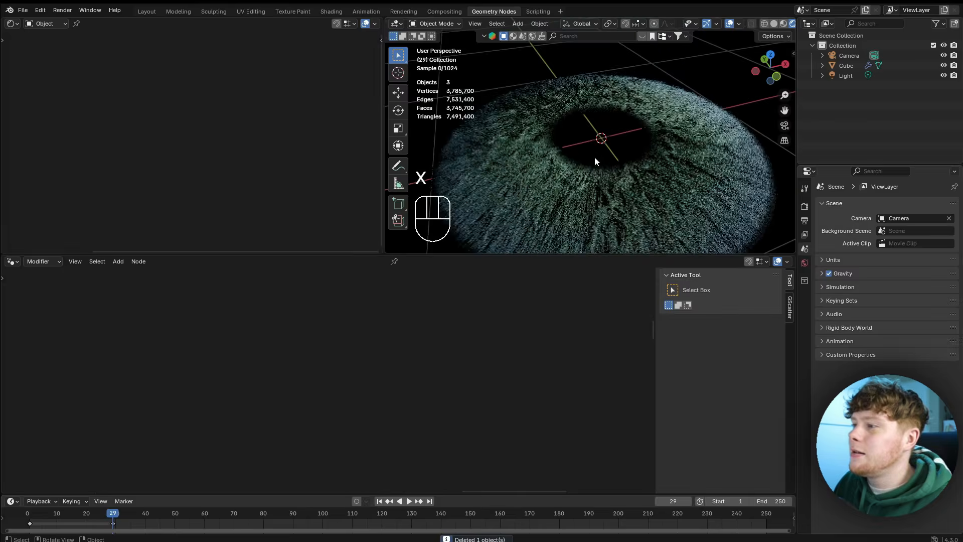
left_click(576, 145)
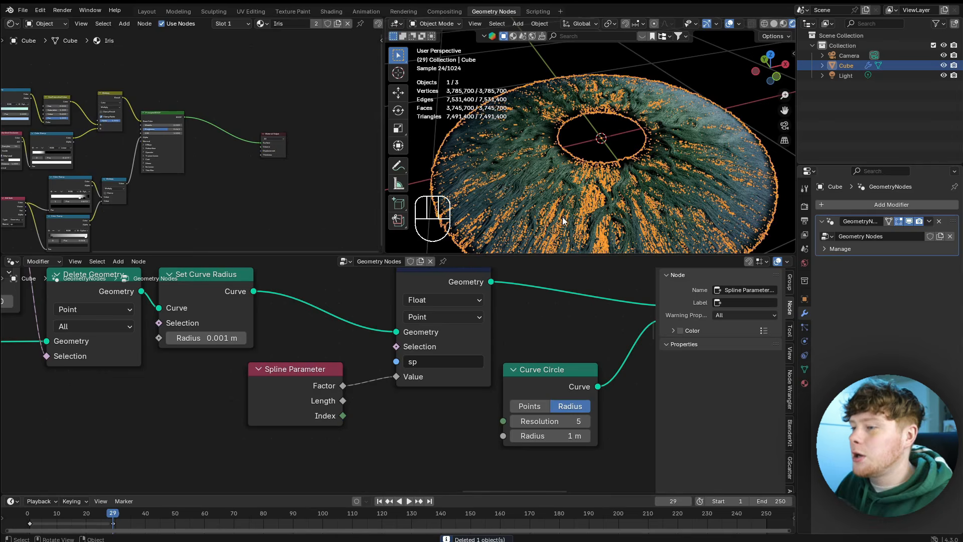
left_click(773, 24)
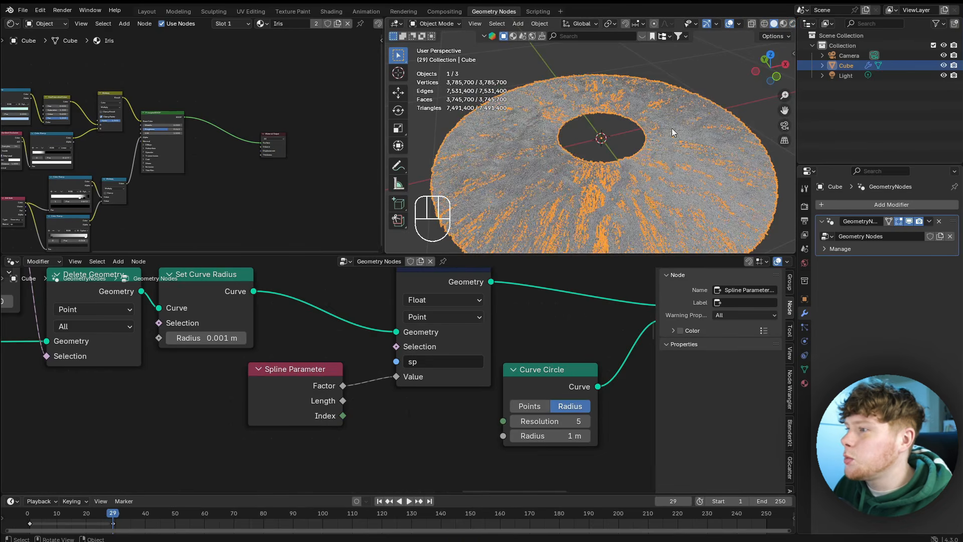
left_click(626, 149)
scroll(626, 151, "down", 3)
middle_click_drag(626, 152, 622, 210)
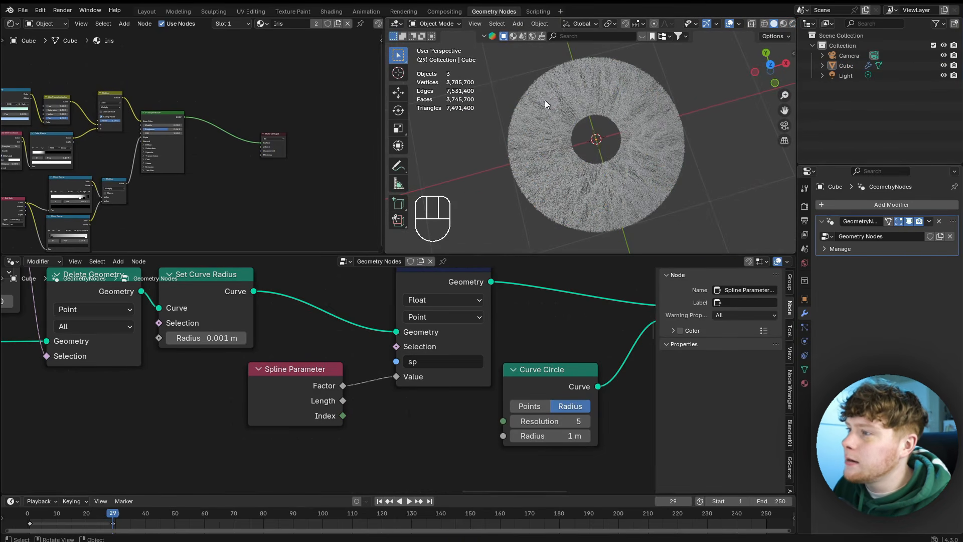
Add a Mesh Circle node above the Set Material node and set its Fill Type to N-Gon.
scroll(546, 313, "down", 5)
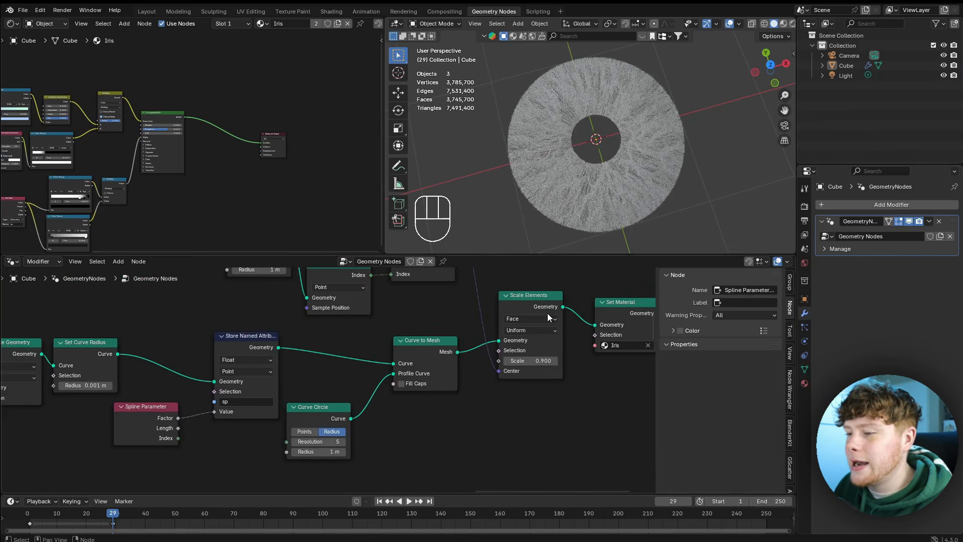
key("shift+a")
mouse_move(426, 344)
type("mesh c")
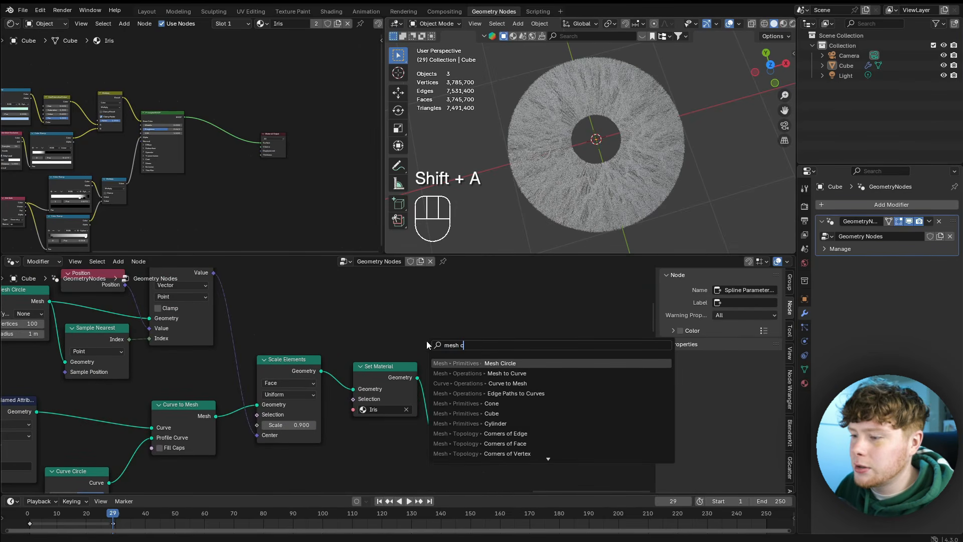
key("Return")
left_click(443, 335)
middle_click_drag(444, 336, 424, 365, "ctrl")
left_click(306, 342)
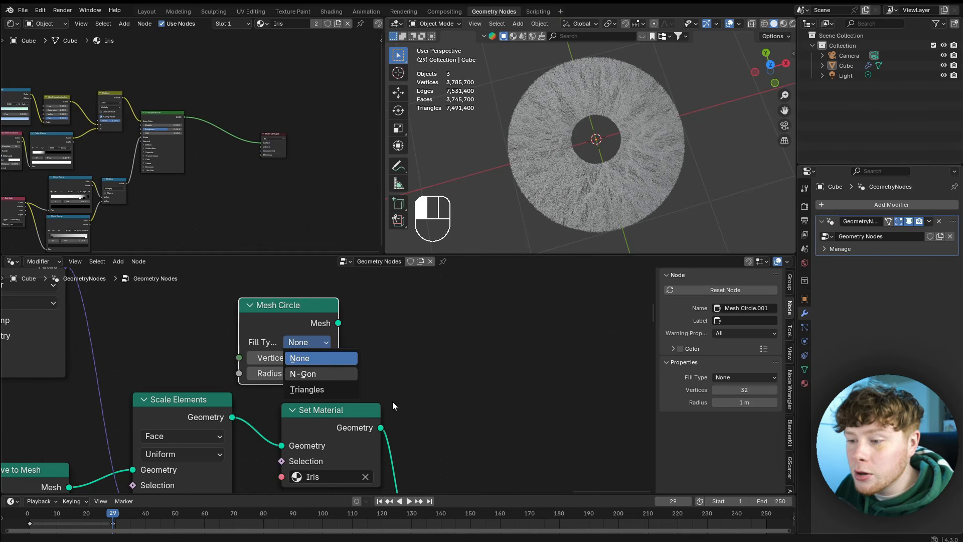
left_click(303, 373)
Combine the new Mesh Circle with the Set Material output through a Join Geometry node before the Group Output.
scroll(392, 401, "down", 4)
scroll(351, 361, "up", 3)
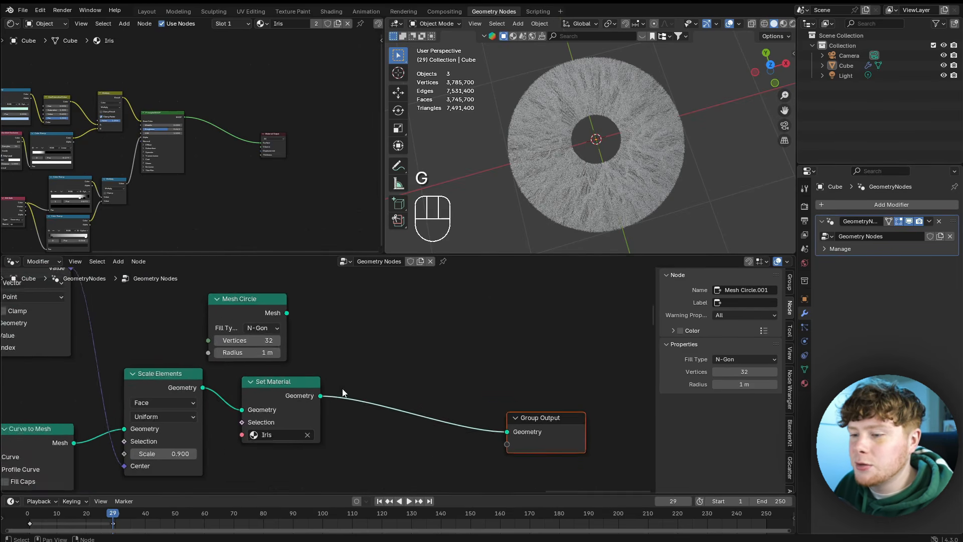
right_click_drag(243, 296, 251, 398, "ctrl+shift")
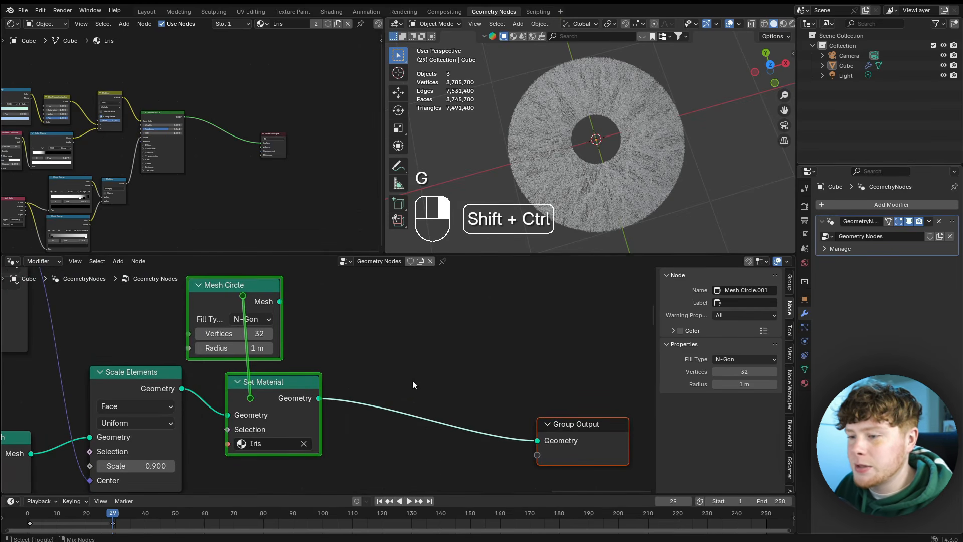
right_click_drag(412, 380, 534, 433, "ctrl+shift")
middle_click_drag(533, 432, 497, 479)
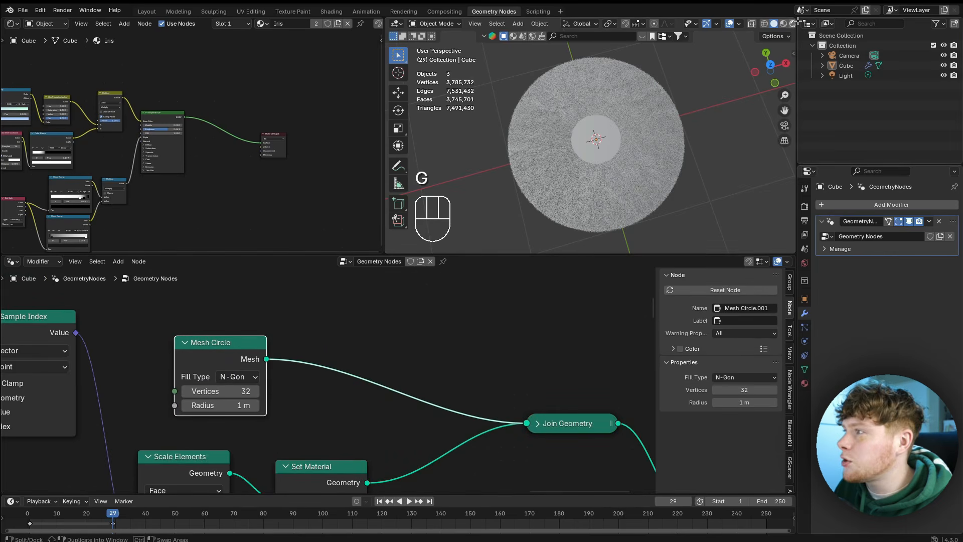
Switch the viewport to Rendered shading and inspect the filled disc in the pupil.
left_click_drag(797, 21, 797, 26)
left_click(791, 25)
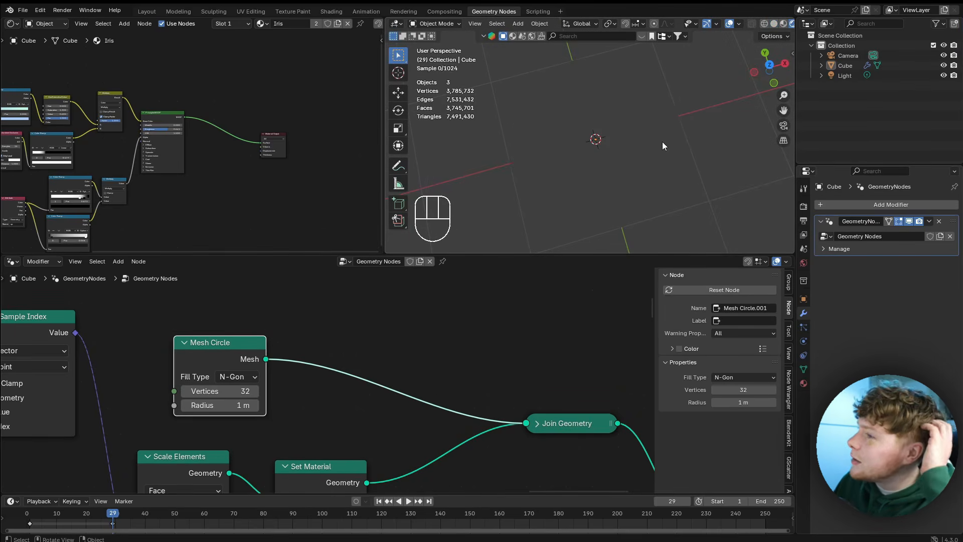
mouse_move(629, 170)
middle_mouse_down()
mouse_move(642, 147)
mouse_move(645, 168)
mouse_move(634, 86)
middle_mouse_up()
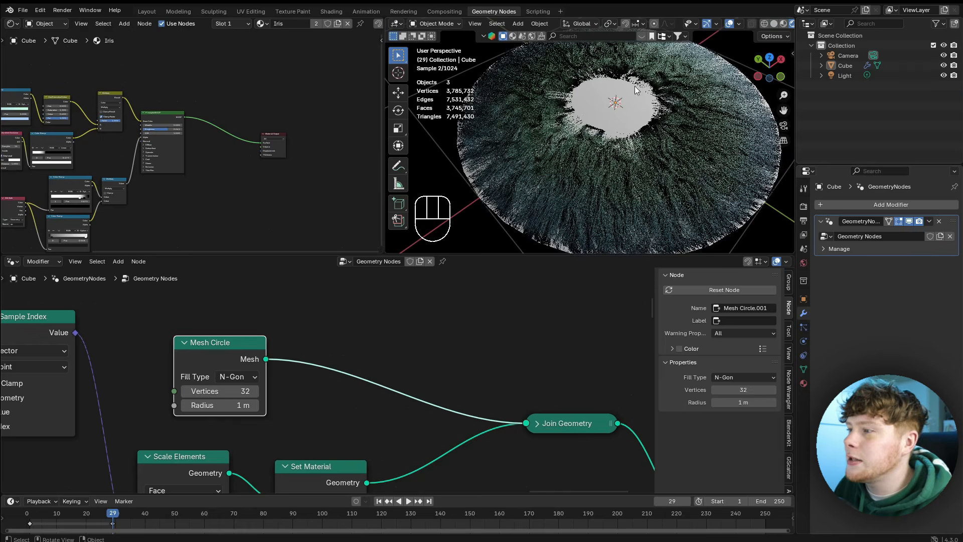
scroll(627, 133, "up", 2)
middle_click_drag(627, 133, 622, 143, "shift")
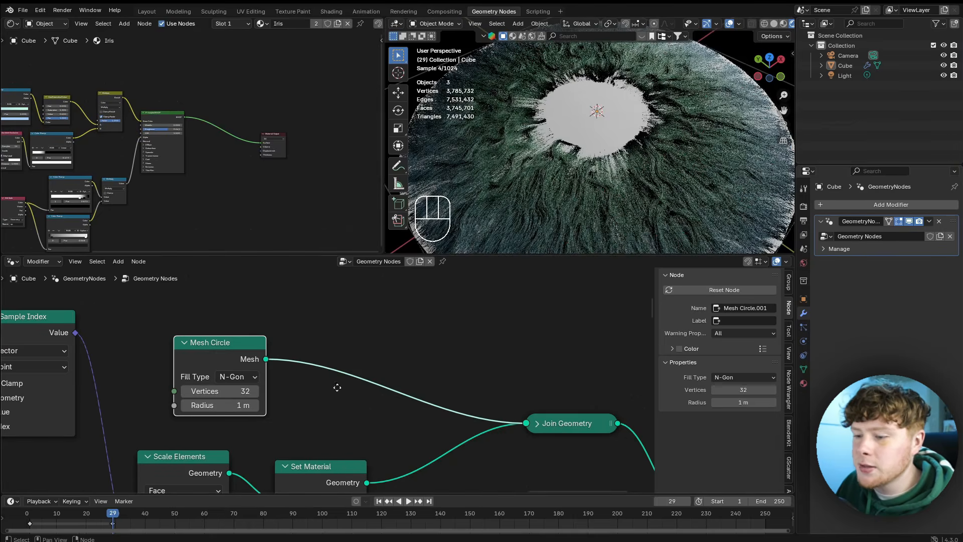
Insert a Set Material node between the N-Gon Mesh Circle and Join Geometry and assign the Black material.
middle_click_drag(364, 388, 372, 359)
key("shift+a")
type("set ma")
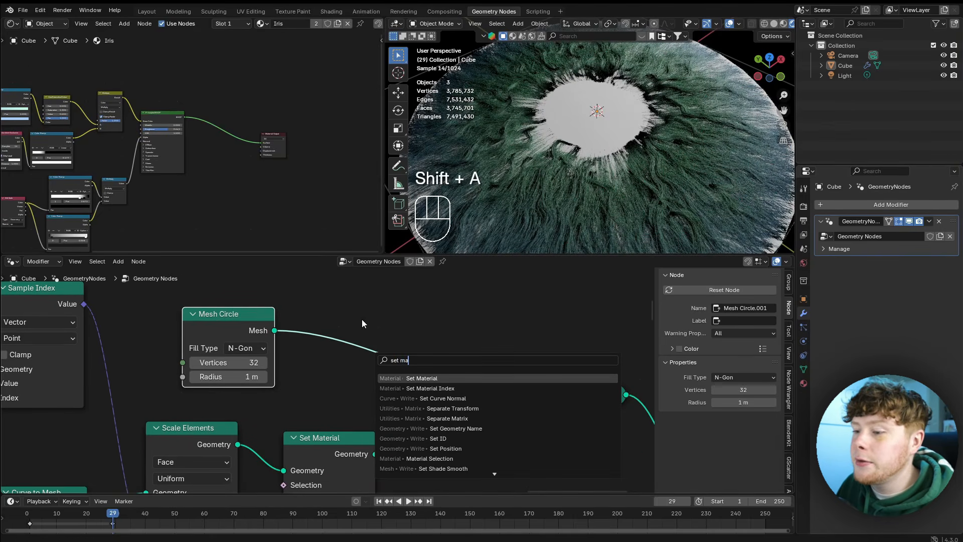
key("Return")
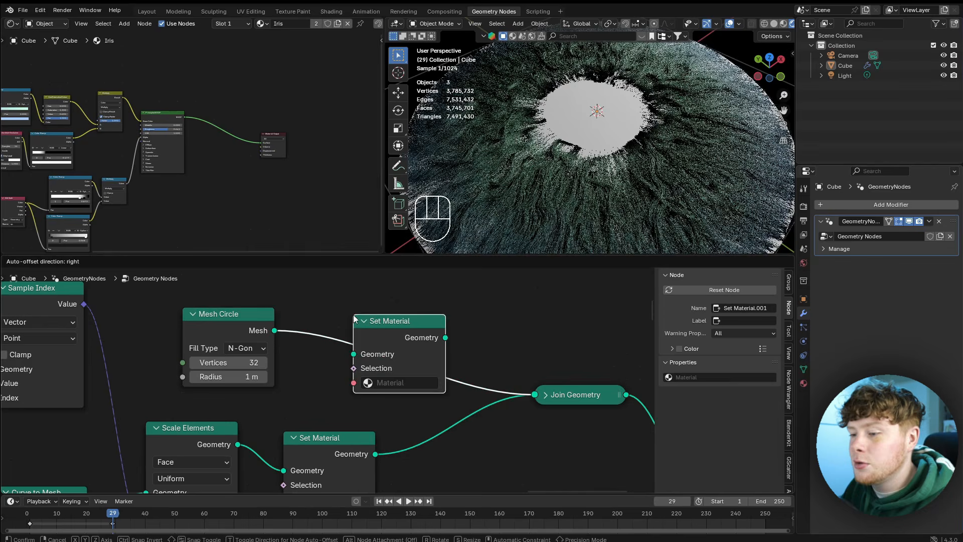
left_click(392, 385)
left_click(391, 383)
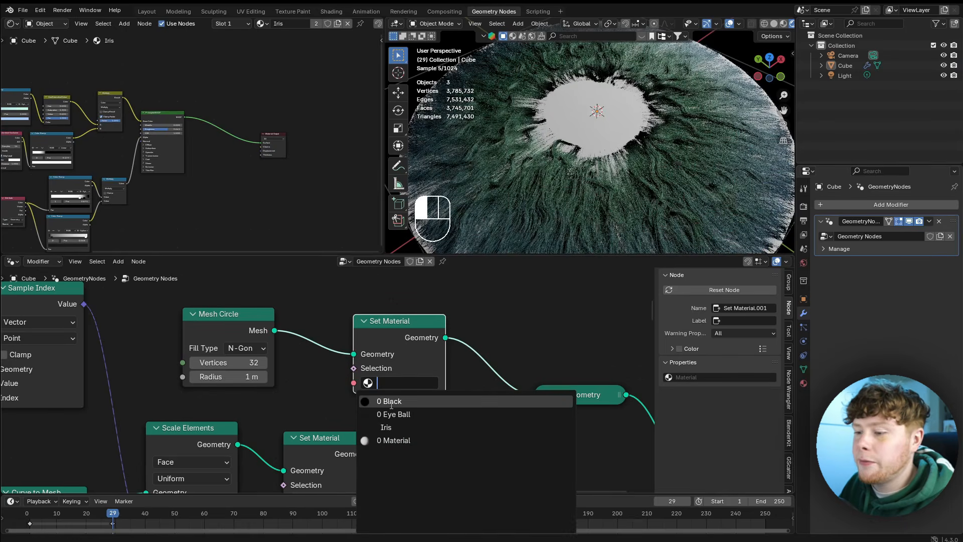
left_click(392, 402)
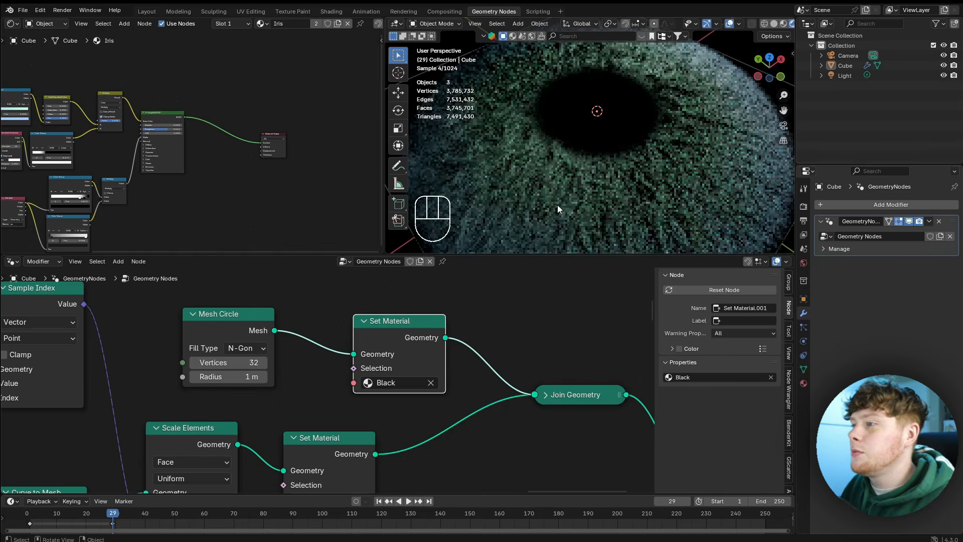
Show the Black material's shader nodes and move the RGB and Transparent BSDF nodes away from the Mix Shader.
scroll(622, 160, "down", 4)
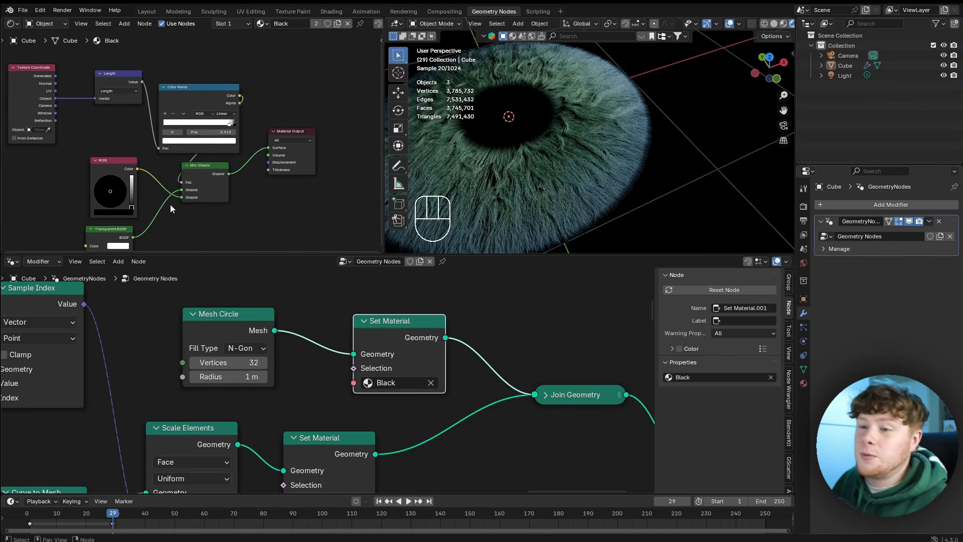
middle_click_drag(170, 204, 216, 193)
scroll(201, 175, "up", 3)
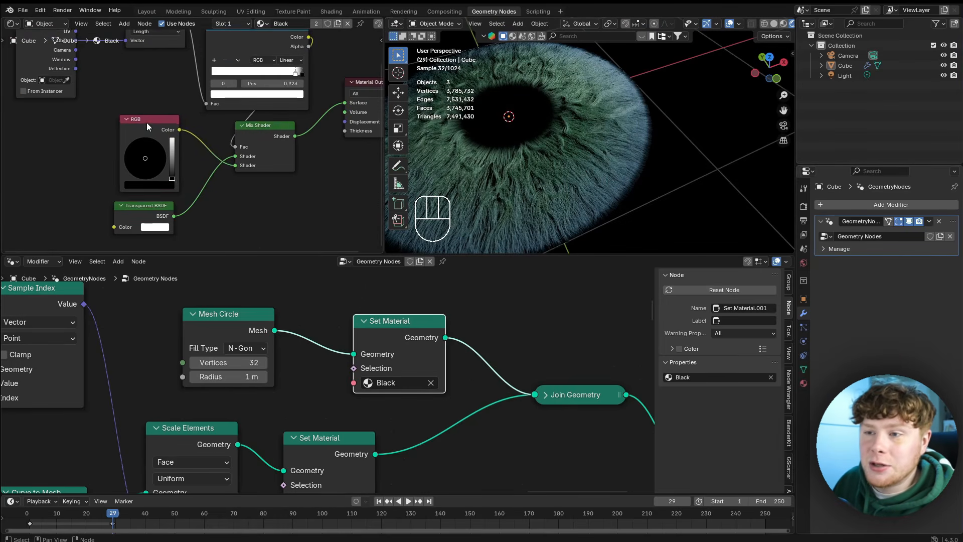
left_click_drag(145, 119, 127, 111)
left_click_drag(143, 217, 128, 206)
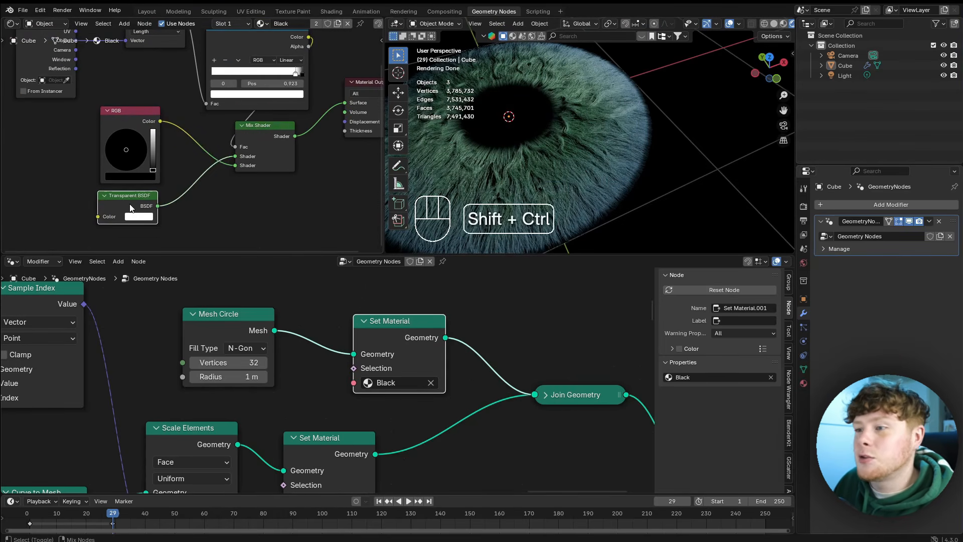
Preview the Transparent BSDF of the Black material and return the Mix Shader to the material output.
left_click(128, 206, "ctrl+shift")
left_click(264, 151, "ctrl+shift")
middle_click_drag(333, 154, 331, 155)
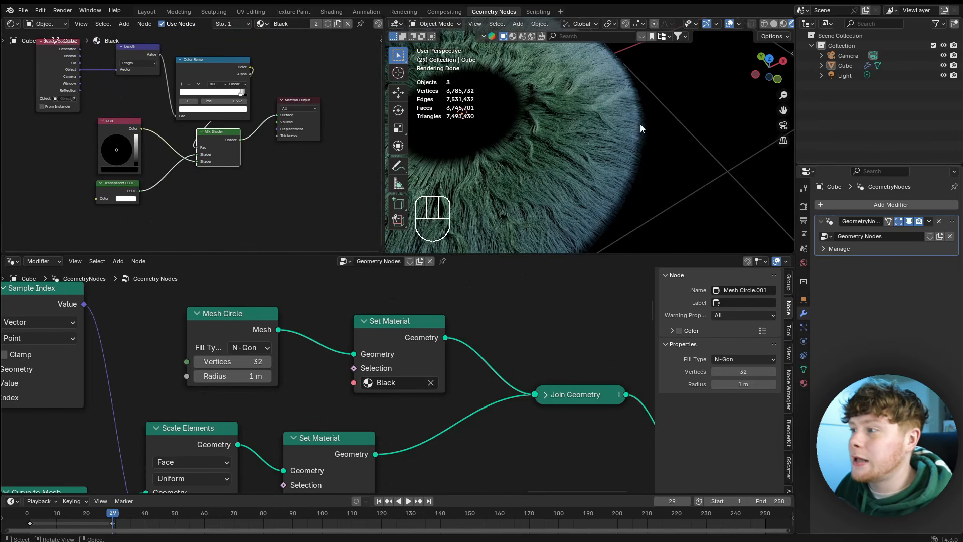
Recentre the scene and examine the rendered iris nearly edge-on alongside the end of its geometry node tree.
key("shift+c")
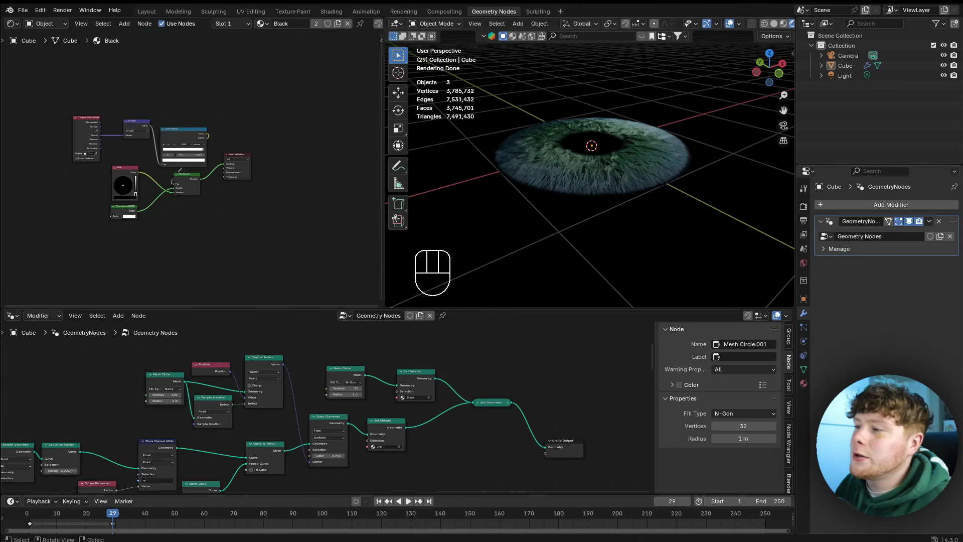
middle_click_drag(617, 161, 620, 128)
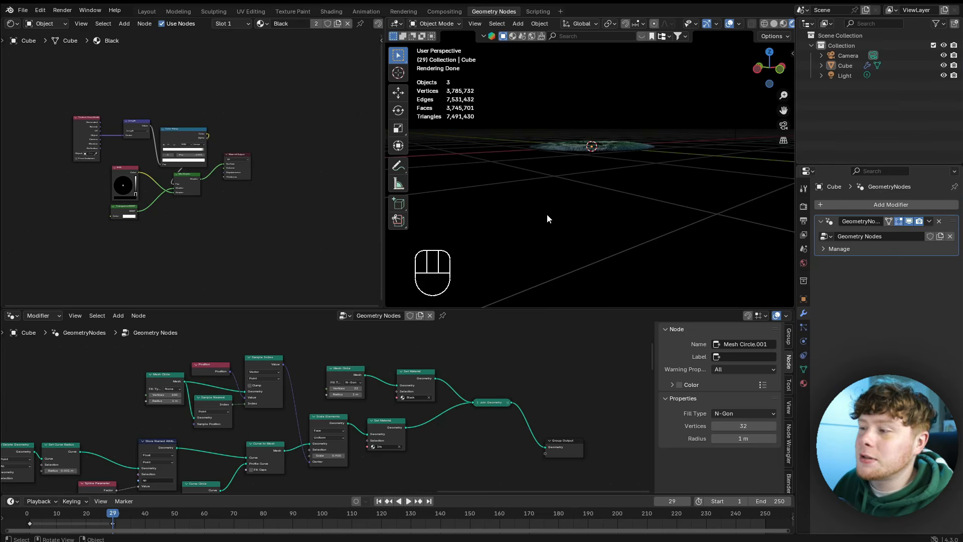
middle_click_drag(507, 378, 389, 356)
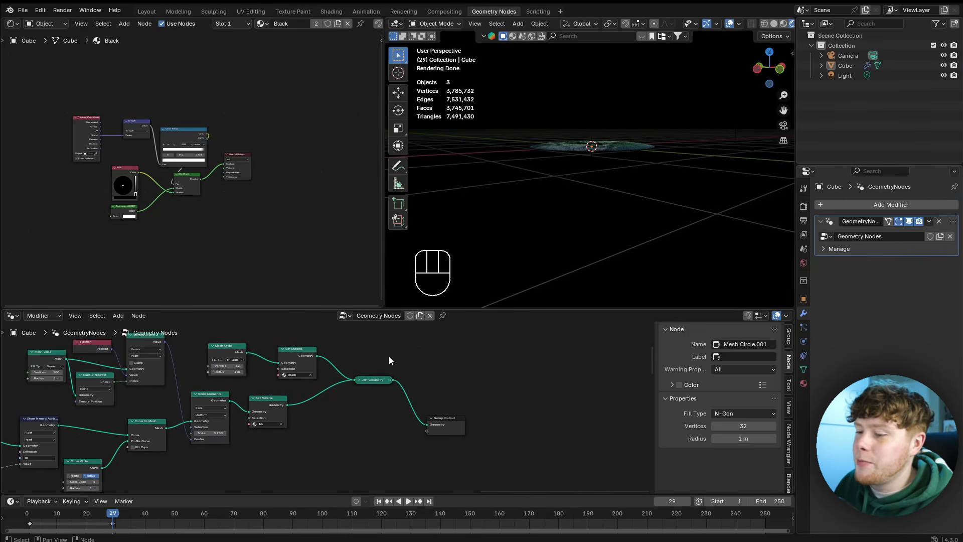
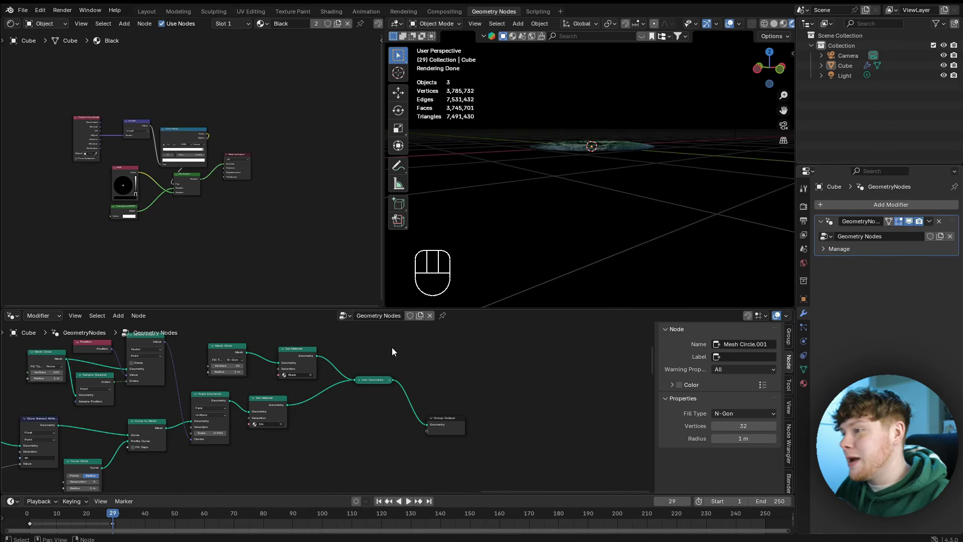
Add an Ico Sphere around the iris in solid shading and set its subdivisions to 5.
left_click(774, 25)
scroll(592, 134, "up", 6)
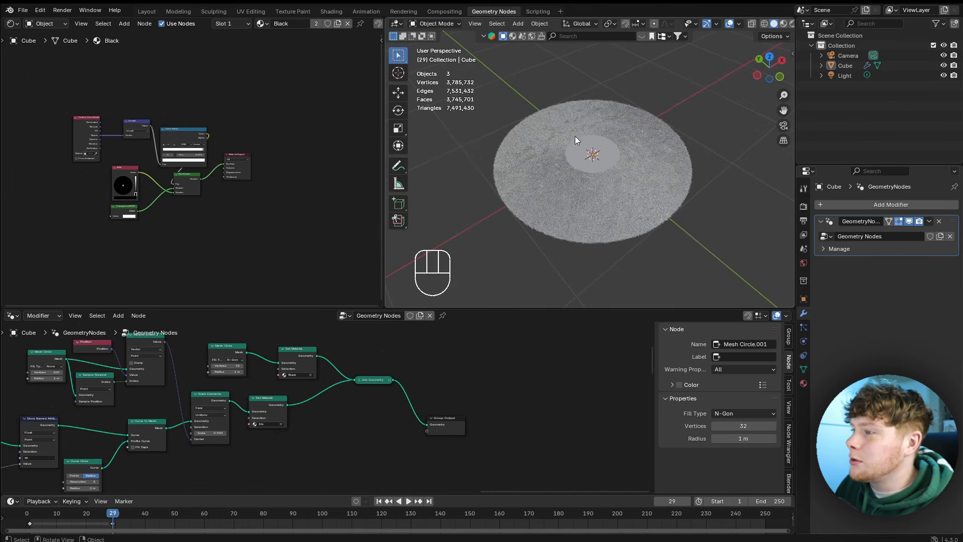
key("shift+a")
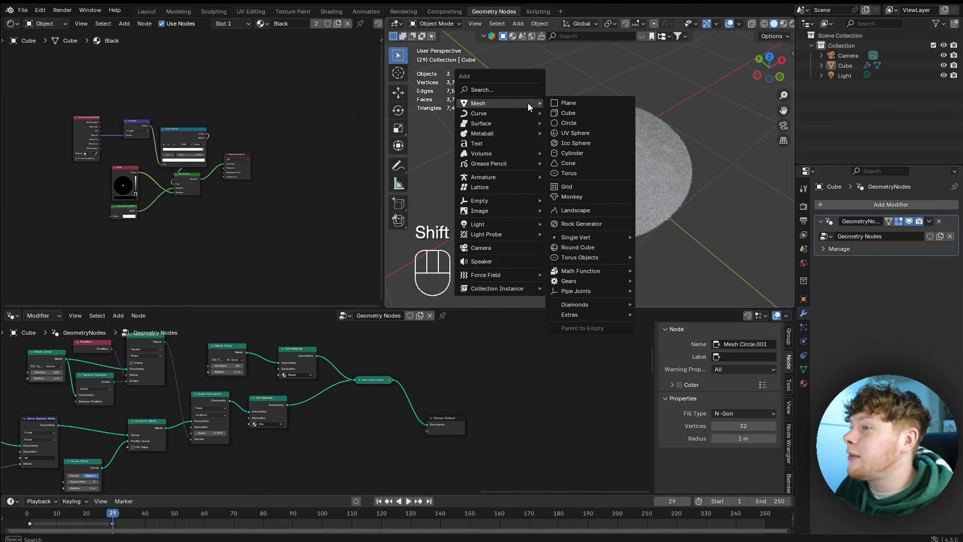
left_click(576, 142)
left_click(447, 299)
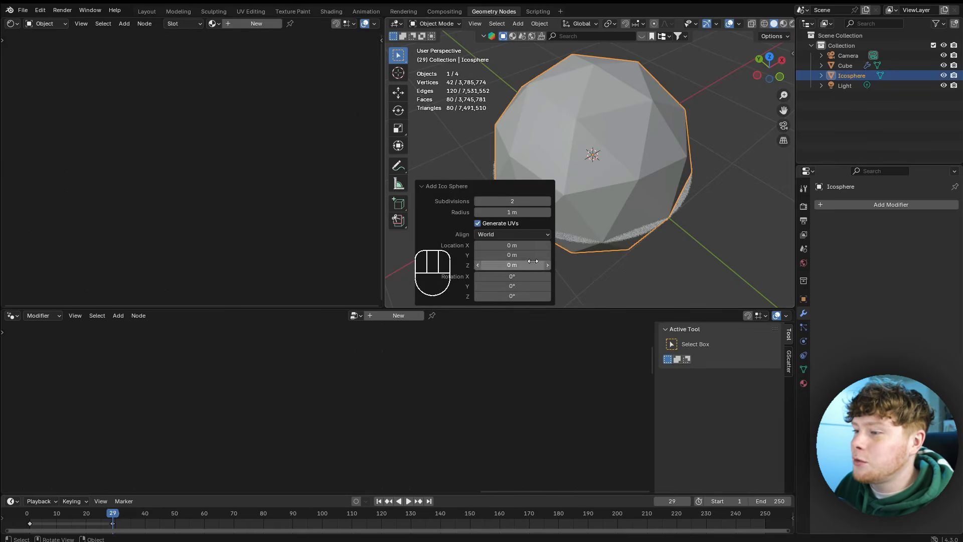
left_click(548, 202)
left_click(546, 202)
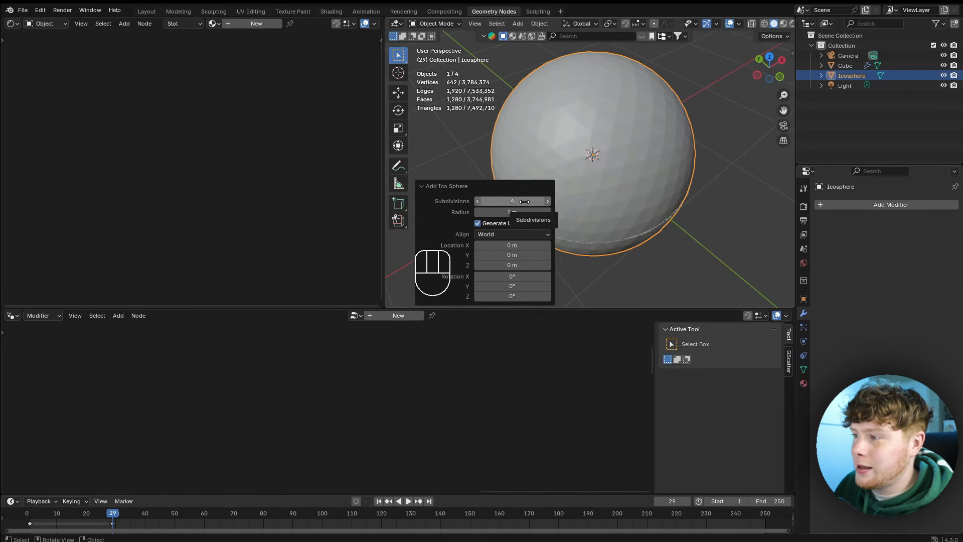
left_click(524, 201)
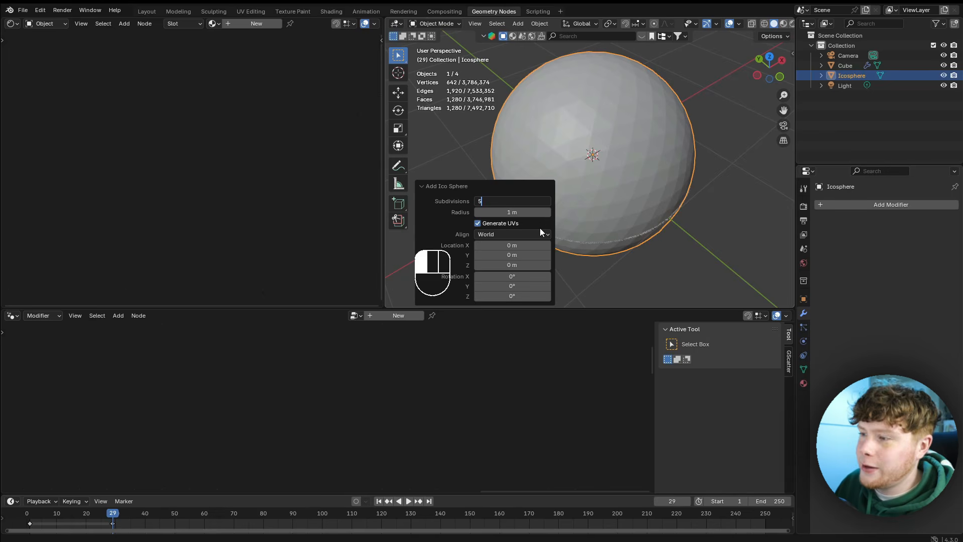
key("Return")
Apply smooth shading to the ico sphere.
mouse_move(669, 164)
middle_mouse_down()
mouse_move(686, 146)
mouse_move(675, 167)
middle_mouse_up()
scroll(675, 167, "up", 2)
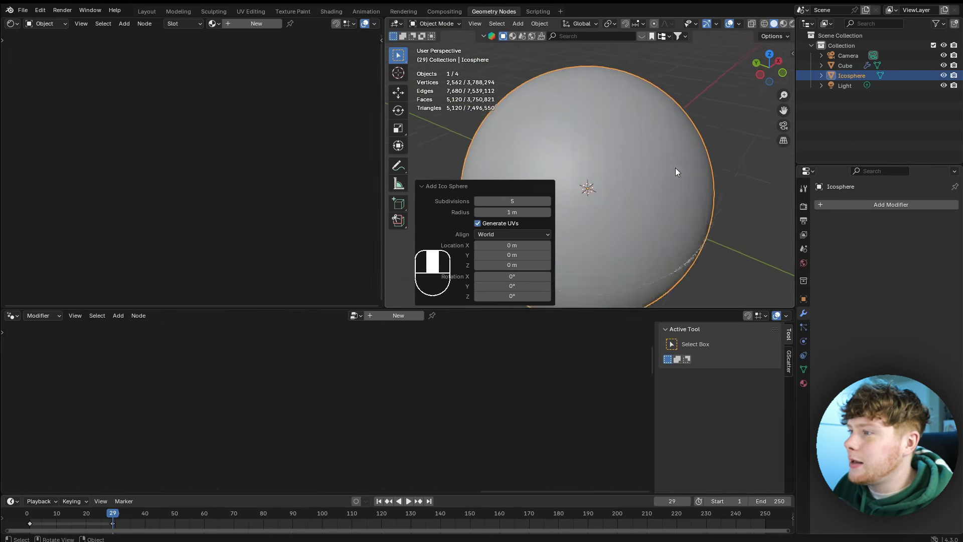
right_click(657, 117)
left_click(626, 114)
Preview the scene's materials and assign the existing Eye Ball material to the ico sphere.
scroll(708, 200, "down", 3)
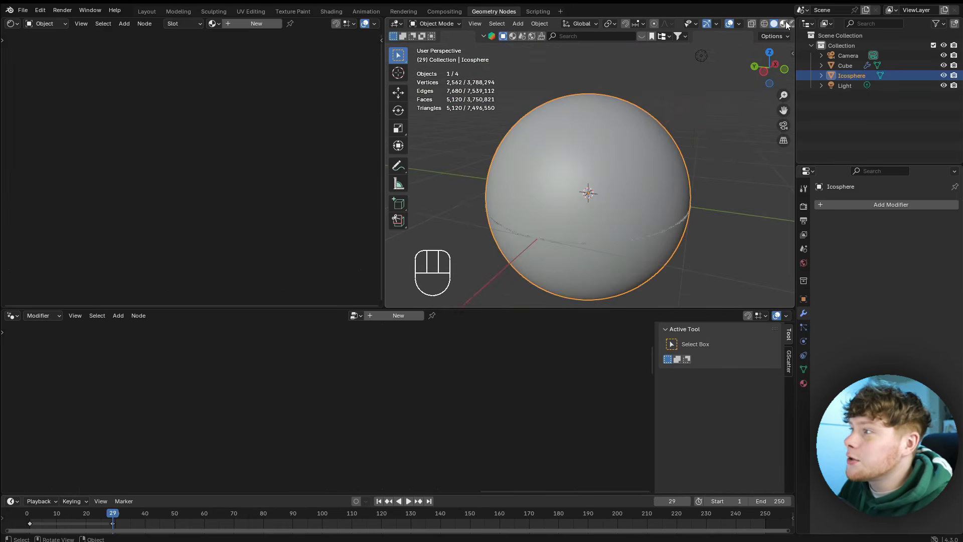
left_click(783, 23)
middle_click_drag(700, 161, 588, 182)
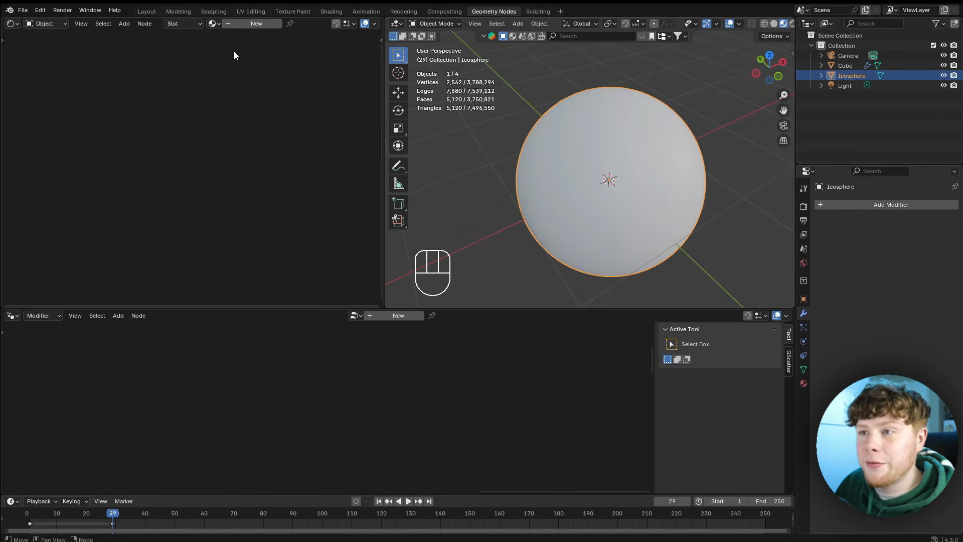
left_click(247, 23)
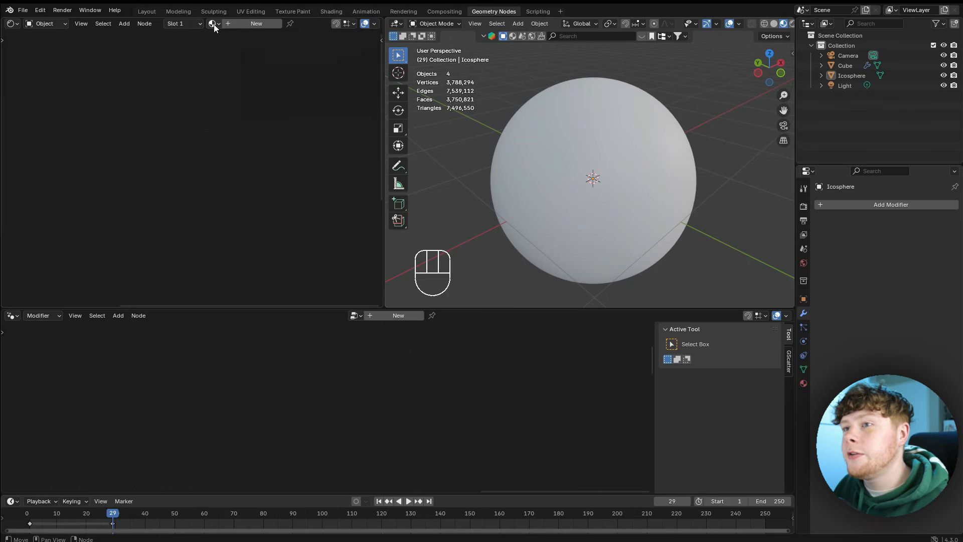
left_click(213, 24)
left_click(231, 51)
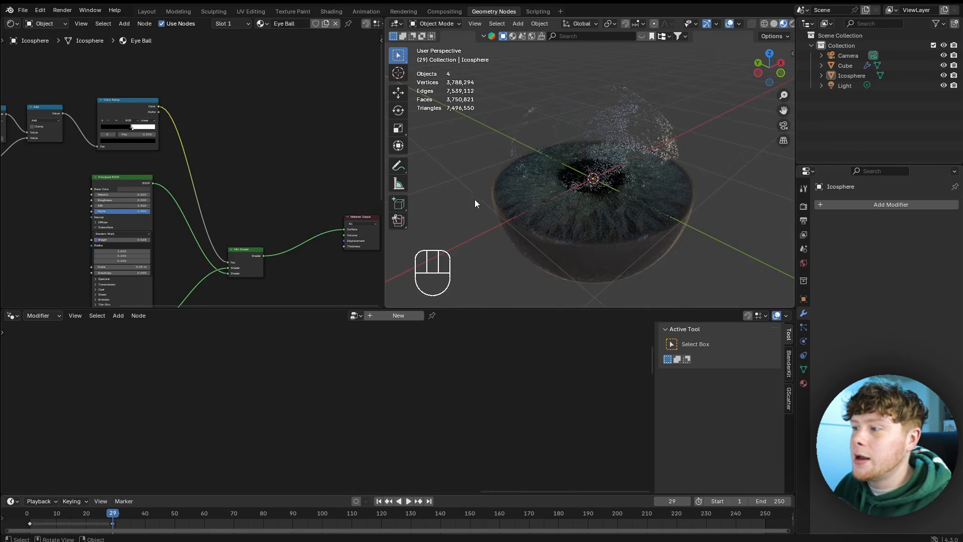
Examine the previewed eyeball around the iris from several angles alongside the Eye Ball material's shader nodes.
middle_click_drag(474, 200, 571, 221)
scroll(471, 210, "up", 2)
middle_click_drag(242, 232, 269, 232)
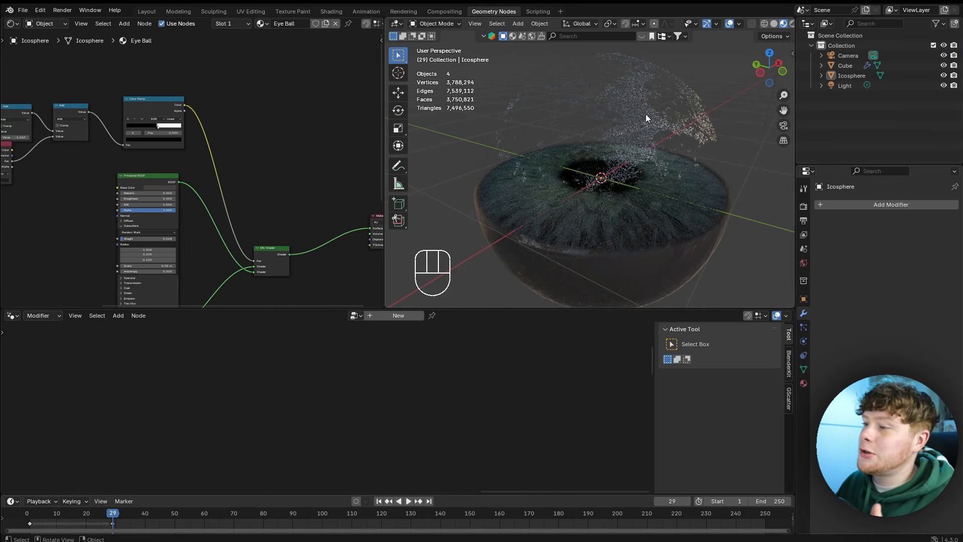
middle_click_drag(292, 223, 298, 212)
middle_click_drag(532, 223, 540, 209)
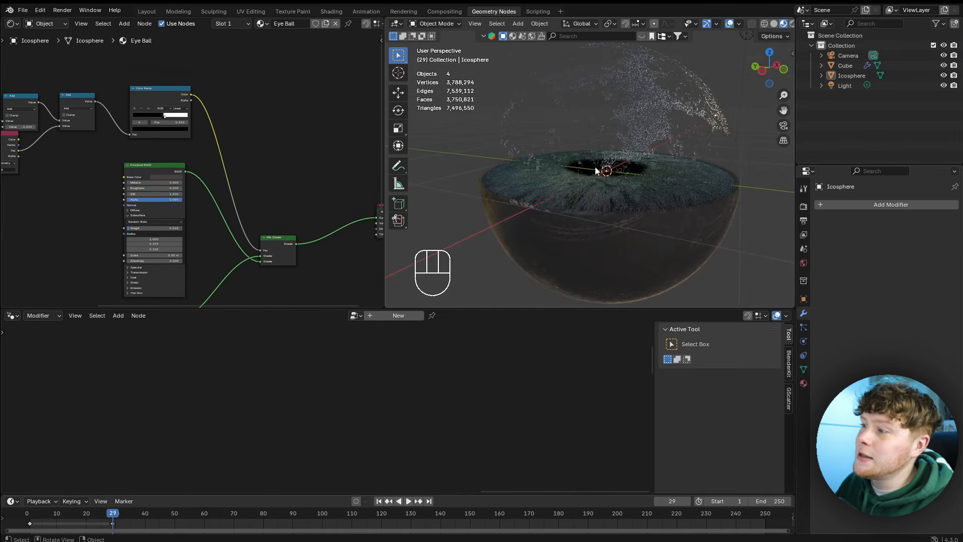
scroll(618, 272, "down", 3)
scroll(199, 209, "down", 2)
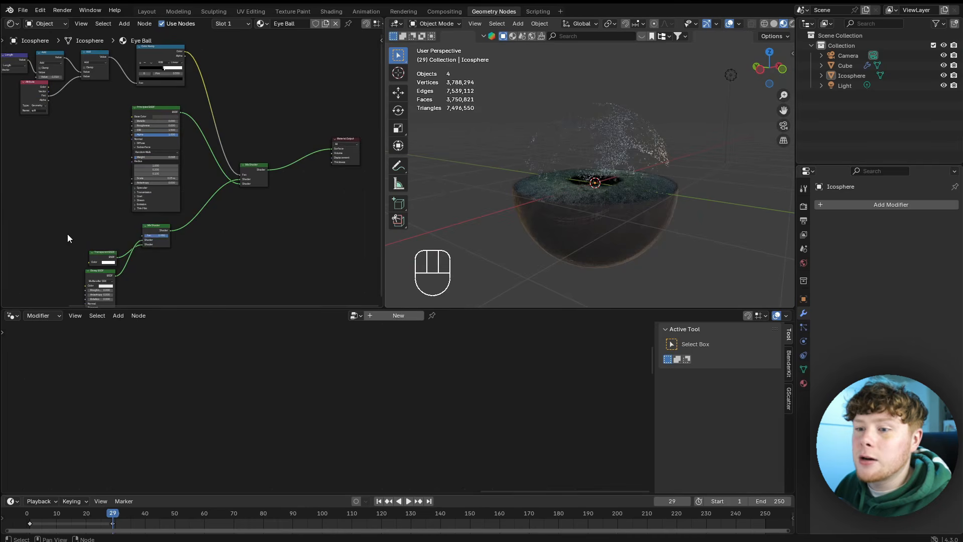
Point out the Eye Ball material's glass shader nodes, Principled BSDF and the mask nodes ending in the Color Ramp.
left_click_drag(158, 287, 170, 295)
key("g")
right_click(208, 282)
left_click_drag(84, 139, 173, 191)
key("g")
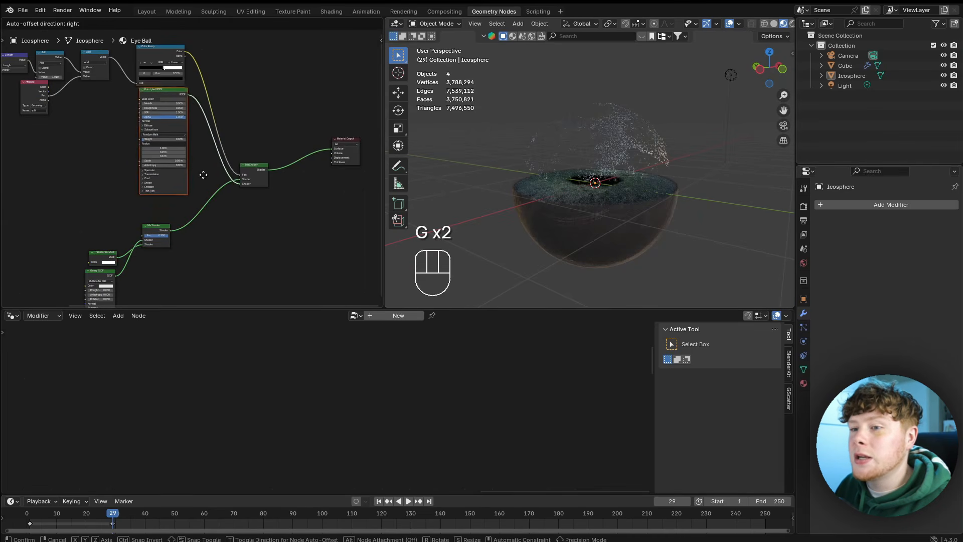
right_click(200, 187)
middle_click_drag(152, 122, 278, 224)
left_click_drag(47, 86, 336, 184)
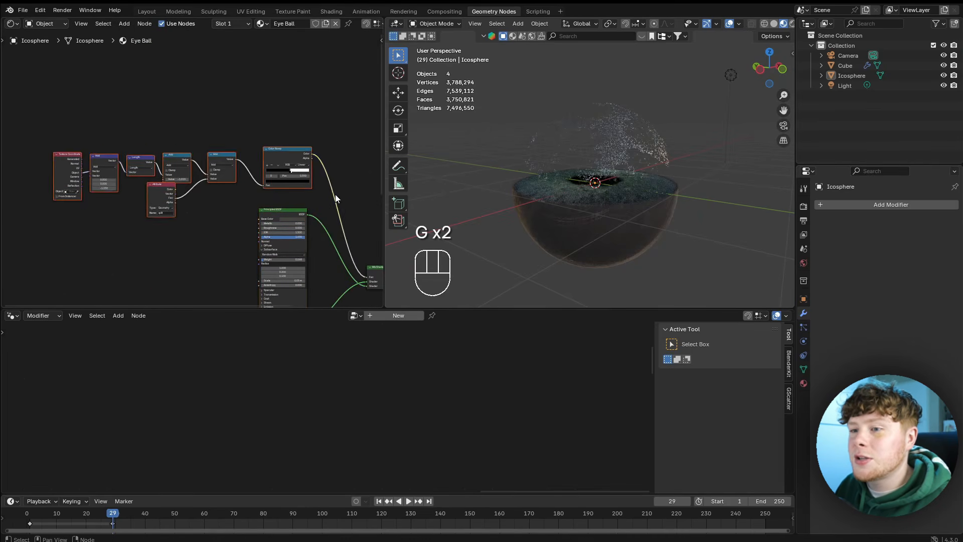
key("g")
left_click(203, 218)
Set the value of the Add node following Length in the Eye Ball material to -0.290.
middle_click_drag(203, 218, 215, 228)
middle_click_drag(215, 228, 270, 147, "ctrl")
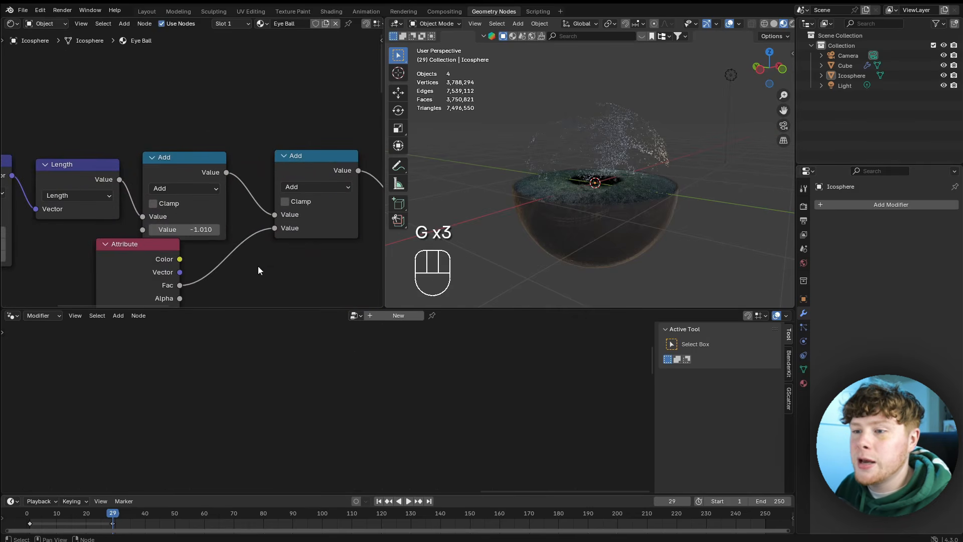
mouse_move(191, 229)
left_mouse_down("shift")
mouse_move(170, 229)
mouse_move(194, 229)
left_mouse_up("shift")
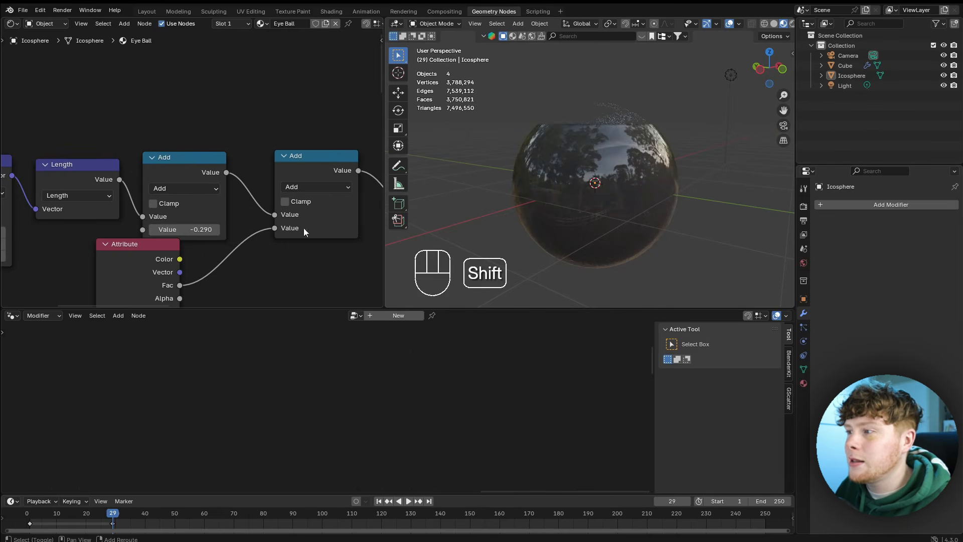
Scale the ico sphere up by a factor of about 1.709.
left_click(652, 207)
mouse_move(652, 207)
middle_mouse_down()
mouse_move(624, 243)
mouse_move(643, 216)
middle_mouse_up()
key("s")
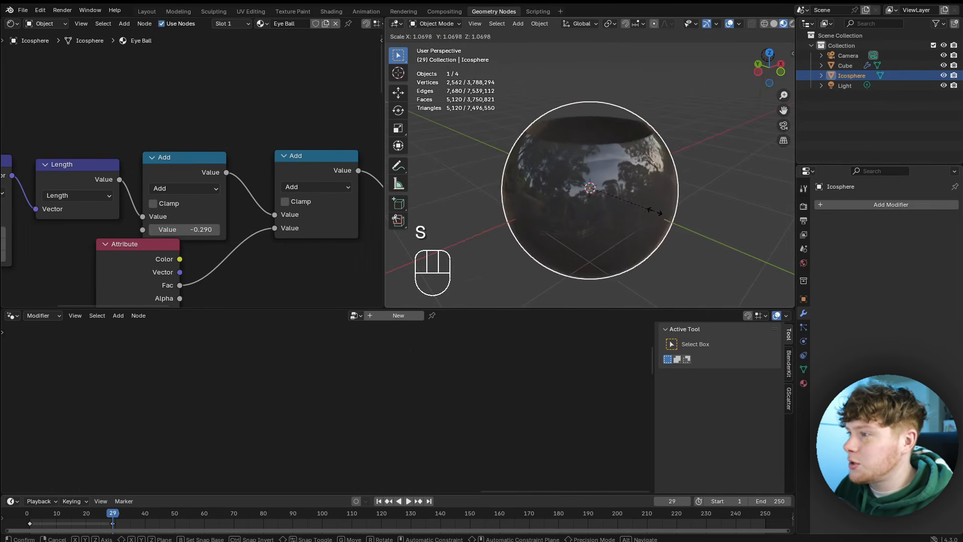
left_click(687, 220)
Lower the ico sphere along Z beneath the iris, using the front view with solid X-ray display.
key("KP_1")
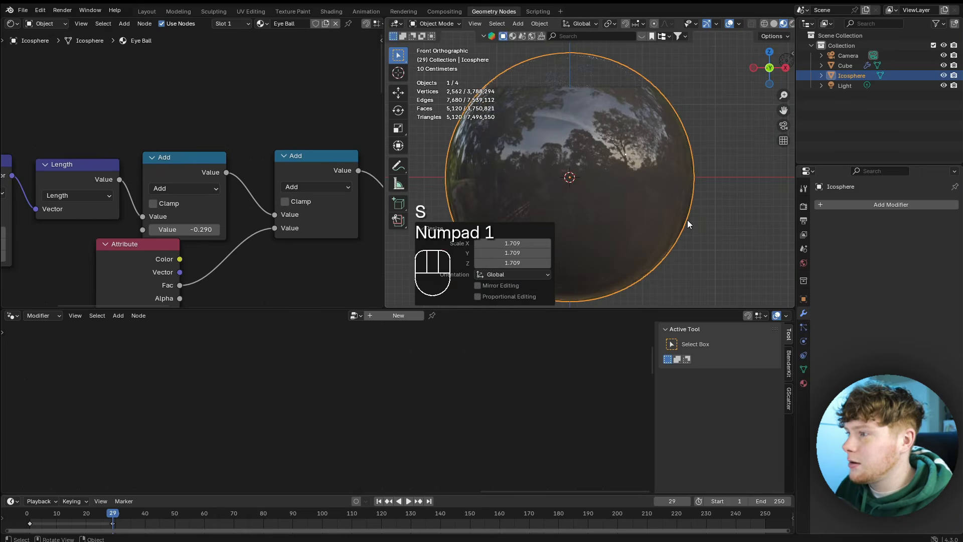
left_click(773, 24)
key("alt+z")
key("g")
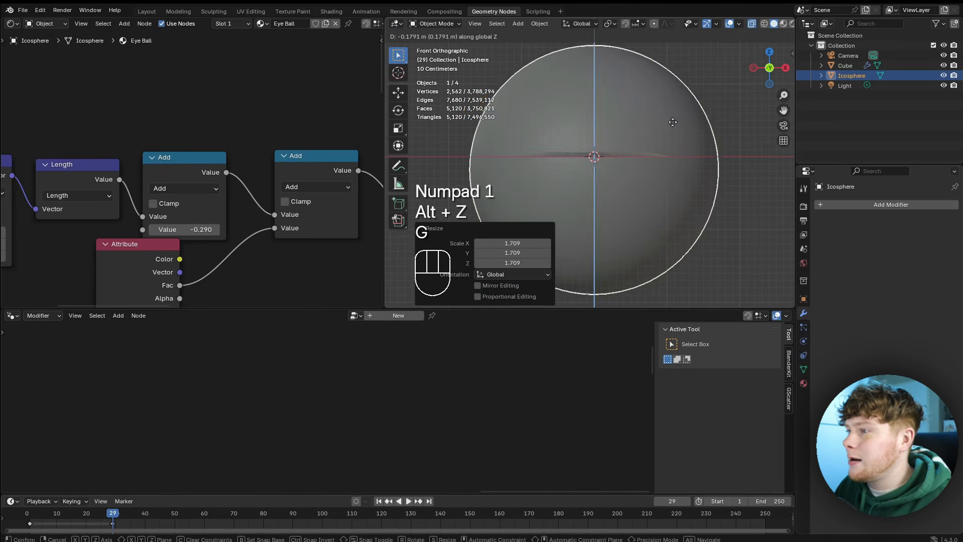
left_click(686, 201)
Enlarge the ico sphere by about 1.031 and lower it about 0.112 m along Z towards the iris's outer edge.
key("s")
left_click(733, 198)
middle_click_drag(726, 197, 678, 177, "shift")
scroll(680, 171, "up", 3)
key("g")
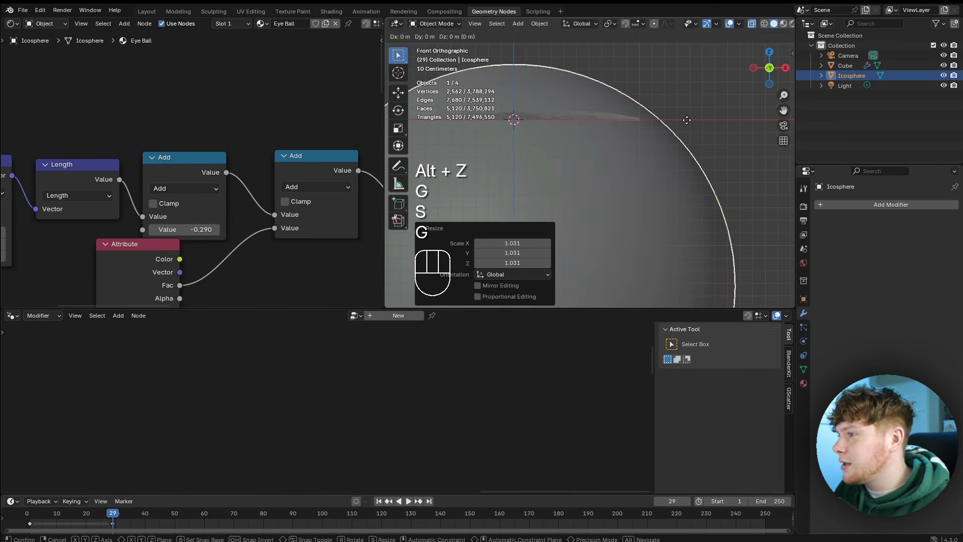
key("z")
left_click(688, 263)
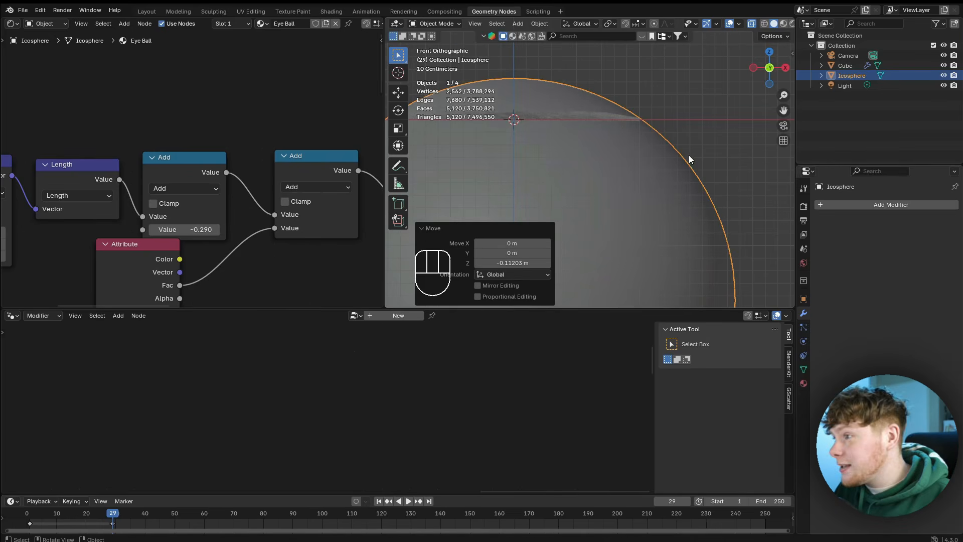
Nudge the ico sphere by about 0.001 m along Z at the iris's outer edge.
middle_click_drag(674, 137, 675, 174, "shift")
scroll(675, 175, "up", 1)
key("g")
key("z")
left_click(678, 172)
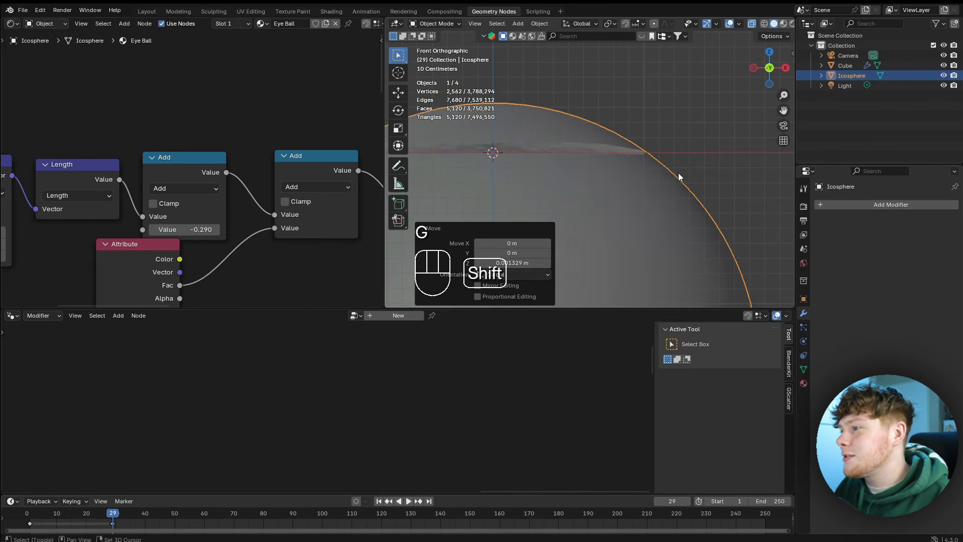
Fine-tune the ico sphere's height along Z until its surface meets the outer rim of the iris.
left_click(685, 184)
scroll(629, 199, "up", 2)
key("KP_1")
left_click(608, 218)
key("g")
key("z")
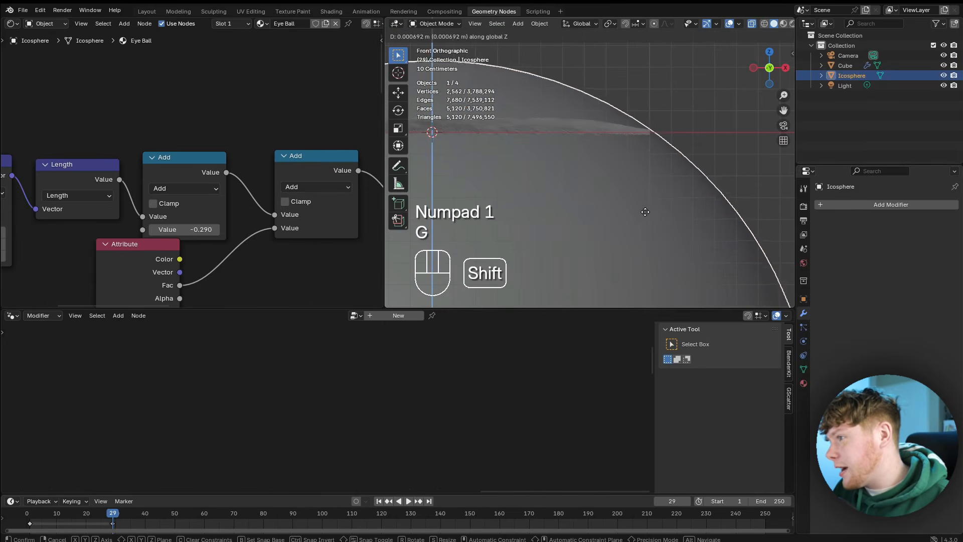
left_click(681, 100, "shift")
left_click(681, 100)
left_click(642, 188)
key("g")
key("z")
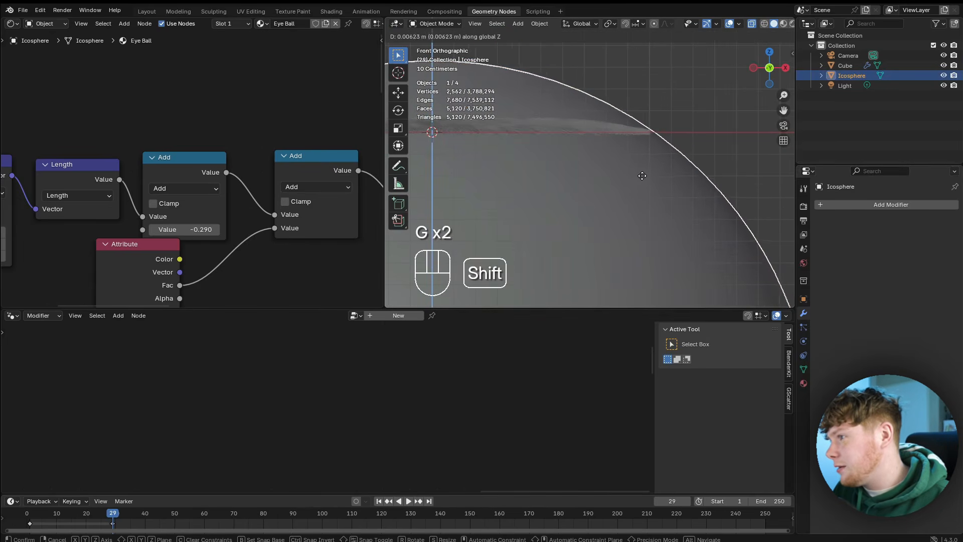
left_click(641, 174, "shift")
left_click(663, 113)
Preview the eye in material and rendered shading and set the Add node's value after Length to -0.130.
mouse_move(502, 168)
middle_mouse_down("shift")
mouse_move(687, 189)
mouse_move(533, 197)
mouse_move(562, 245)
middle_mouse_up("shift")
left_click(576, 236)
left_click(783, 24)
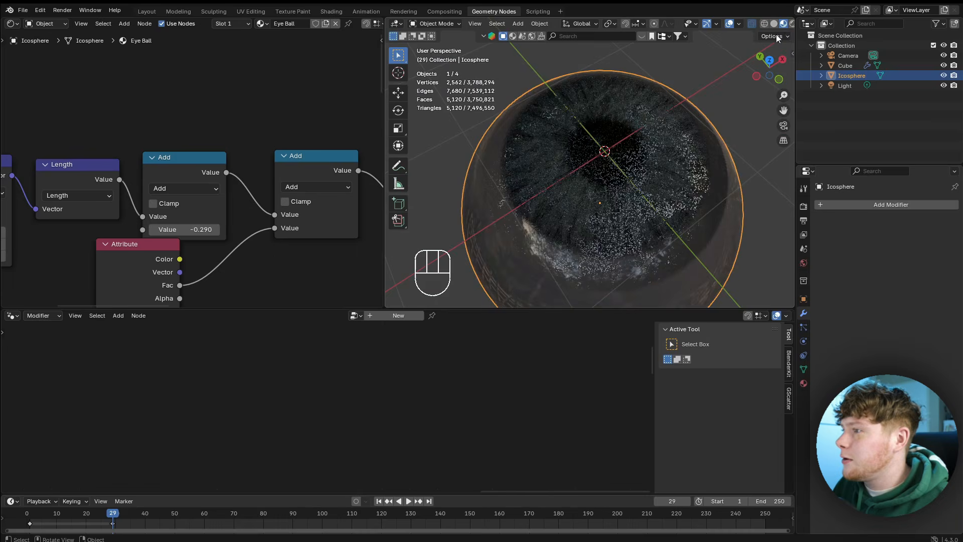
mouse_move(692, 268)
middle_mouse_down()
mouse_move(696, 229)
mouse_move(588, 204)
mouse_move(381, 221)
middle_mouse_up()
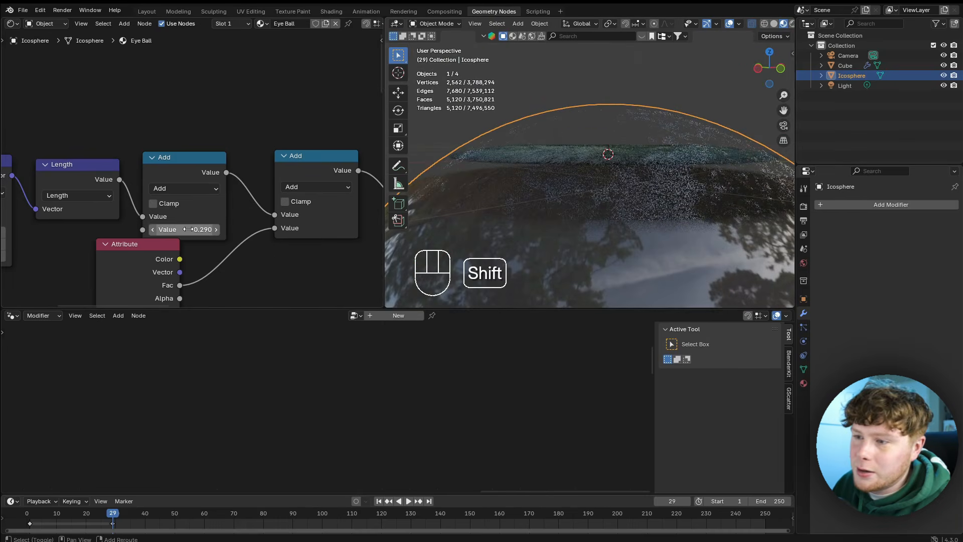
left_click_drag(184, 229, 233, 229, "shift")
middle_click_drag(561, 147, 670, 261)
scroll(675, 196, "up", 1)
middle_click_drag(675, 196, 688, 136)
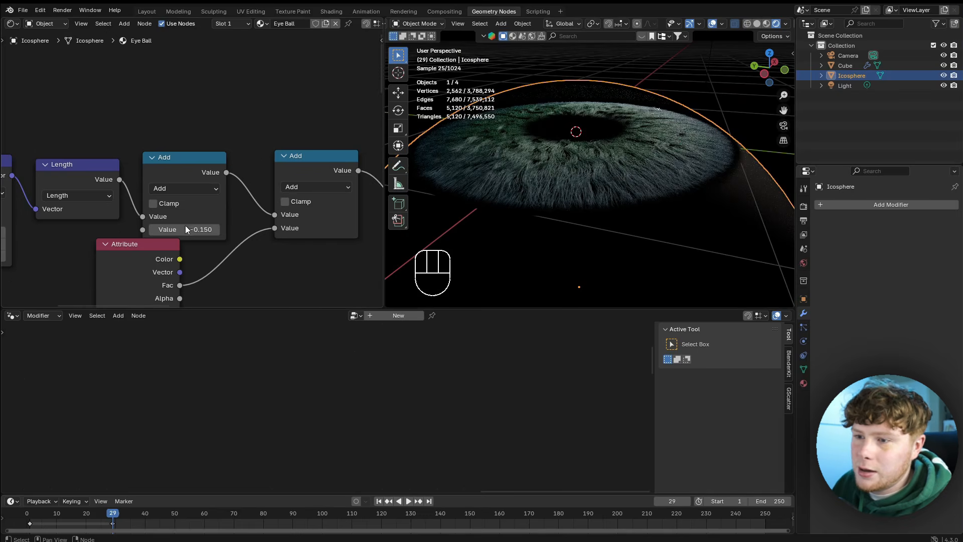
left_click_drag(187, 230, 192, 230, "shift")
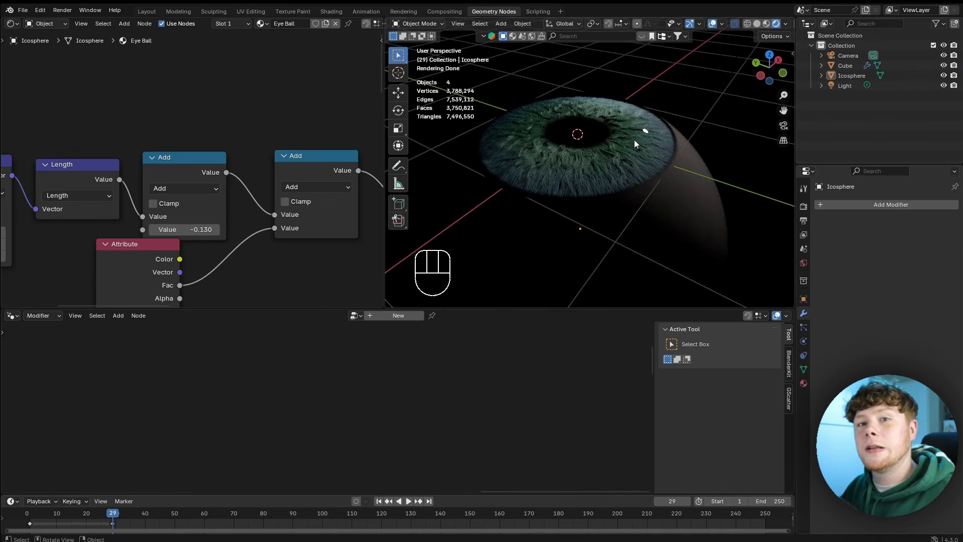
Parent the iris object to the ico sphere using the Object option.
left_click(635, 157)
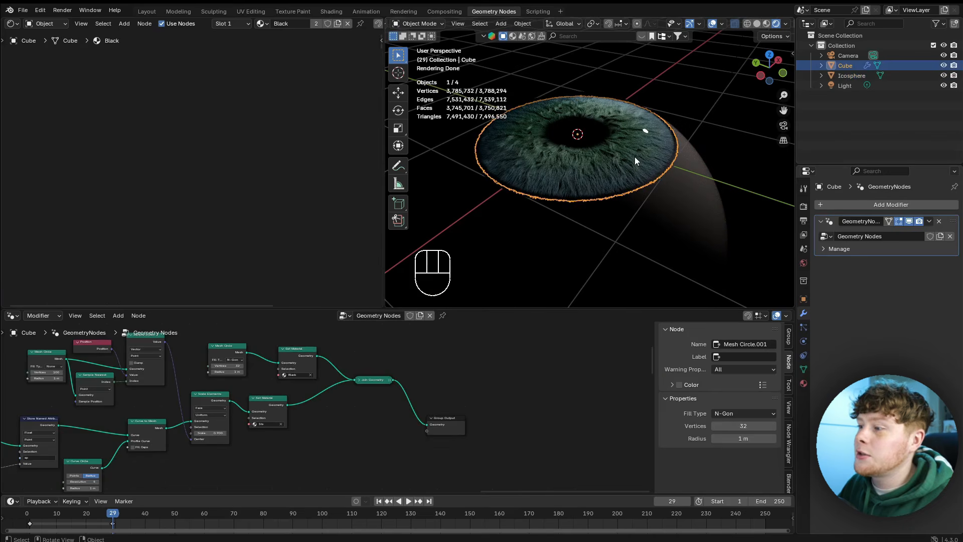
left_click(705, 192, "shift")
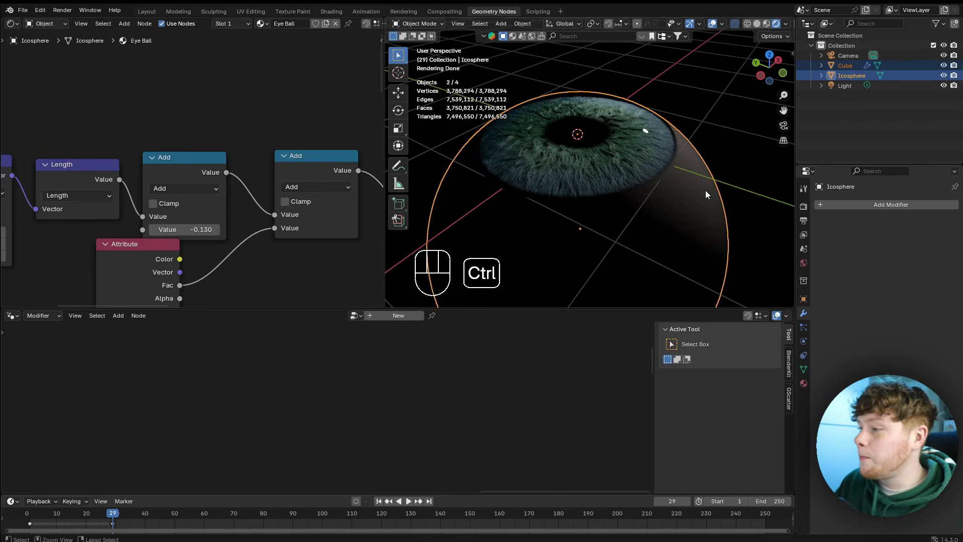
key("ctrl+p")
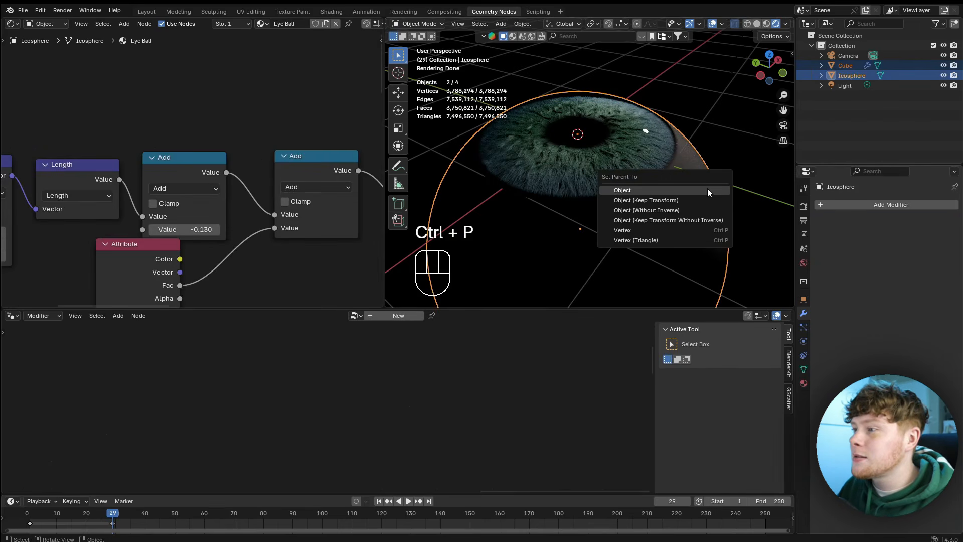
left_click(701, 190)
Move the parented eye, rotate it 70° in the view plane, and trackball-rotate it by about 8.59° and 18.3°.
key("g")
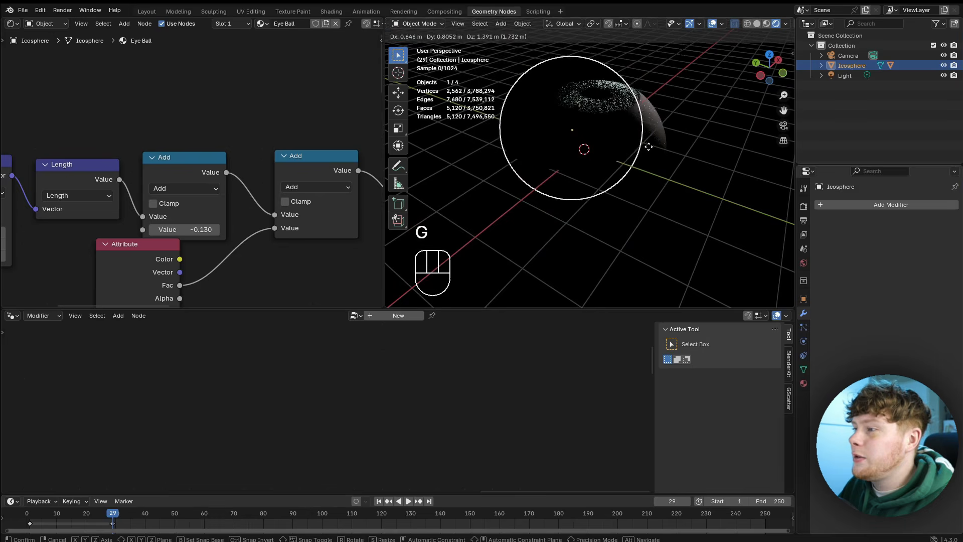
left_click(676, 151)
key("r")
key("r")
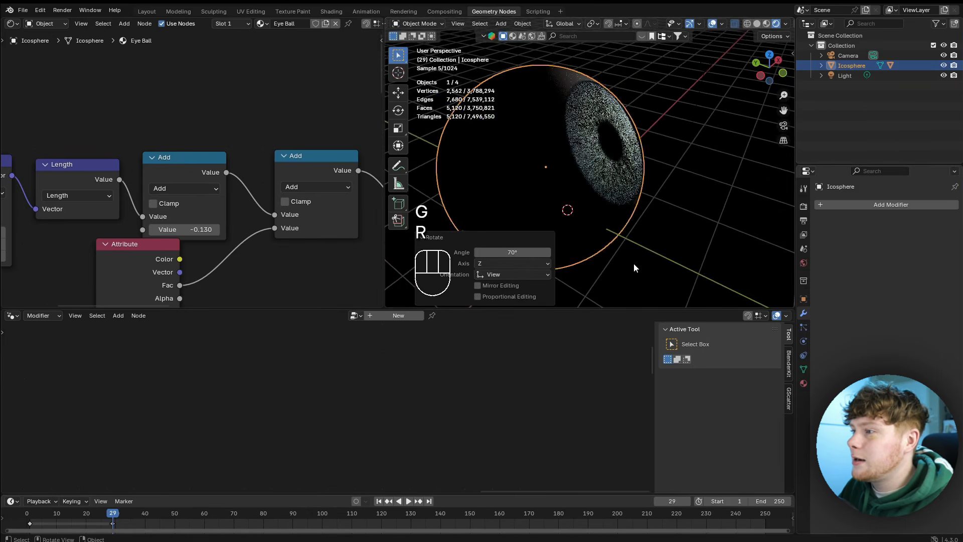
left_click(617, 242)
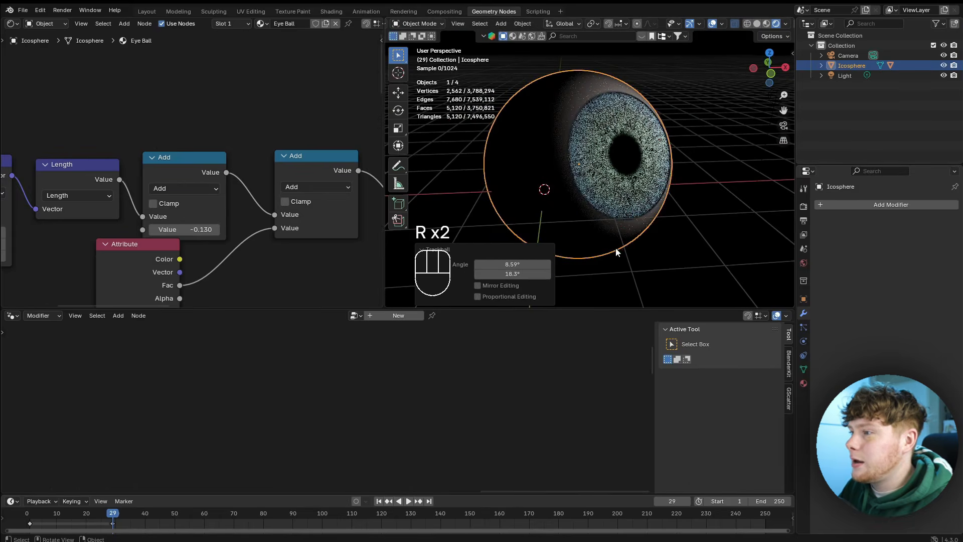
Move the eye about -1.35 m along X and trackball-rotate it to turn the iris toward the camera.
key("g")
left_click(647, 243)
key("r")
key("r")
Frame an angled close-up of the iris through the camera with the camera locked to the view.
left_click(783, 125)
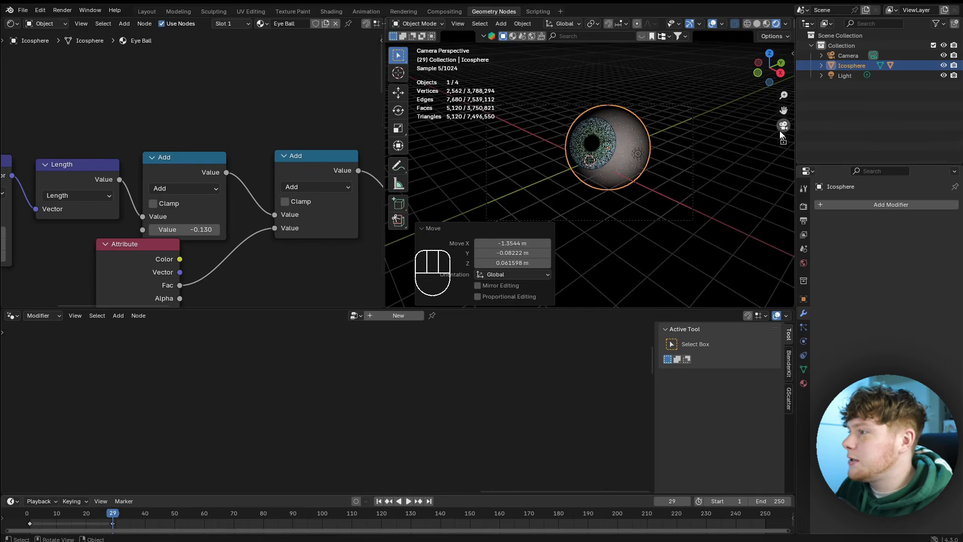
middle_click_drag(588, 183, 689, 163)
scroll(659, 180, "up", 4)
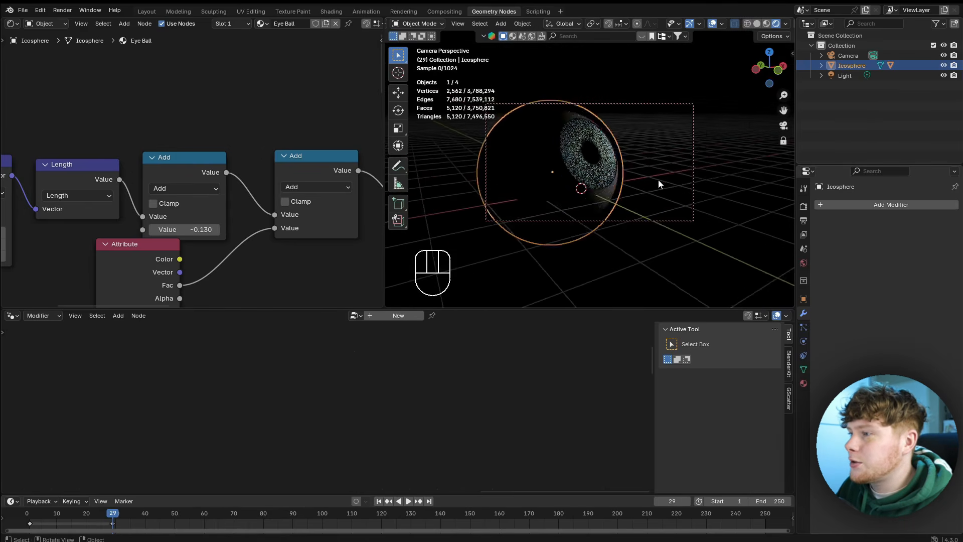
mouse_move(657, 197)
middle_mouse_down()
mouse_move(633, 191)
mouse_move(649, 180)
middle_mouse_up()
Delete the existing light from the scene.
left_click(740, 117)
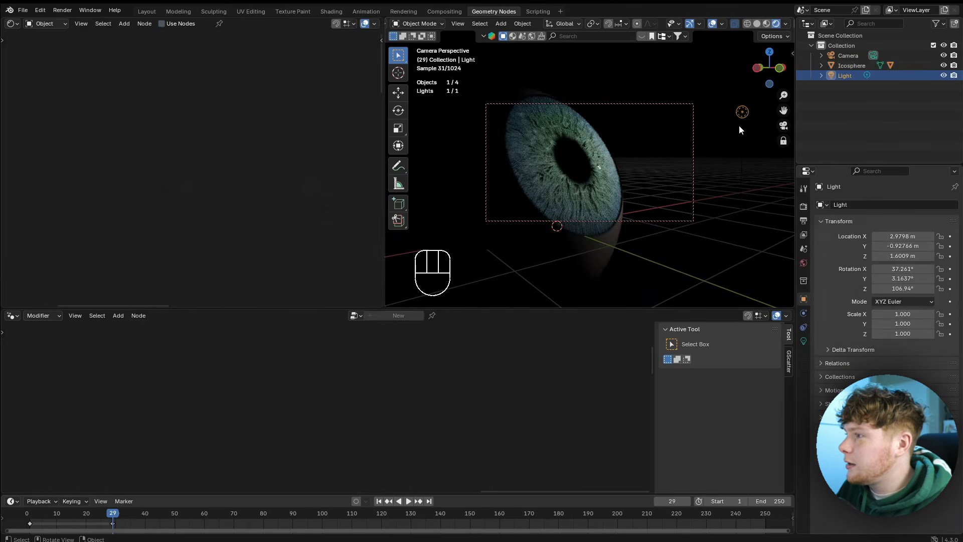
key("x")
left_click(730, 113)
Add an area light and raise it about 1.93 m along Z above the eye.
key("shift+a")
mouse_move(591, 242)
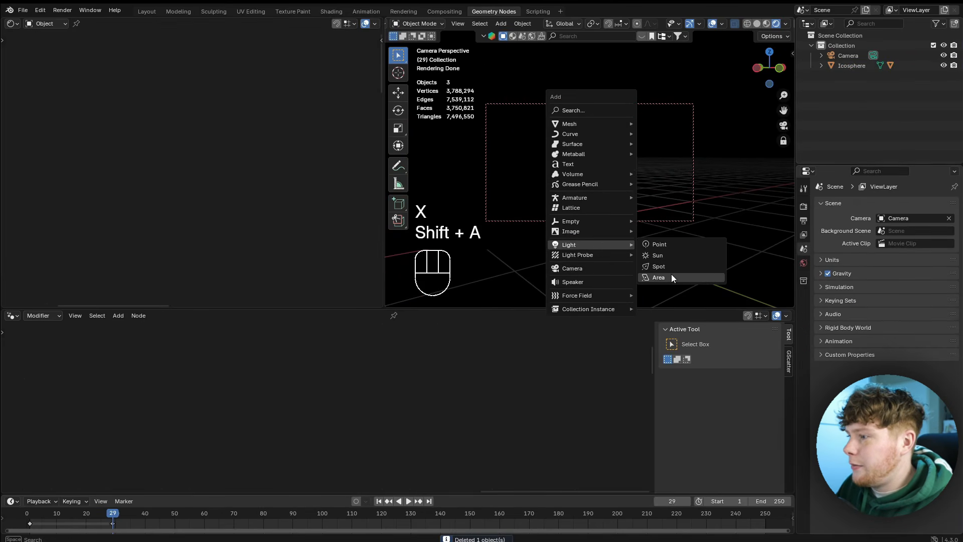
left_click(671, 274)
key("g")
key("z")
left_click(623, 164)
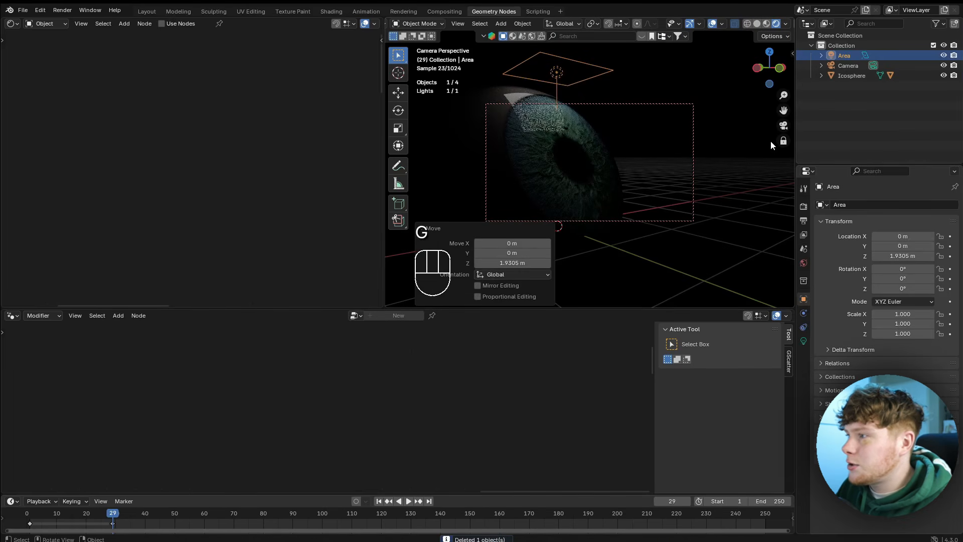
Place and angle the area light beside the iris, and narrow it to a strip by scaling it about 0.074 along local Y.
left_click(780, 127)
key("g")
left_click(745, 181)
key("r")
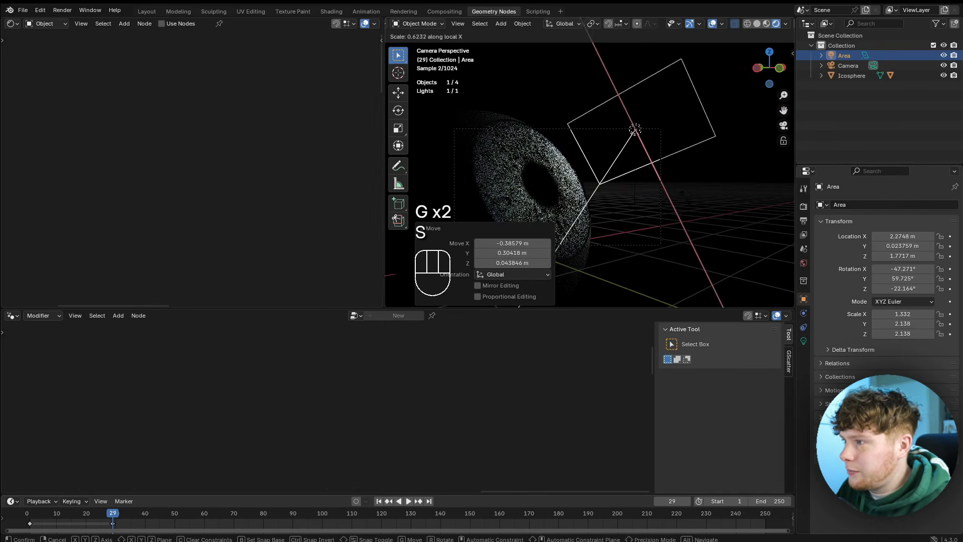
key("y")
key("y")
left_click(580, 170)
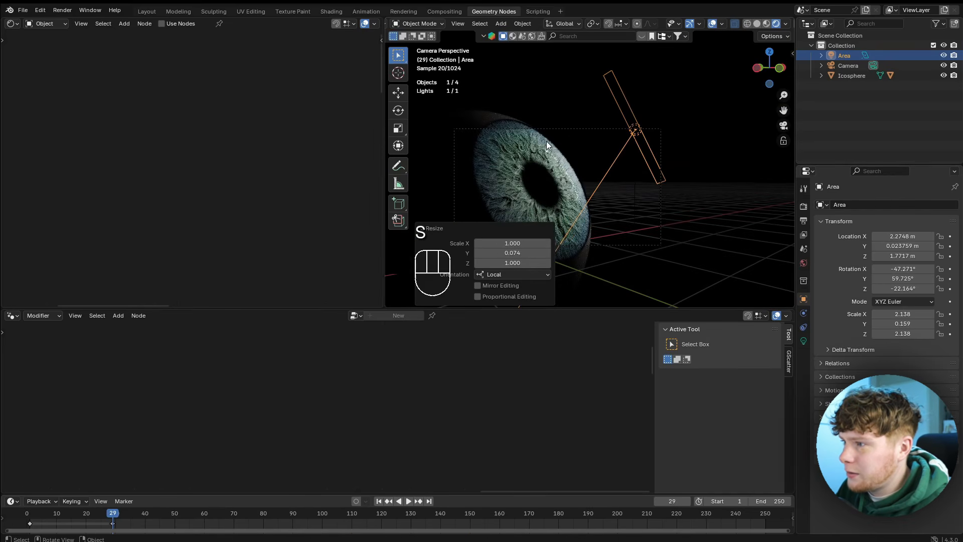
Set the camera's focal length to 70 mm.
middle_click_drag(564, 177, 597, 195)
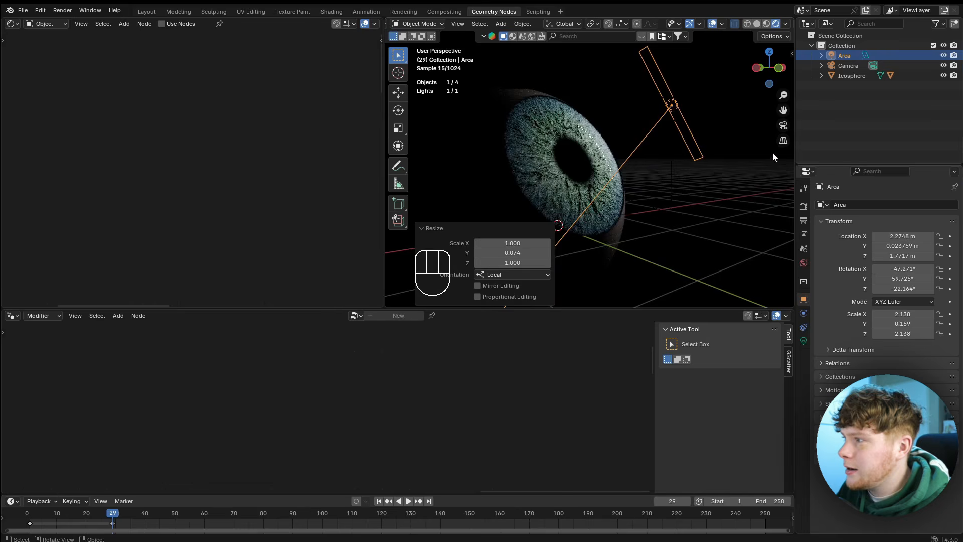
left_click(784, 126)
left_click(651, 129)
left_click(803, 341)
left_click(904, 253)
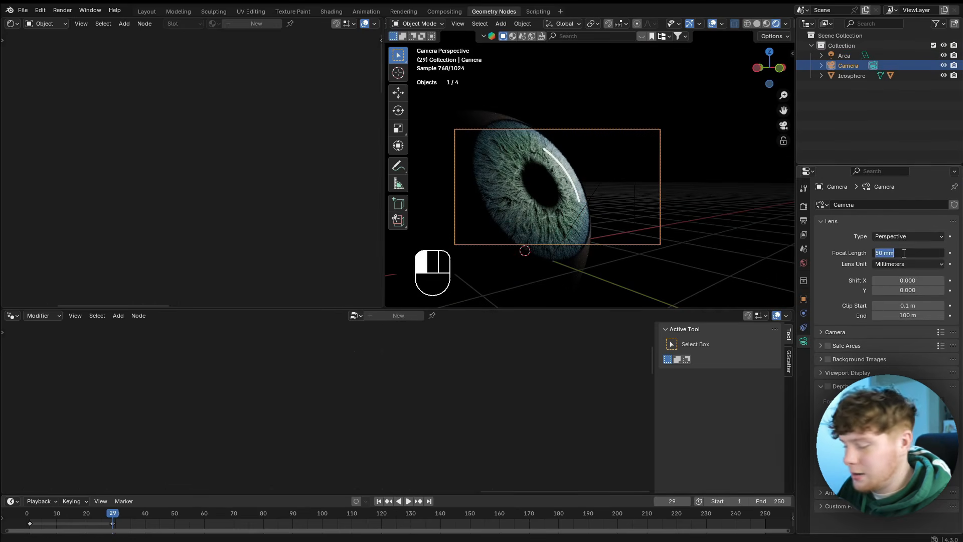
type("70")
key("Return")
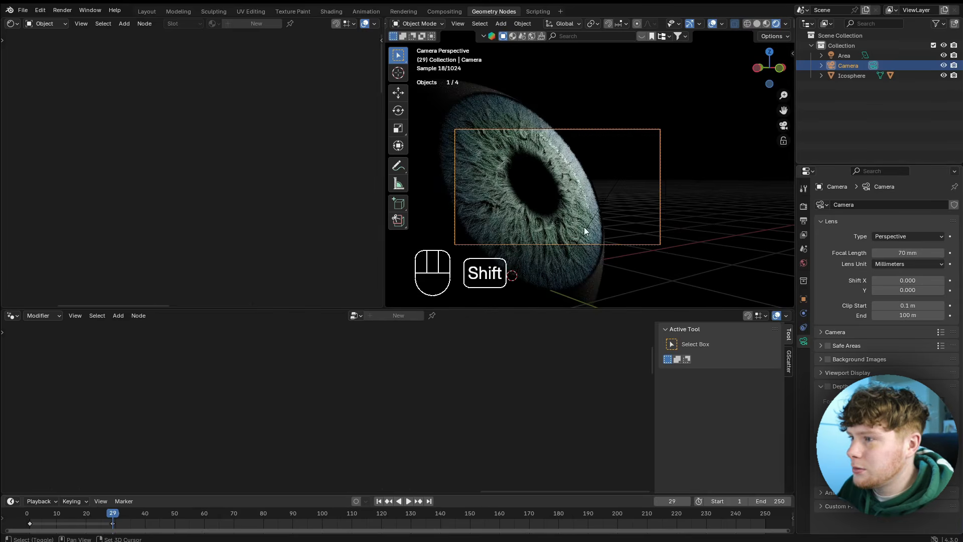
Limit the viewport render to a region around the camera frame and lock the camera to the view to reframe the iris.
key("ctrl+b")
left_click_drag(708, 274, 436, 104)
middle_click_drag(545, 183, 652, 181, "shift")
left_click(783, 141)
scroll(625, 185, "up", 1)
Move the strip area light to place its reflection along the outer edge of the iris.
left_click(681, 119)
key("g")
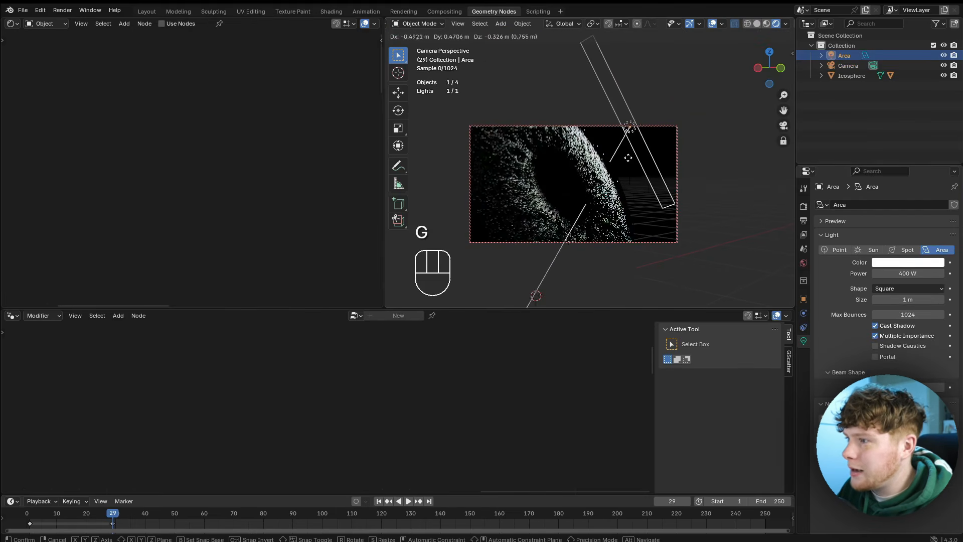
left_click(644, 227)
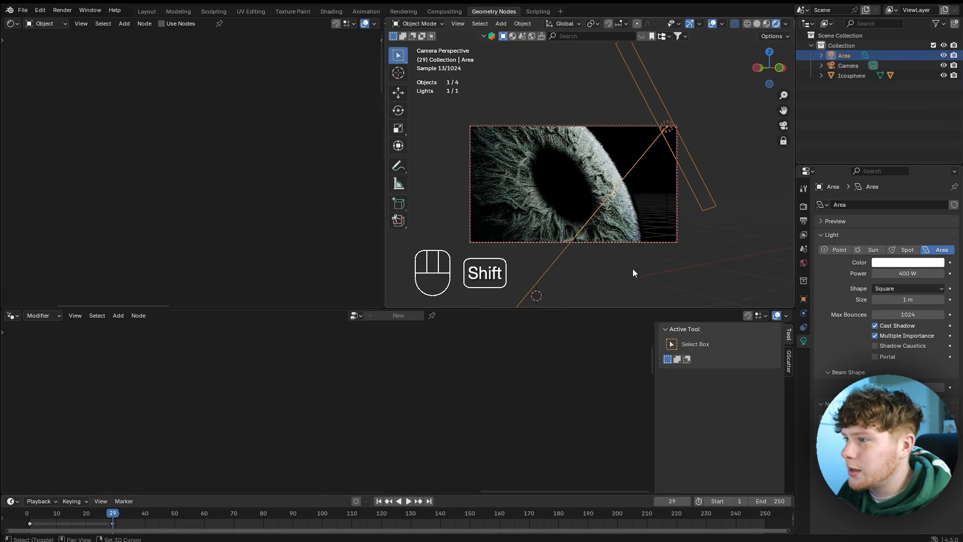
Select the iris object and bring up the whole Iris material node tree for editing.
left_click(530, 191)
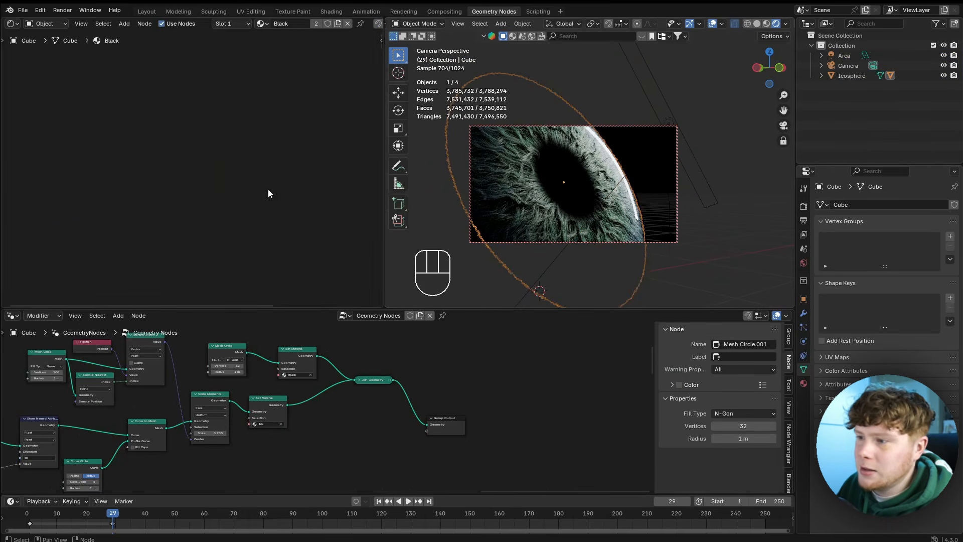
key("a")
left_click(261, 24)
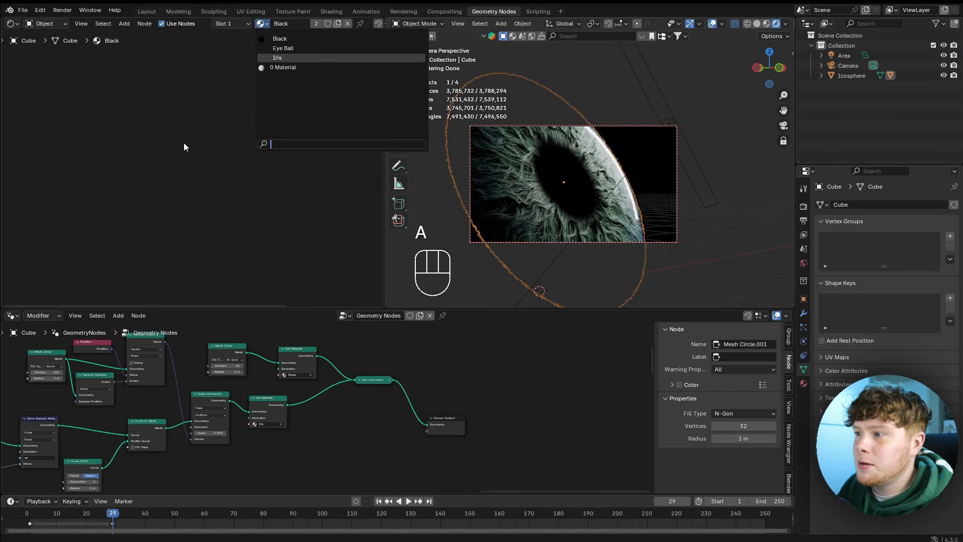
key("Return")
key("KP_Decimal")
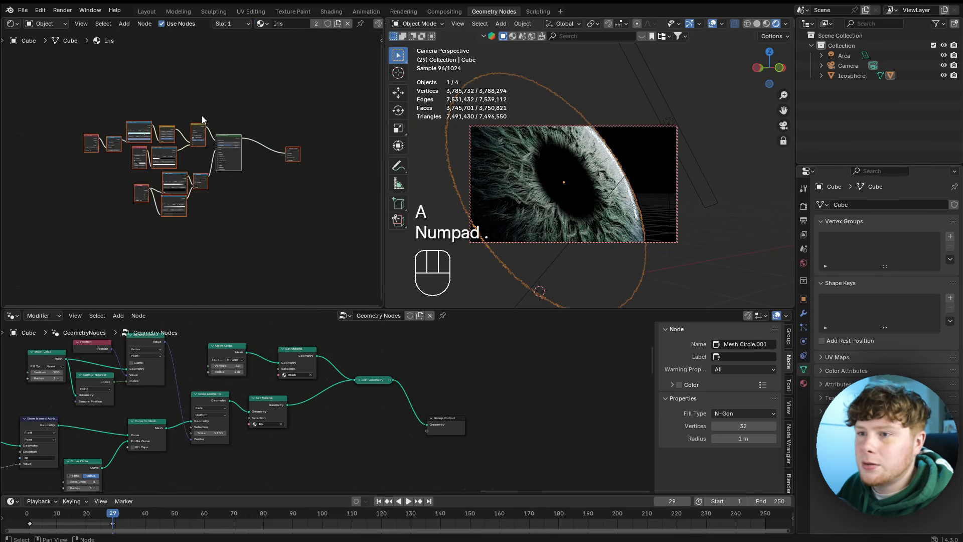
Set the Saturation of the Iris material's Hue/Saturation/Value node to 2.000.
mouse_move(201, 116)
middle_mouse_down()
mouse_move(194, 152)
mouse_move(196, 108)
middle_mouse_up()
middle_click_drag(165, 165, 241, 190)
middle_click_drag(240, 190, 251, 160, "ctrl")
left_click(214, 222)
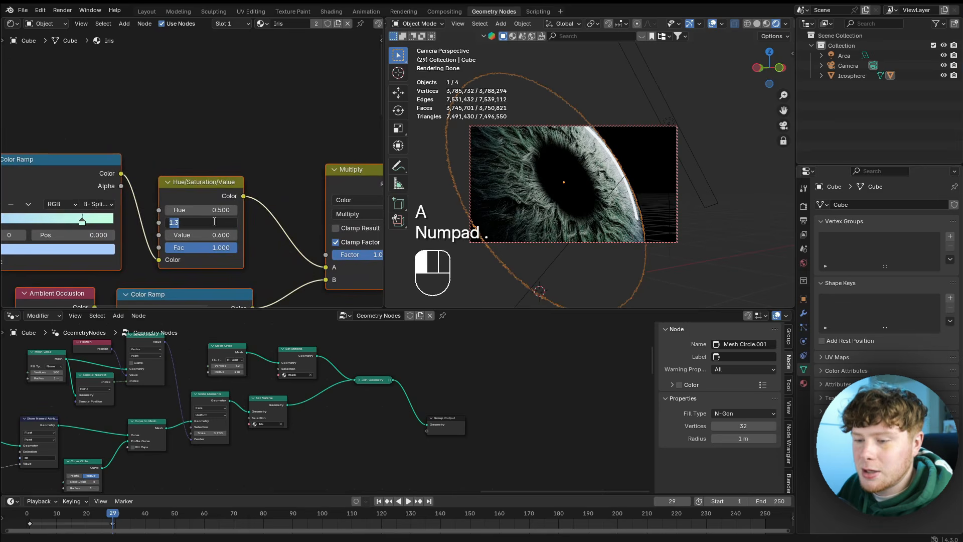
type("2")
key("Return")
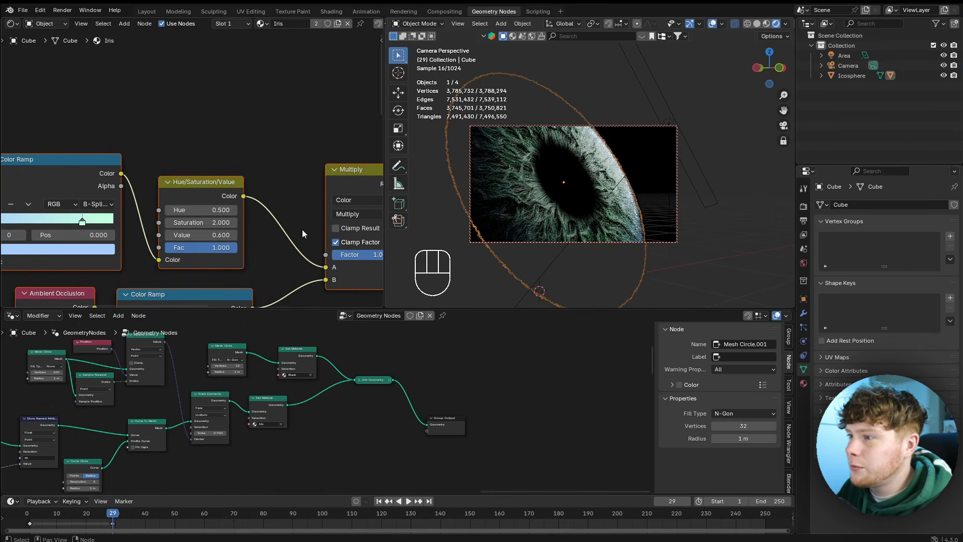
Raise the Hue/Saturation/Value node's Value to 1.200 and deselect the nodes and the iris object.
left_click(233, 235)
left_click(233, 235)
left_click(233, 236)
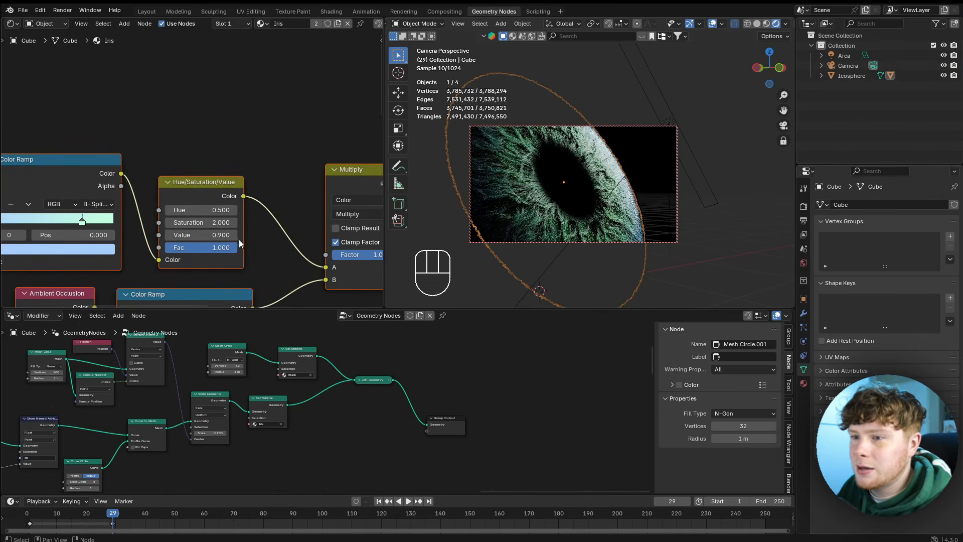
left_click(236, 236)
left_click(235, 237)
left_click(235, 237)
left_click(284, 138)
left_click(746, 179)
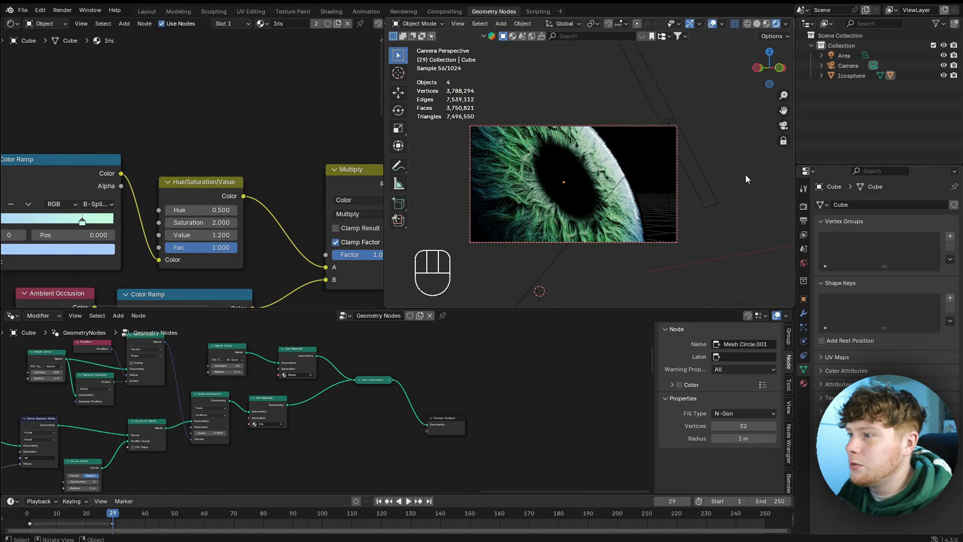
Orbit the camera slightly toward the front of the eye and inspect the recoloured iris up close outside the camera view.
middle_click_drag(604, 201, 565, 188)
scroll(590, 145, "down", 1)
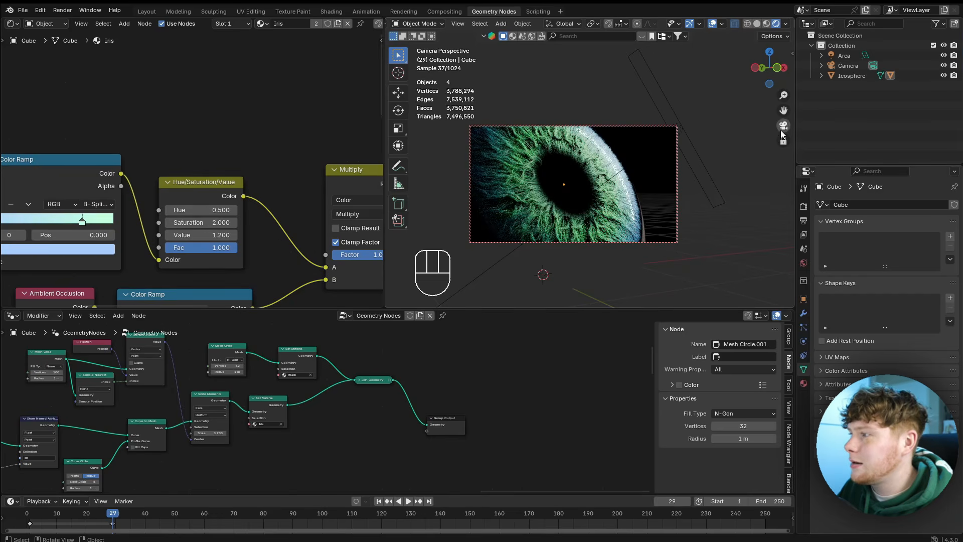
left_click(781, 128)
scroll(656, 200, "up", 3)
middle_click_drag(657, 200, 609, 221)
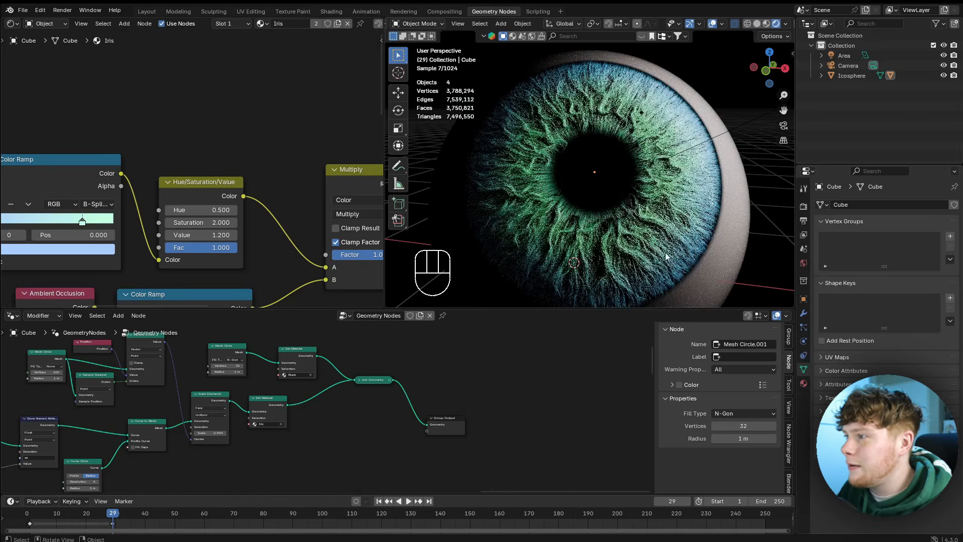
middle_click_drag(665, 256, 726, 202)
Recolour the iris Color Ramp beside the Hue/Saturation/Value node, with salmon #FFAA9D for the last stop and yellow #FFDF71 for the first.
scroll(225, 240, "up", 3, "ctrl")
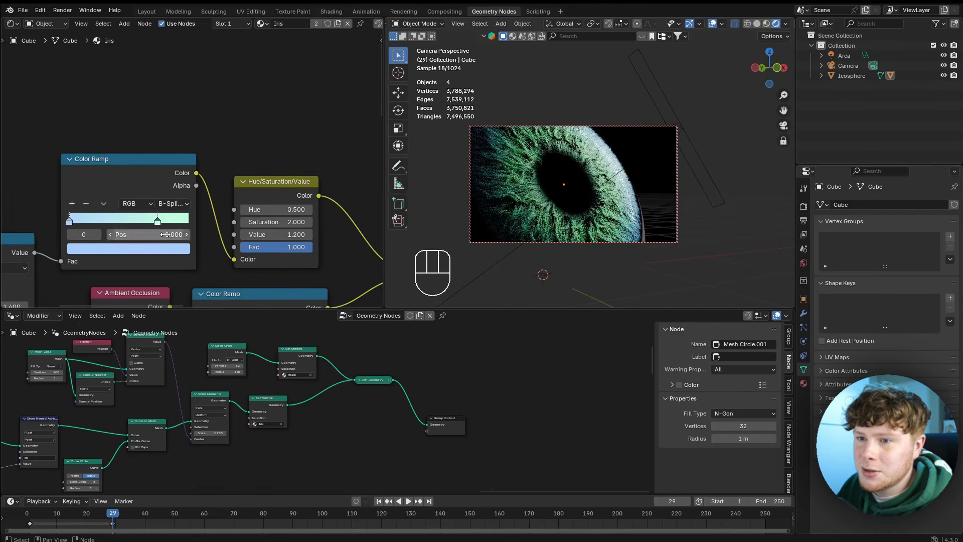
left_click(151, 252)
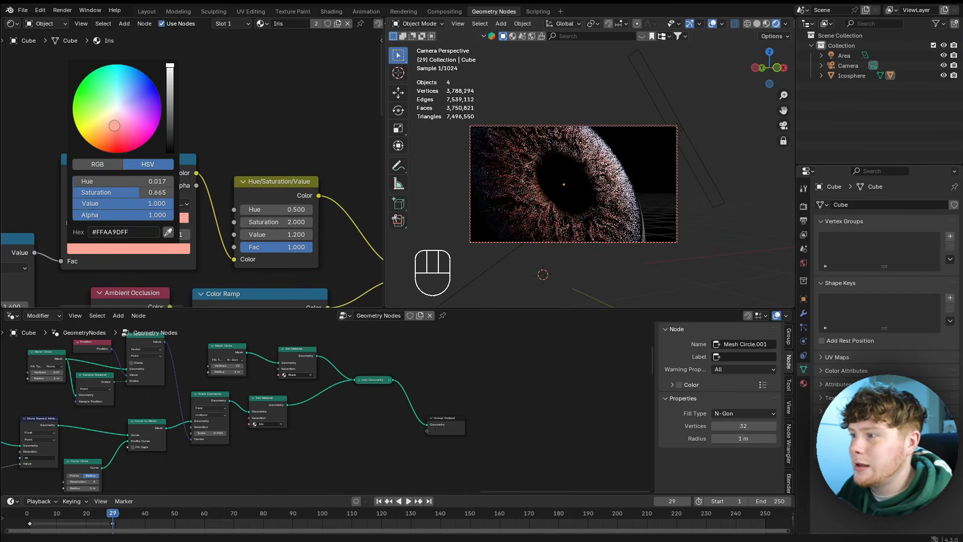
left_click(88, 248)
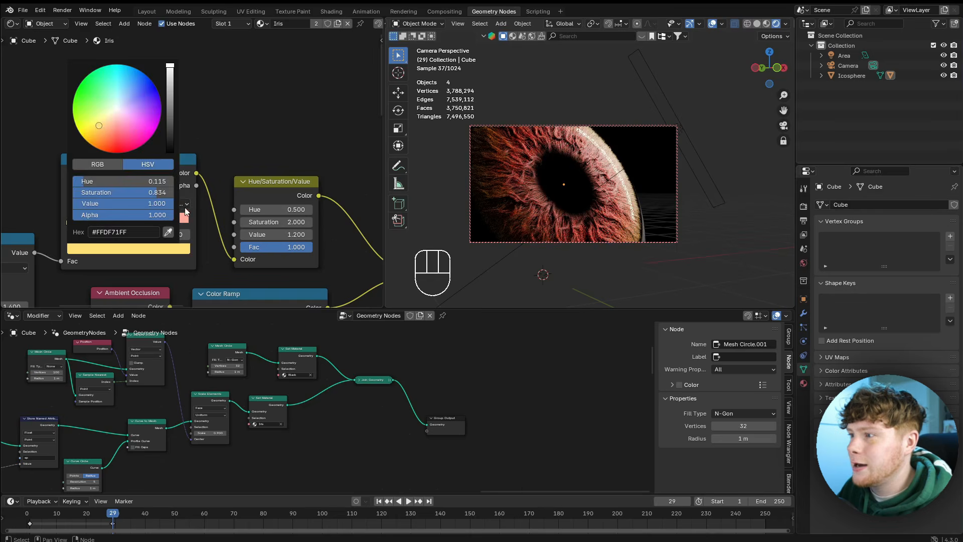